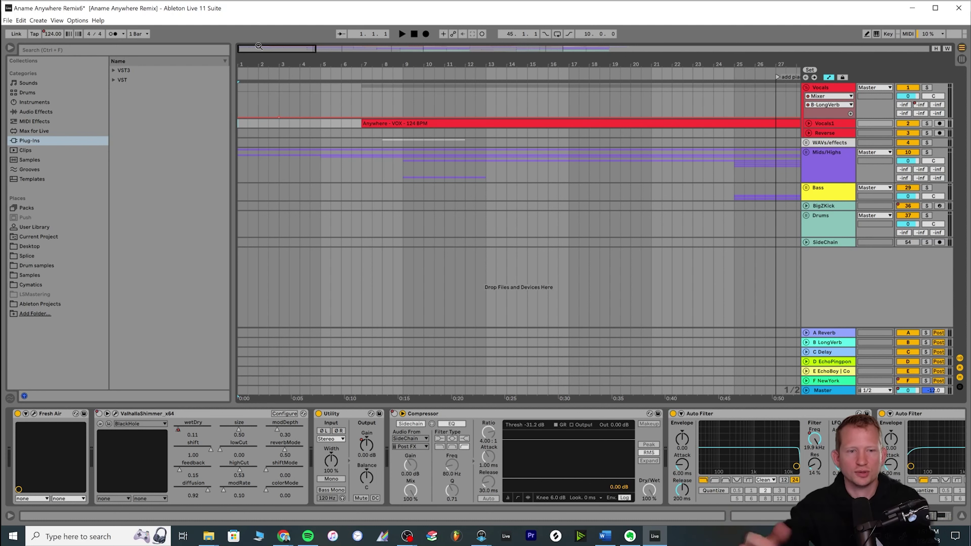
# Unfold the Mids/Highs group to reveal its individual tracks.
pyautogui.moveTo(259, 46)
pyautogui.mouseDown()
pyautogui.moveTo(258, 61)
pyautogui.moveTo(259, 52)
pyautogui.mouseUp()
pyautogui.click(812, 155)
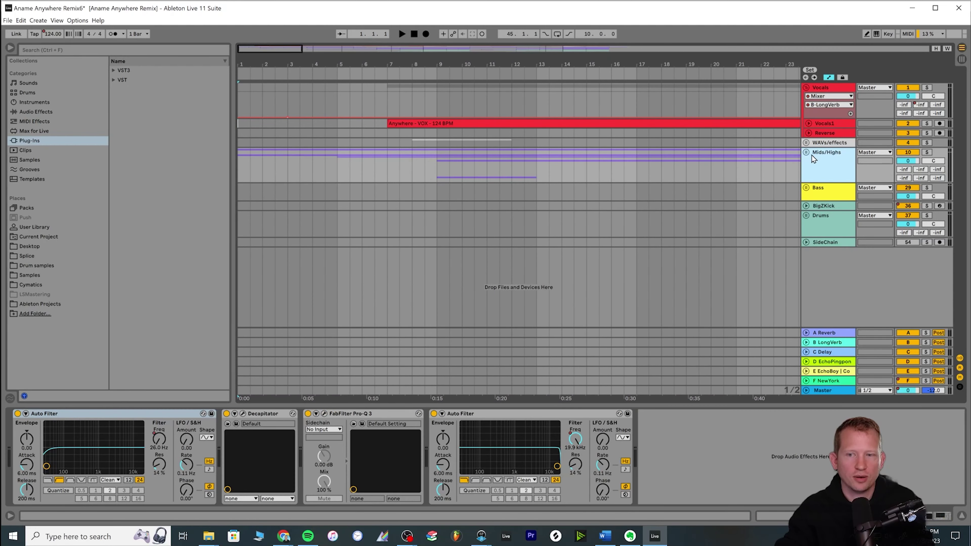
pyautogui.click(807, 152)
pyautogui.scroll(-3, 497, 146)
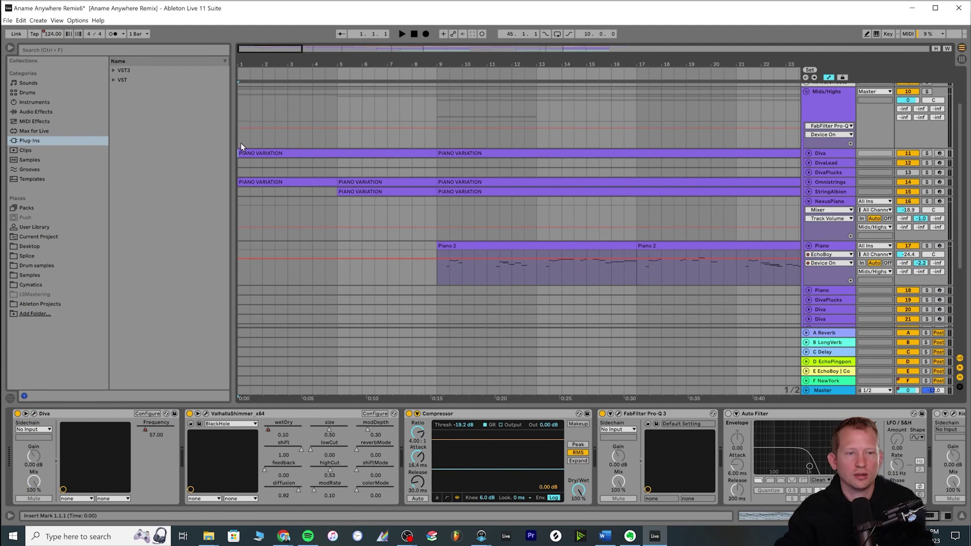
# Unfold the Omnistrings, StringAlbion and Diva tracks so the notes of their PIANO VARIATION clips can be seen.
pyautogui.click(289, 77)
pyautogui.press('+')
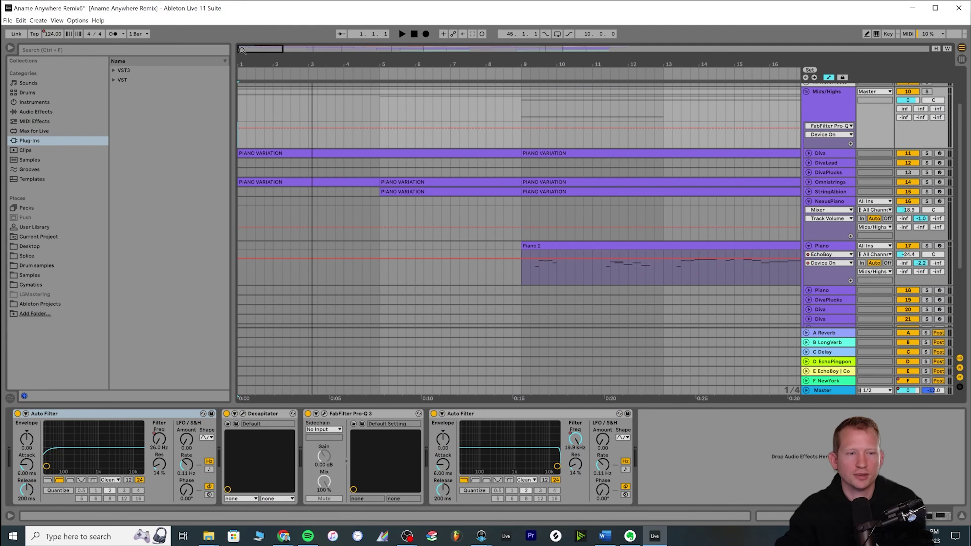
pyautogui.click(242, 153)
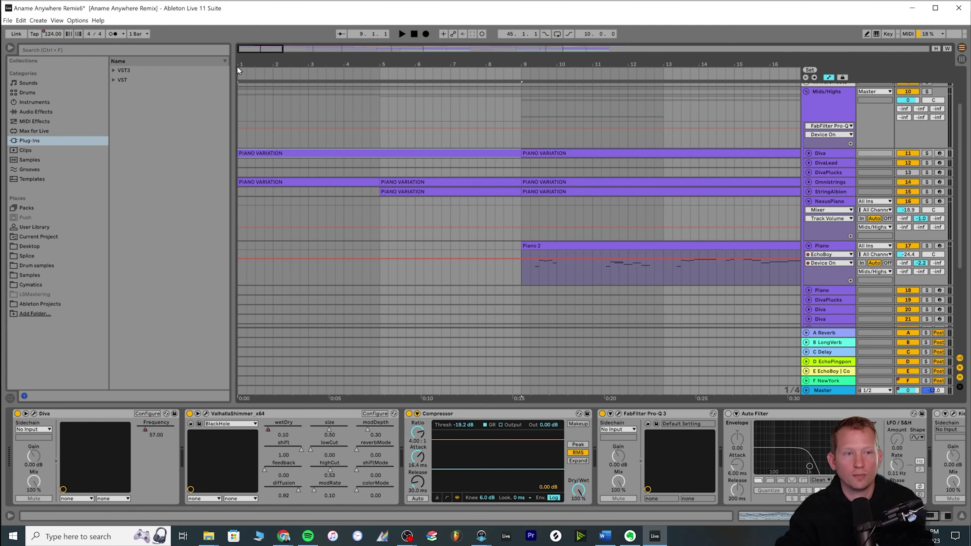
pyautogui.press('-')
pyautogui.click(239, 142)
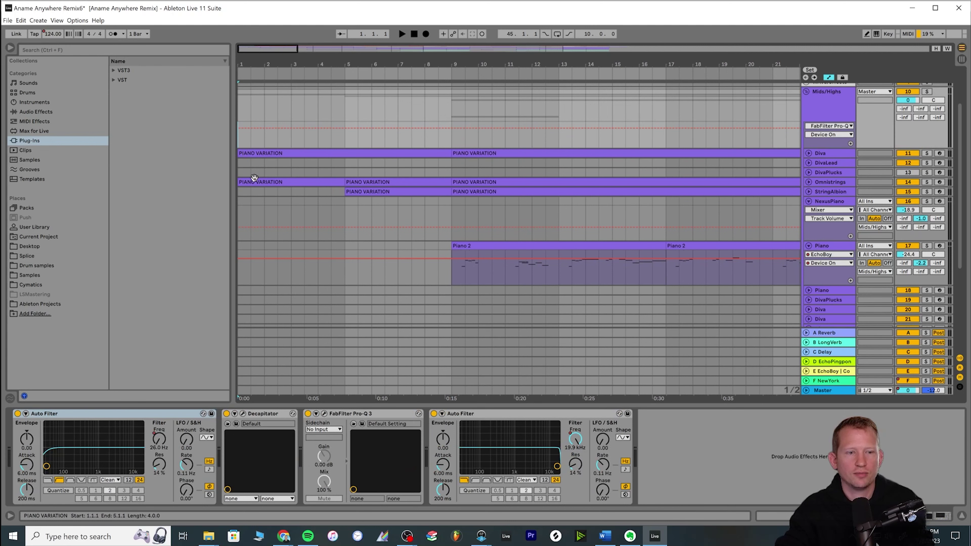
pyautogui.click(264, 182)
pyautogui.click(808, 182)
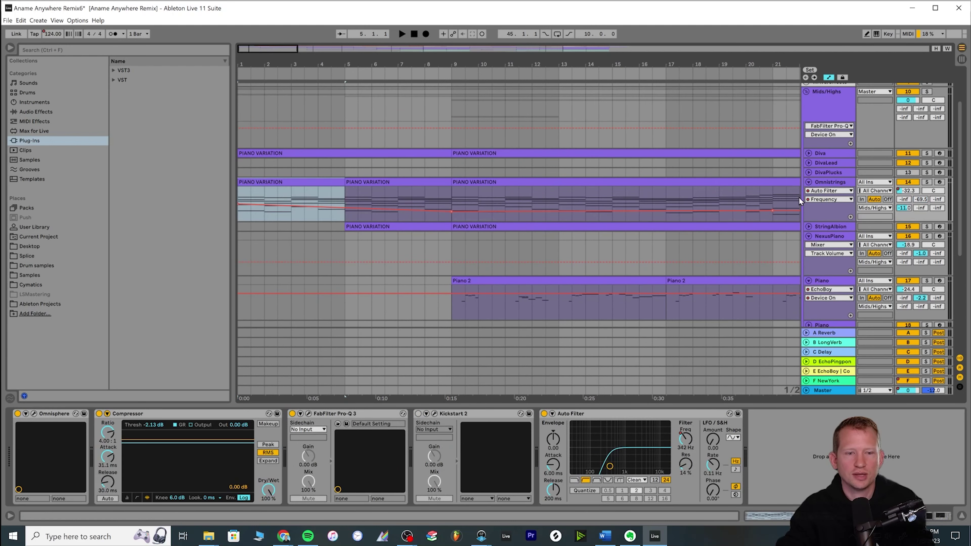
pyautogui.click(808, 226)
pyautogui.click(822, 153)
pyautogui.click(809, 153)
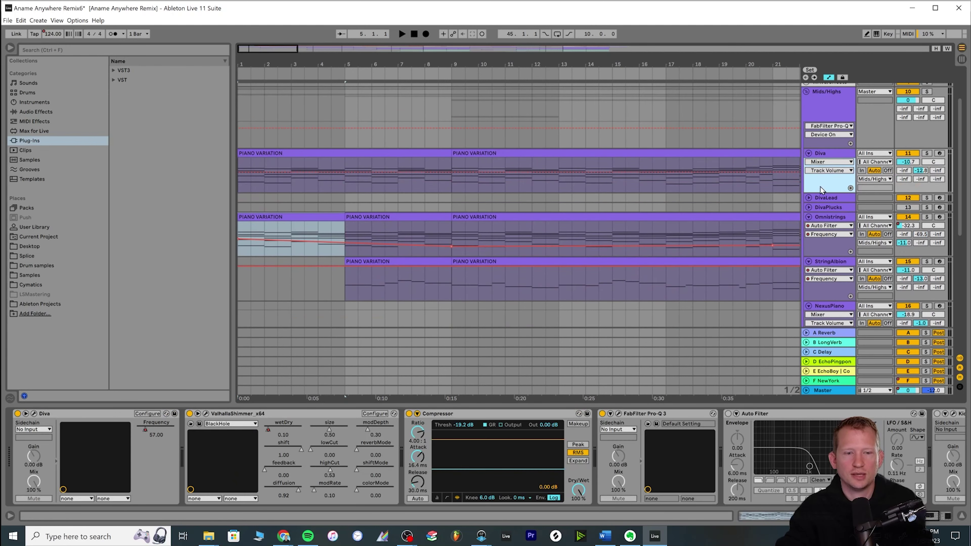
# Play the intro from bar 1 and place the insert marker at bar 5 on the StringAlbion track.
pyautogui.click(240, 185)
pyautogui.scroll(-1, 242, 186)
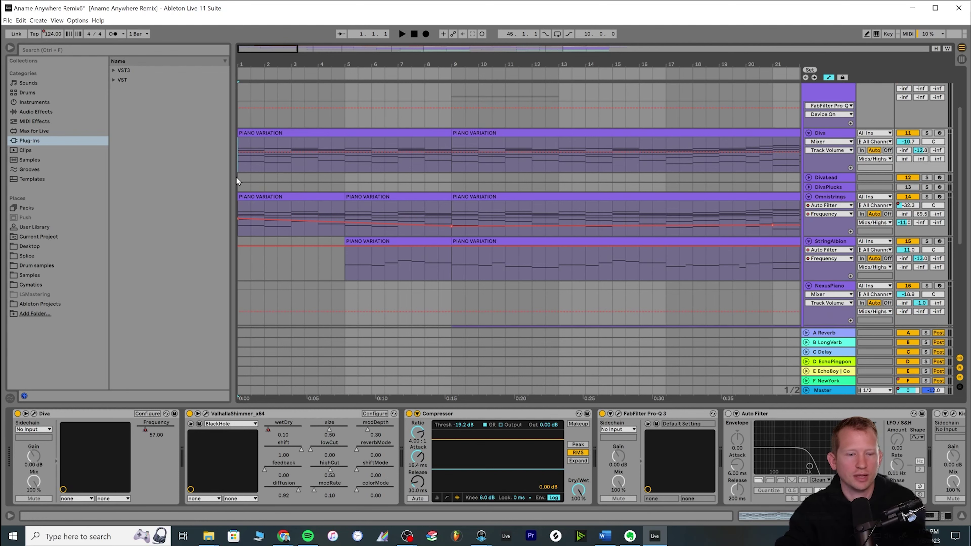
pyautogui.press('space')
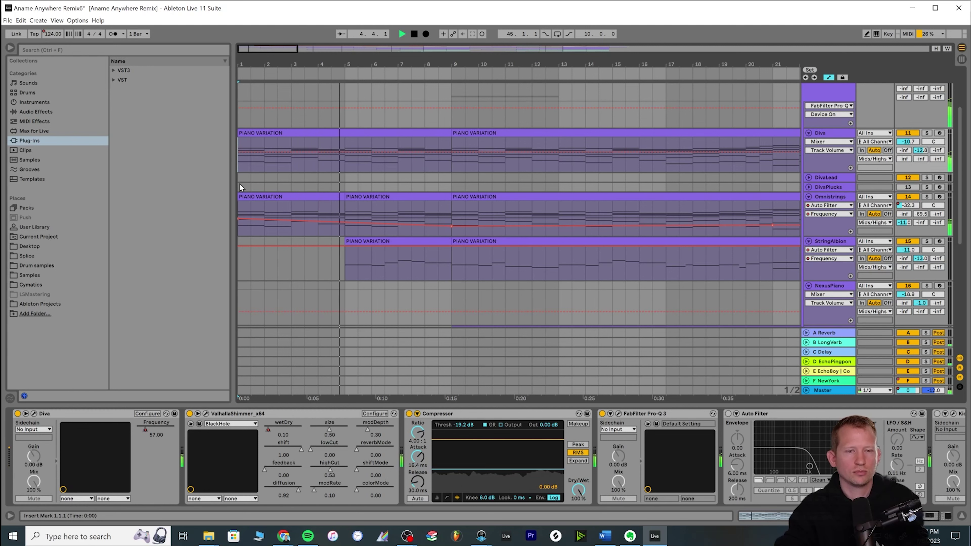
pyautogui.click(344, 265)
pyautogui.scroll(-1, 346, 261)
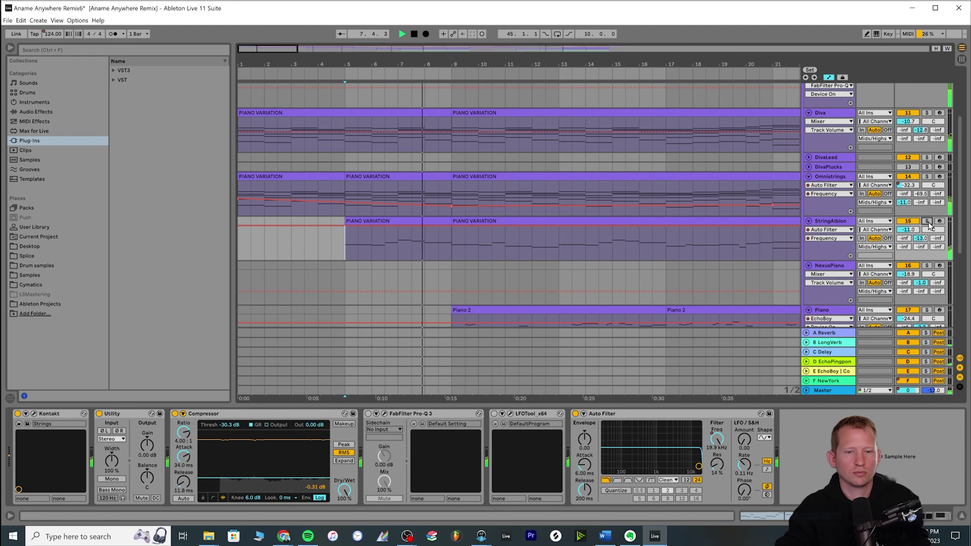
# Solo the Omnistrings track and open its Omnisphere instrument to view the loaded patch.
pyautogui.click(821, 211)
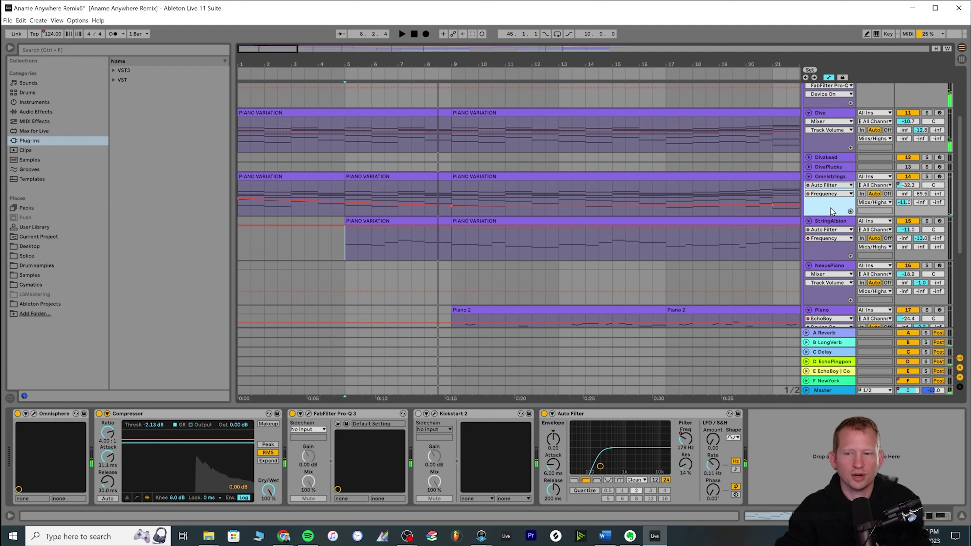
pyautogui.click(927, 176)
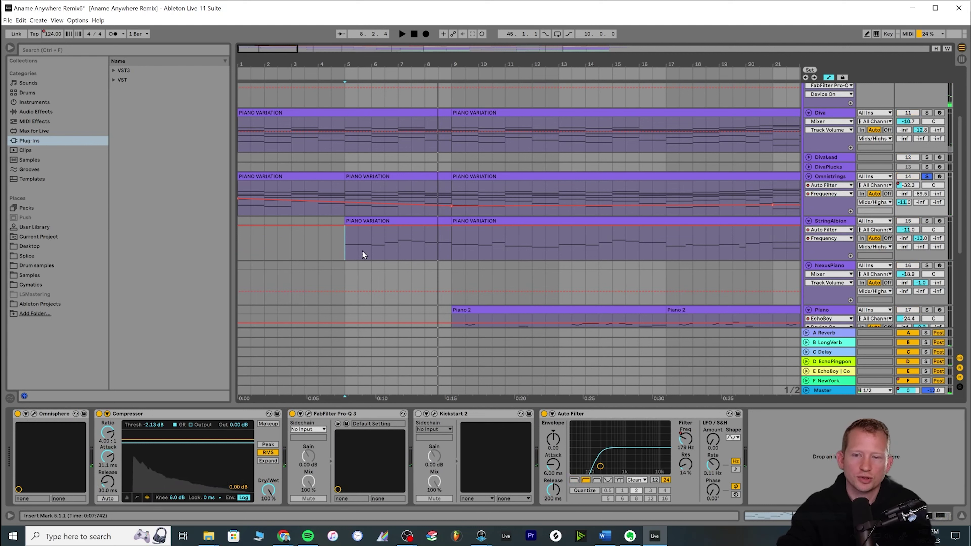
pyautogui.click(34, 414)
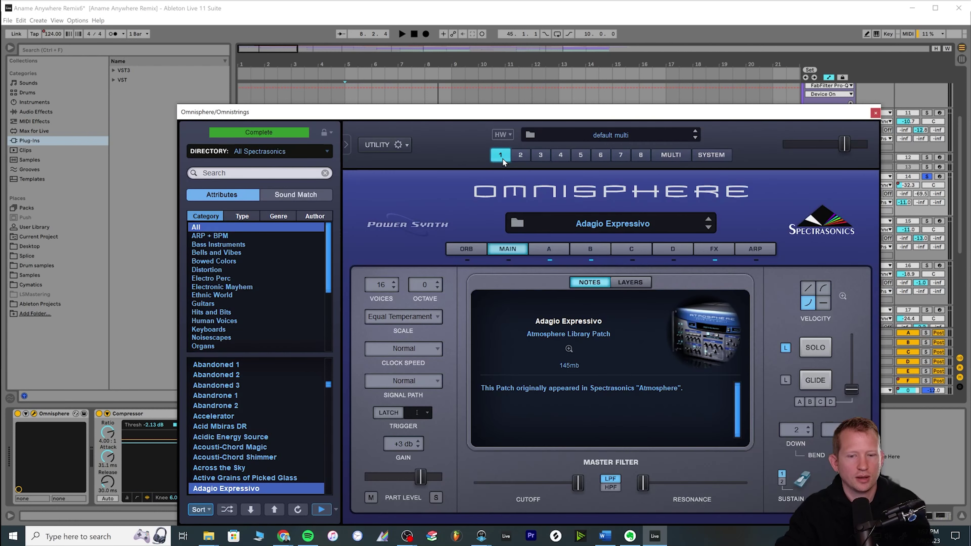
pyautogui.scroll(-2, 192, 465)
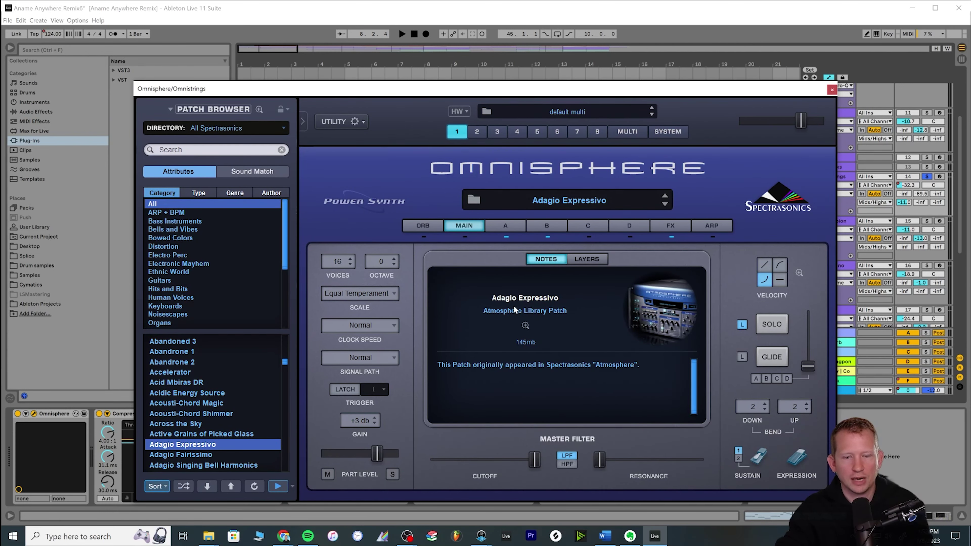
# Play the soloed Omnistrings from bar 5, inspect layer A of the Omnisphere patch, and close the instrument.
pyautogui.moveTo(570, 94); pyautogui.dragTo(712, 281)
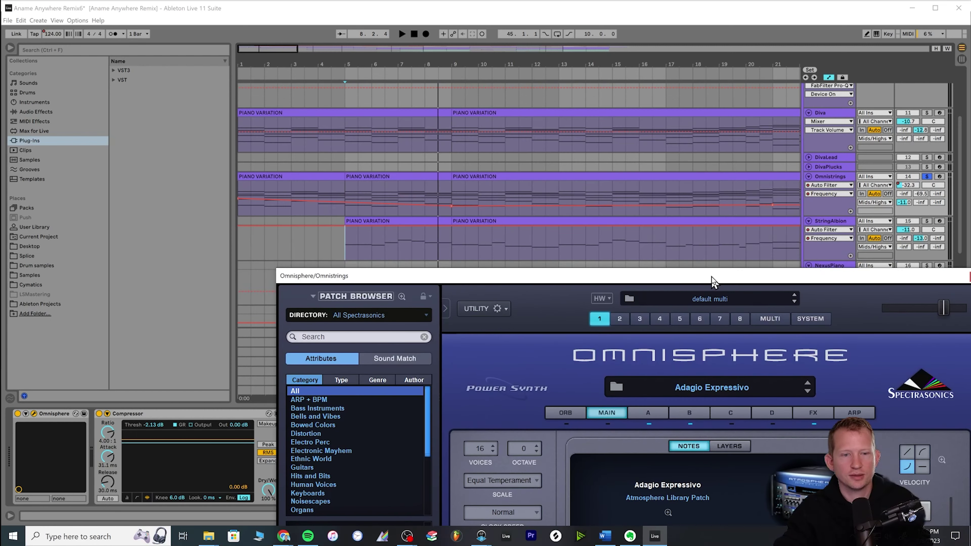
pyautogui.click(818, 205)
pyautogui.press('space')
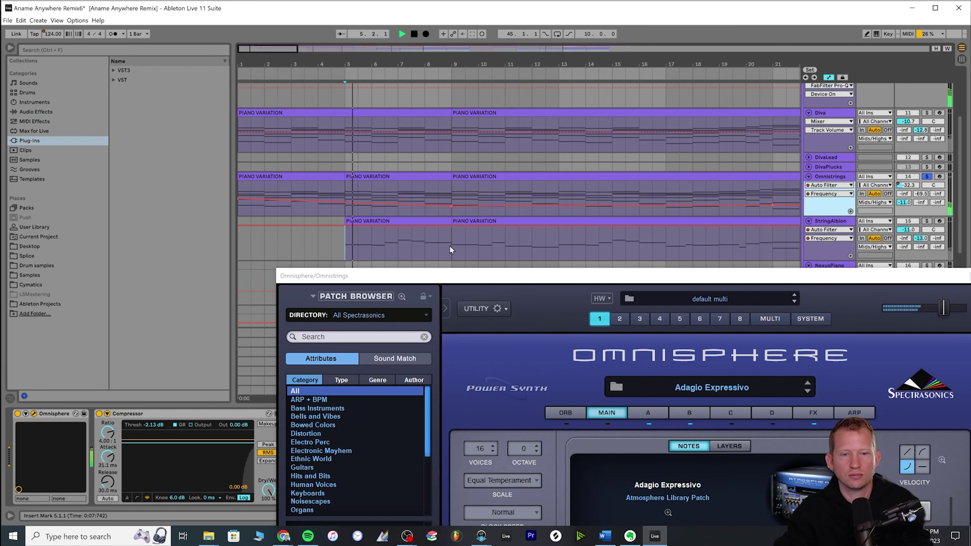
pyautogui.moveTo(460, 280); pyautogui.dragTo(281, 61)
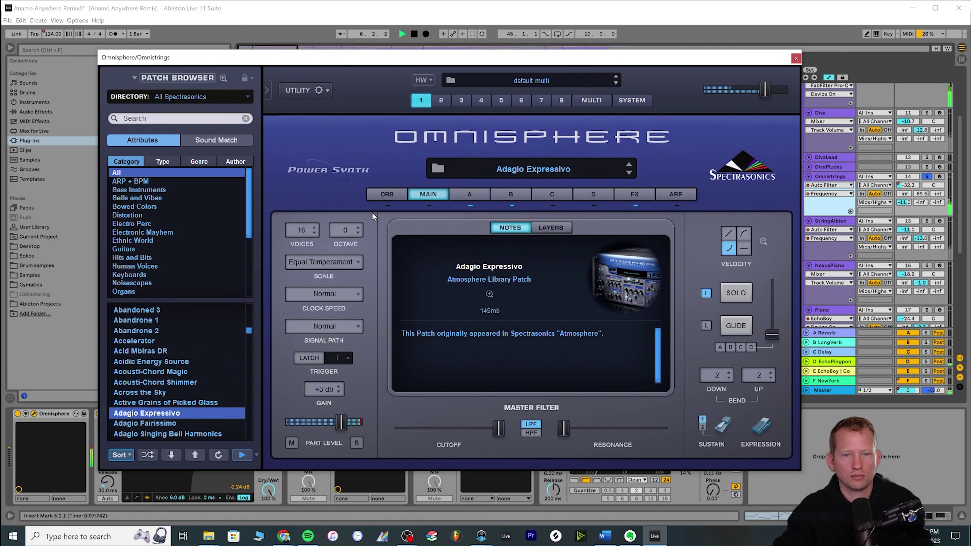
pyautogui.click(469, 194)
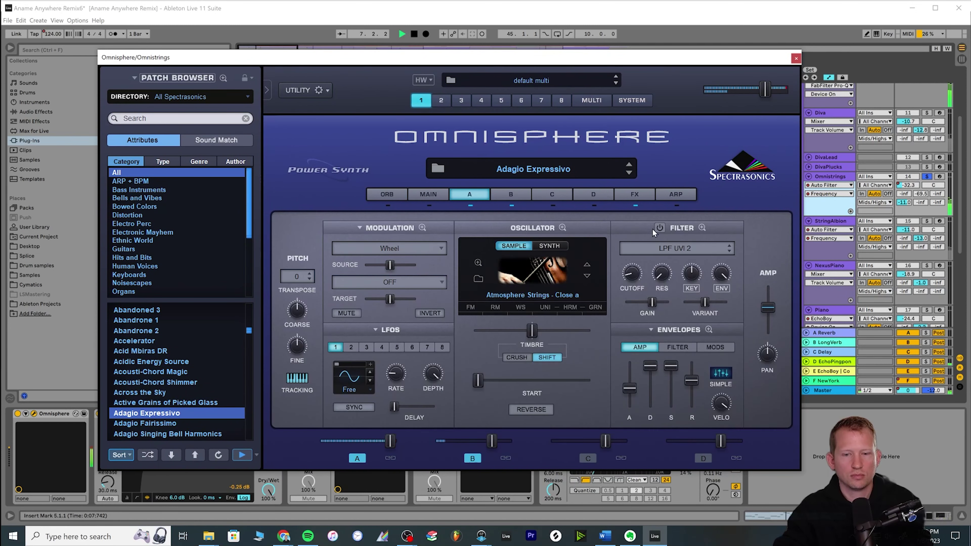
pyautogui.click(796, 60)
pyautogui.press('space')
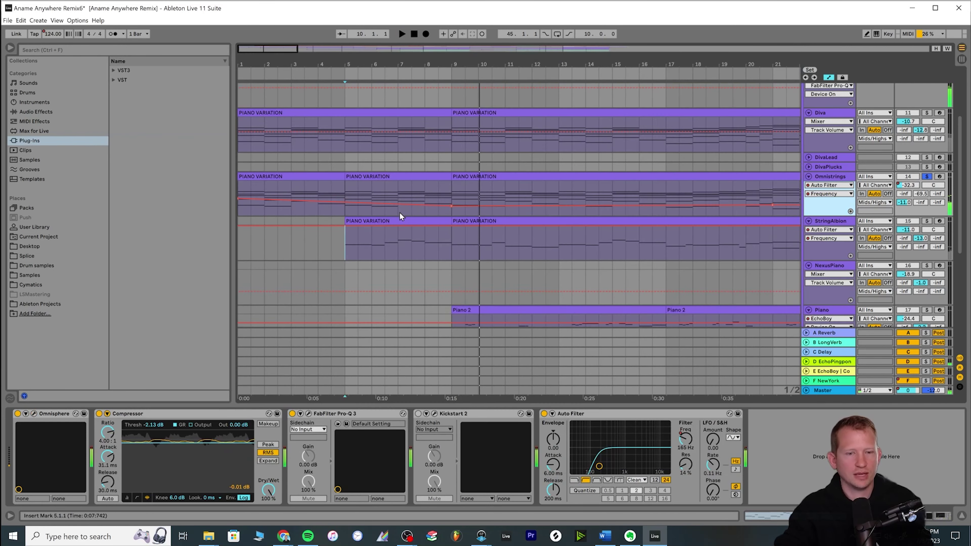
# Place the insert marker at bar 9, solo StringAlbion, and view its Kontakt strings instrument before closing it.
pyautogui.click(343, 183)
pyautogui.click(340, 250)
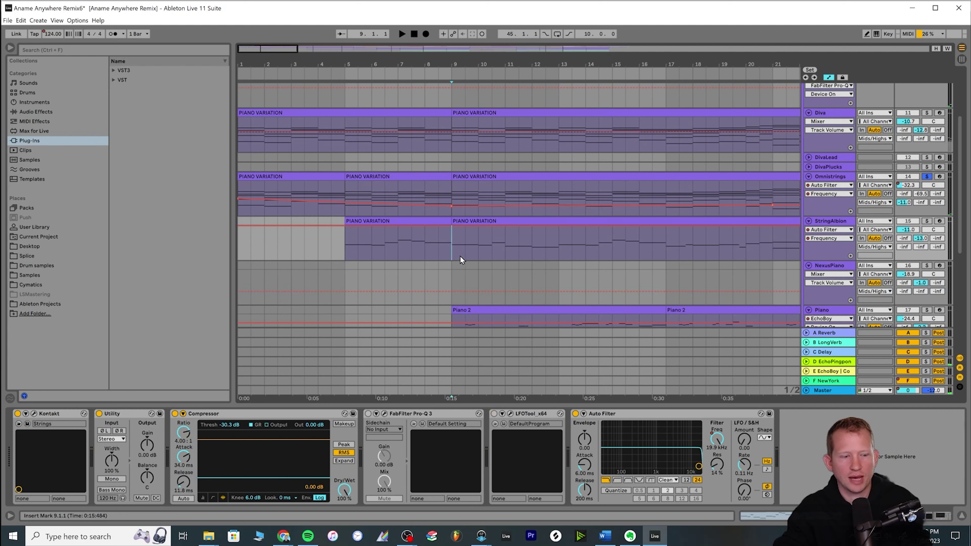
pyautogui.click(445, 256)
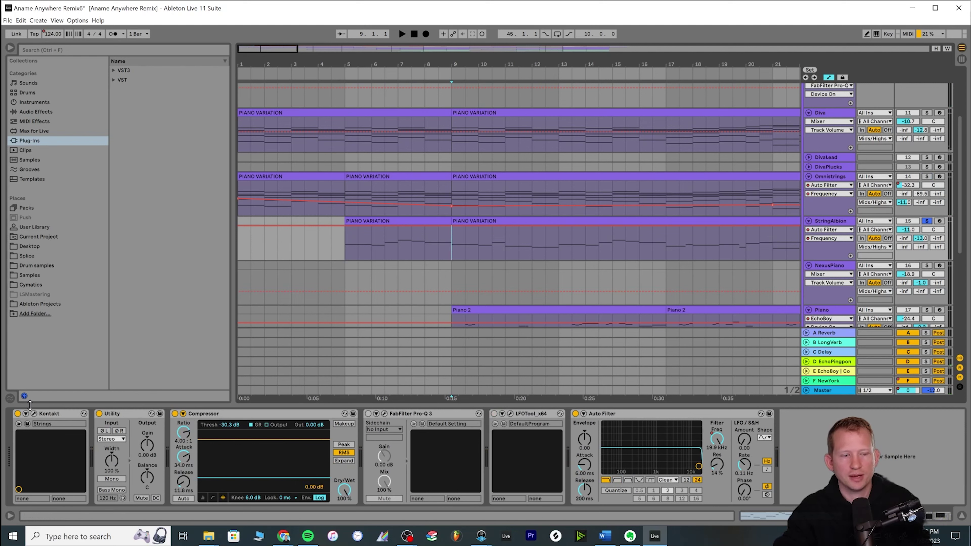
pyautogui.click(34, 415)
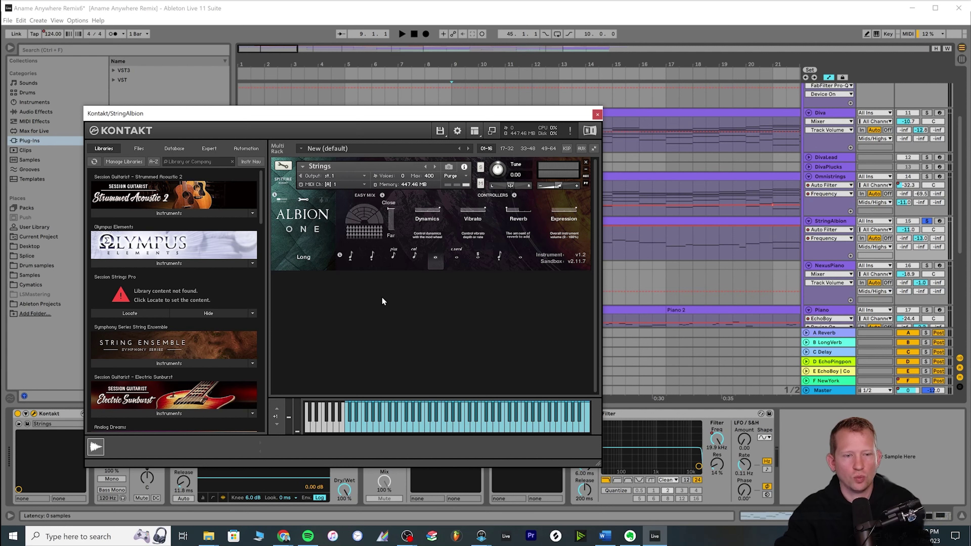
pyautogui.click(597, 115)
# Play StringAlbion from bar 9 and solo Omnistrings along with it to hear both string layers together.
pyautogui.press('space')
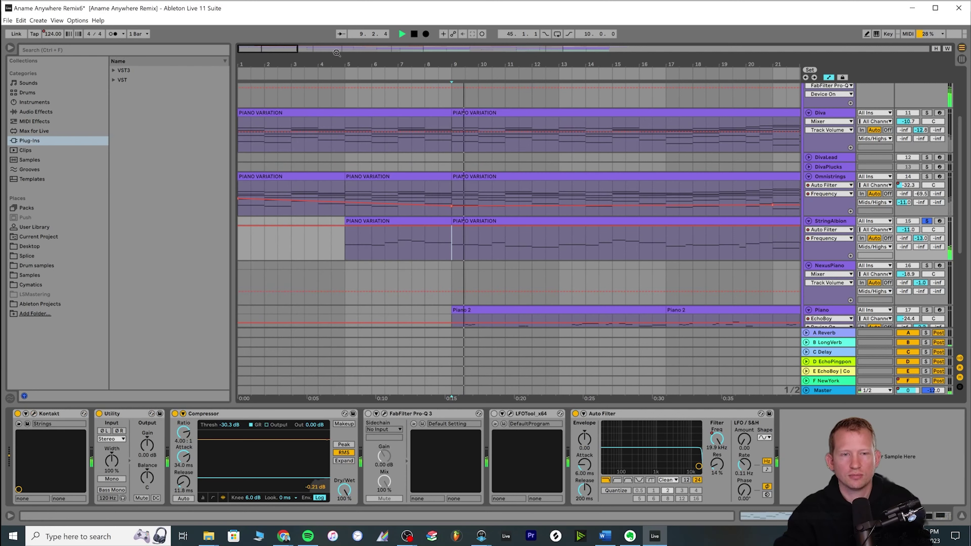
pyautogui.press('-')
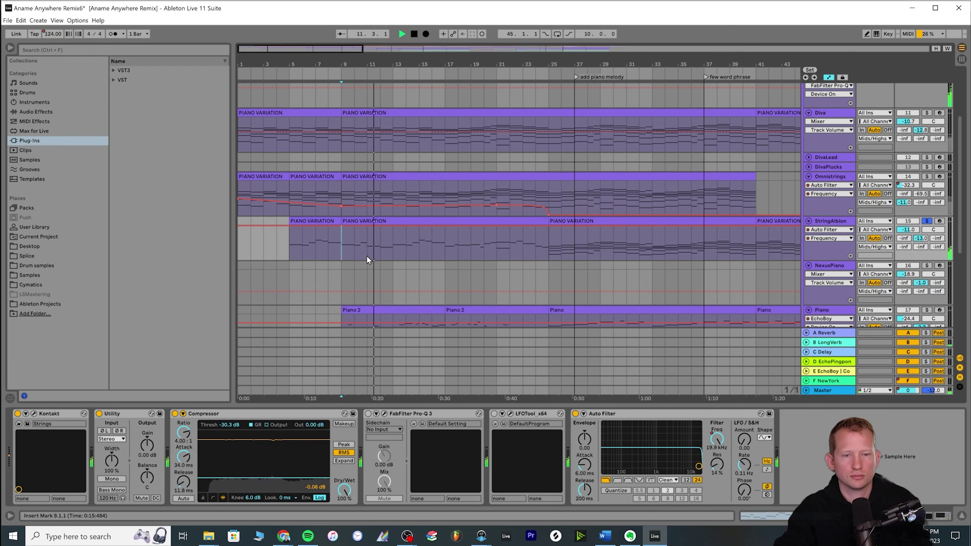
pyautogui.click(928, 176)
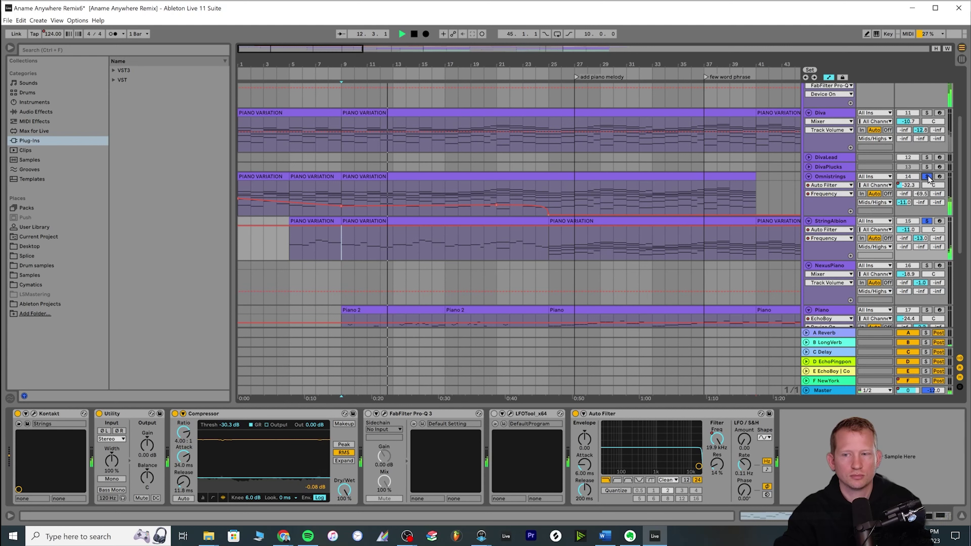
pyautogui.click(830, 207)
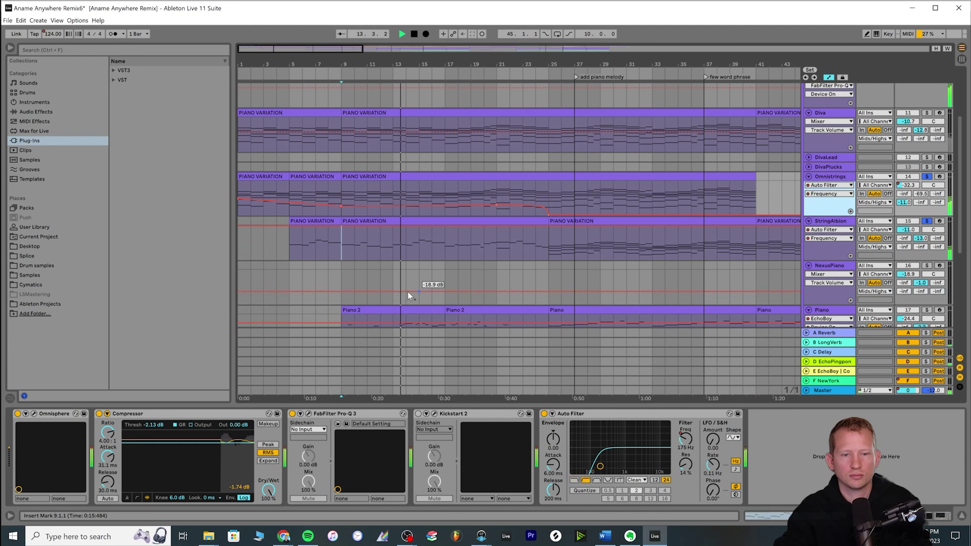
pyautogui.click(406, 255)
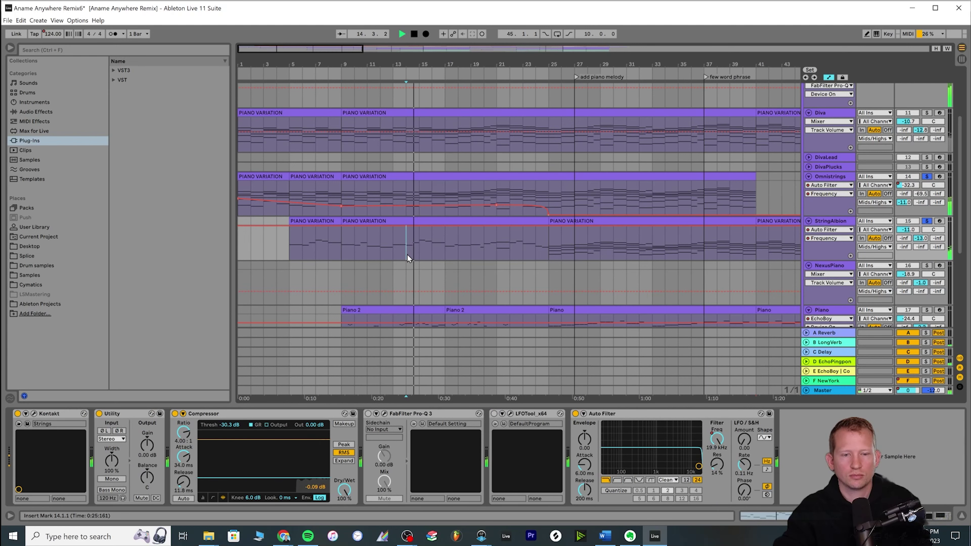
# Turn off solo on both string tracks, stop playback, and set the insert marker back at bar 9.
pyautogui.click(927, 221)
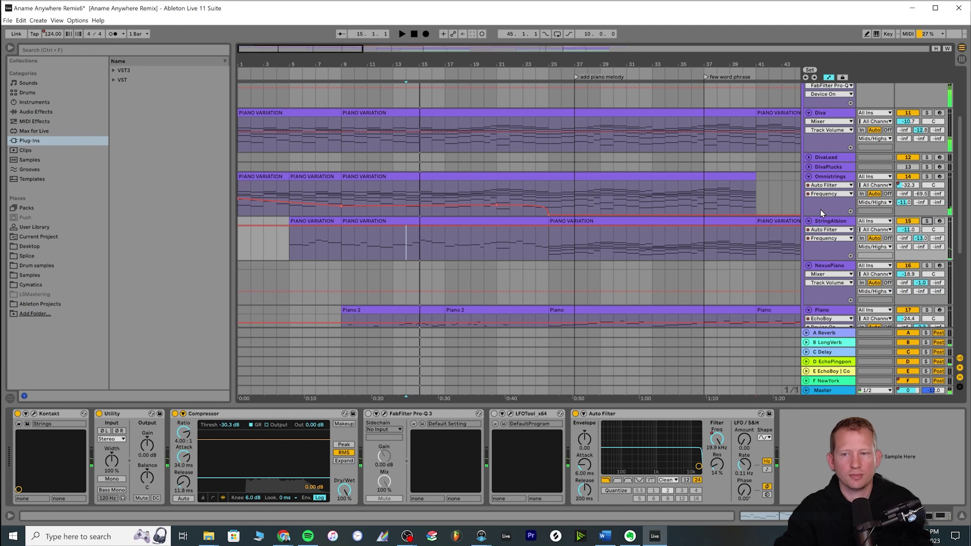
pyautogui.keyDown('ctrl'); pyautogui.scroll(-2, 297, 181); pyautogui.keyUp('ctrl')
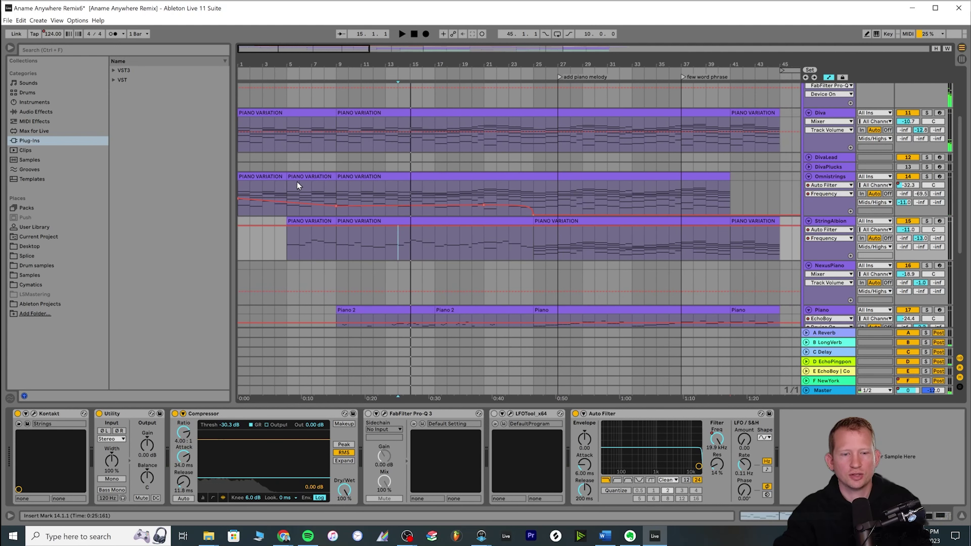
pyautogui.click(337, 253)
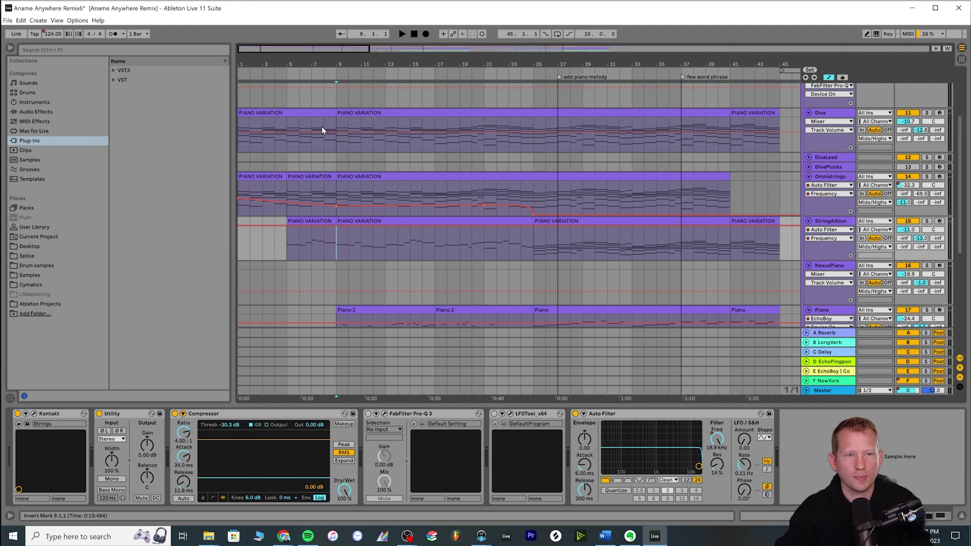
# Review the piano, string and vocal tracks, and place the insert marker at bar 9 on the Reverse track.
pyautogui.moveTo(254, 47); pyautogui.dragTo(250, 52)
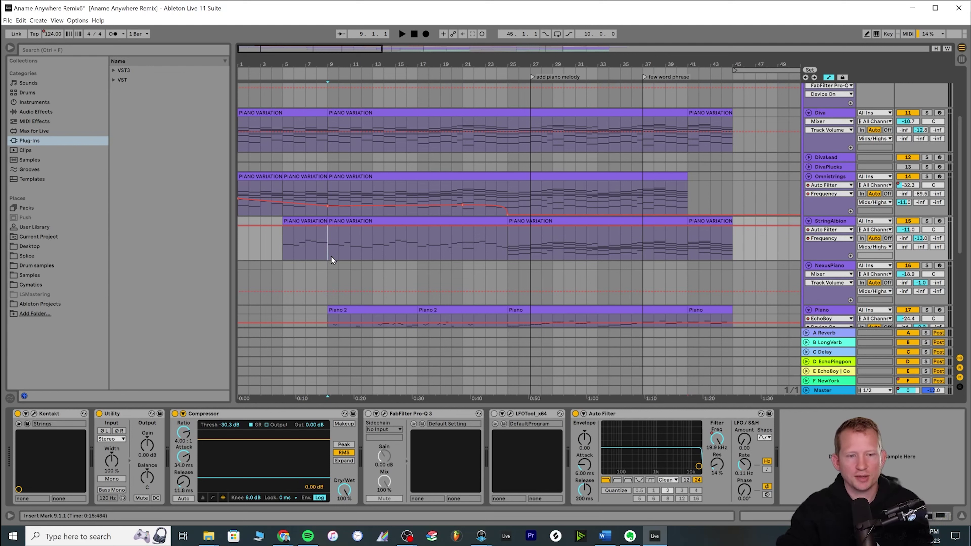
pyautogui.scroll(-1, 331, 256)
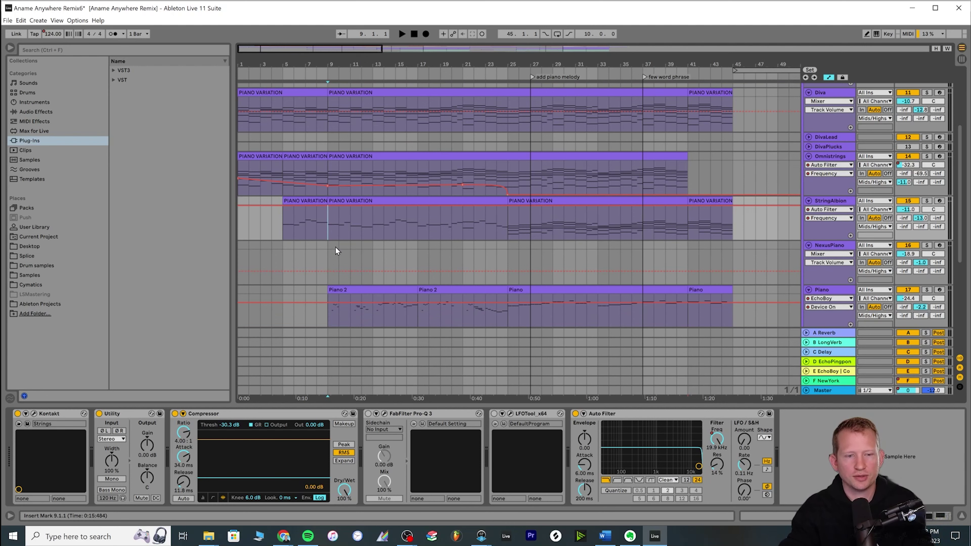
pyautogui.scroll(5, 336, 245)
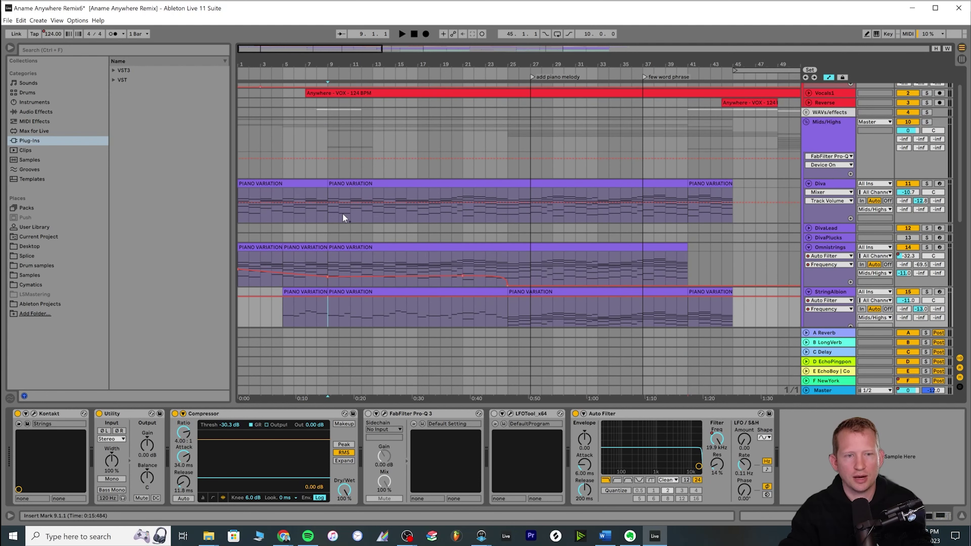
pyautogui.scroll(1, 343, 215)
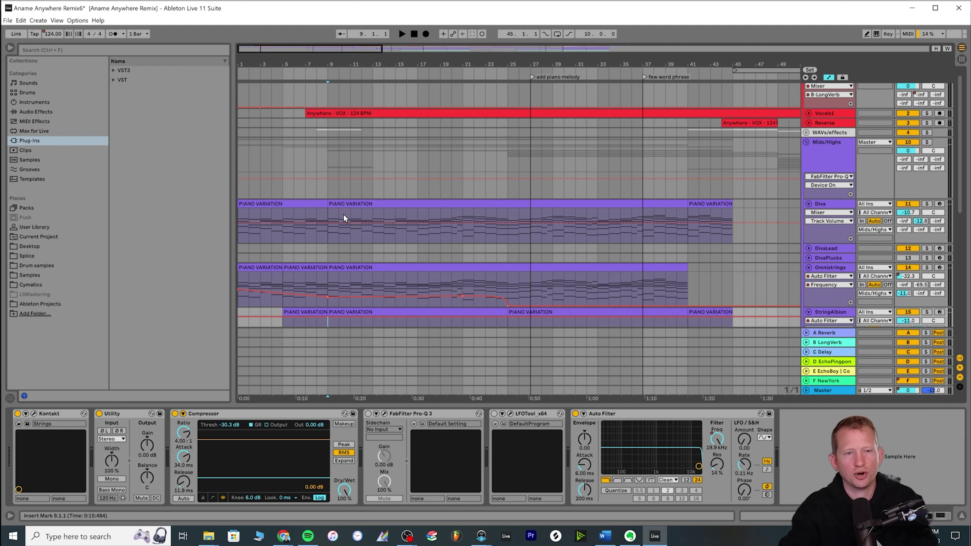
pyautogui.click(327, 123)
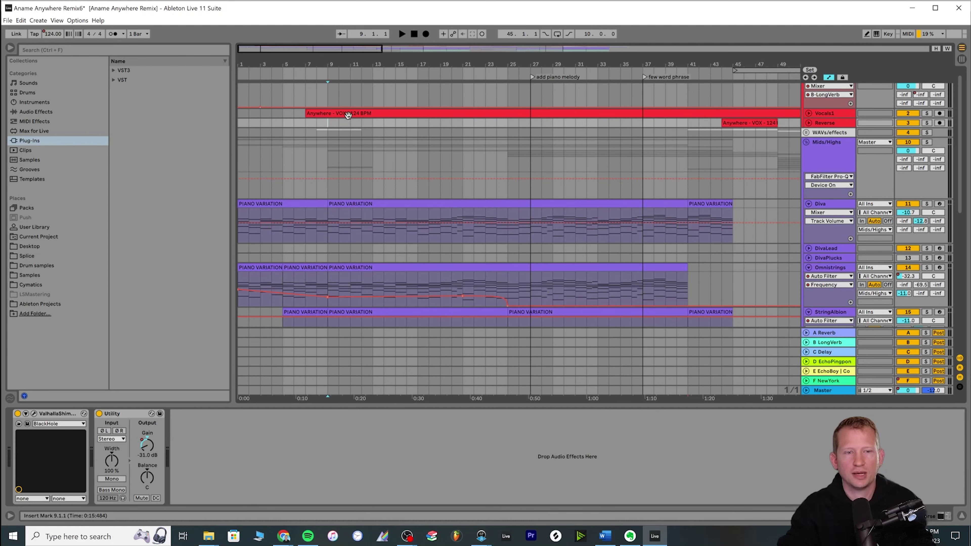
# Play the arrangement from bar 7, where the vocal enters, and place the insert marker at bar 9 on the Piano track.
pyautogui.click(326, 94)
pyautogui.click(304, 127)
pyautogui.press('space')
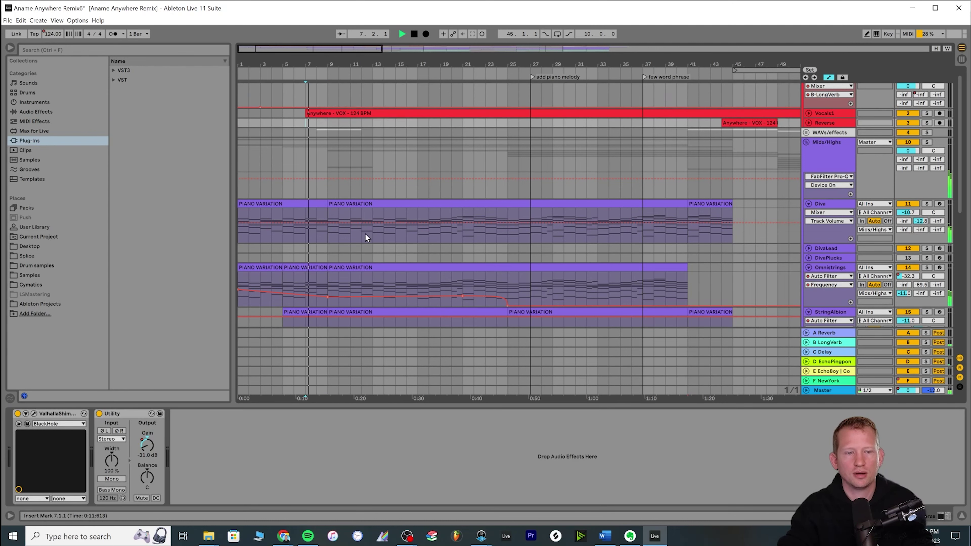
pyautogui.scroll(-10, 364, 237)
pyautogui.click(328, 242)
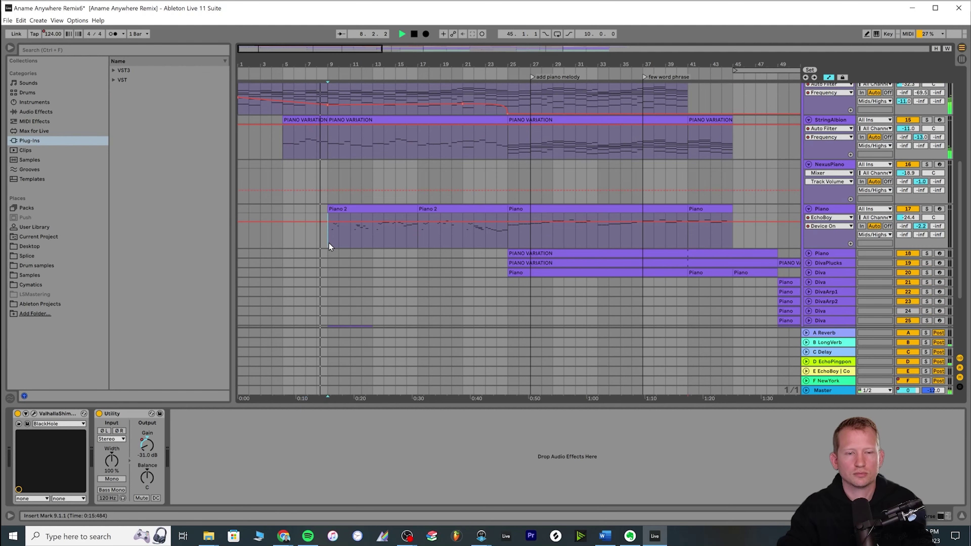
pyautogui.scroll(-1, 331, 260)
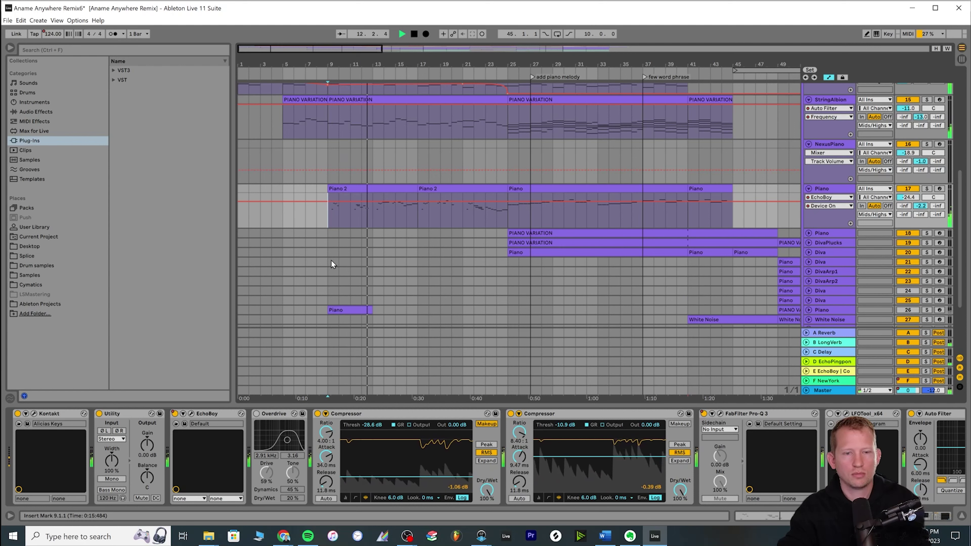
# Mark bars 13 and 17 on the Piano track while listening, stop playback, and return the insert marker to bar 9.
pyautogui.click(373, 224)
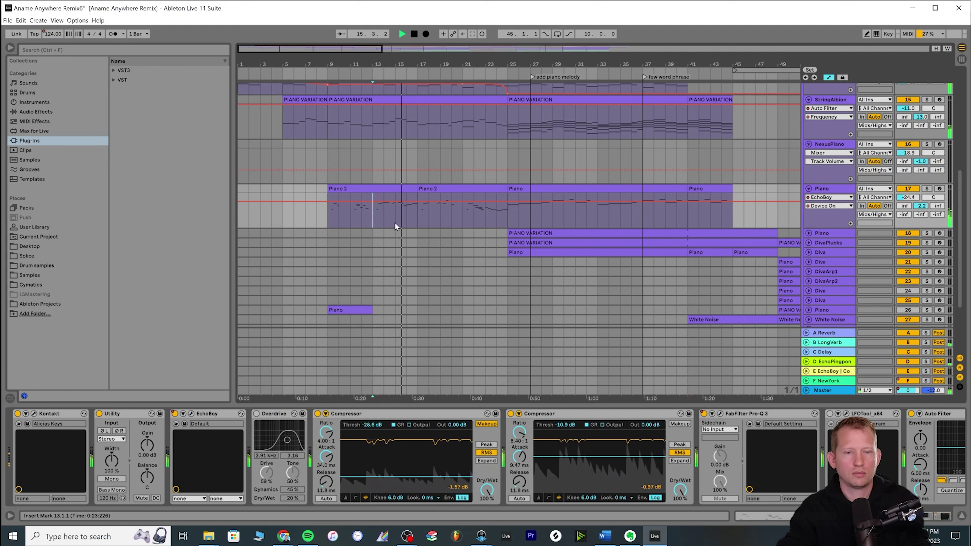
pyautogui.click(418, 219)
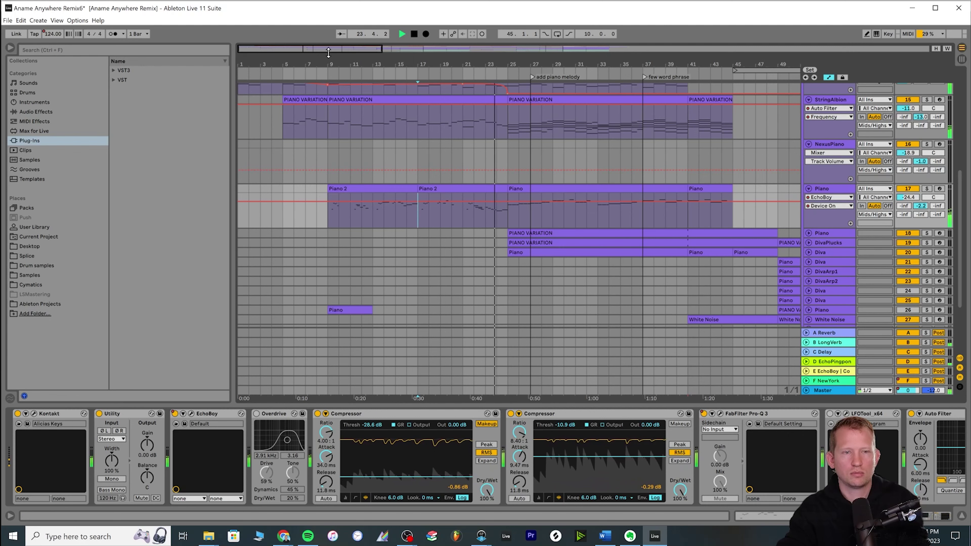
pyautogui.moveTo(328, 52)
pyautogui.mouseDown()
pyautogui.moveTo(342, 54)
pyautogui.moveTo(323, 50)
pyautogui.mouseUp()
pyautogui.click(264, 221)
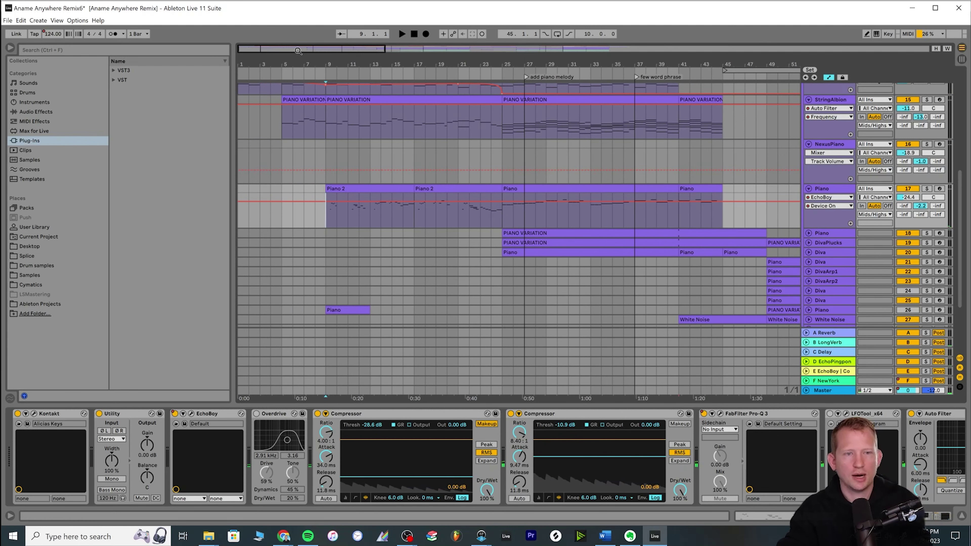
pyautogui.moveTo(323, 49); pyautogui.dragTo(328, 49)
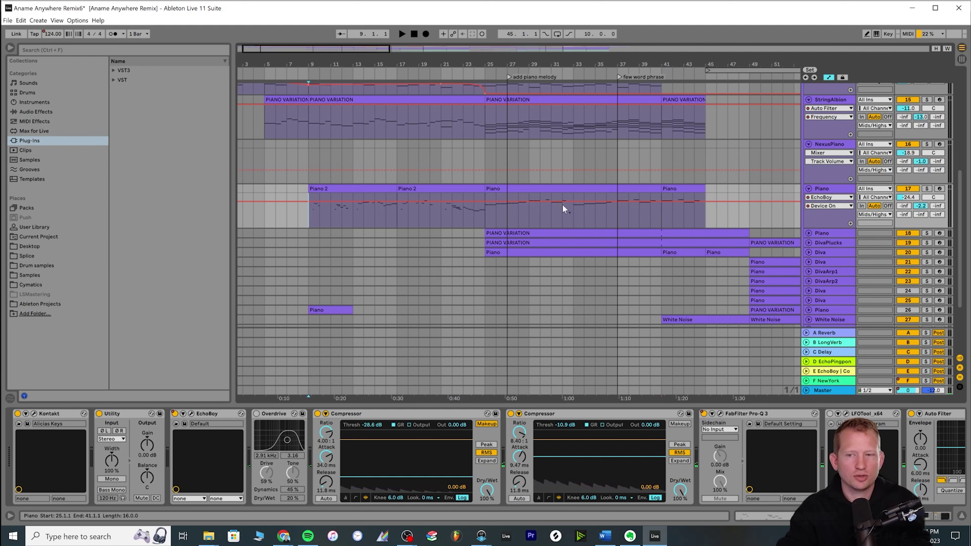
# Deactivate the Piano track, play from bar 9 to hear the arrangement without it, stop playback, and reactivate the track.
pyautogui.click(908, 189)
pyautogui.click(328, 220)
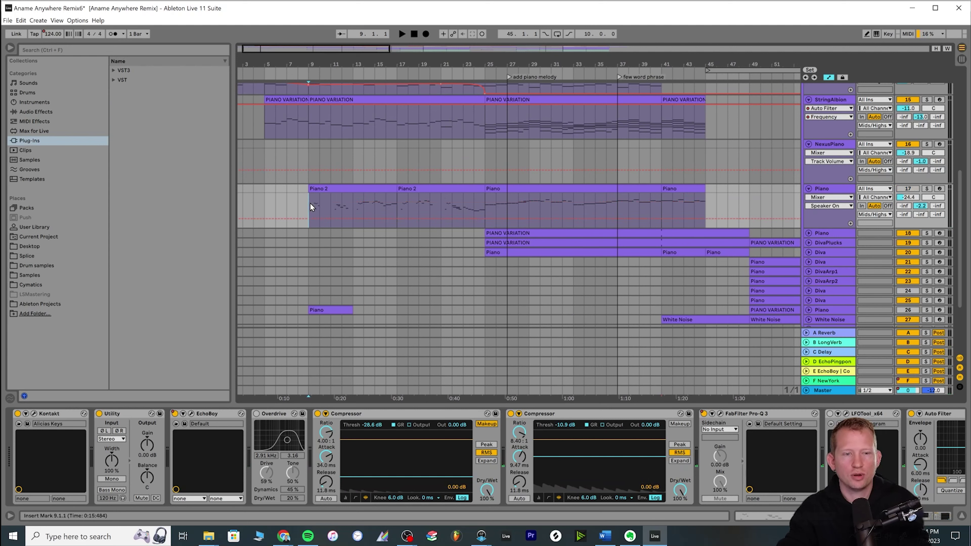
pyautogui.press('space')
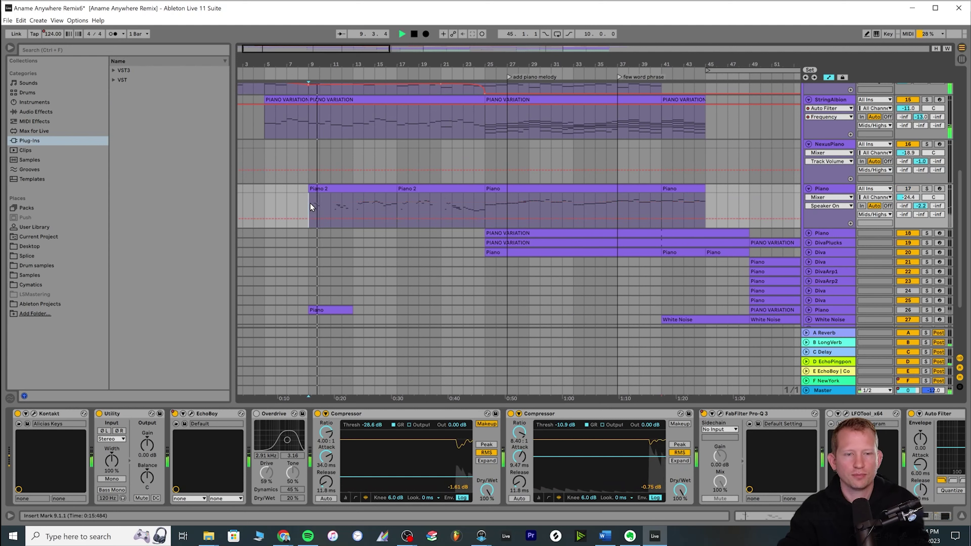
pyautogui.press('space')
pyautogui.click(909, 189)
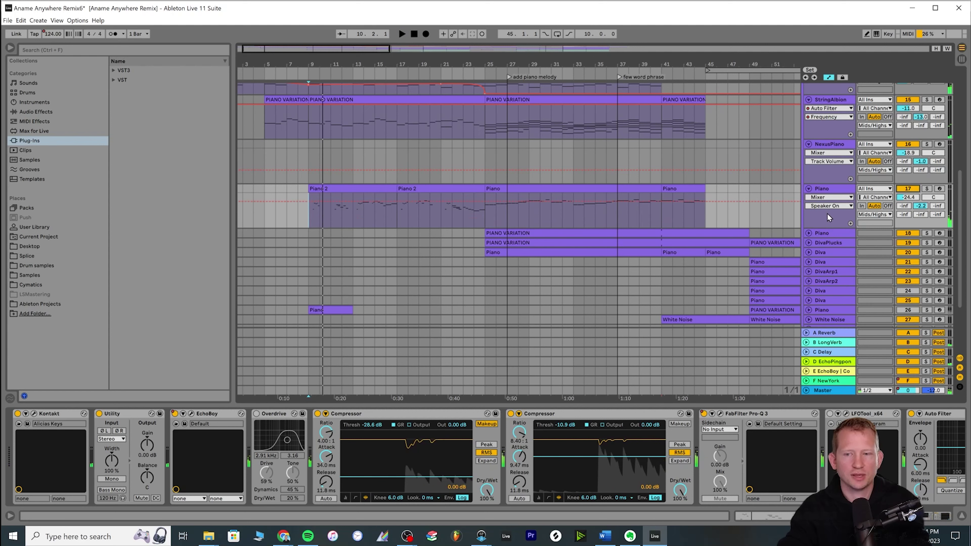
# Examine the Piano track's device chain and first Compressor, set the insert marker at bar 9, and display the Track Volume automation.
pyautogui.click(828, 217)
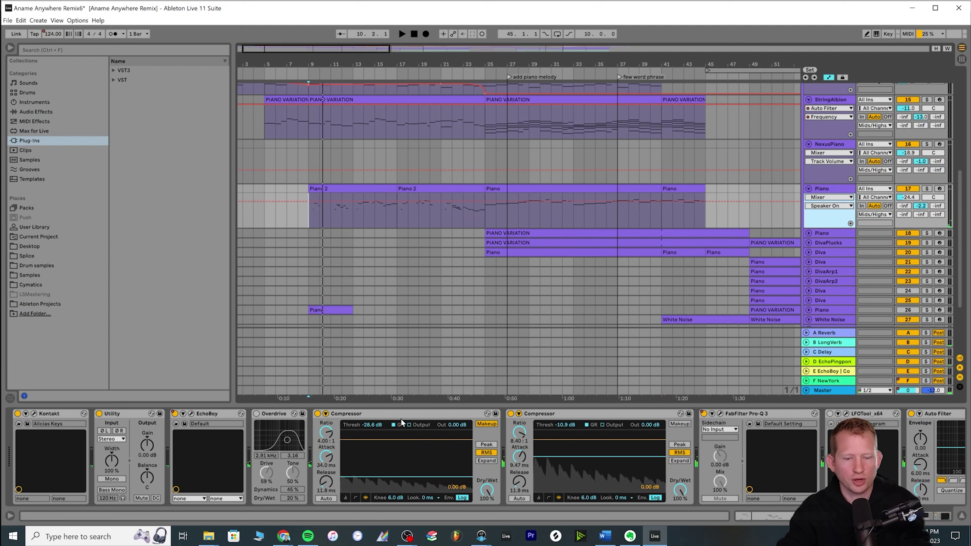
pyautogui.click(394, 415)
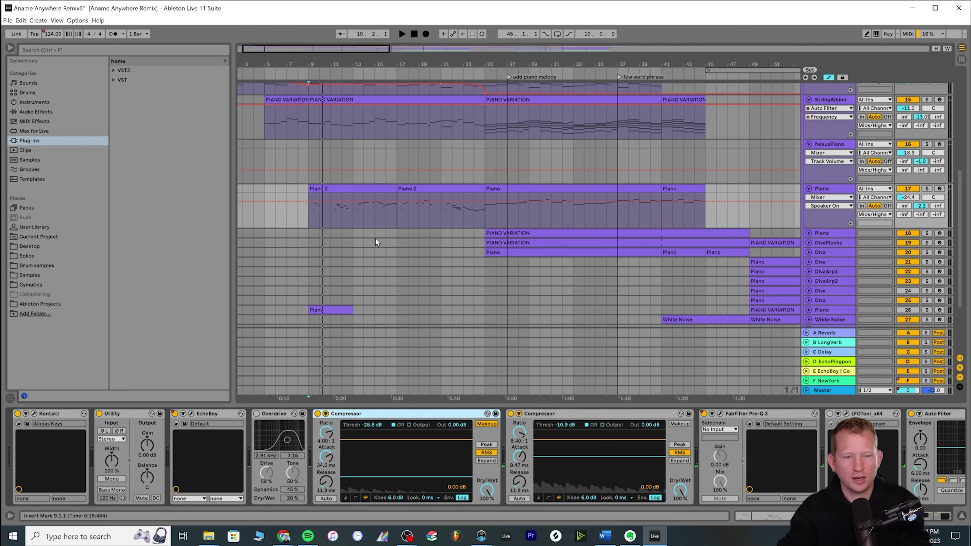
pyautogui.click(308, 225)
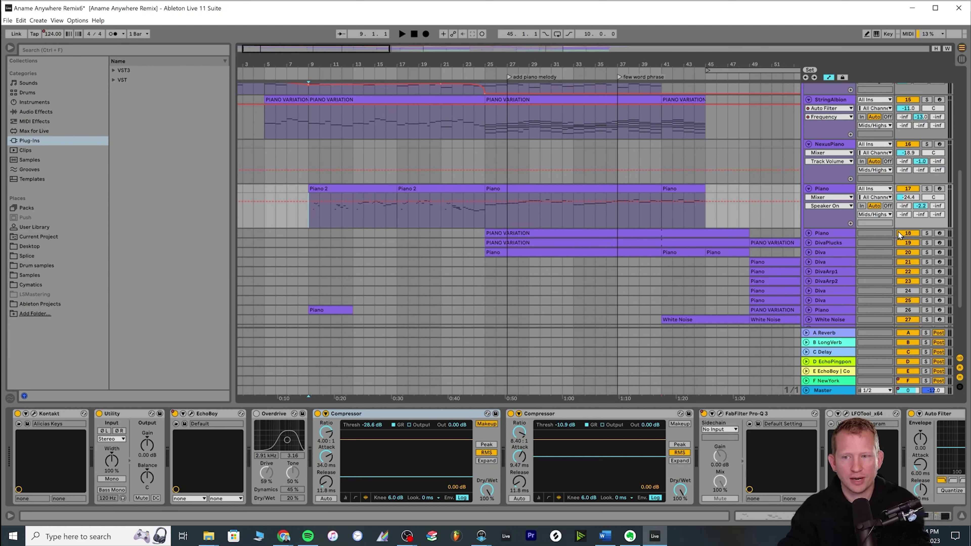
pyautogui.click(909, 197)
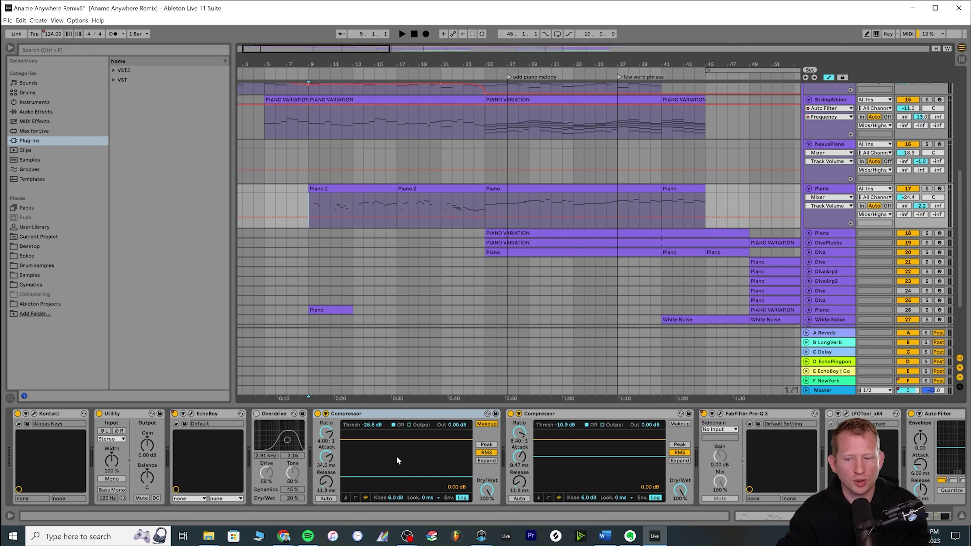
# View the Piano track's FabFilter Pro-Q 3 curve, play from bar 9 to see its spectrum, and close the plug-in window.
pyautogui.click(721, 414)
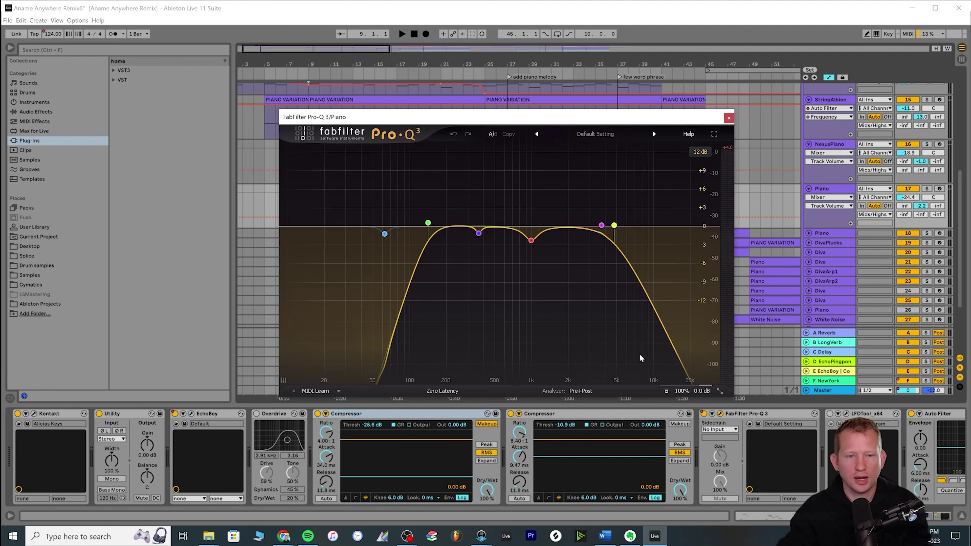
pyautogui.click(729, 119)
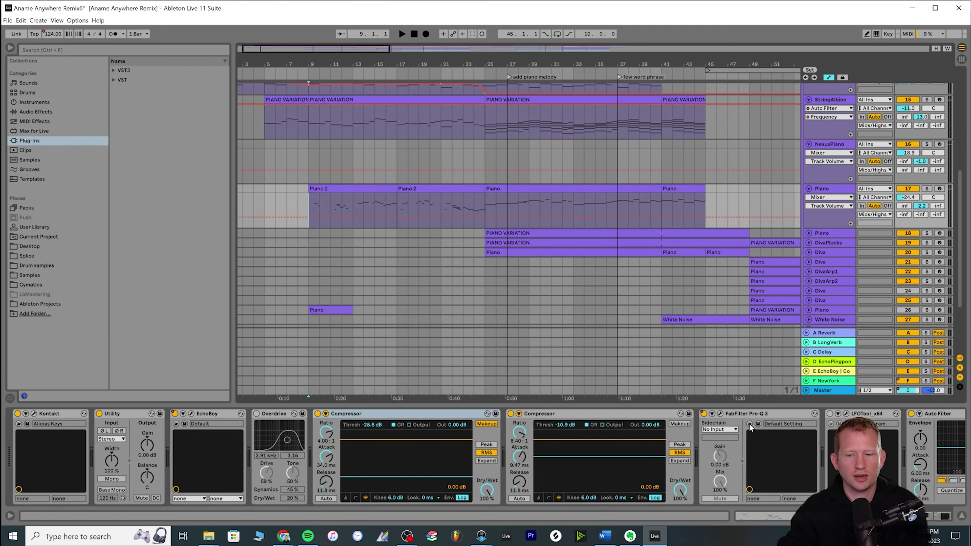
pyautogui.click(720, 414)
pyautogui.press('space')
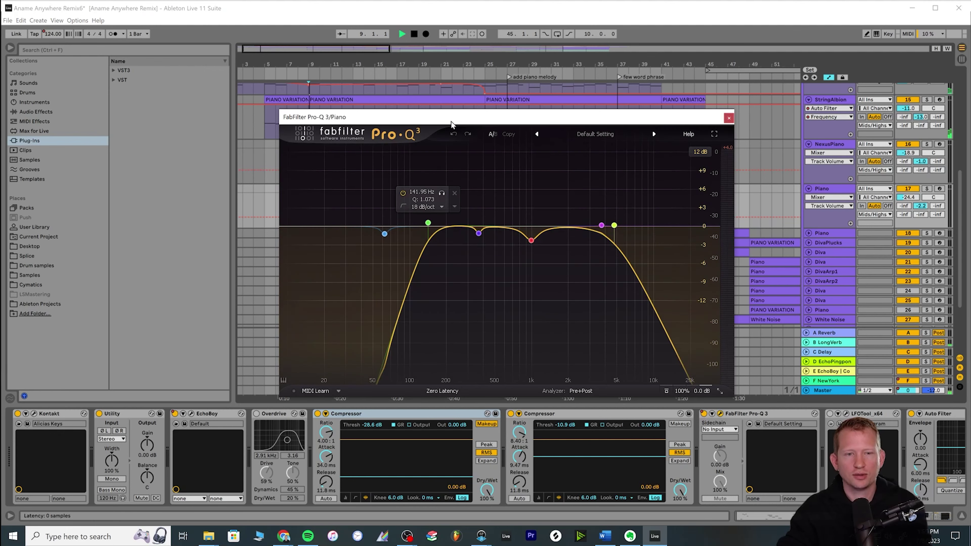
pyautogui.moveTo(451, 121); pyautogui.dragTo(433, 241)
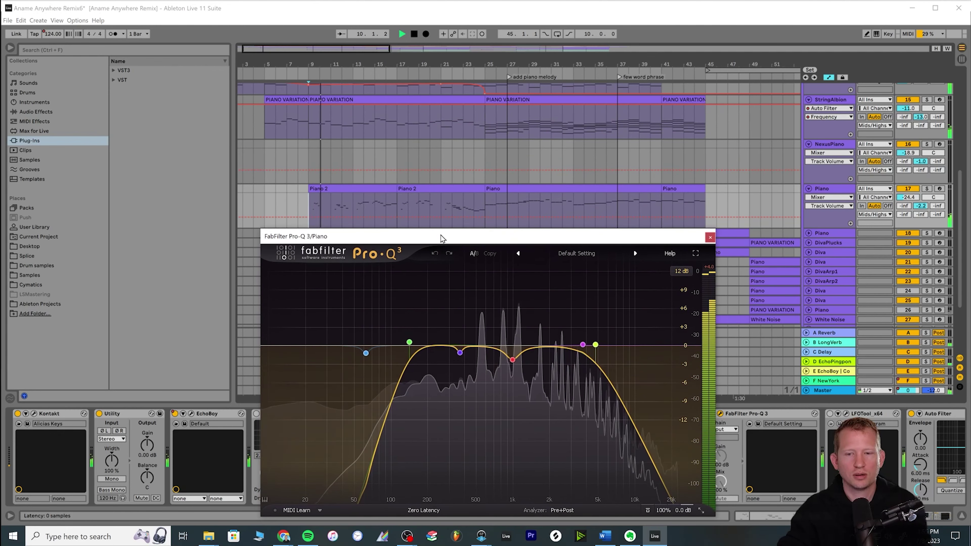
pyautogui.click(710, 238)
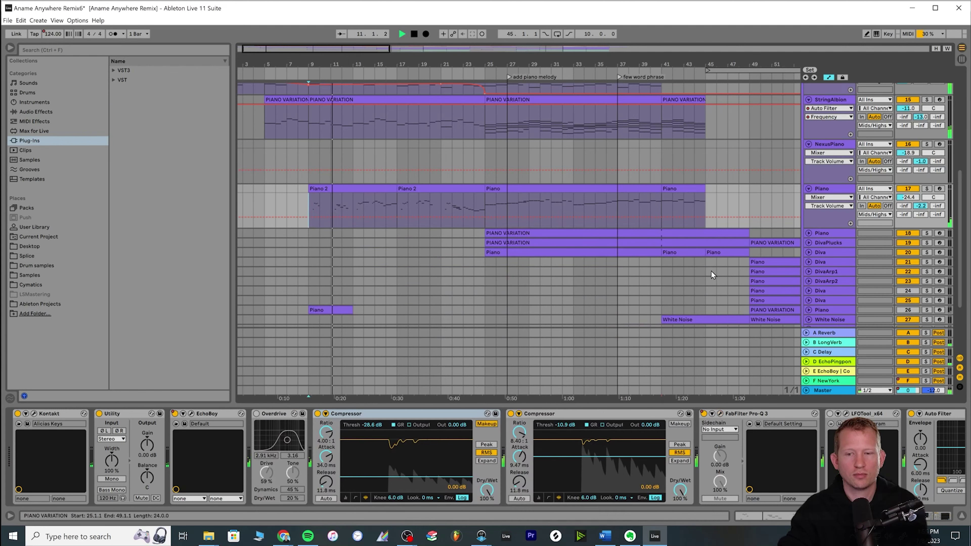
# Compare the piano with and without FabFilter Pro-Q 3 by switching the EQ while playing from bar 9, and stop playback.
pyautogui.click(704, 414)
pyautogui.click(704, 414)
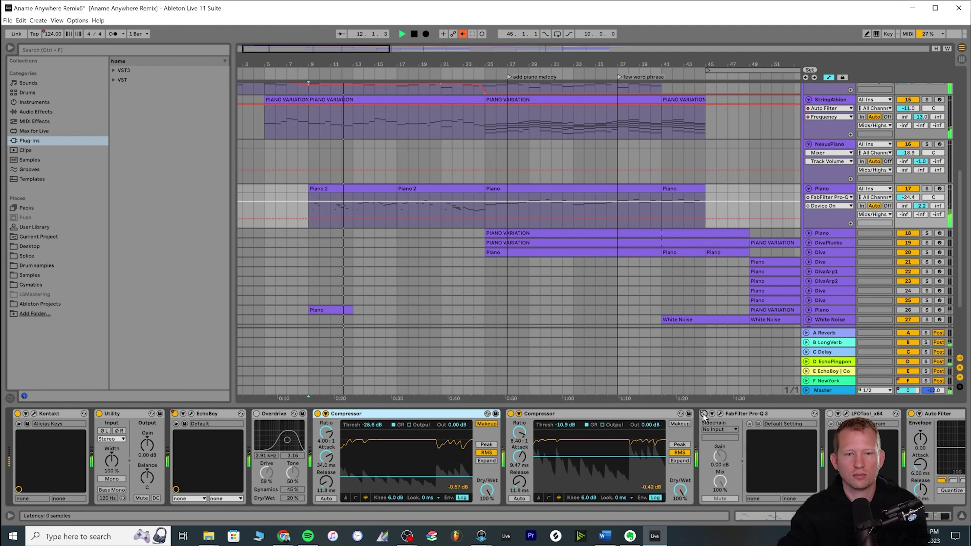
pyautogui.press('space')
pyautogui.click(315, 224)
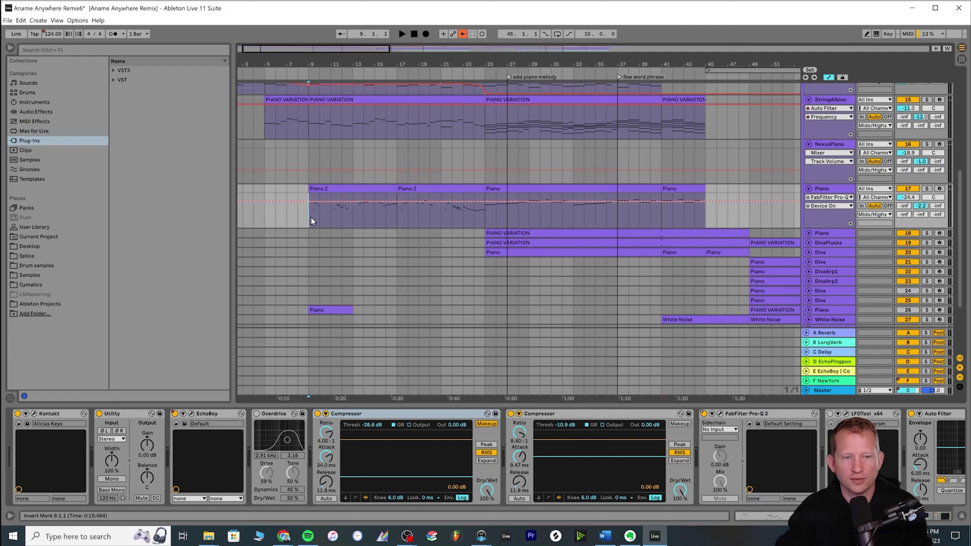
pyautogui.press('space')
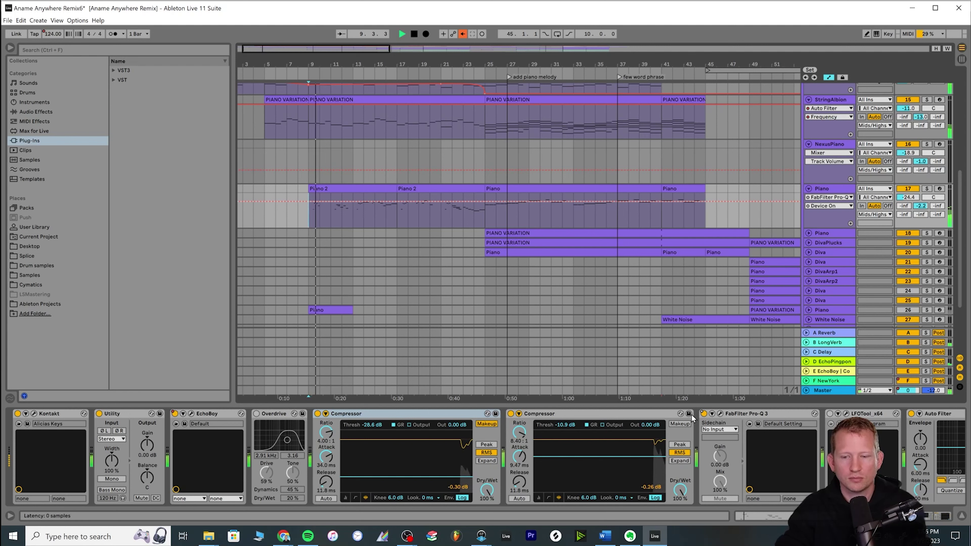
pyautogui.click(311, 217)
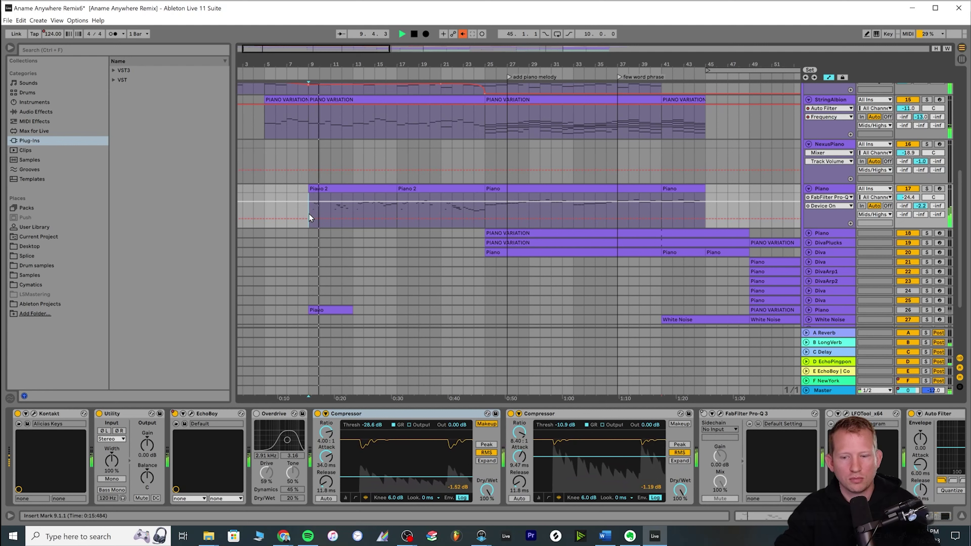
pyautogui.press('space')
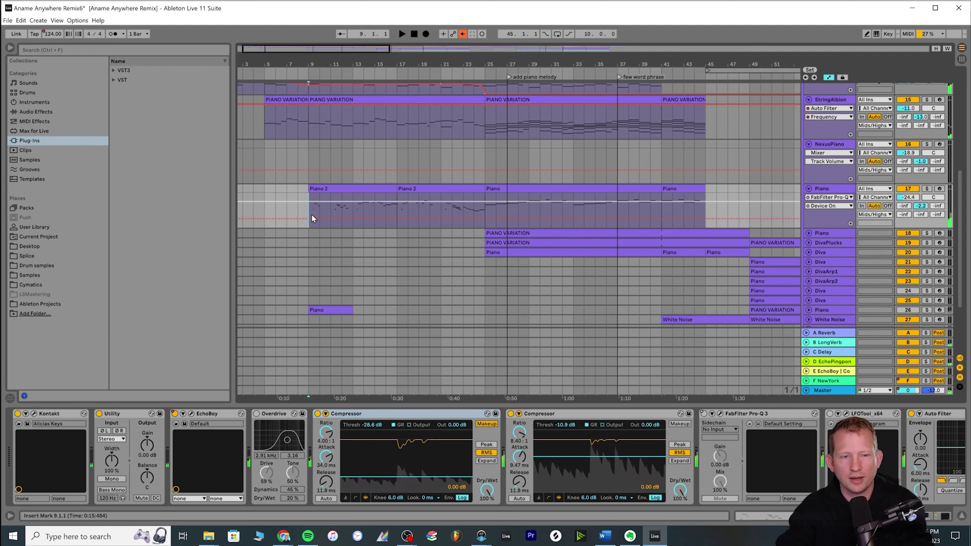
# Switch FabFilter Pro-Q 3 back on and replay the piano from bar 9 for another comparison of the EQ.
pyautogui.click(704, 414)
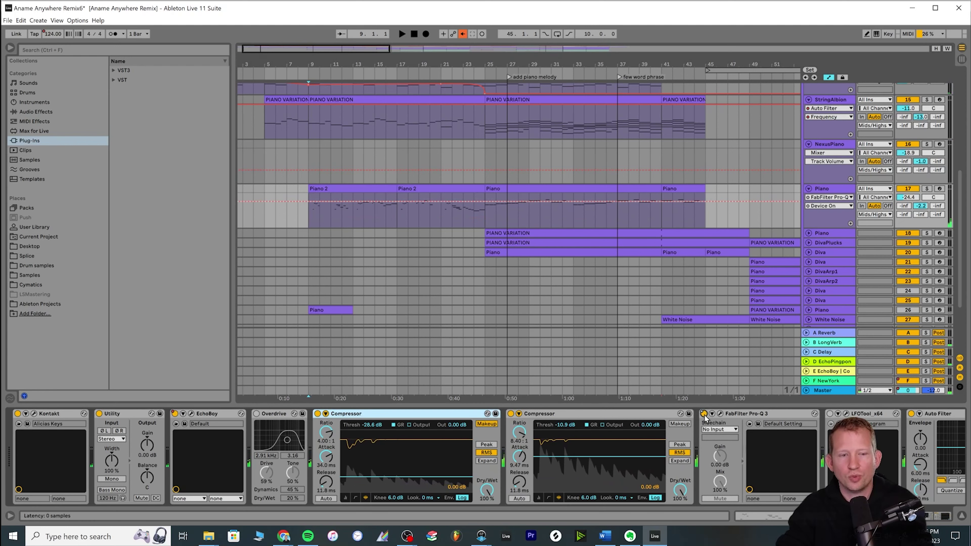
pyautogui.click(313, 227)
pyautogui.press('space')
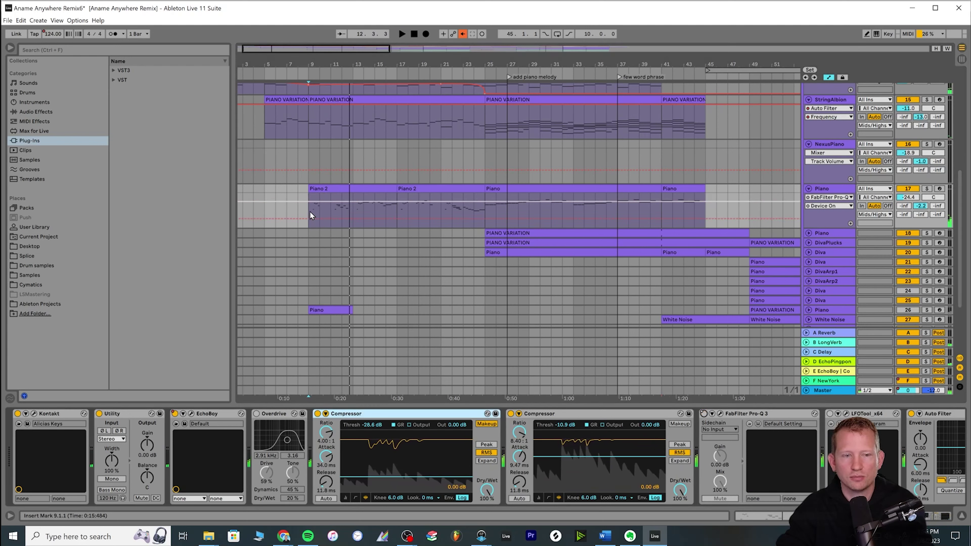
pyautogui.press('space')
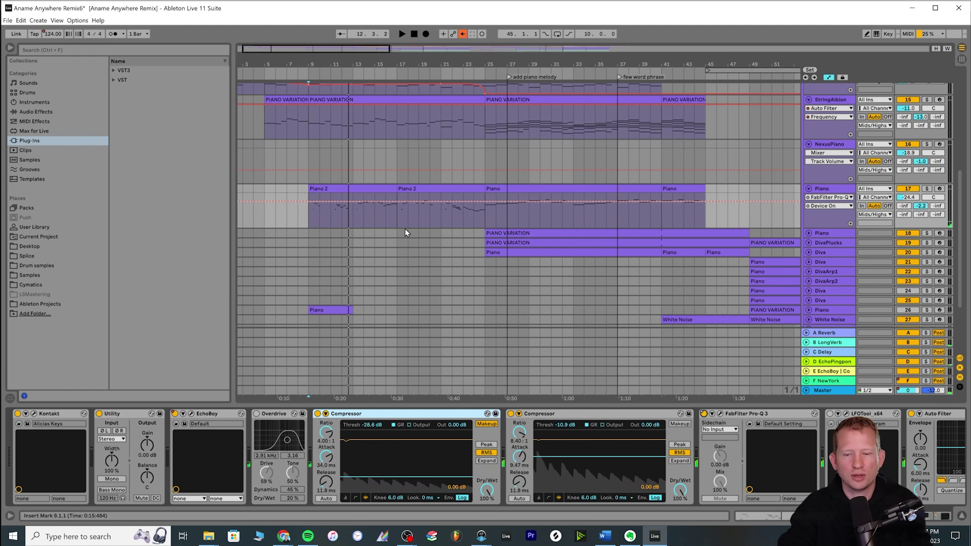
# Review the Piano track's FabFilter Pro-Q 3 curve and EchoBoy delay settings, closing each plug-in window.
pyautogui.click(720, 414)
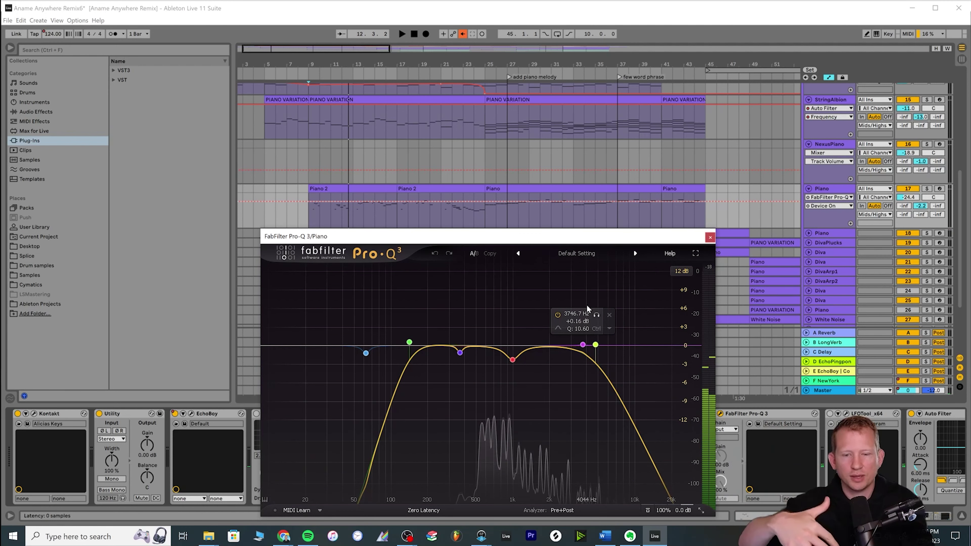
pyautogui.click(710, 237)
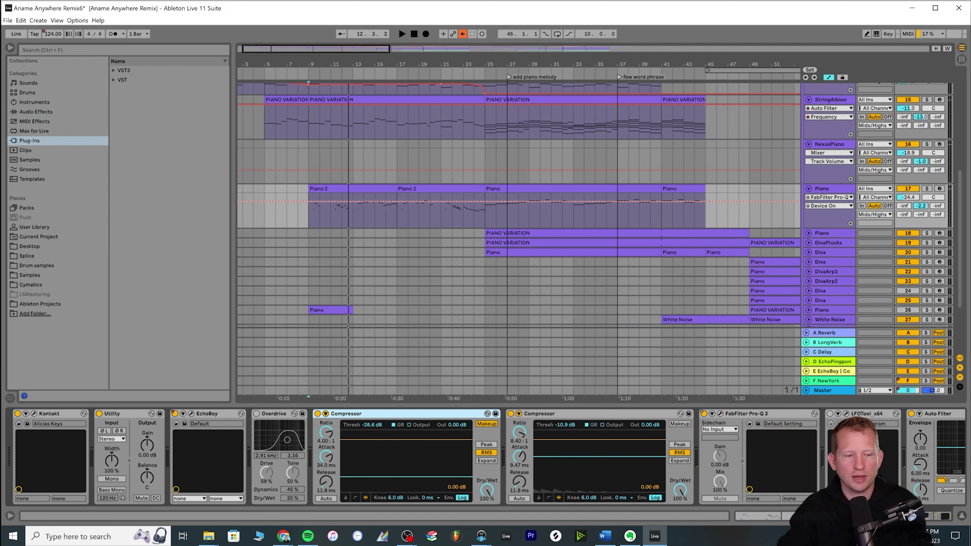
pyautogui.click(192, 414)
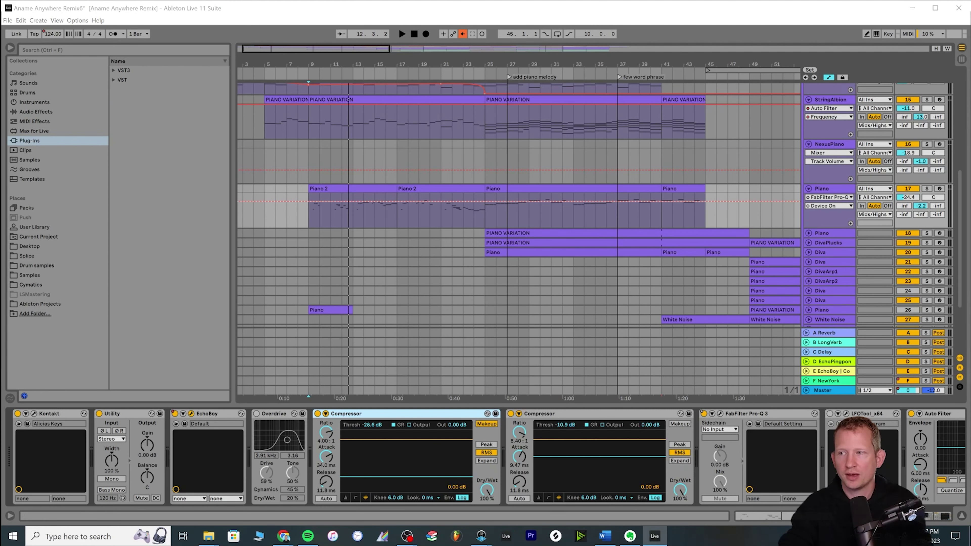
pyautogui.moveTo(433, 199); pyautogui.dragTo(434, 200)
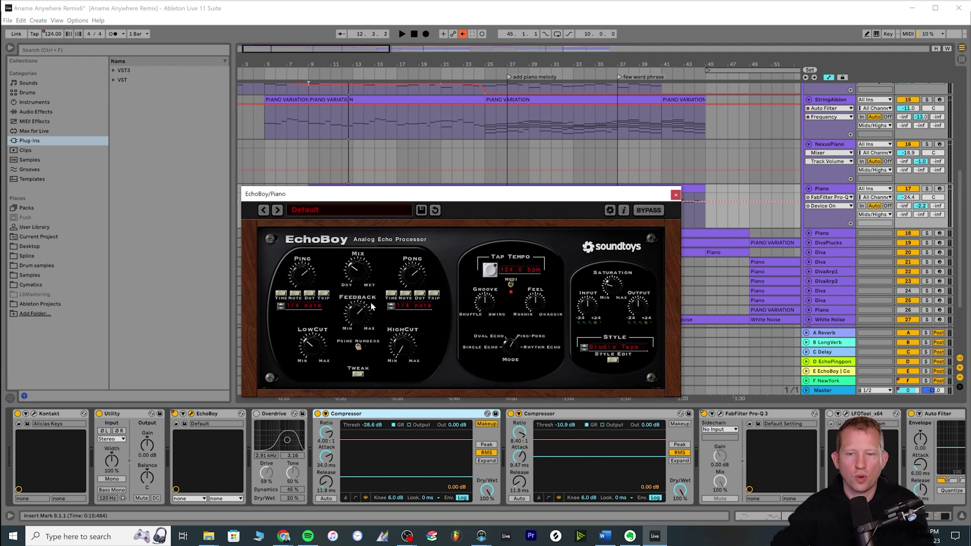
pyautogui.click(676, 195)
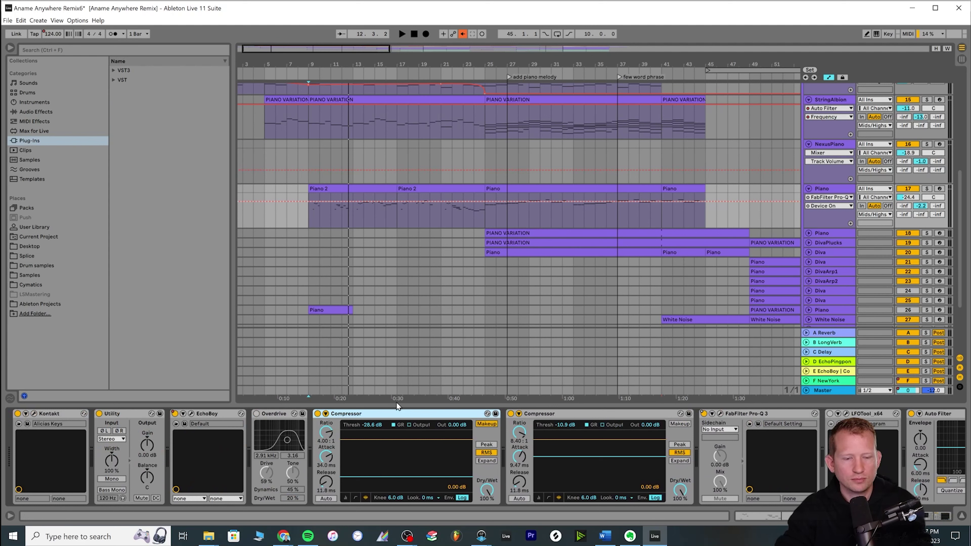
# Select the Piano track and view the devices on the A Reverb and B LongVerb return tracks.
pyautogui.click(829, 215)
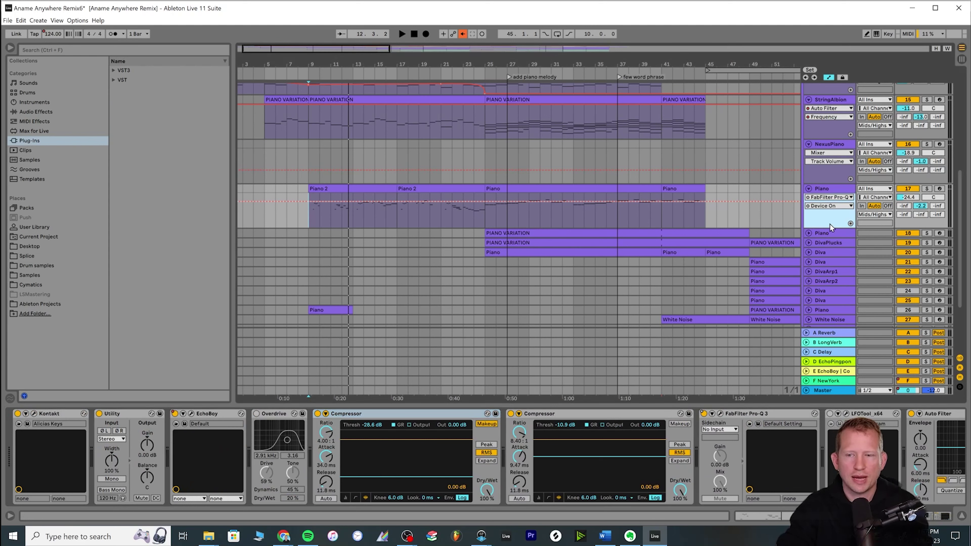
pyautogui.click(825, 333)
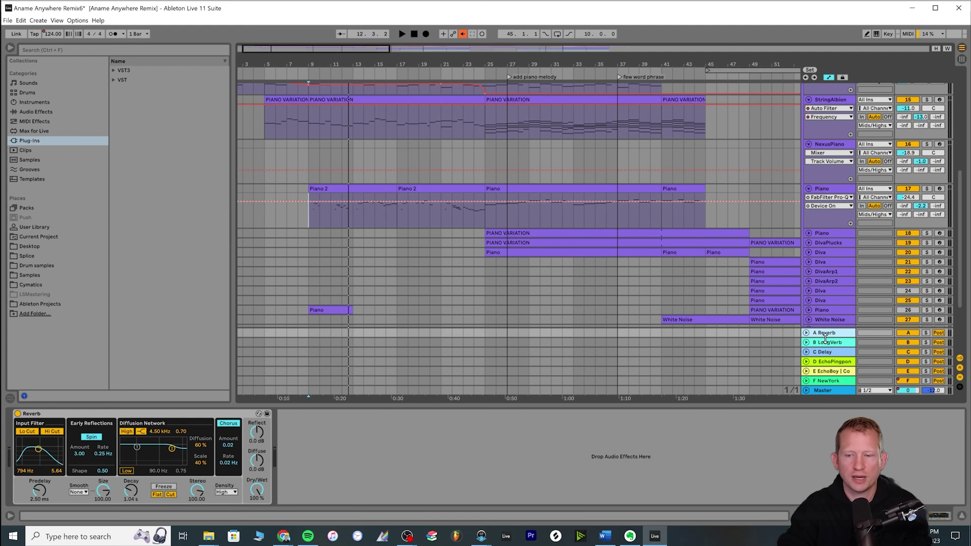
pyautogui.click(824, 343)
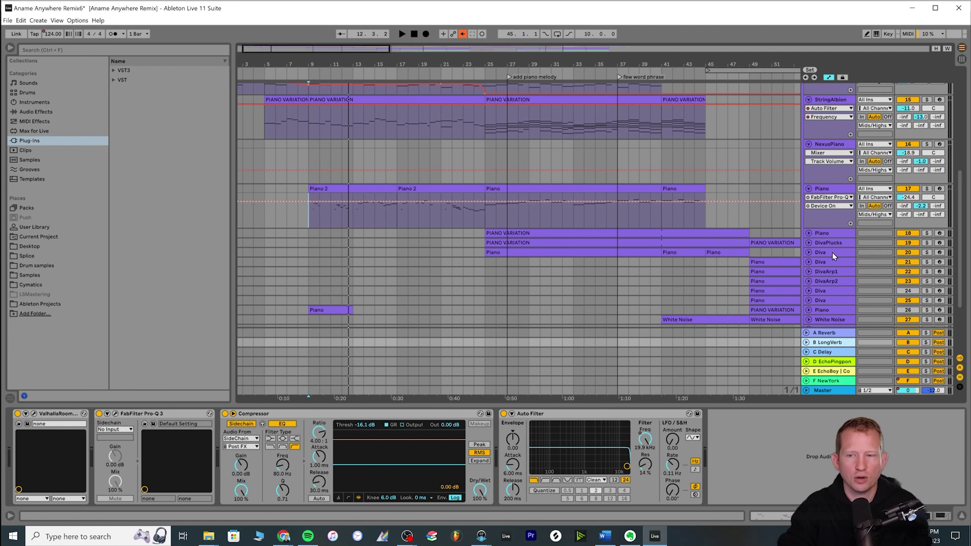
# Review the Piano track's device chain and the ValhallaRoom settings on the B LongVerb return, closing the plug-in window.
pyautogui.moveTo(370, 58)
pyautogui.mouseDown()
pyautogui.moveTo(365, 75)
pyautogui.moveTo(355, 54)
pyautogui.mouseUp()
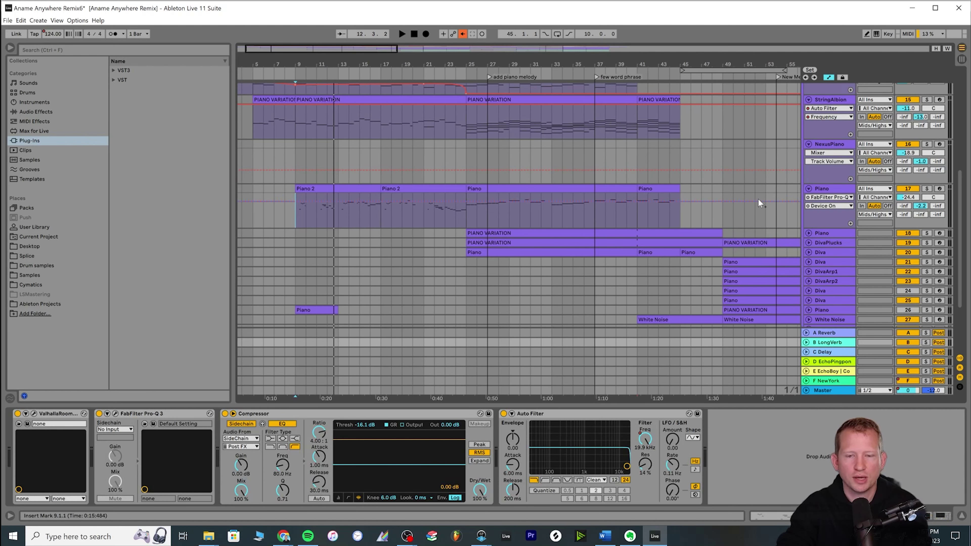
pyautogui.click(816, 218)
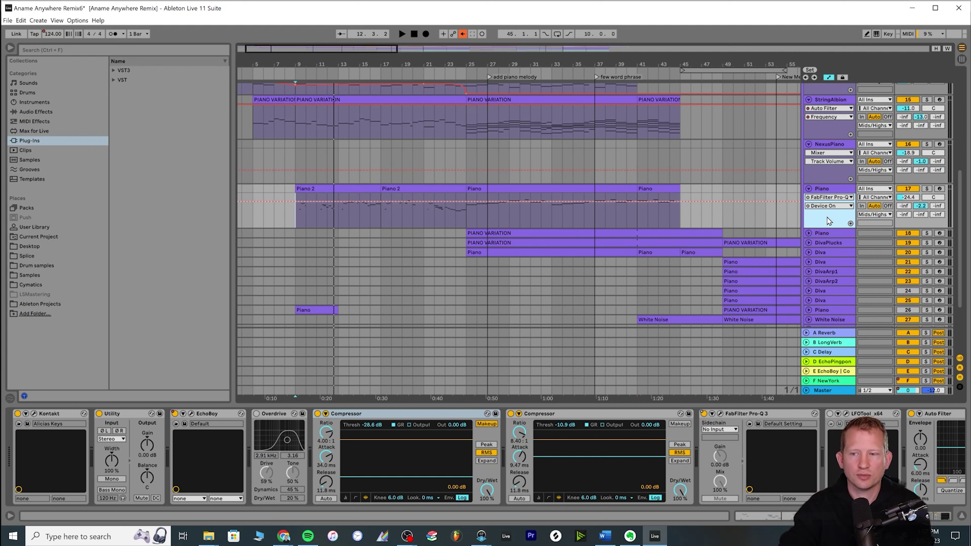
pyautogui.scroll(1, 850, 201)
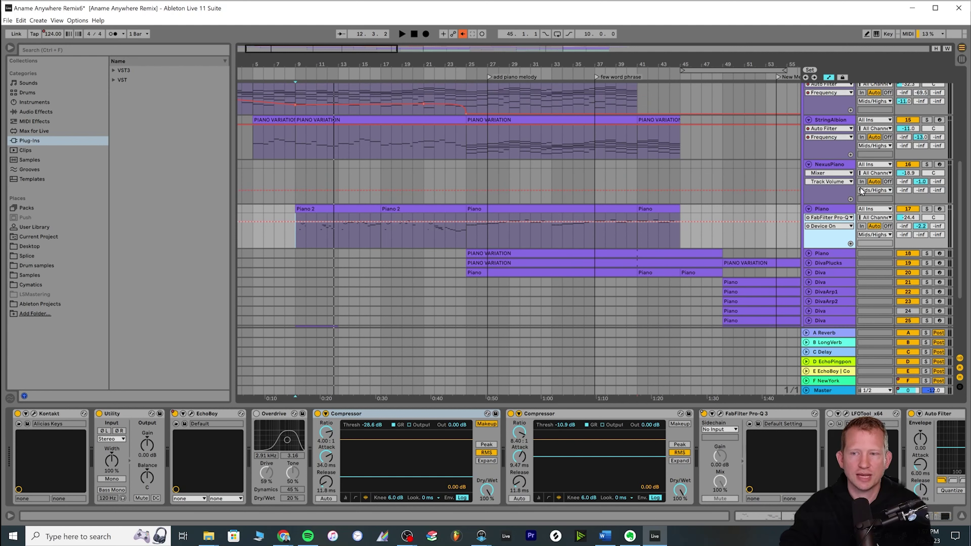
pyautogui.click(825, 343)
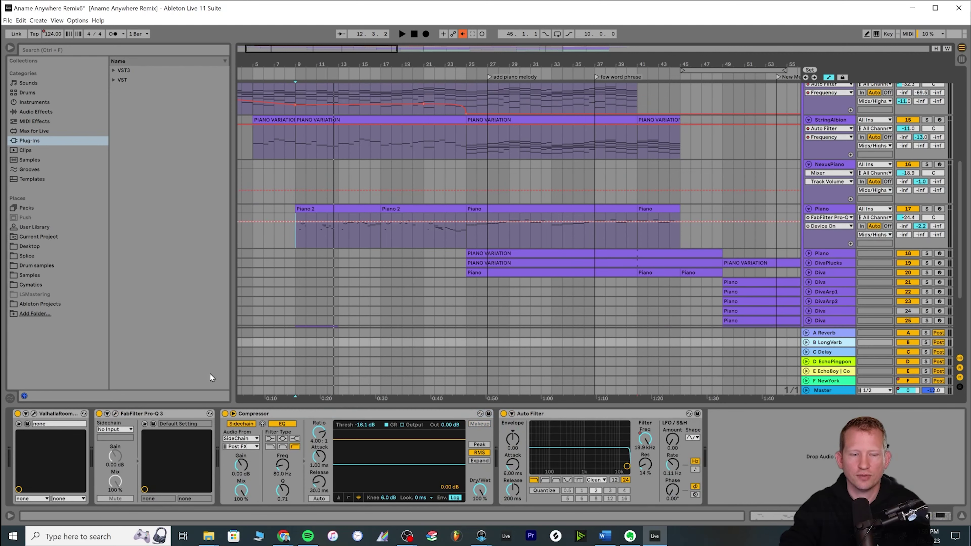
pyautogui.click(33, 414)
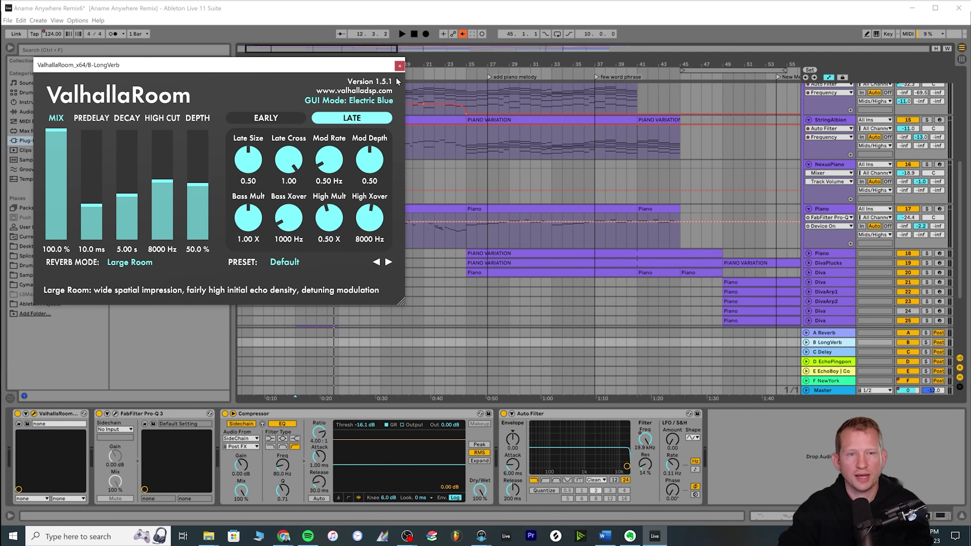
pyautogui.click(400, 65)
# Solo the Piano track and play it briefly from bar 9.
pyautogui.moveTo(356, 49); pyautogui.dragTo(344, 50)
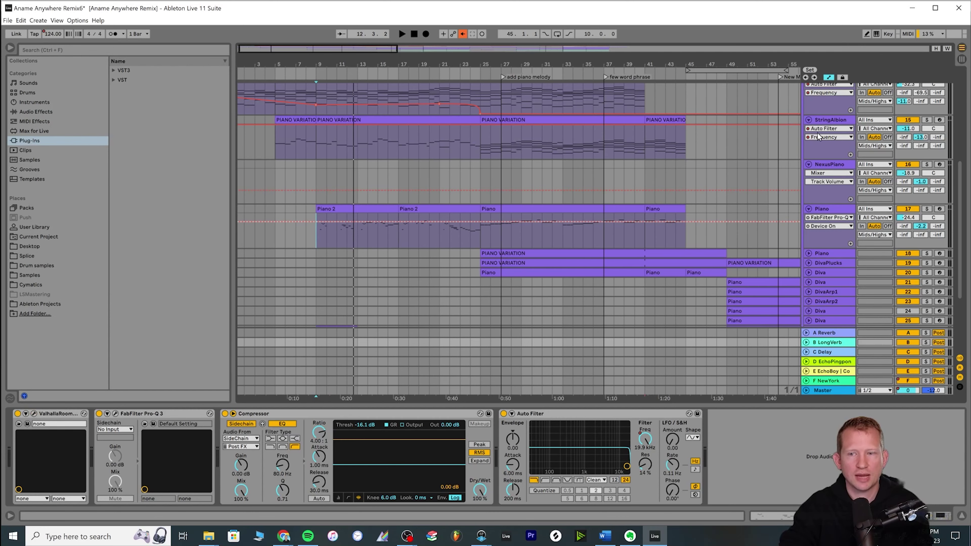
pyautogui.scroll(1, 818, 137)
pyautogui.click(321, 263)
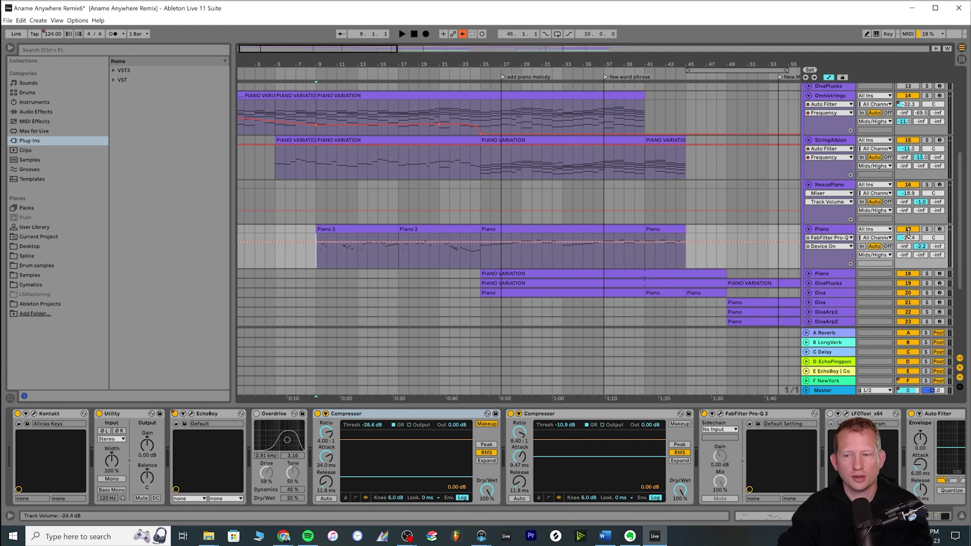
pyautogui.click(927, 229)
pyautogui.press('space')
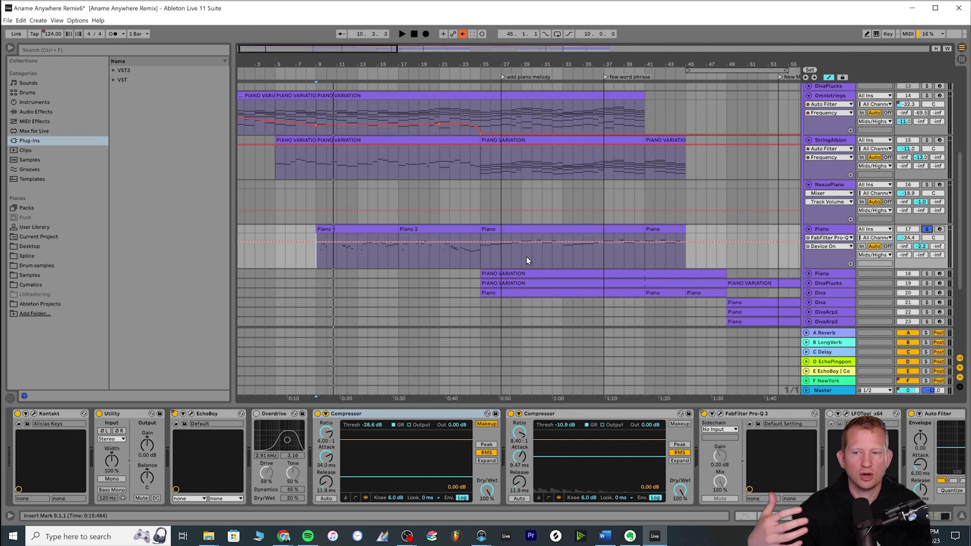
# Place the insert marker at bar 17 on the Piano track, and compare the A Reverb settings with ValhallaRoom on B LongVerb.
pyautogui.click(818, 260)
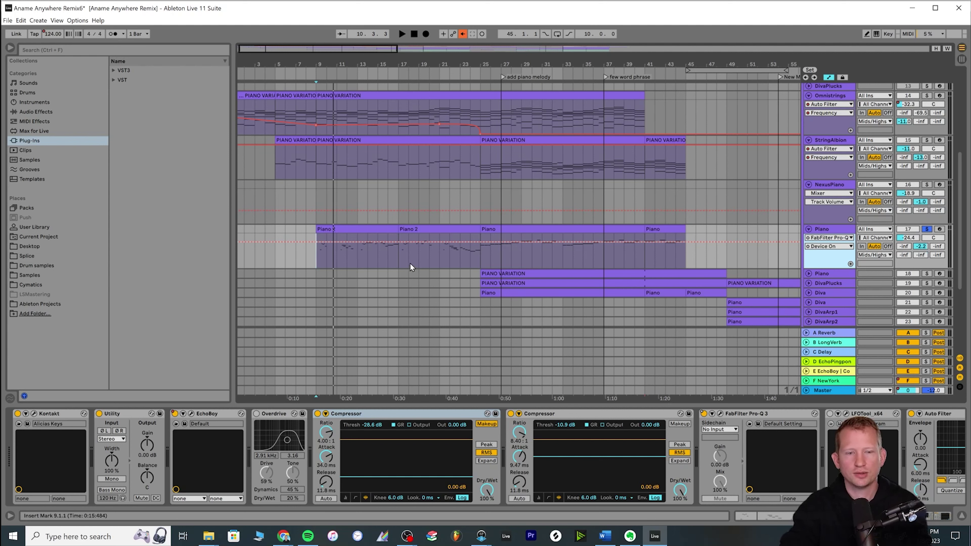
pyautogui.click(394, 261)
pyautogui.press('Right')
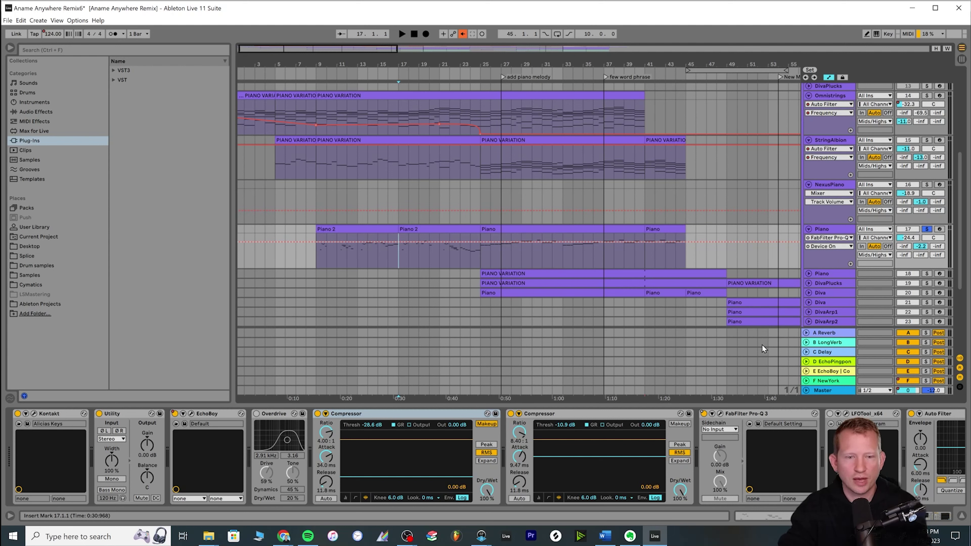
pyautogui.click(827, 333)
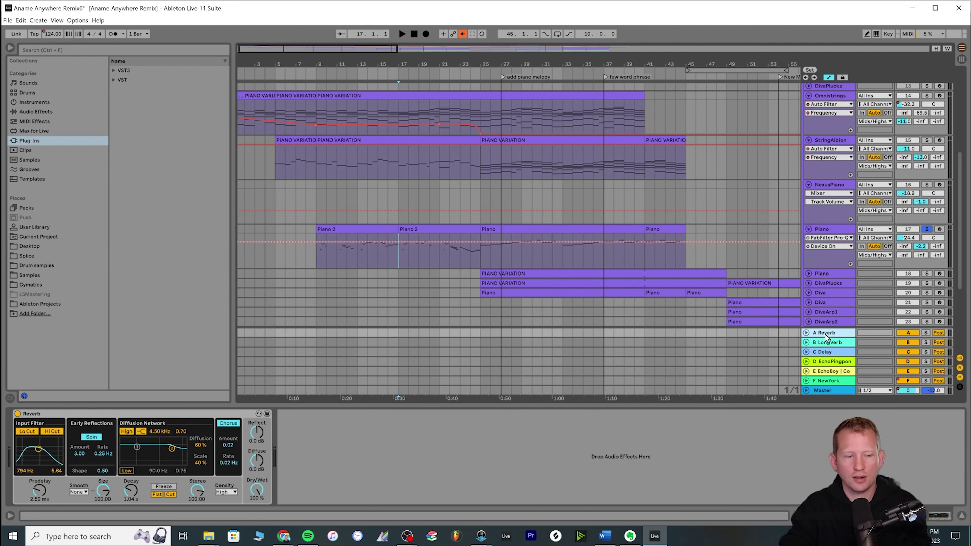
pyautogui.click(828, 343)
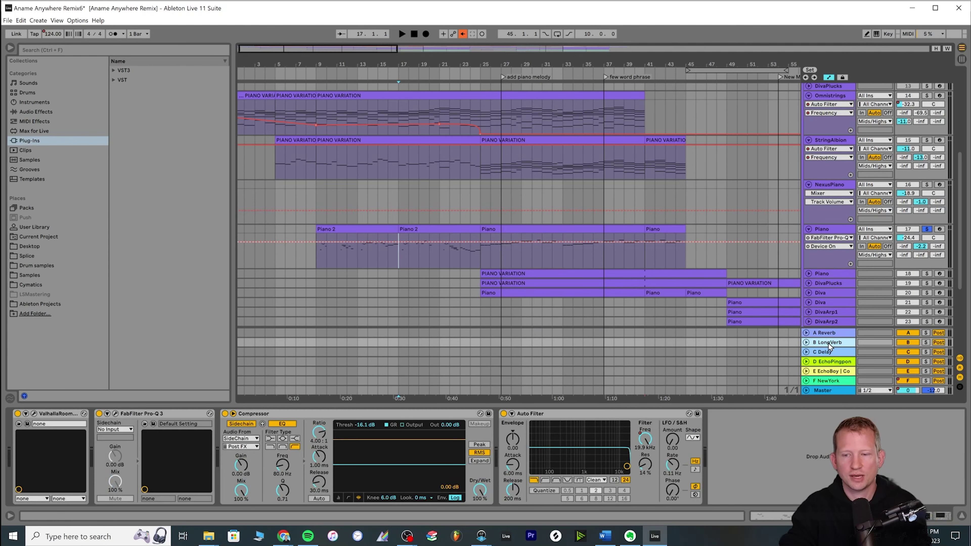
pyautogui.click(827, 335)
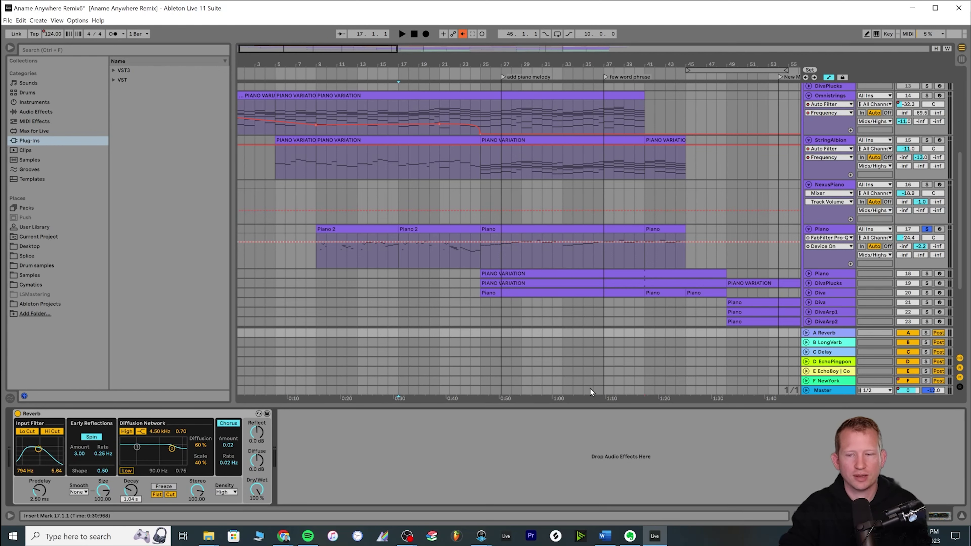
pyautogui.click(828, 342)
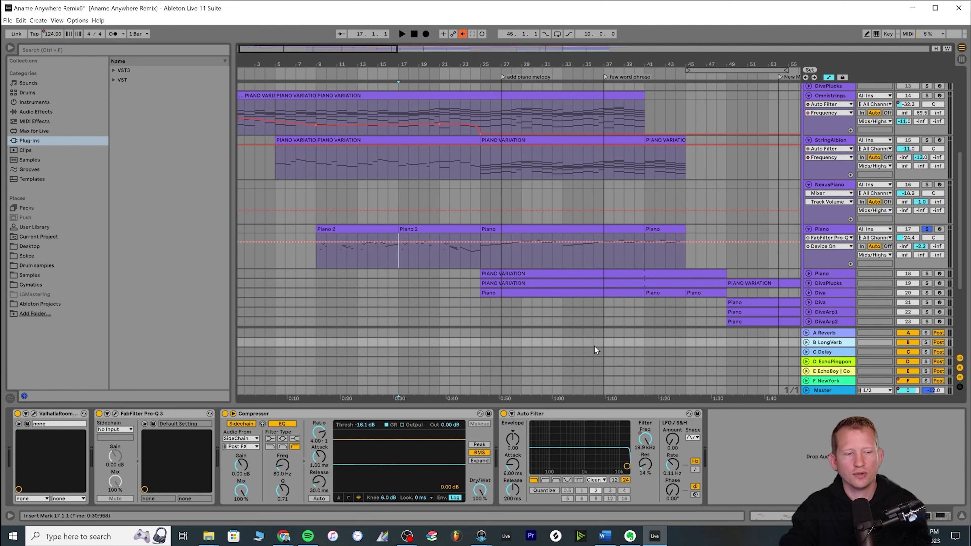
pyautogui.click(34, 415)
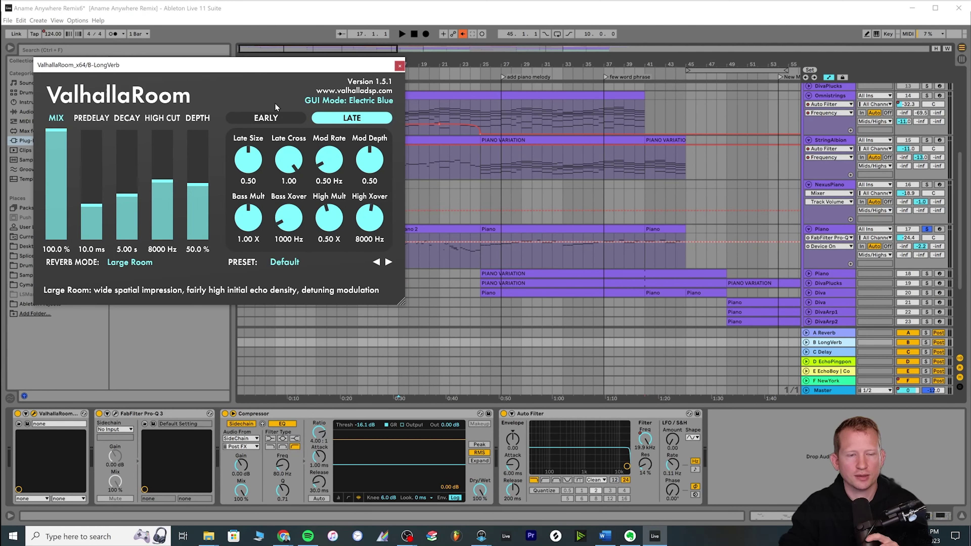
pyautogui.click(399, 66)
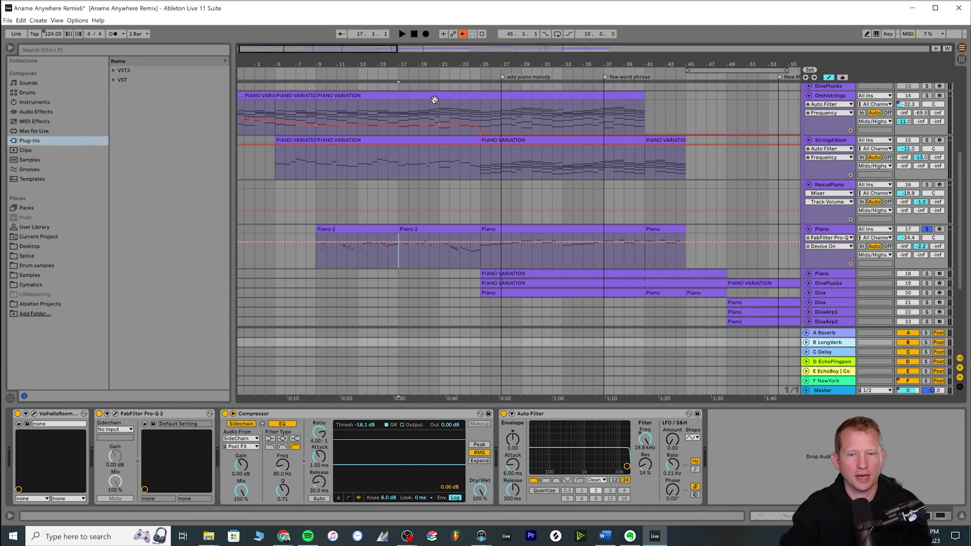
# View the devices on the C Delay, D EchoPingpong and E EchoBoy returns, and inspect the E return's EchoBoy settings.
pyautogui.click(827, 352)
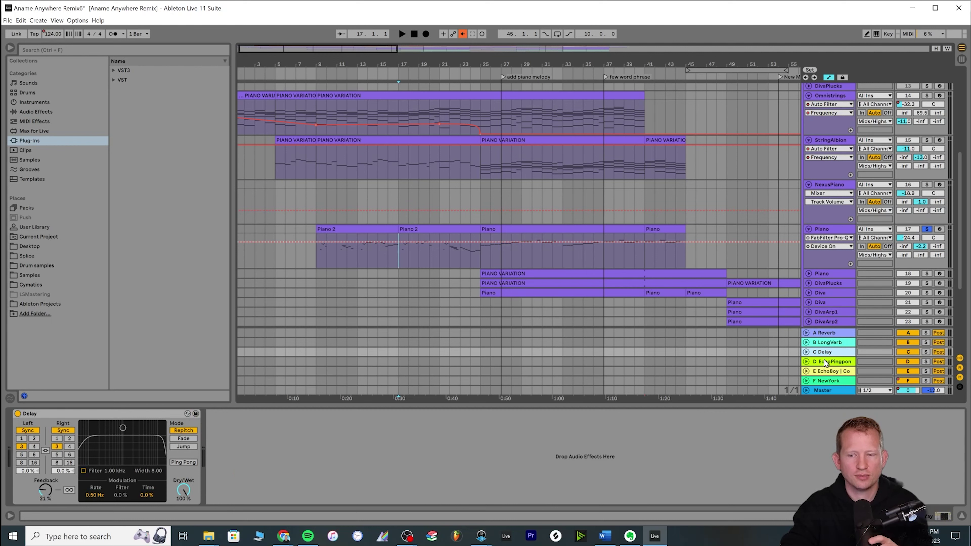
pyautogui.click(826, 362)
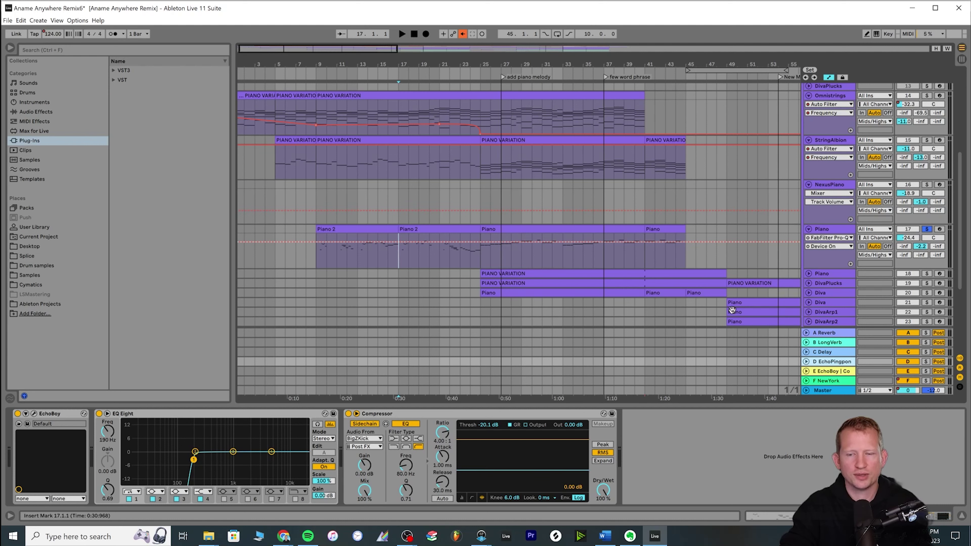
pyautogui.click(830, 373)
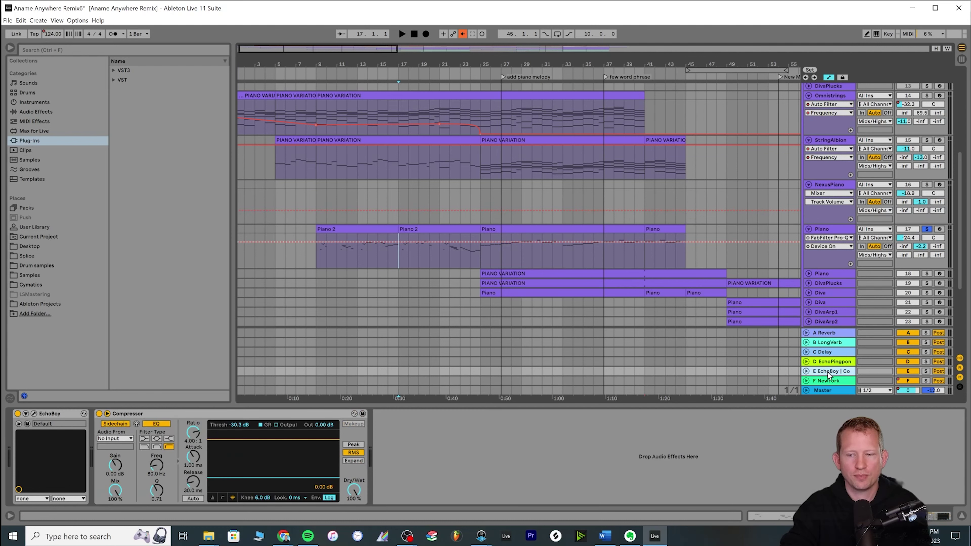
pyautogui.click(35, 414)
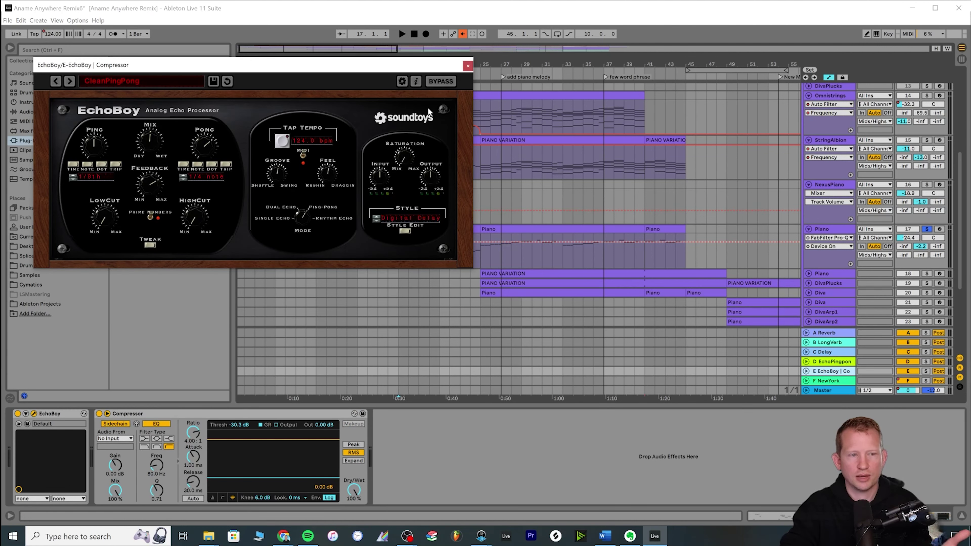
pyautogui.click(468, 66)
# Unfold the F NewYork return track and view its Glue Compressor.
pyautogui.scroll(-2, 868, 291)
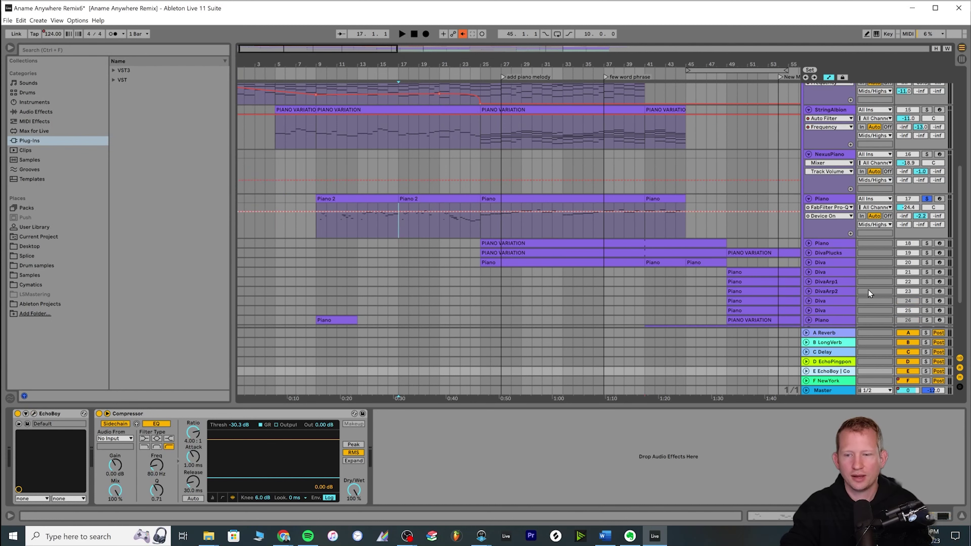
pyautogui.click(831, 382)
pyautogui.click(806, 380)
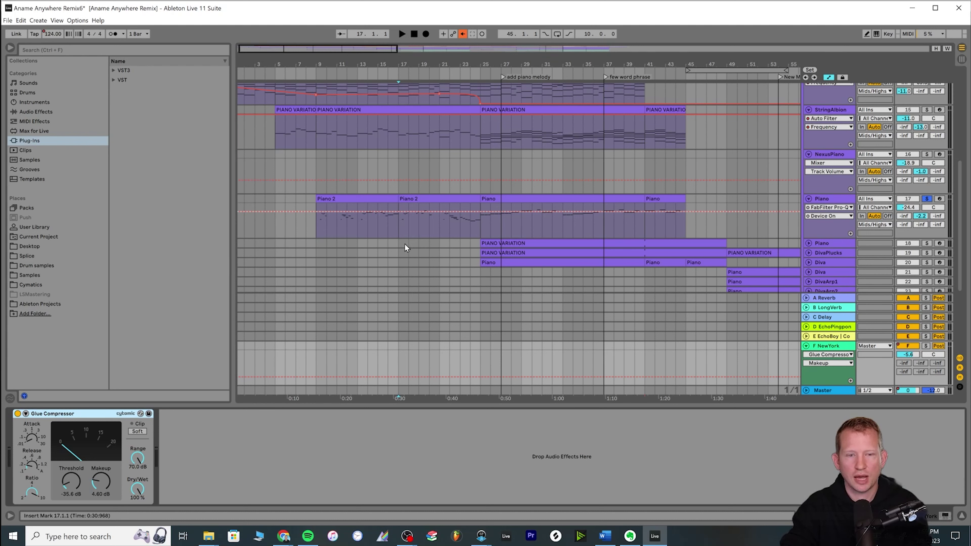
# Play the Piano from bar 9 with its F-NewYork send at -inf dB, and restore the send to 0 dB during playback.
pyautogui.click(400, 220)
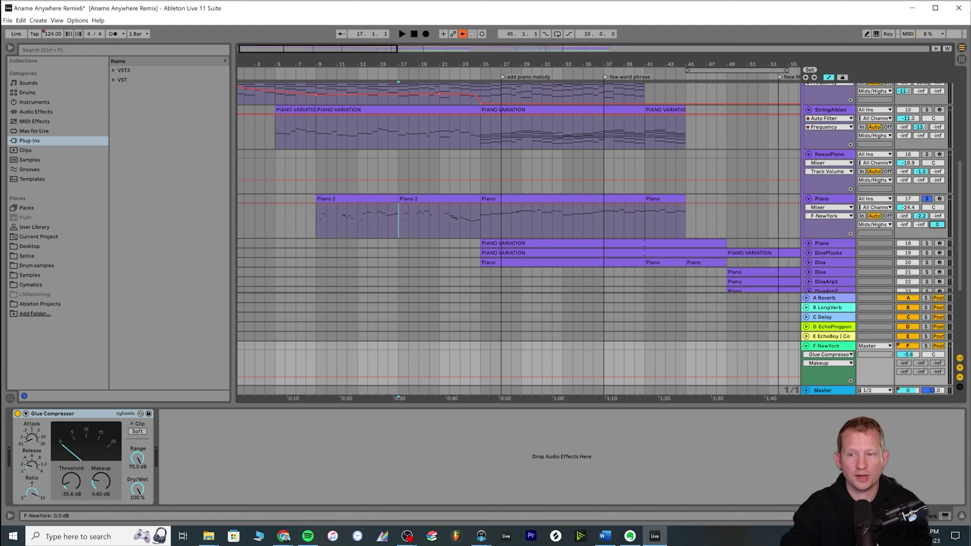
pyautogui.click(315, 223)
pyautogui.press('Delete')
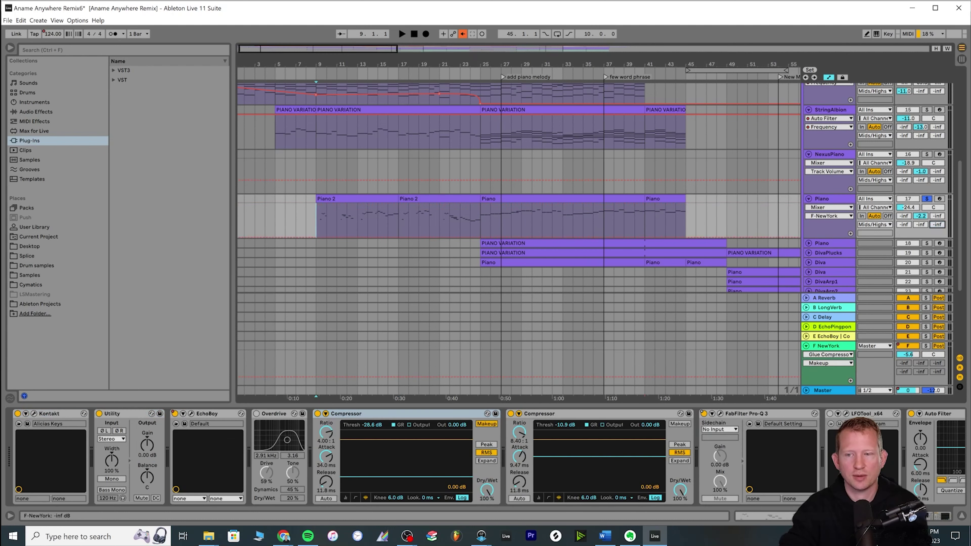
pyautogui.press('space')
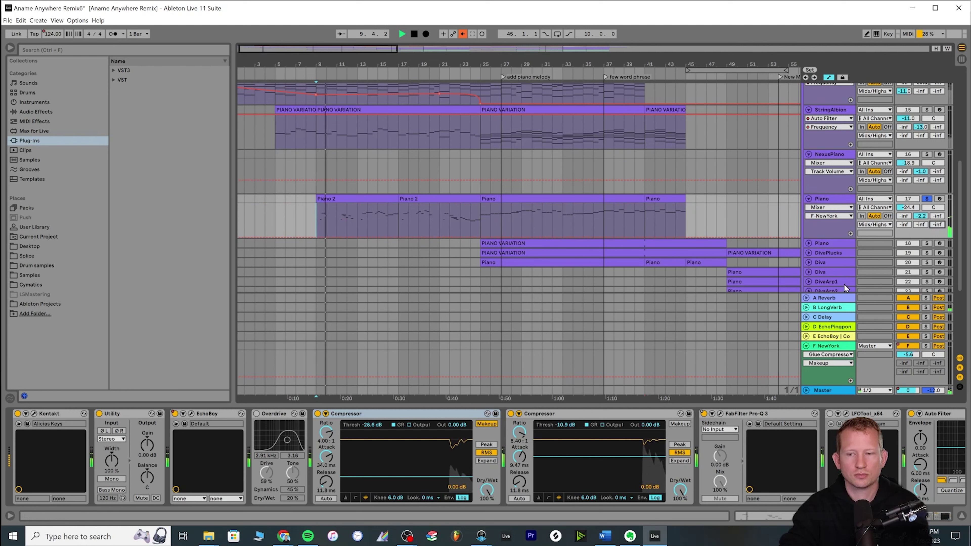
pyautogui.click(936, 224)
pyautogui.write('0')
pyautogui.press('Return')
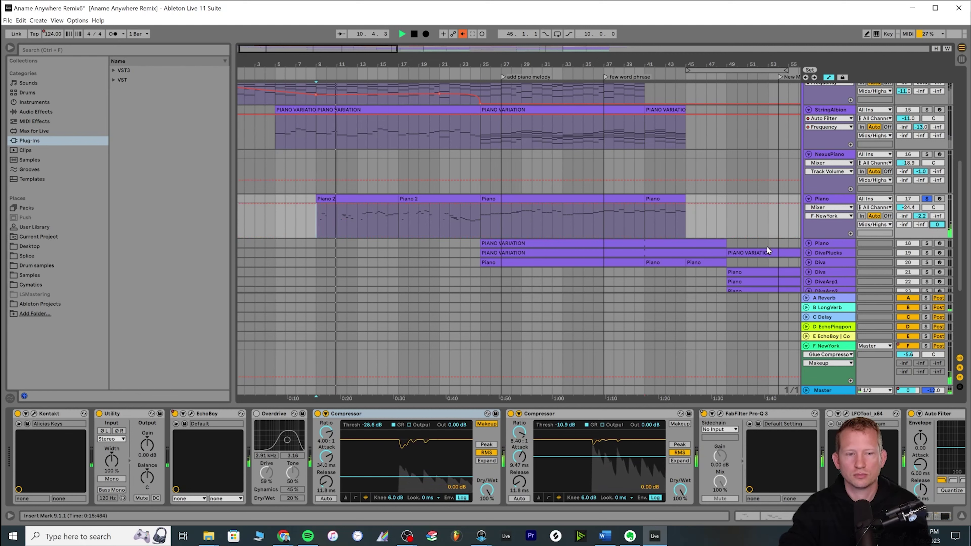
# Solo the F NewYork return and listen to its compressed signal from bar 9, restarting playback as needed.
pyautogui.click(819, 381)
pyautogui.click(833, 380)
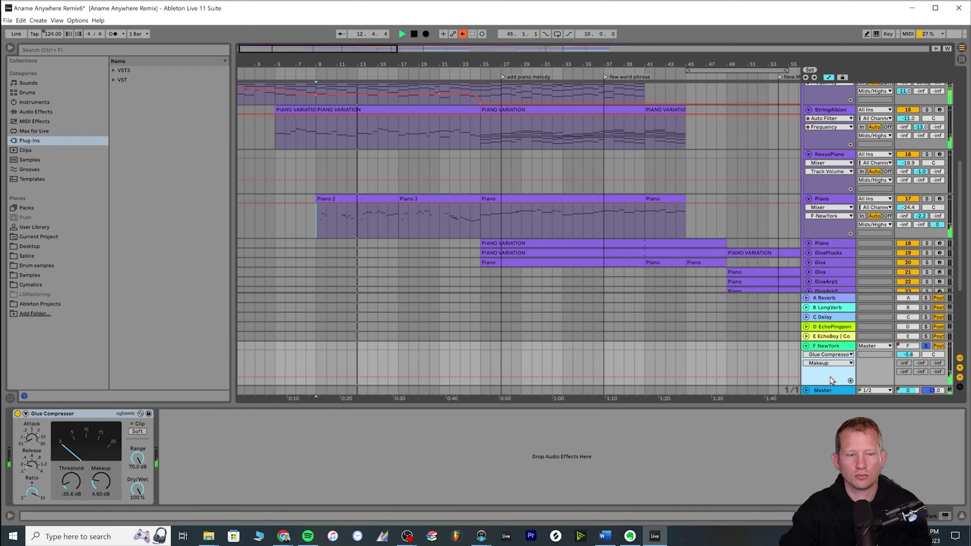
pyautogui.press('space')
pyautogui.press('space')
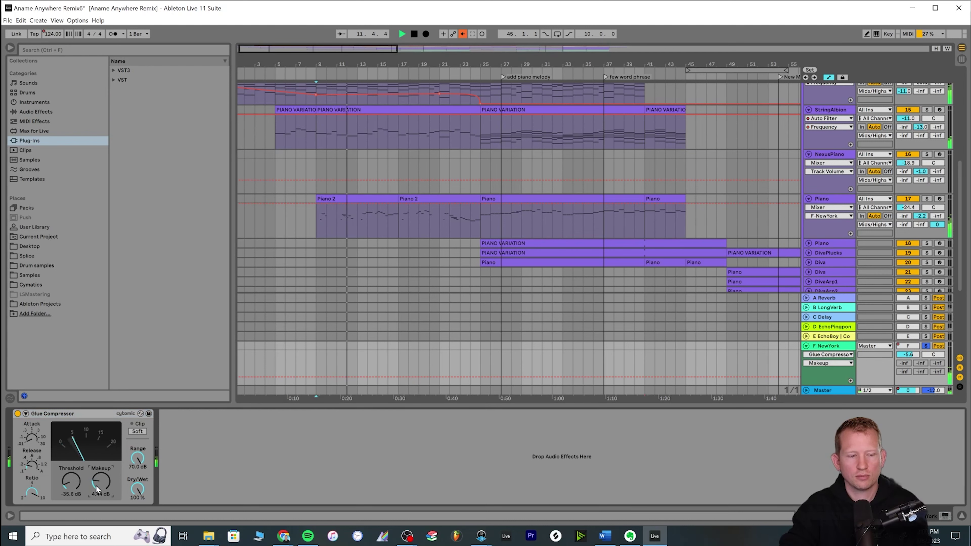
pyautogui.click(319, 225)
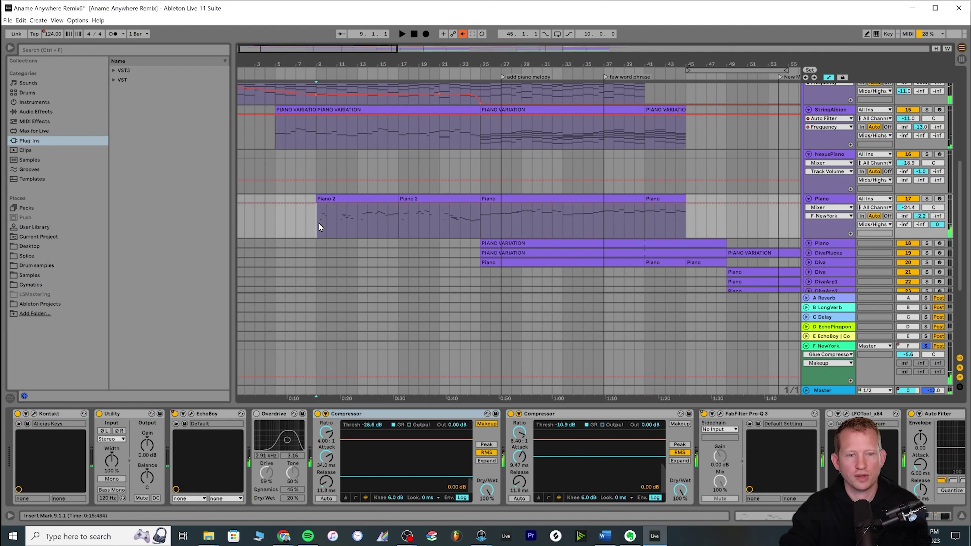
pyautogui.click(337, 235)
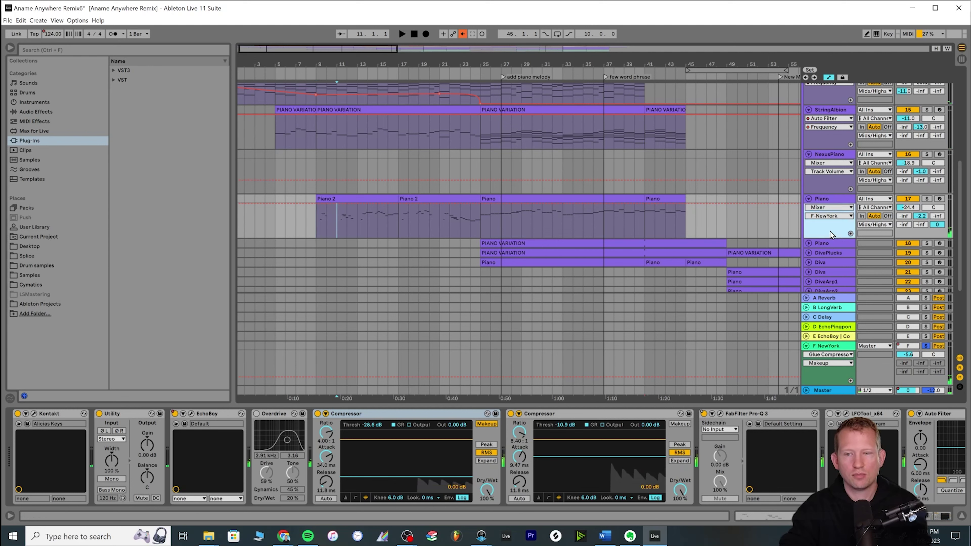
pyautogui.click(319, 228)
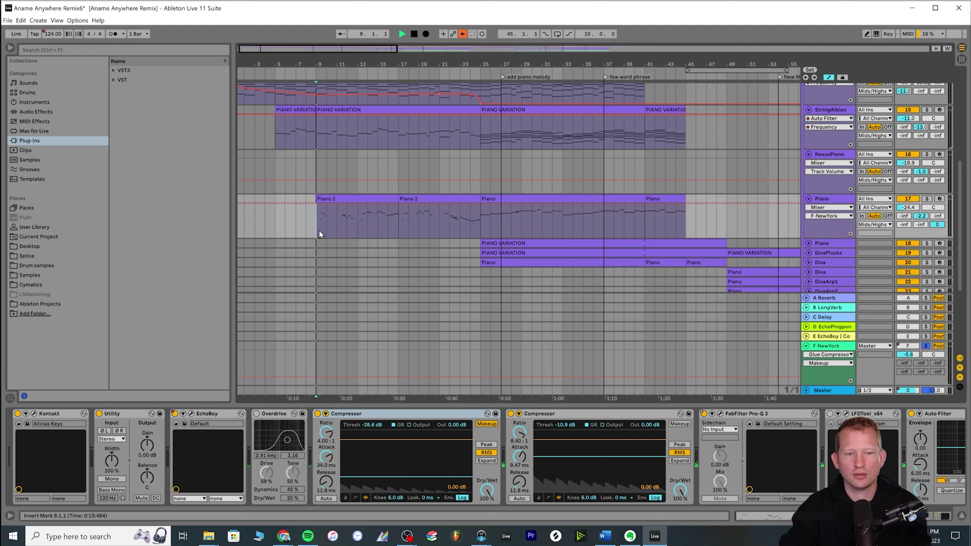
pyautogui.press('space')
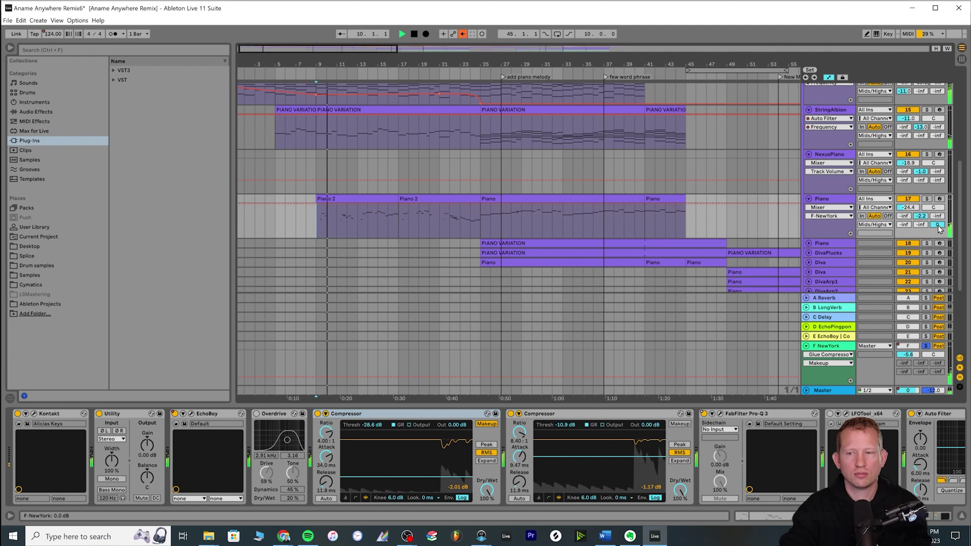
# Solo the Piano track and compare its F-NewYork send at -inf dB and 0 dB while replaying from bar 9.
pyautogui.click(927, 198)
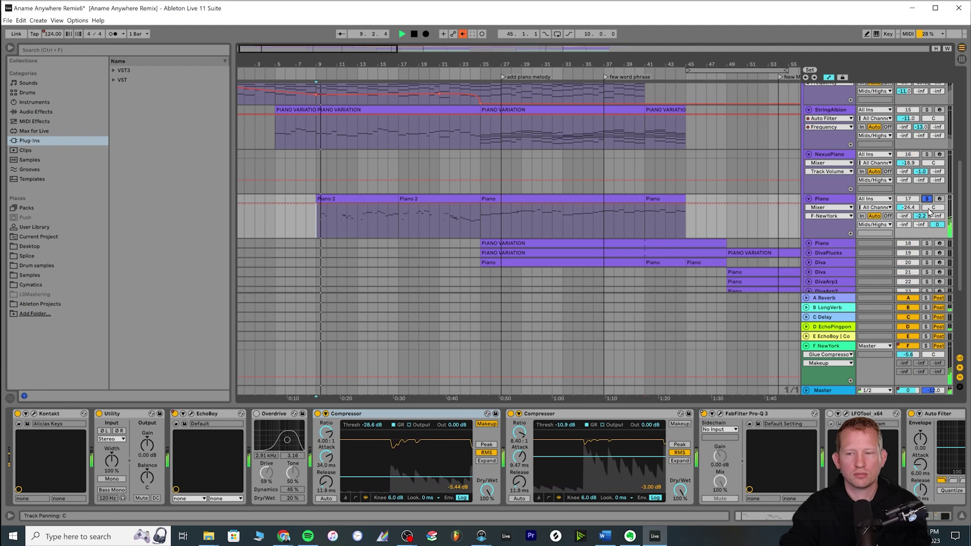
pyautogui.moveTo(937, 226); pyautogui.dragTo(938, 252)
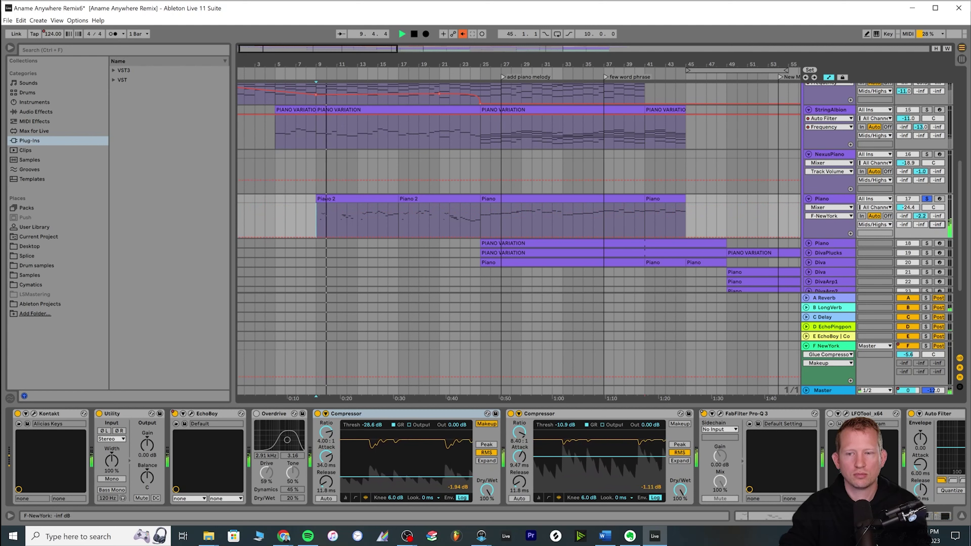
pyautogui.moveTo(938, 252); pyautogui.dragTo(938, 214)
pyautogui.press('space')
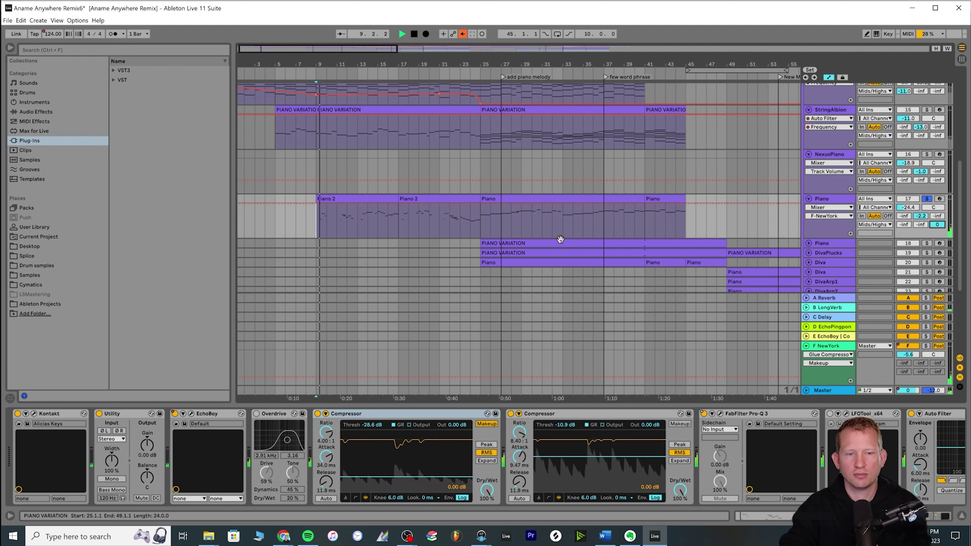
# Play the Piano from bar 9, unsolo it, lower its track volume, and set its F-NewYork send to -inf dB.
pyautogui.press('space')
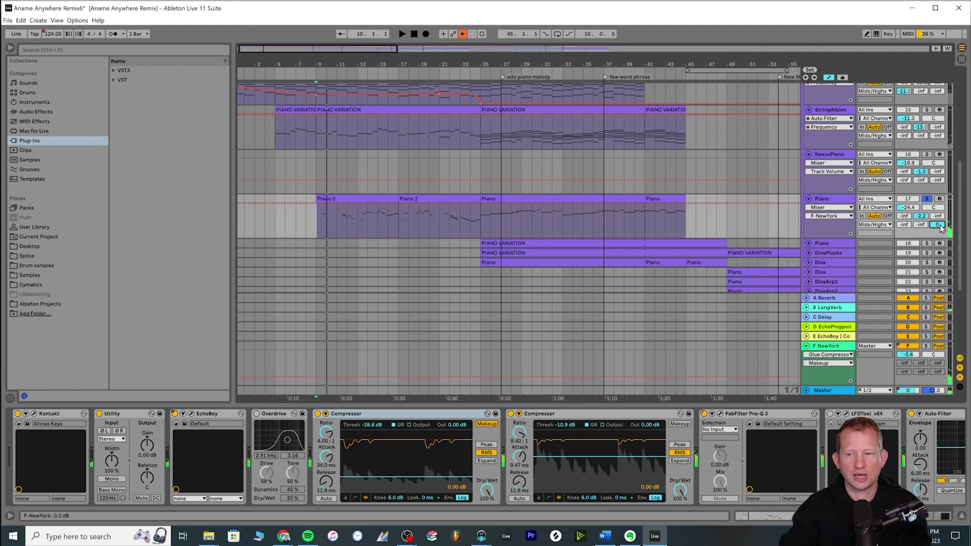
pyautogui.press('space')
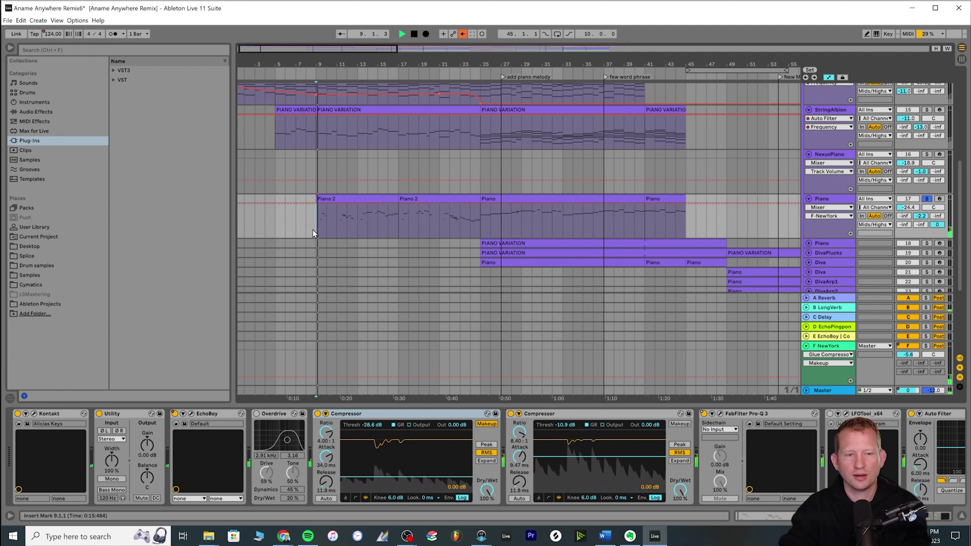
pyautogui.click(926, 200)
pyautogui.press('space')
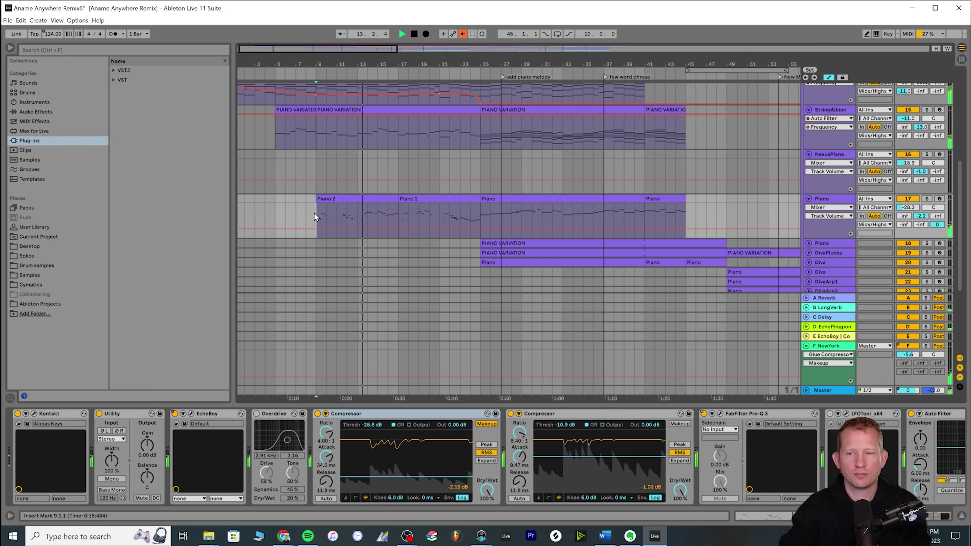
pyautogui.moveTo(945, 228); pyautogui.dragTo(935, 229)
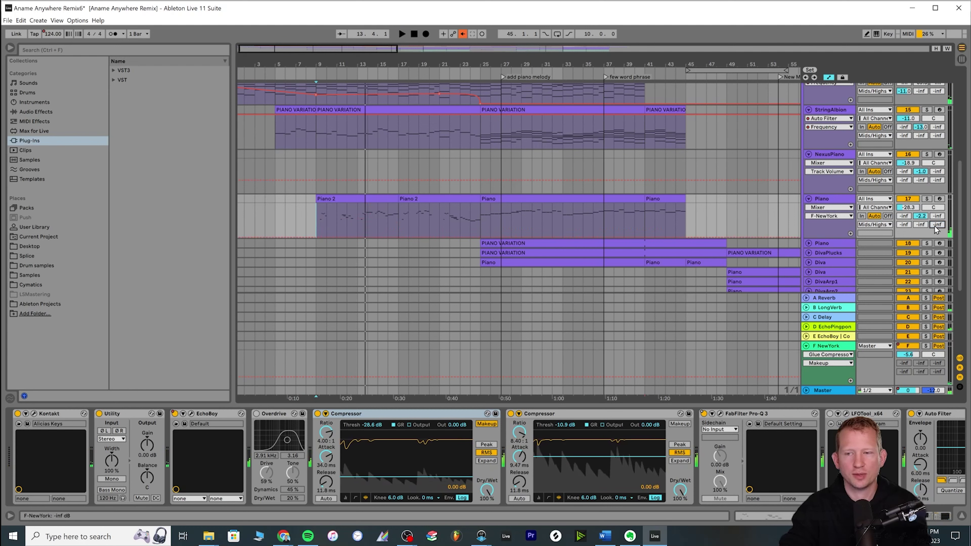
pyautogui.click(812, 221)
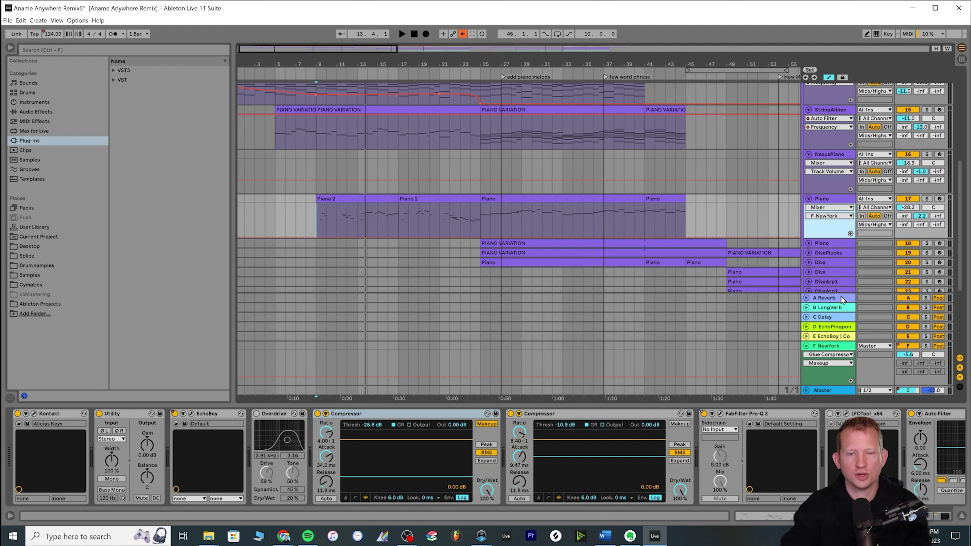
# Fold the NexusPiano, Piano, StringAlbion and Omnistrings tracks while playing the arrangement from bar 17.
pyautogui.scroll(1, 829, 227)
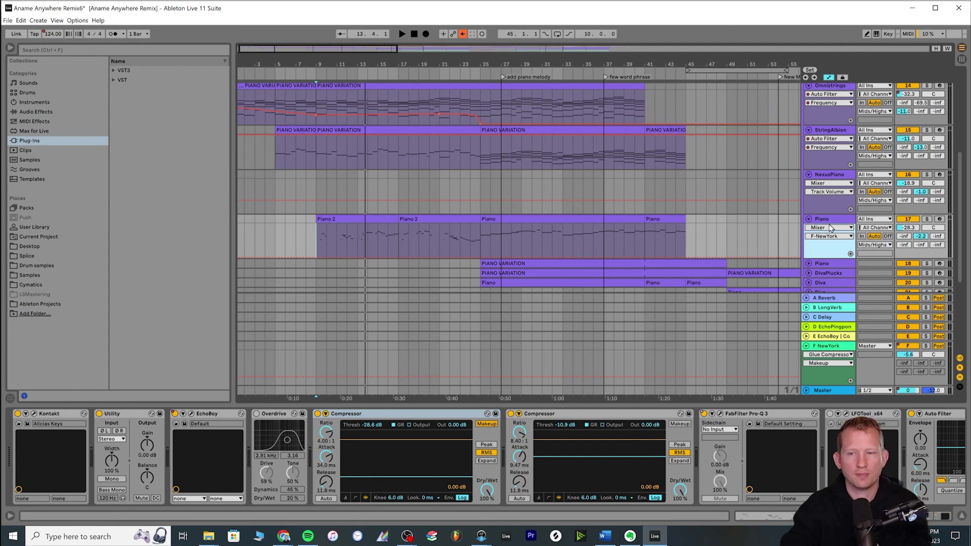
pyautogui.click(809, 174)
pyautogui.scroll(3, 618, 239)
pyautogui.click(400, 205)
pyautogui.press('space')
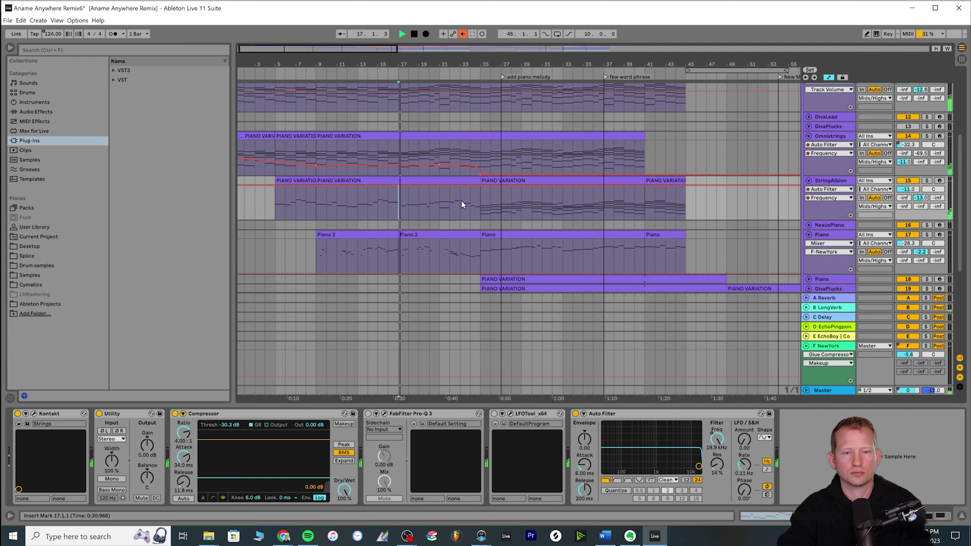
pyautogui.click(809, 235)
pyautogui.click(808, 181)
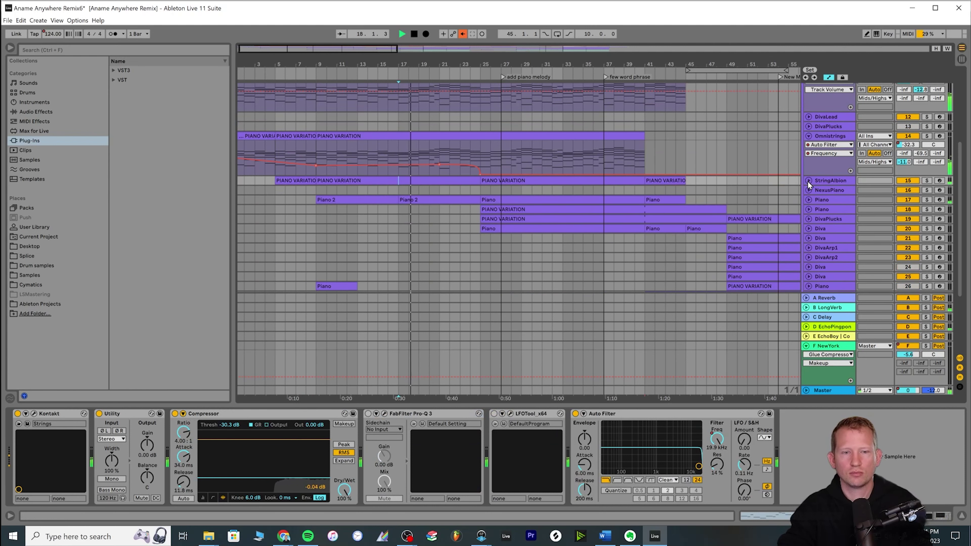
pyautogui.scroll(1, 811, 166)
pyautogui.click(807, 156)
pyautogui.scroll(1, 807, 156)
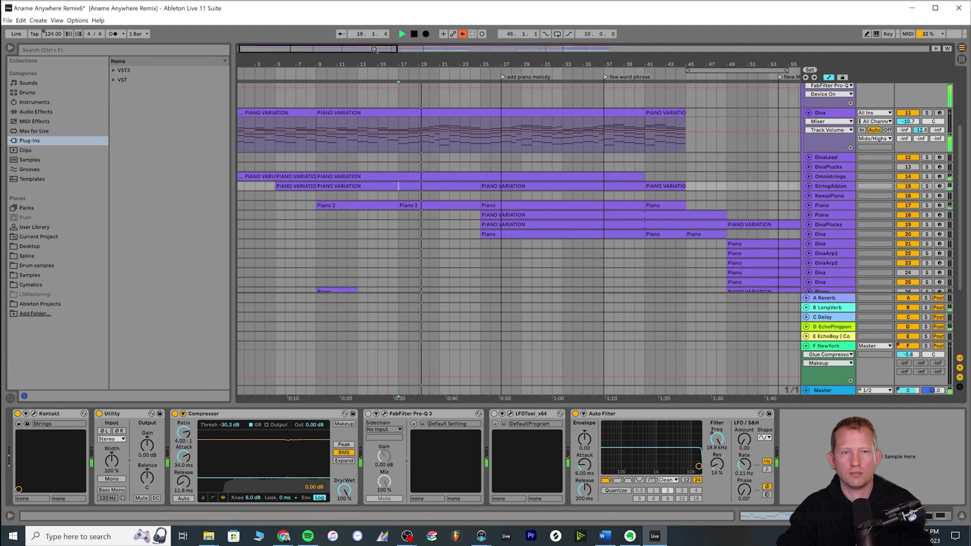
# Place the insert mark at bar 25 and play the arrangement around the add piano melody marker.
pyautogui.hscroll(3, 519, 118)
pyautogui.hscroll(2, 378, 113)
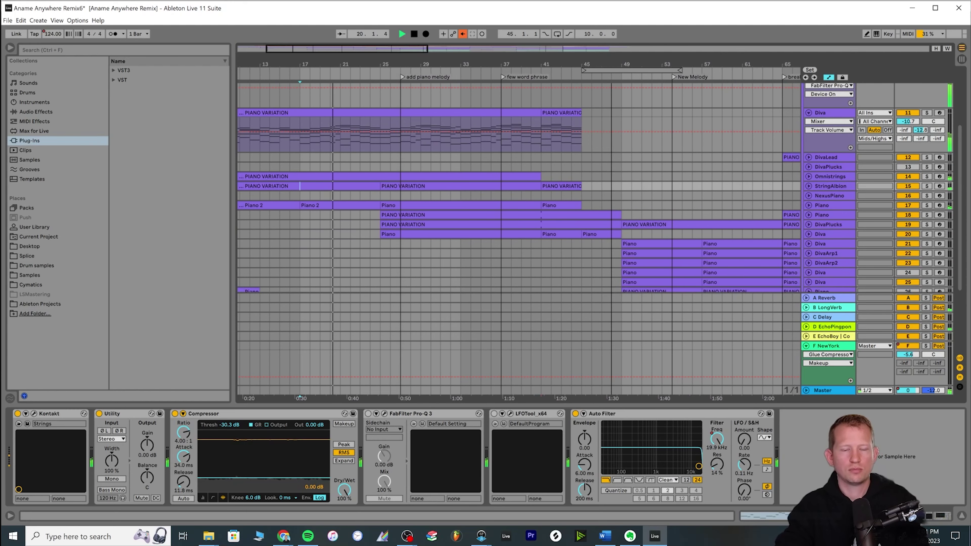
pyautogui.click(379, 144)
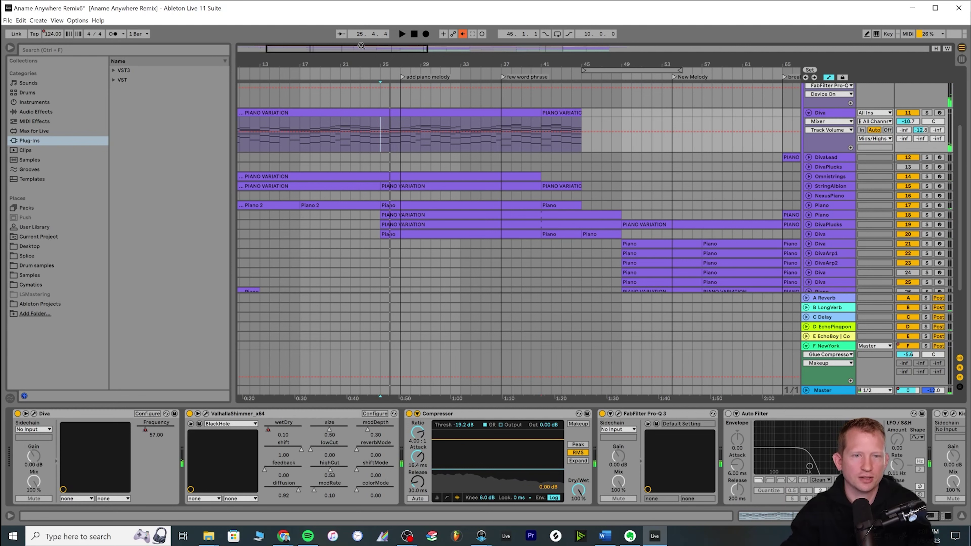
pyautogui.moveTo(358, 52); pyautogui.dragTo(357, 51)
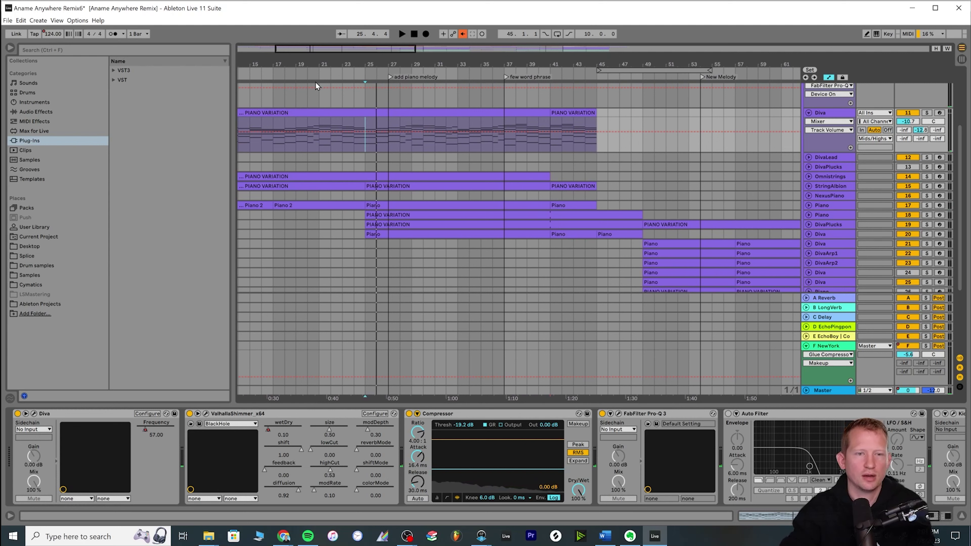
pyautogui.click(329, 77)
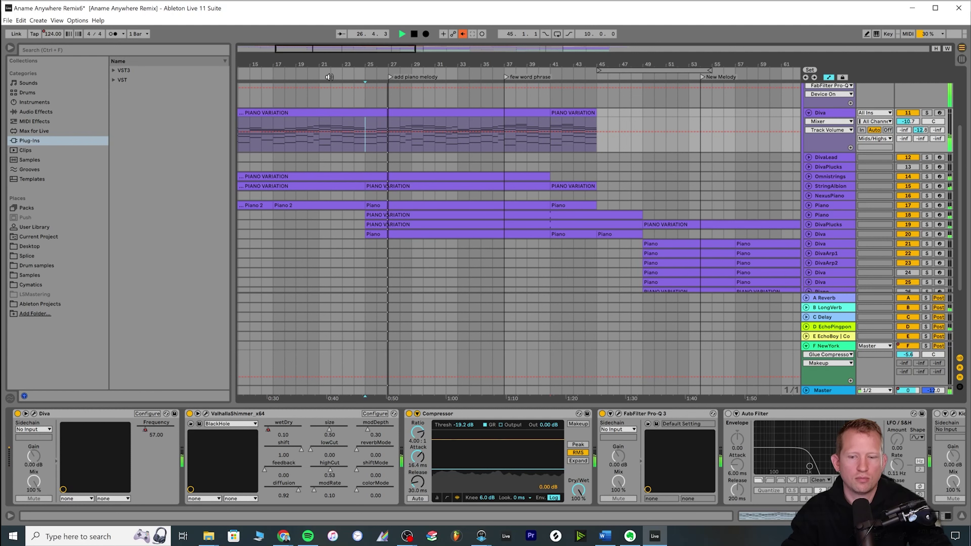
# Fold the Diva track, stop playback, open the Bass group and unfold its LegatoBass track to show its devices.
pyautogui.click(810, 112)
pyautogui.scroll(-3, 417, 215)
pyautogui.press('space')
pyautogui.click(806, 215)
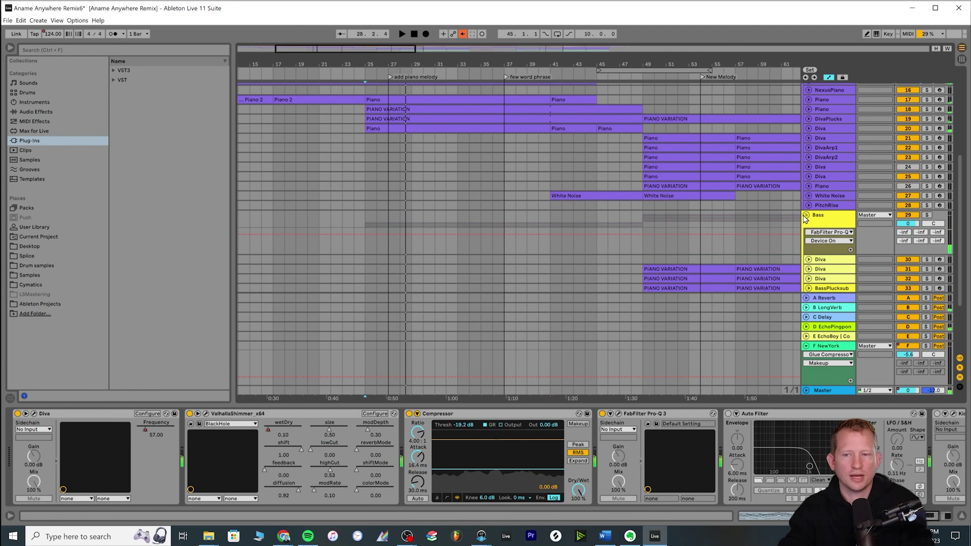
pyautogui.scroll(-2, 555, 235)
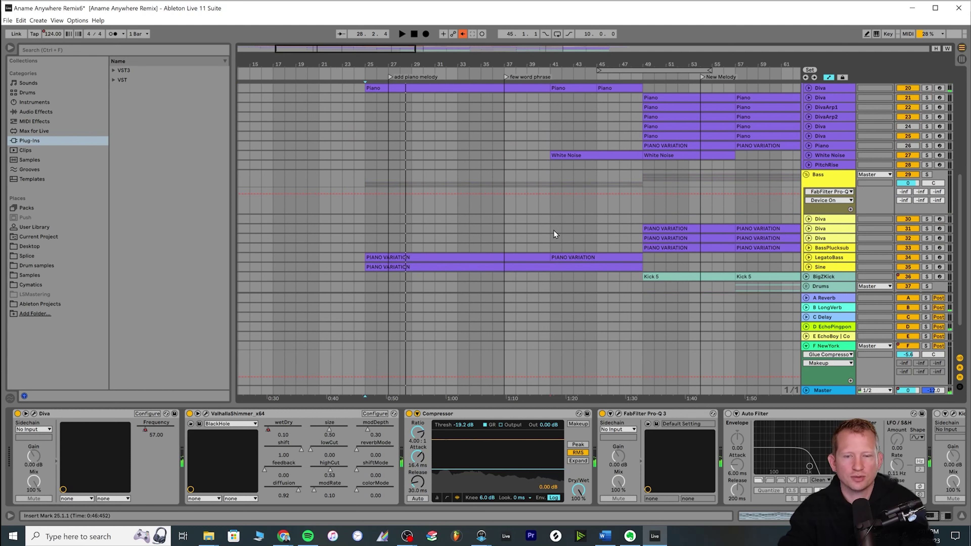
pyautogui.scroll(-1, 497, 222)
pyautogui.click(819, 245)
pyautogui.click(809, 237)
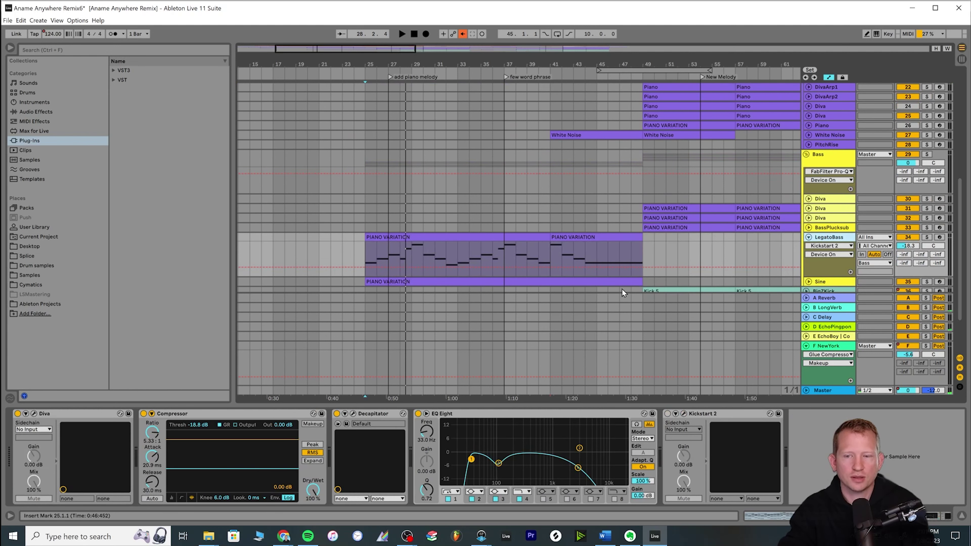
# Solo LegatoBass, play it from bar 25, and set the low-cut band of its EQ Eight to 35.2 Hz.
pyautogui.click(365, 261)
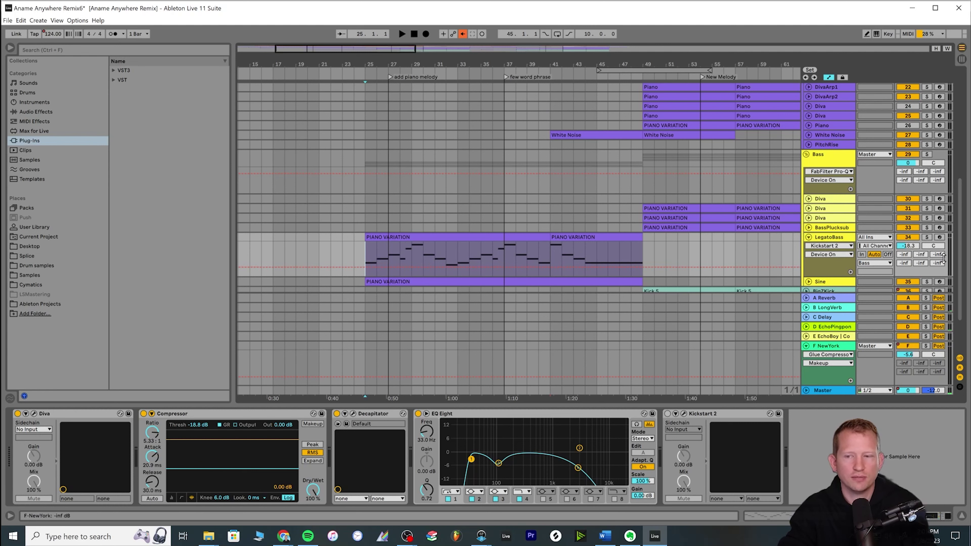
pyautogui.click(927, 237)
pyautogui.press('space')
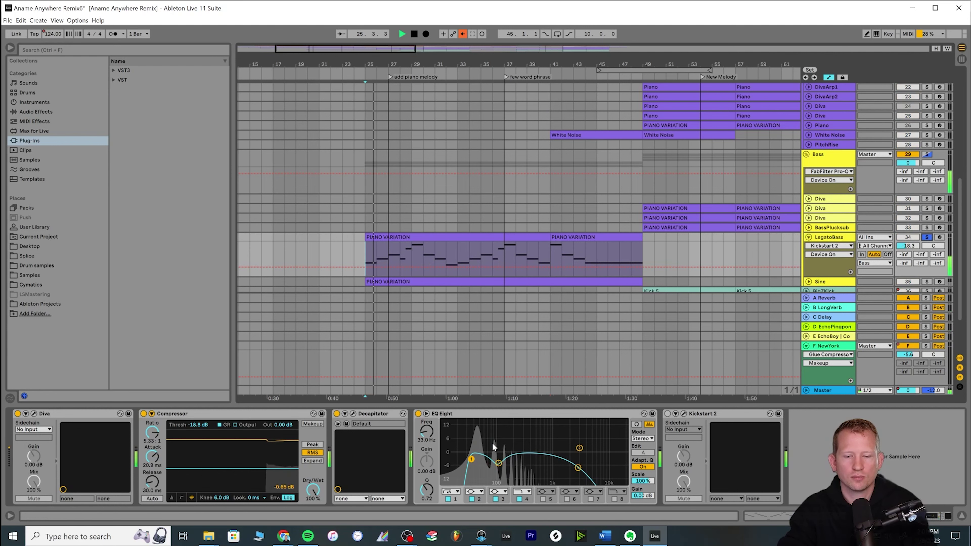
pyautogui.moveTo(473, 463); pyautogui.dragTo(475, 462)
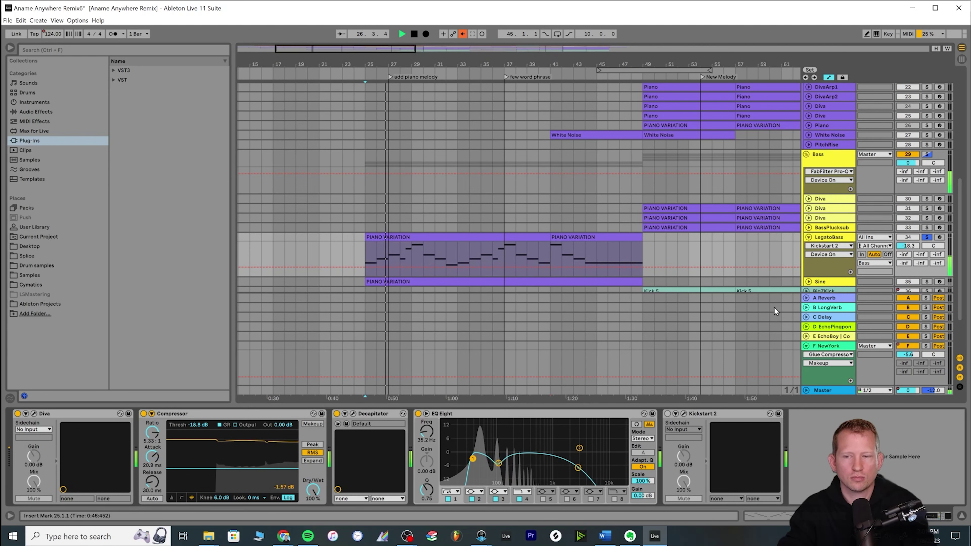
# Add the Sine track to the solo, unfold it, and inspect its device chain and Nexus bass preset.
pyautogui.scroll(-2, 774, 308)
pyautogui.keyDown('ctrl'); pyautogui.click(927, 250); pyautogui.keyUp('ctrl')
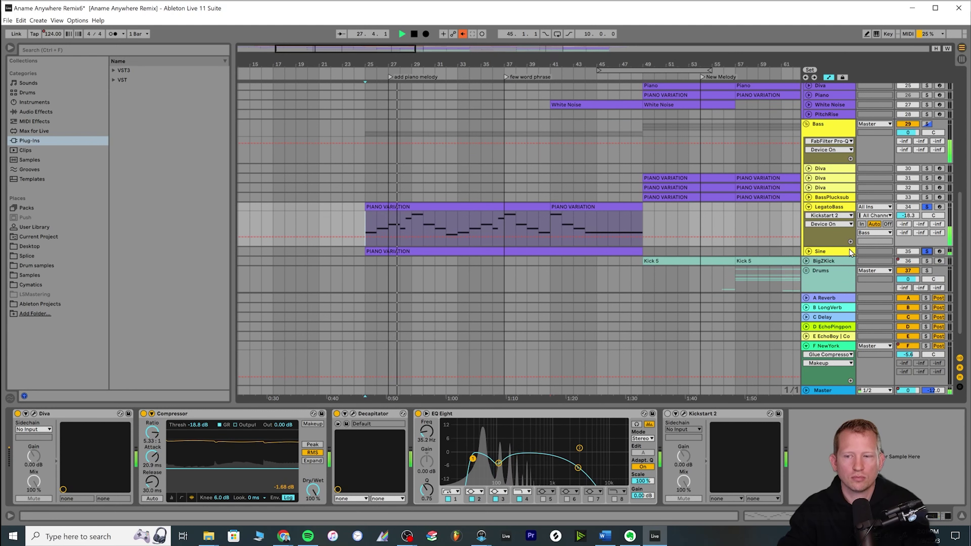
pyautogui.click(809, 251)
pyautogui.click(837, 271)
pyautogui.scroll(-2, 718, 311)
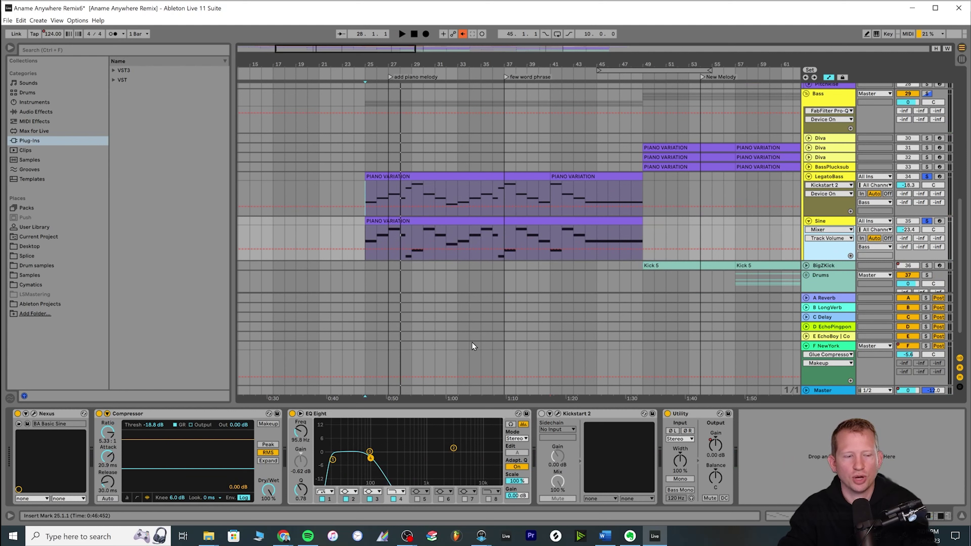
pyautogui.click(34, 414)
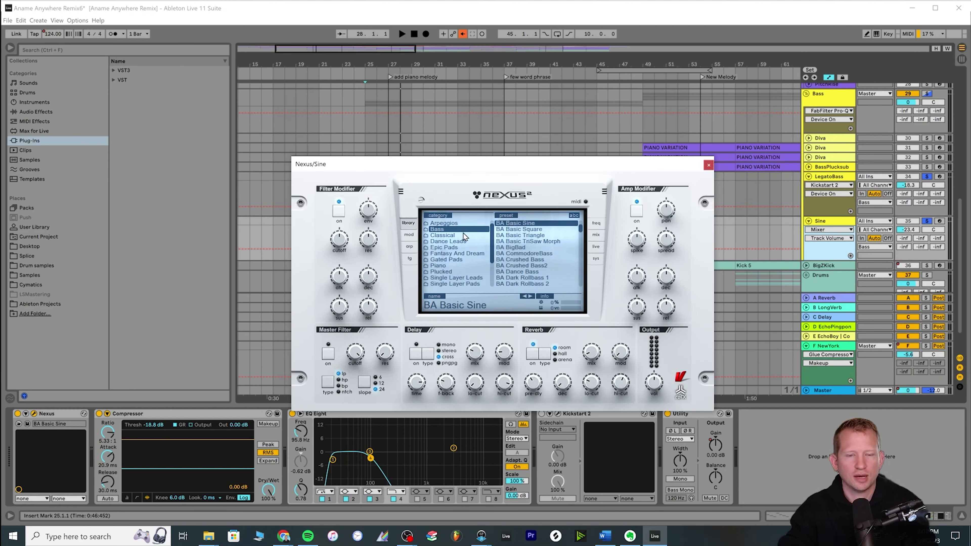
pyautogui.click(708, 165)
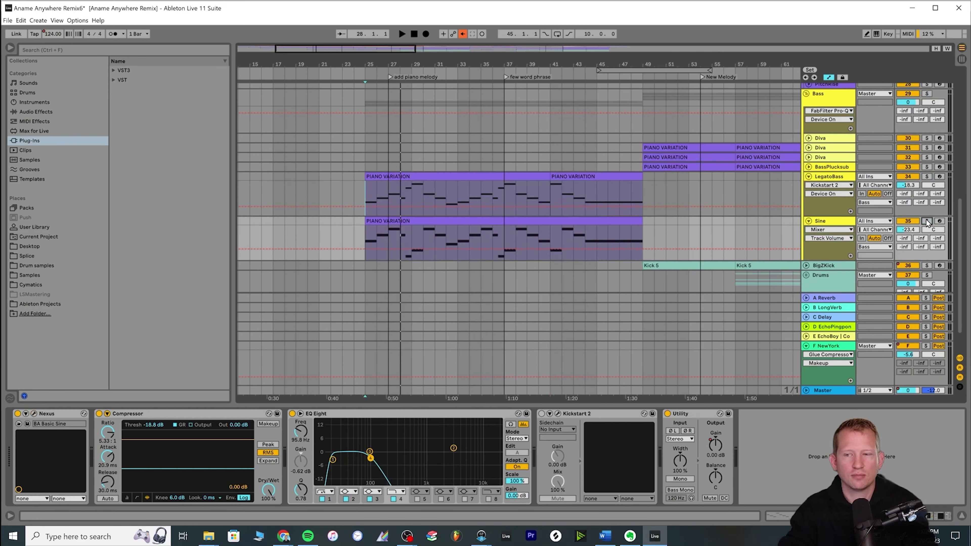
# Play the Sine alone with its EQ Eight high cut at 86.1 Hz, compare it with LegatoBass soloed alongside, and release the solos.
pyautogui.press('space')
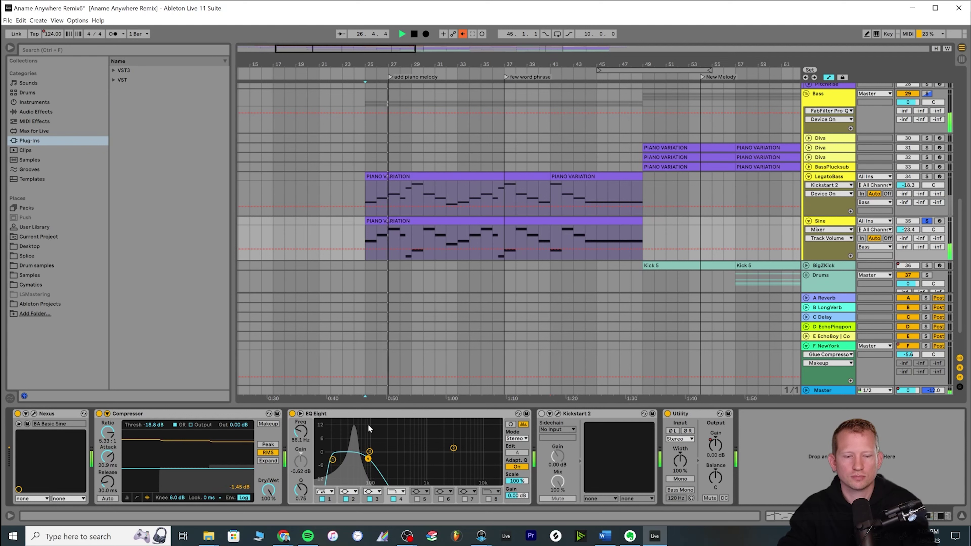
pyautogui.click(363, 198)
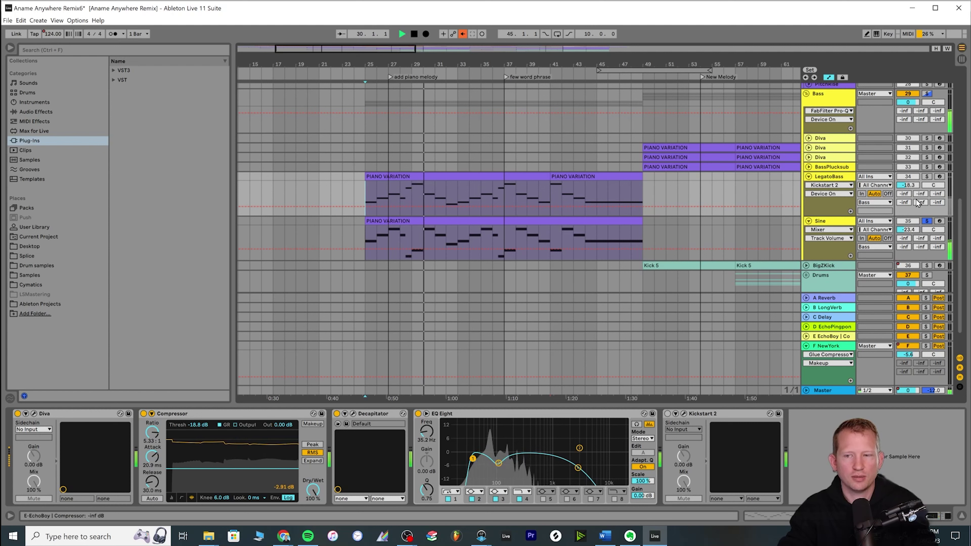
pyautogui.click(927, 176)
pyautogui.click(824, 209)
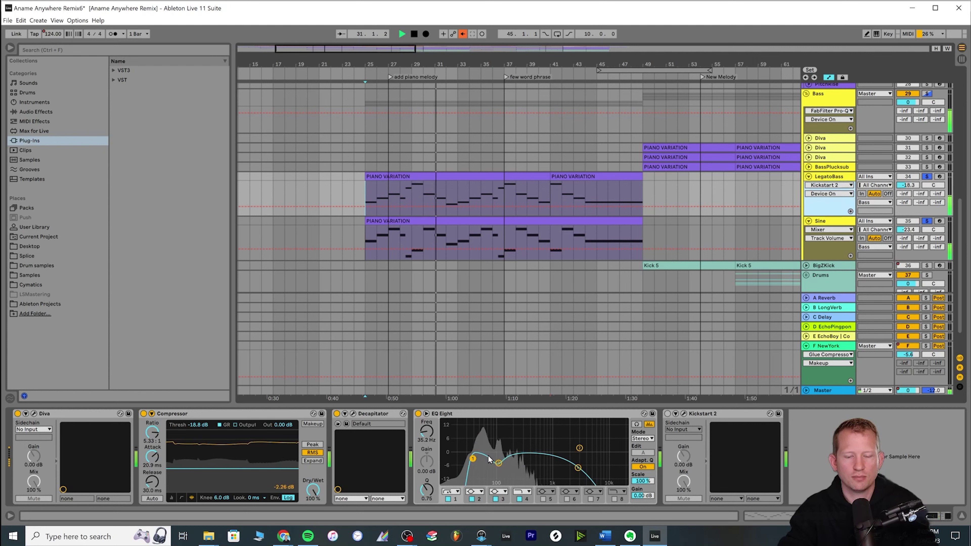
pyautogui.click(927, 176)
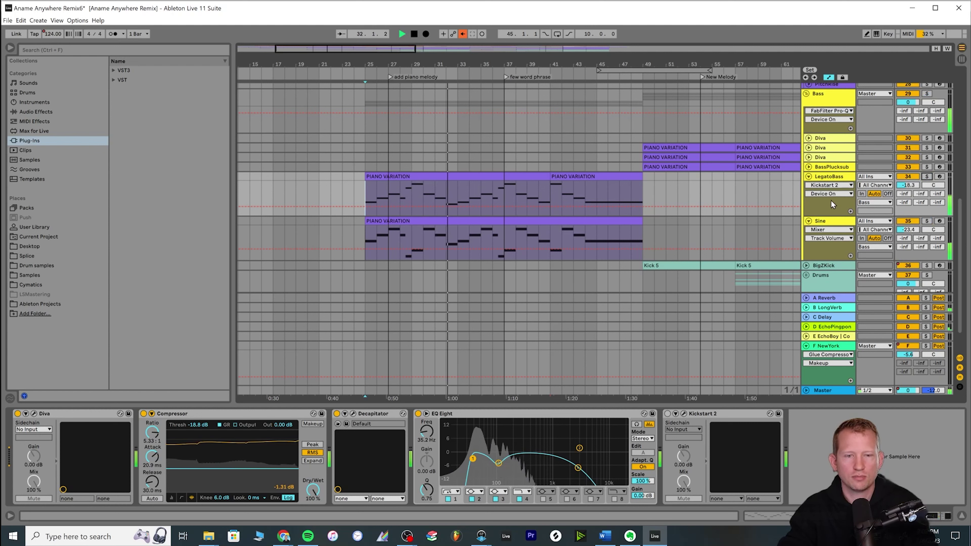
# Solo LegatoBass during playback, adjust the Drive in its Decapitator plug-in, and release the solo.
pyautogui.moveTo(350, 50); pyautogui.dragTo(351, 64)
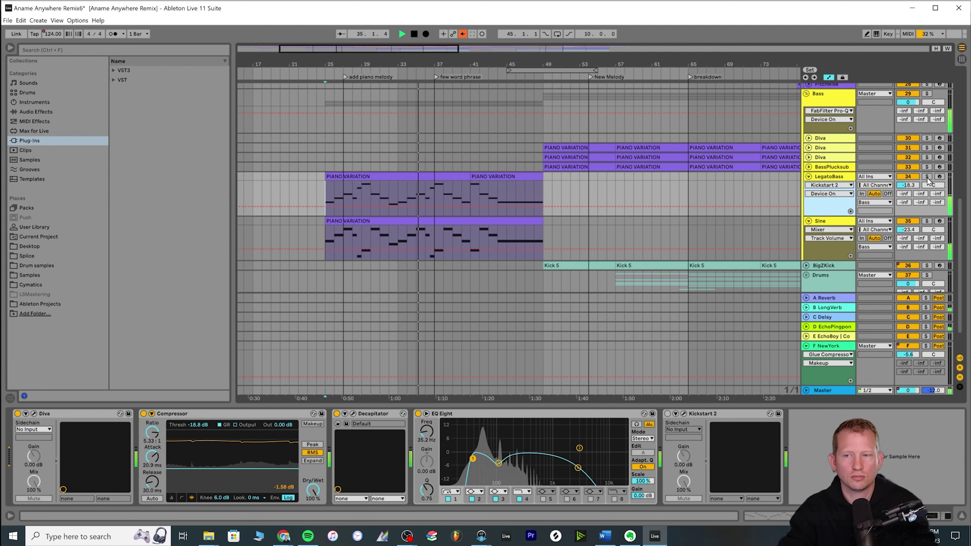
pyautogui.hotkey('ctrl', 'z')
pyautogui.click(354, 414)
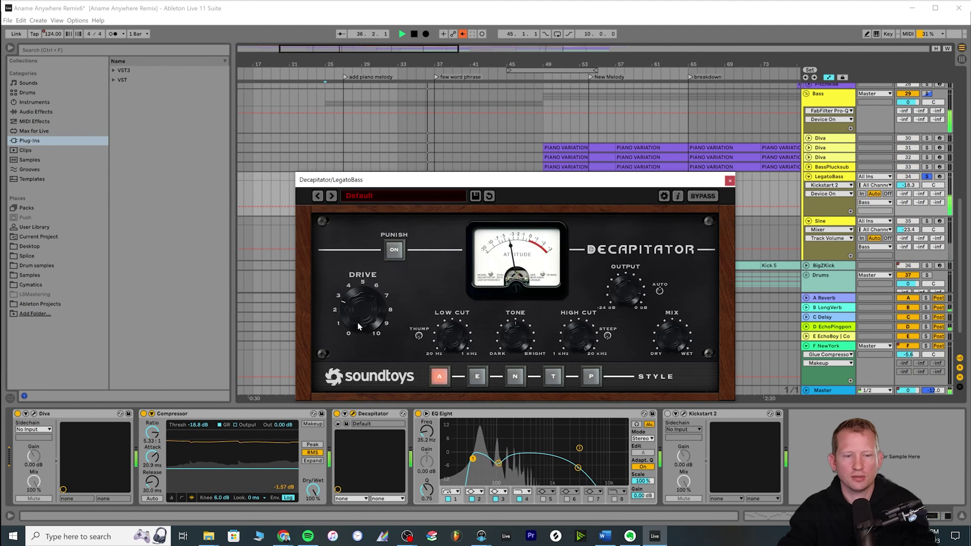
pyautogui.click(345, 339)
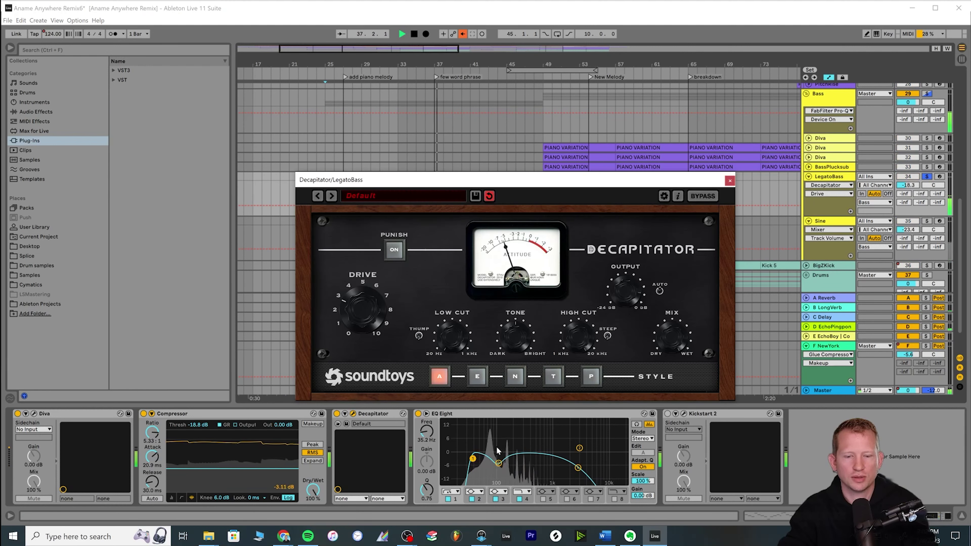
pyautogui.click(729, 181)
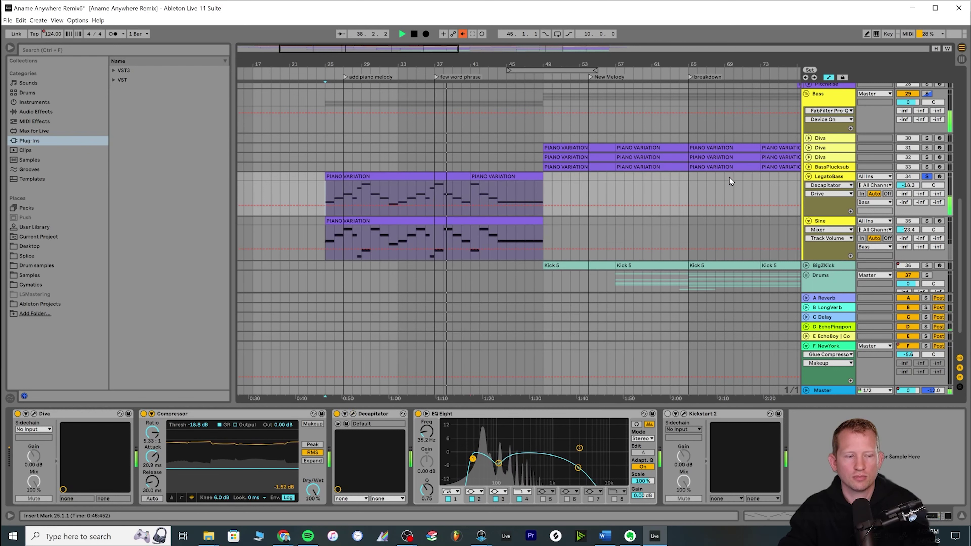
pyautogui.click(928, 177)
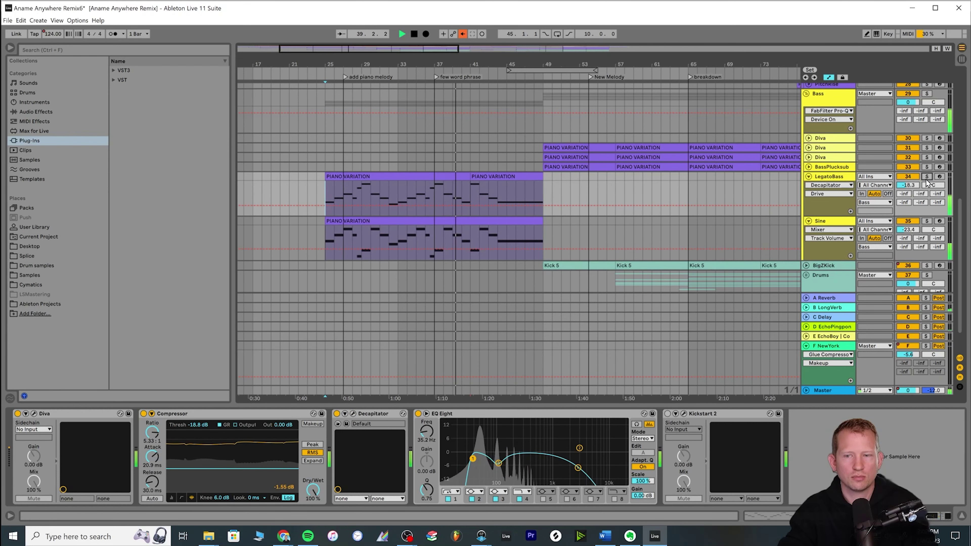
# Fold the Sine and LegatoBass tracks and collapse the Bass group while the arrangement plays on.
pyautogui.click(809, 221)
pyautogui.click(809, 176)
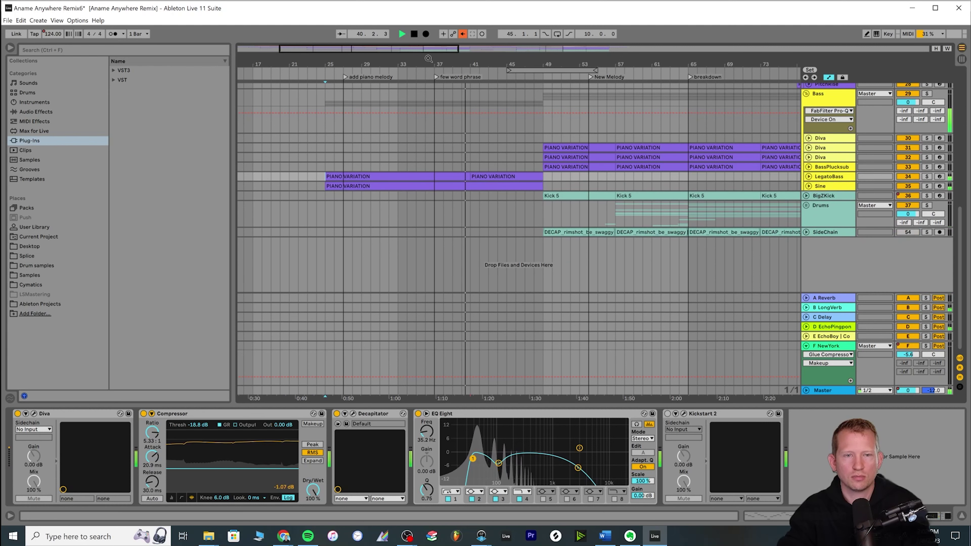
pyautogui.scroll(-3, 499, 164)
pyautogui.scroll(3, 499, 165)
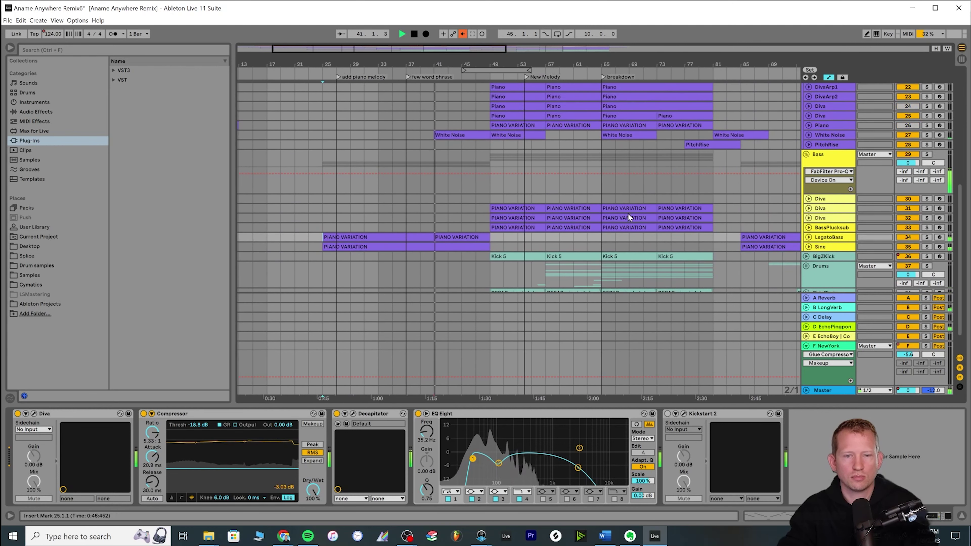
pyautogui.click(806, 154)
pyautogui.moveTo(423, 52); pyautogui.dragTo(444, 53)
pyautogui.scroll(8, 395, 218)
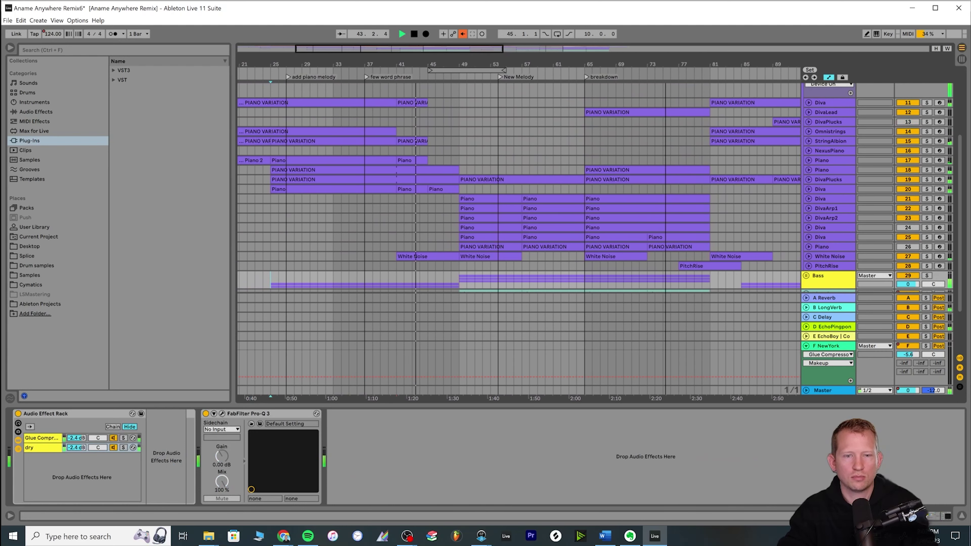
# Stop playback and restart the arrangement from bar 45, where the piano and string clips drop out.
pyautogui.moveTo(459, 54); pyautogui.dragTo(459, 65)
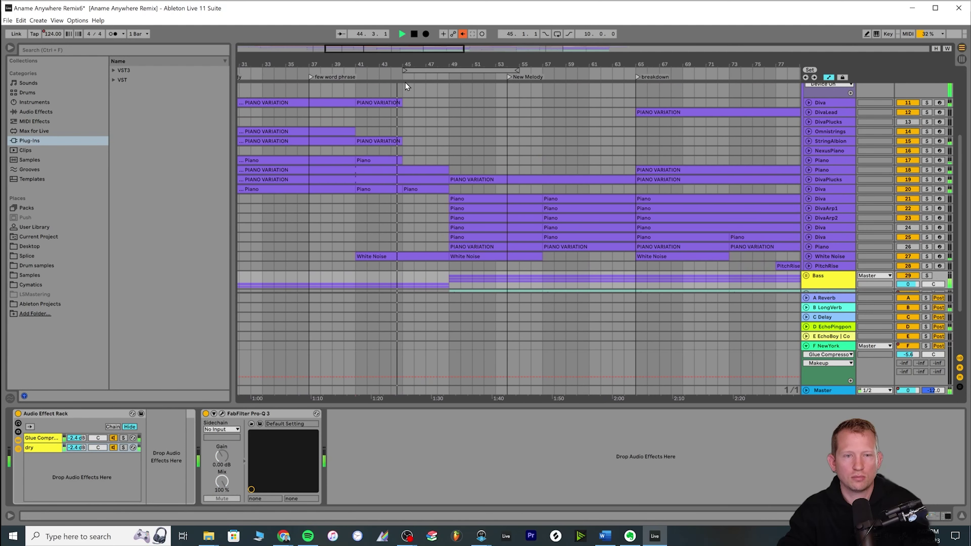
pyautogui.click(410, 144)
pyautogui.press('space')
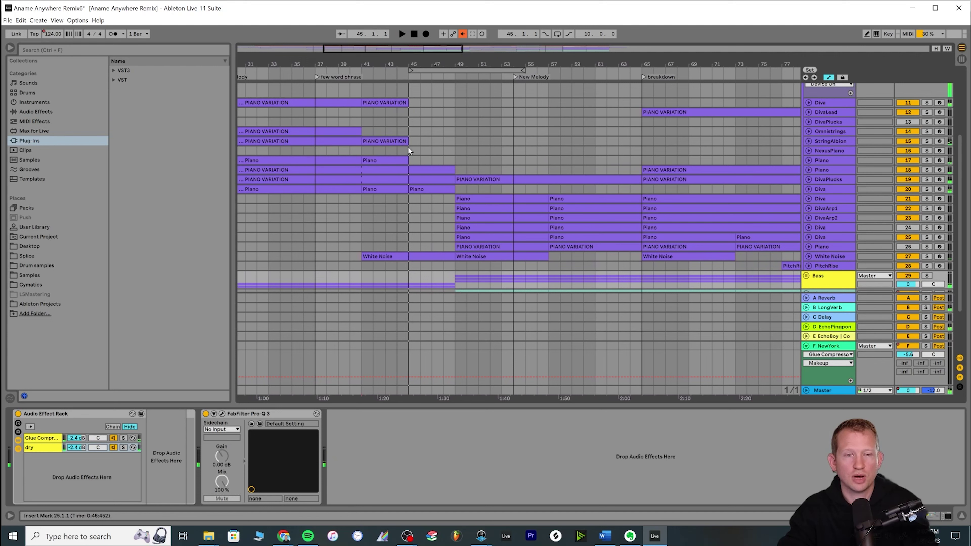
pyautogui.click(410, 150)
pyautogui.press('space')
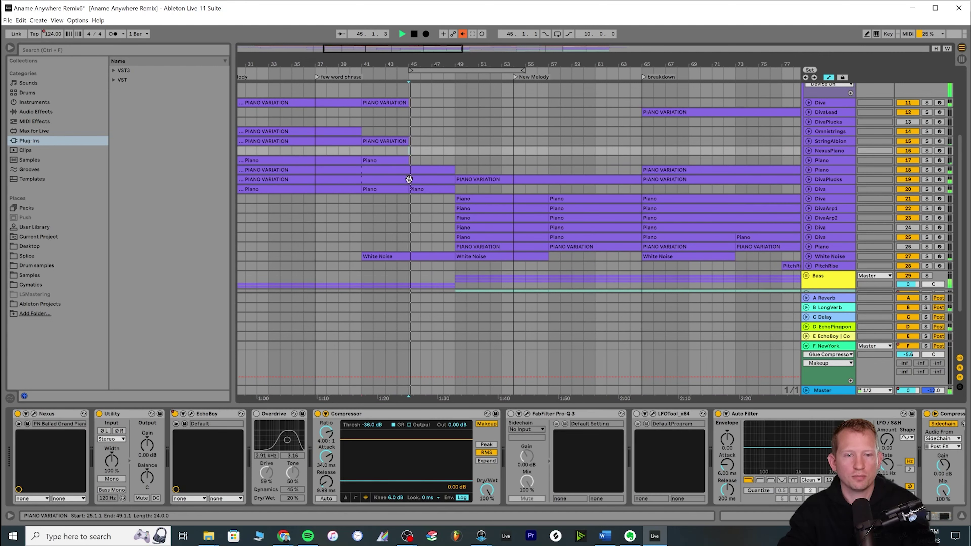
# Unfold DivaPlucks during playback to view its Diva Frequency automation and device chain, and fold the track again.
pyautogui.click(808, 180)
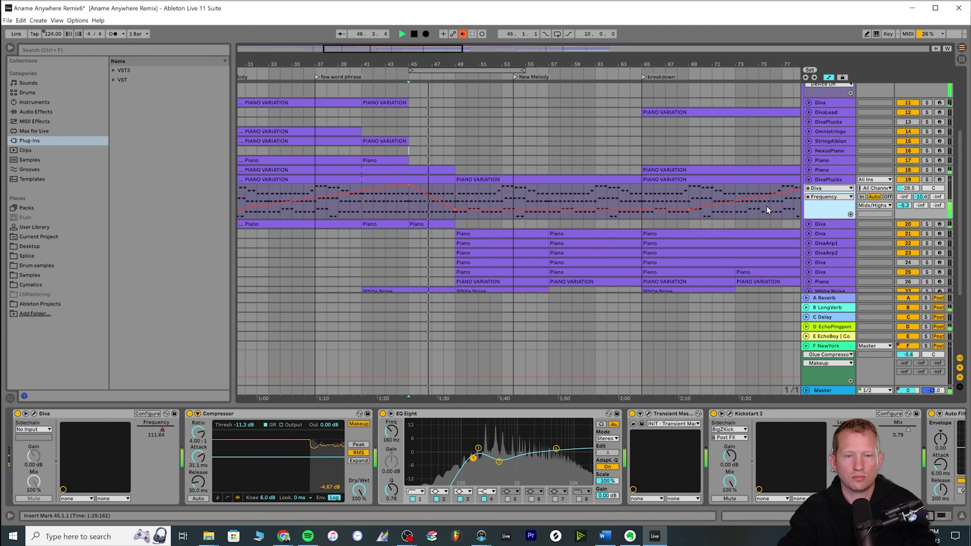
pyautogui.scroll(2, 536, 210)
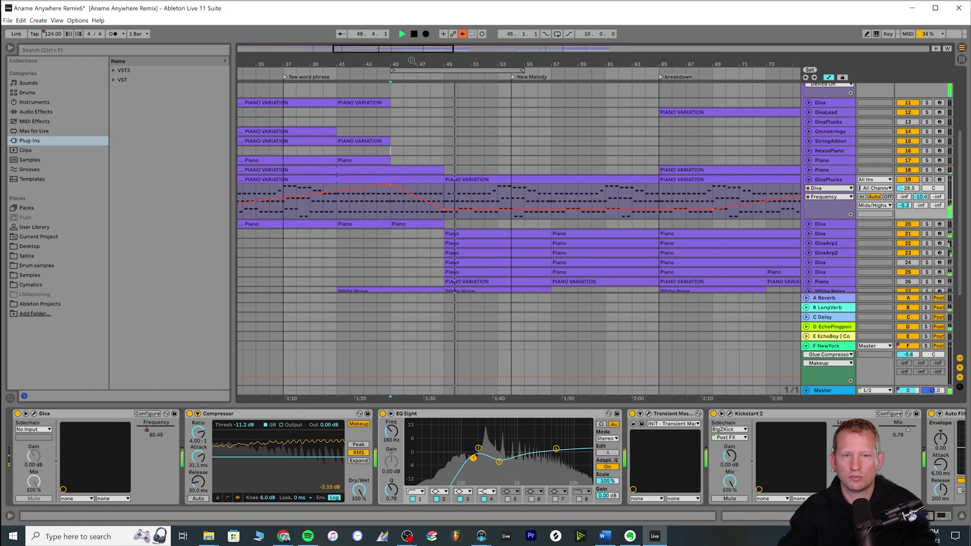
pyautogui.moveTo(412, 60); pyautogui.dragTo(434, 63)
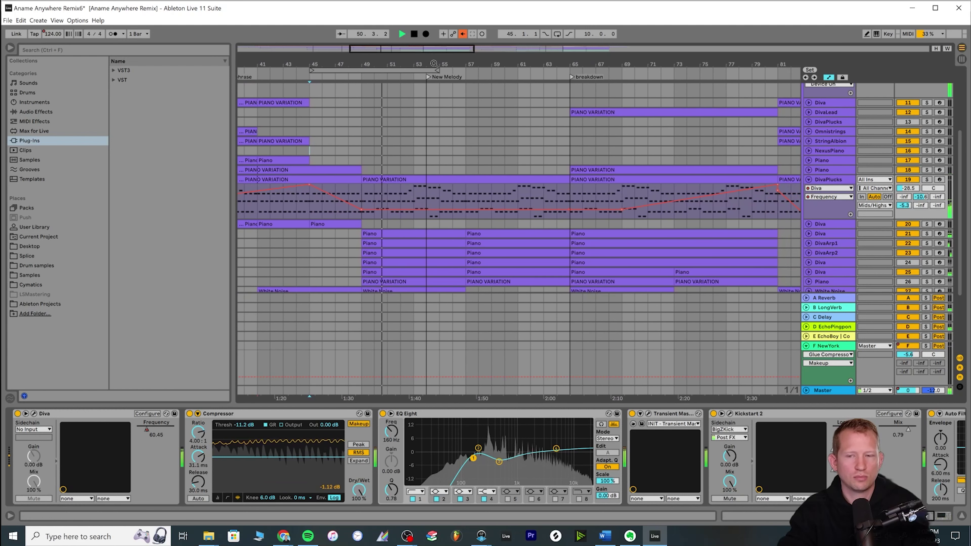
pyautogui.click(808, 180)
# Play on past the kick and drum entries and move the 10-bar loop to start at bar 49.
pyautogui.scroll(-4, 696, 236)
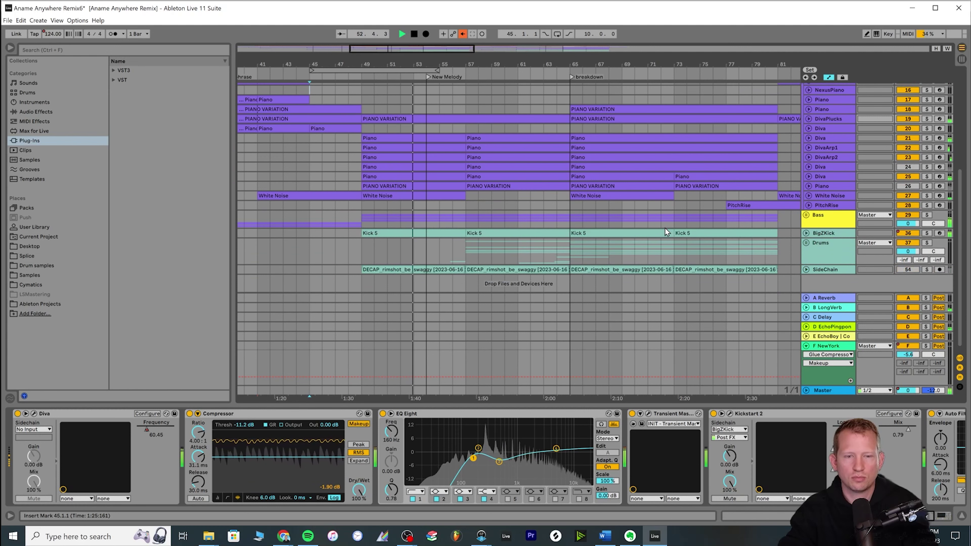
pyautogui.moveTo(392, 66); pyautogui.dragTo(354, 72)
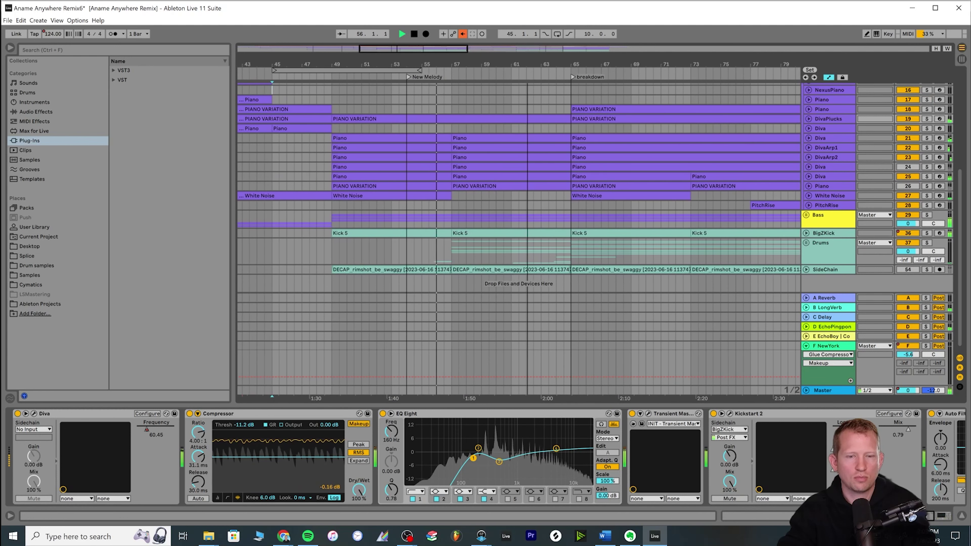
pyautogui.moveTo(528, 65); pyautogui.dragTo(563, 72)
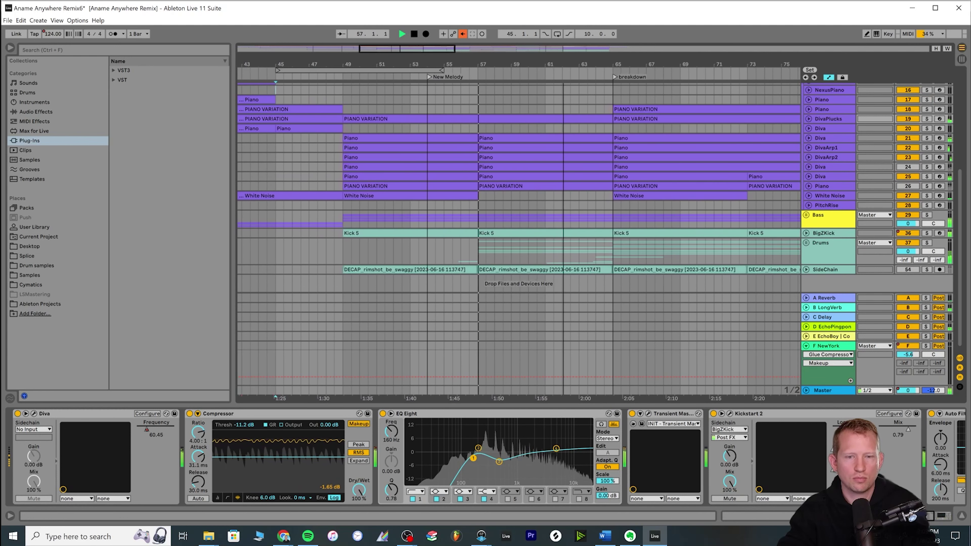
pyautogui.hscroll(-1, 372, 70)
pyautogui.scroll(2, 372, 70)
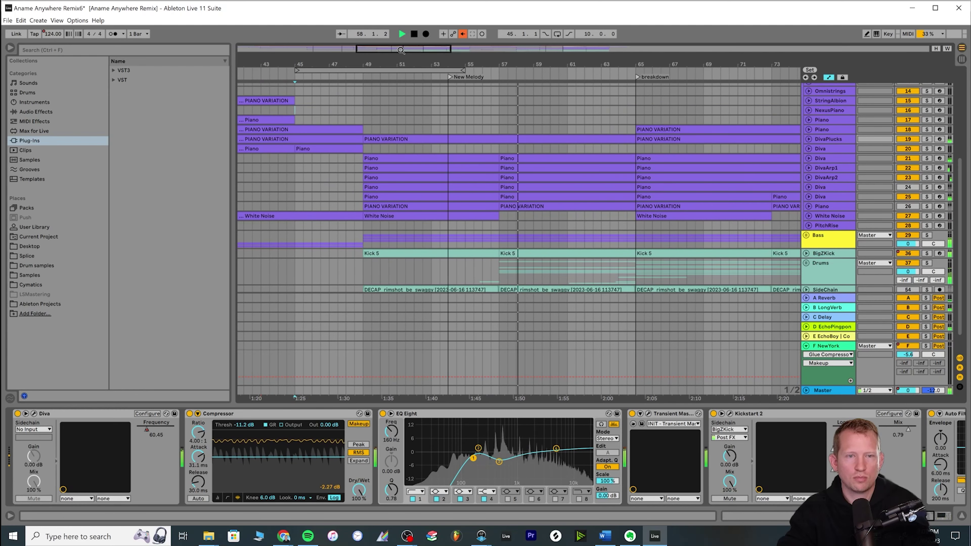
pyautogui.moveTo(372, 70); pyautogui.dragTo(441, 70)
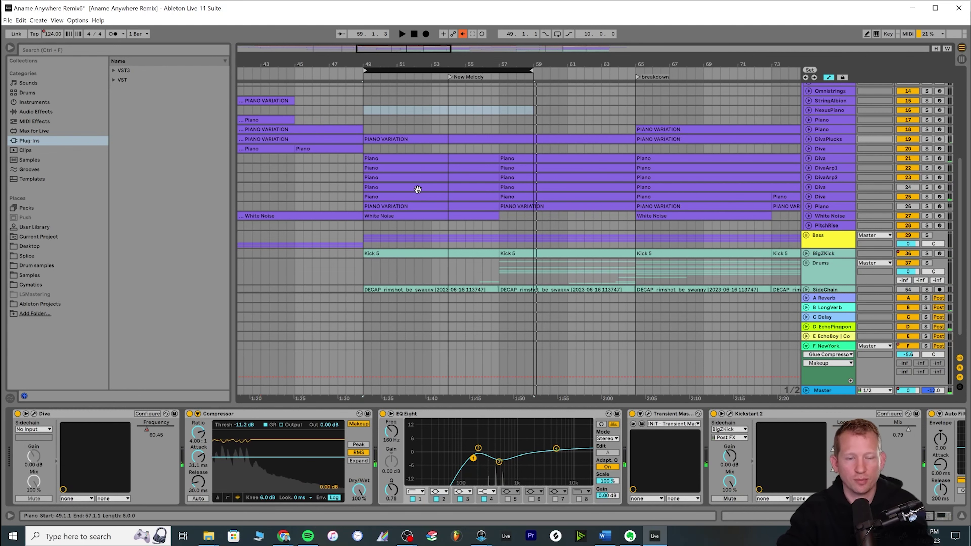
# Unfold Diva track 21 and the DivaPlucks track, and place the insert marker at bar 49 on DivaPlucks.
pyautogui.scroll(-1, 700, 231)
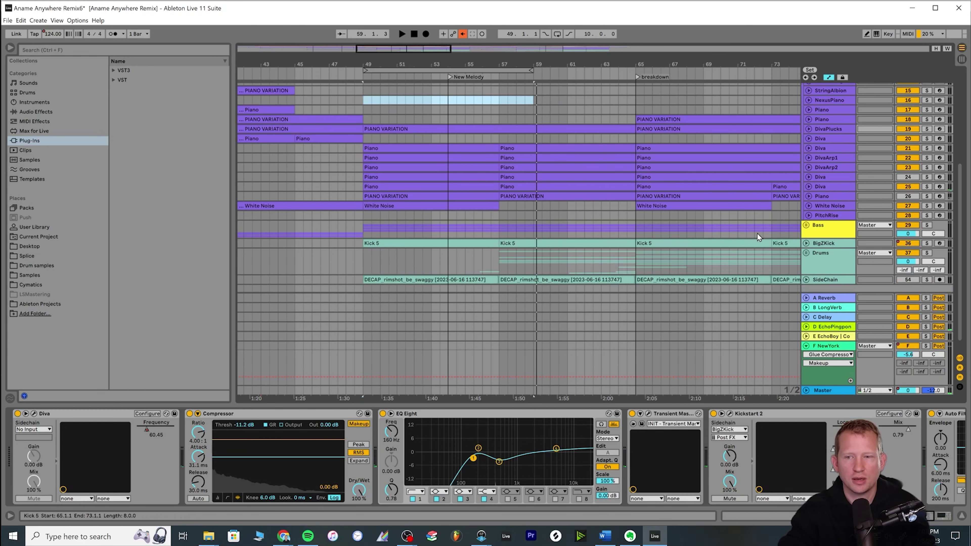
pyautogui.click(809, 148)
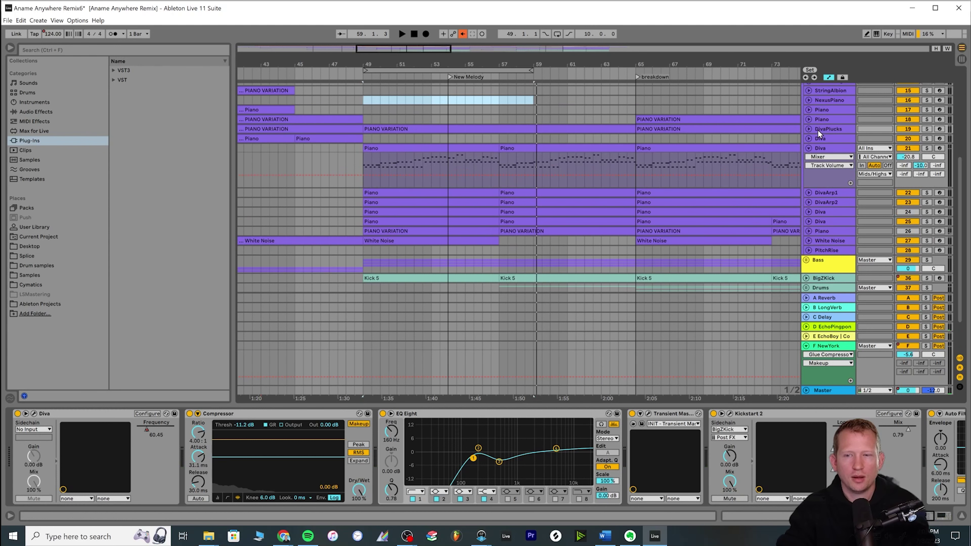
pyautogui.click(808, 129)
pyautogui.click(361, 140)
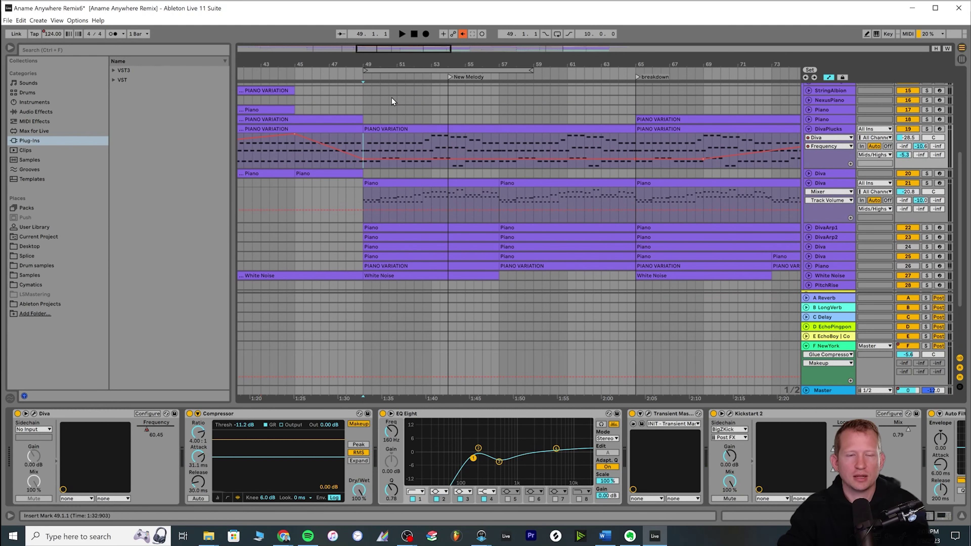
# Select the Mids/Highs group and examine its Auto Filter, Decapitator and Pro-Q 3 chain along with the tracks it contains.
pyautogui.scroll(1, 501, 165)
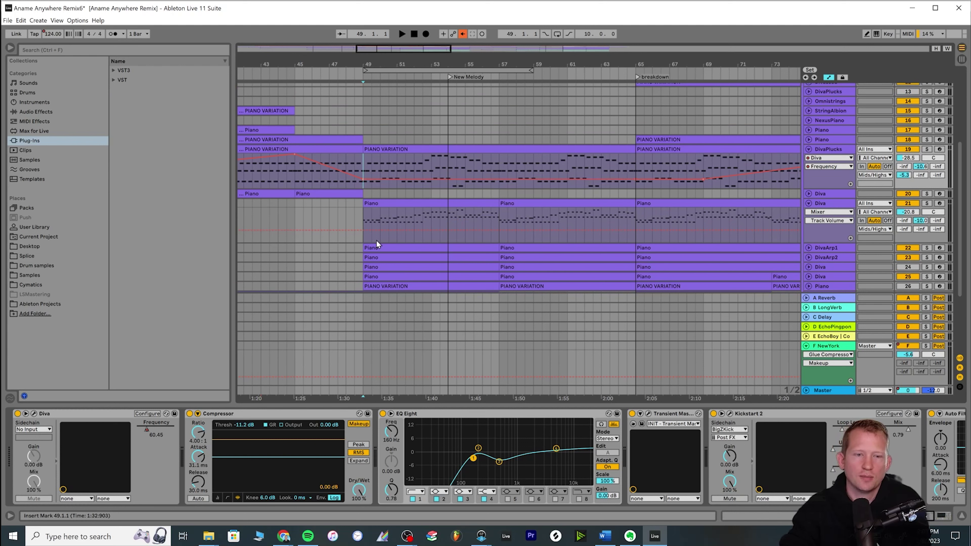
pyautogui.scroll(5, 414, 257)
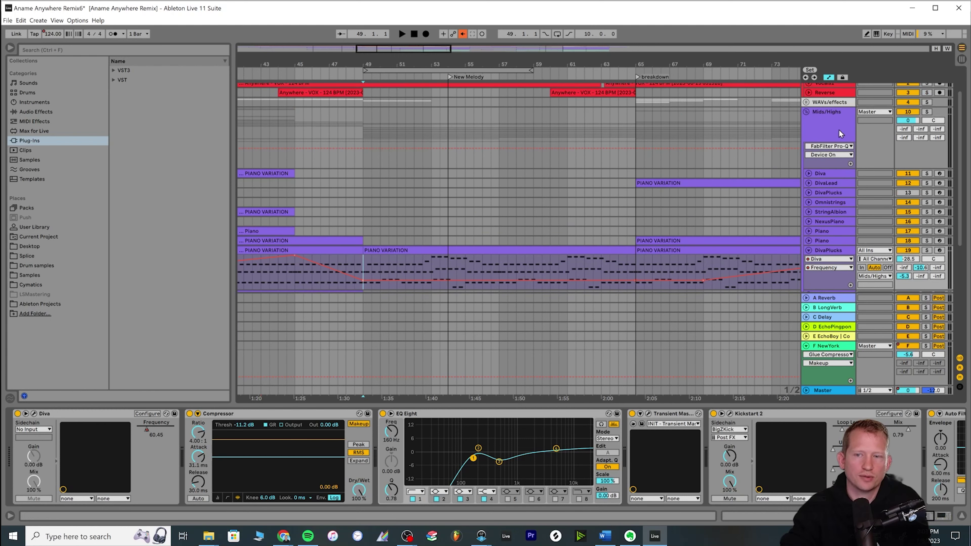
pyautogui.click(828, 131)
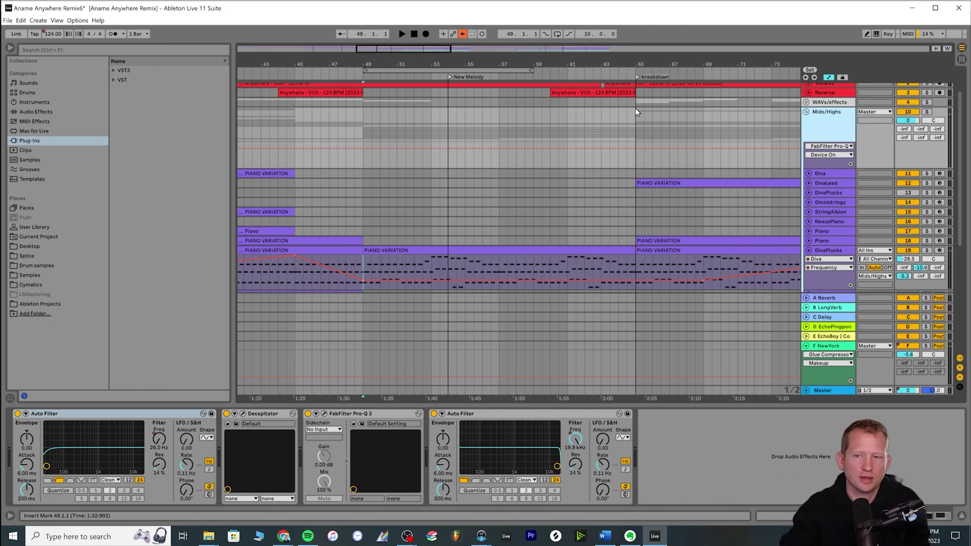
pyautogui.scroll(-3, 411, 218)
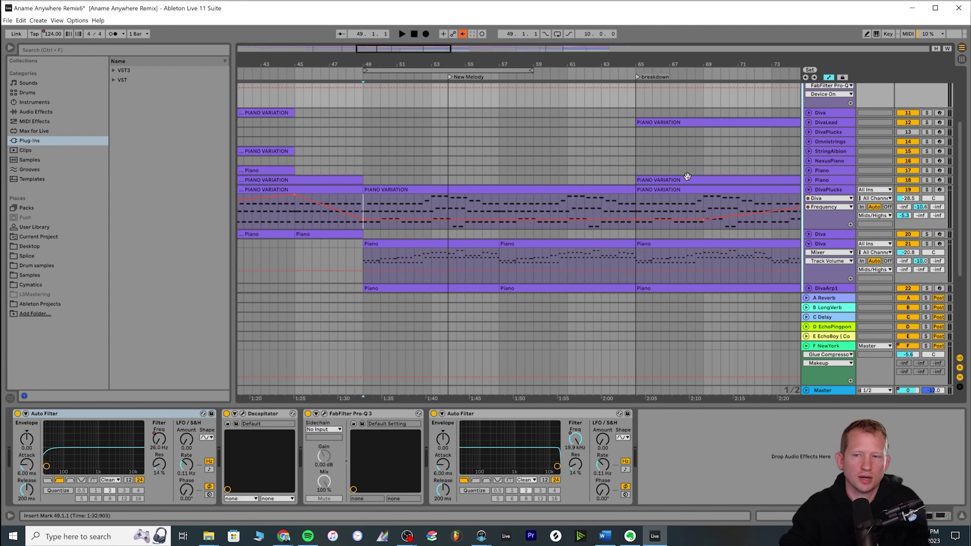
pyautogui.scroll(3, 636, 170)
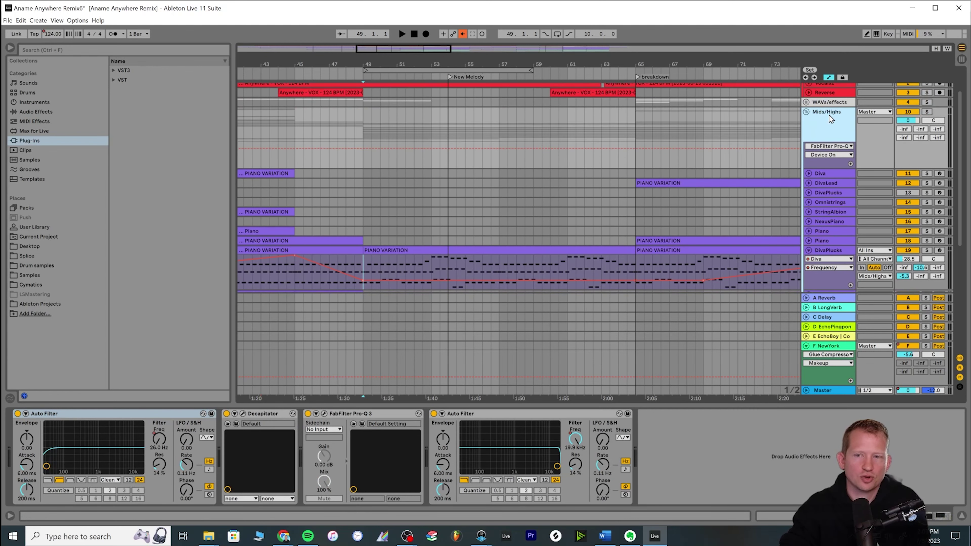
pyautogui.scroll(-1, 831, 97)
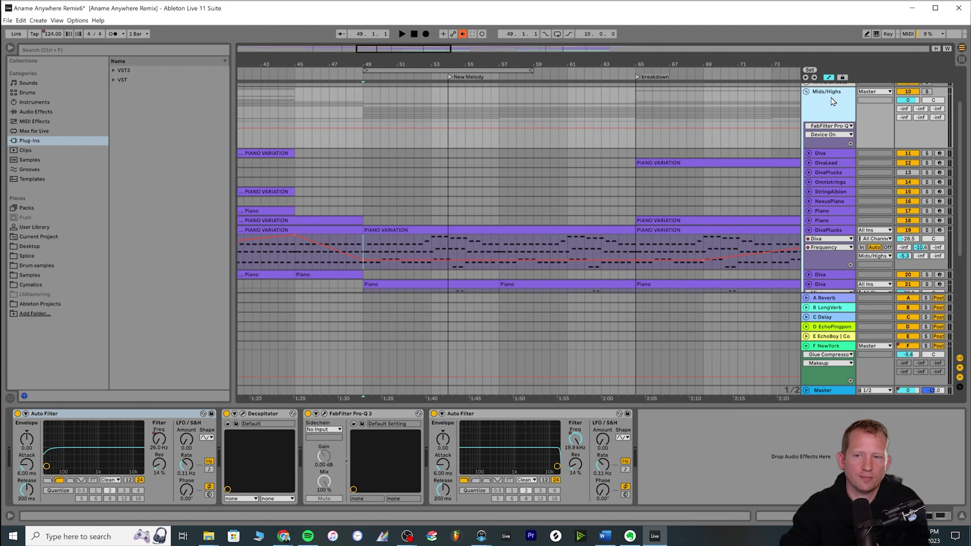
pyautogui.scroll(-2, 451, 182)
pyautogui.scroll(2, 664, 173)
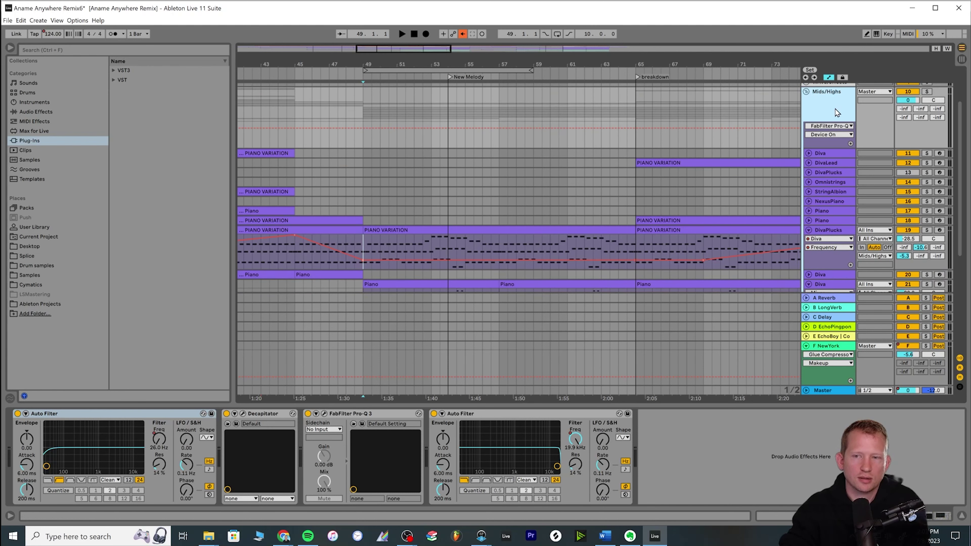
pyautogui.scroll(-1, 373, 261)
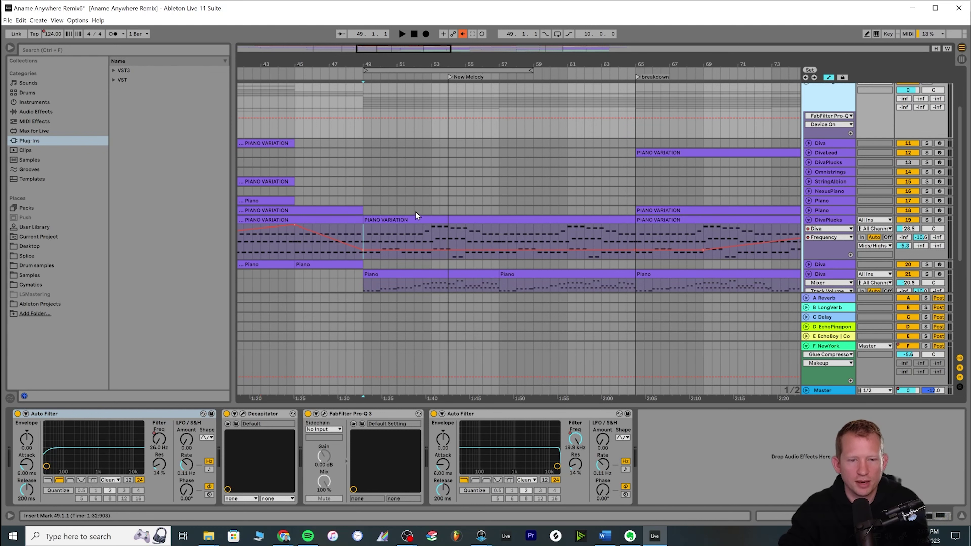
# Return to the DivaPlucks device chain, solo the track, and place the insert marker at bar 45.
pyautogui.scroll(-1, 412, 213)
pyautogui.click(367, 216)
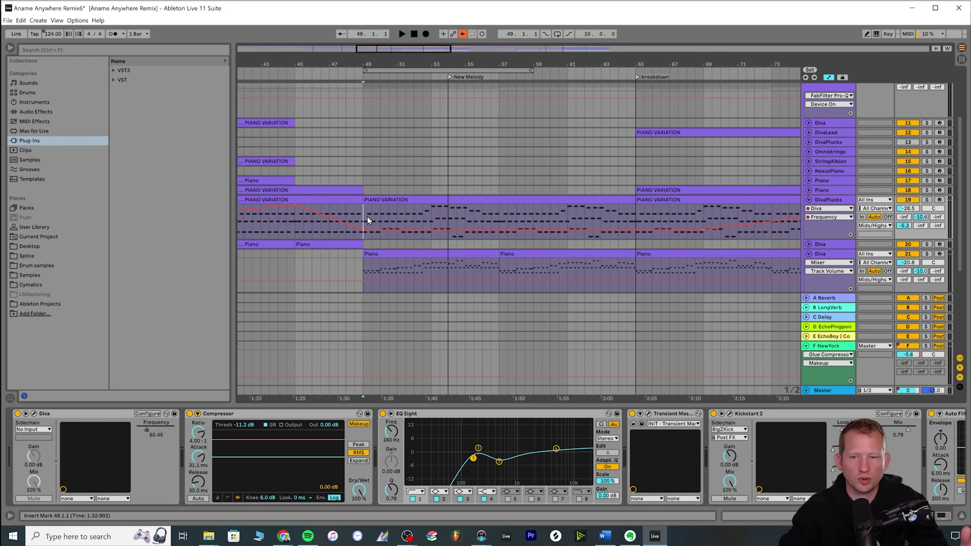
pyautogui.scroll(-3, 369, 216)
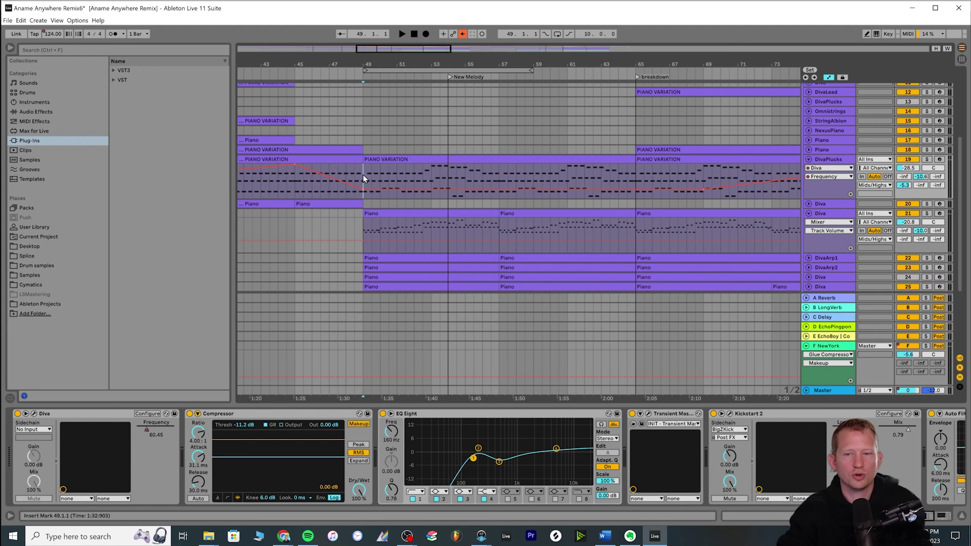
pyautogui.scroll(-1, 363, 174)
pyautogui.scroll(-3, 399, 150)
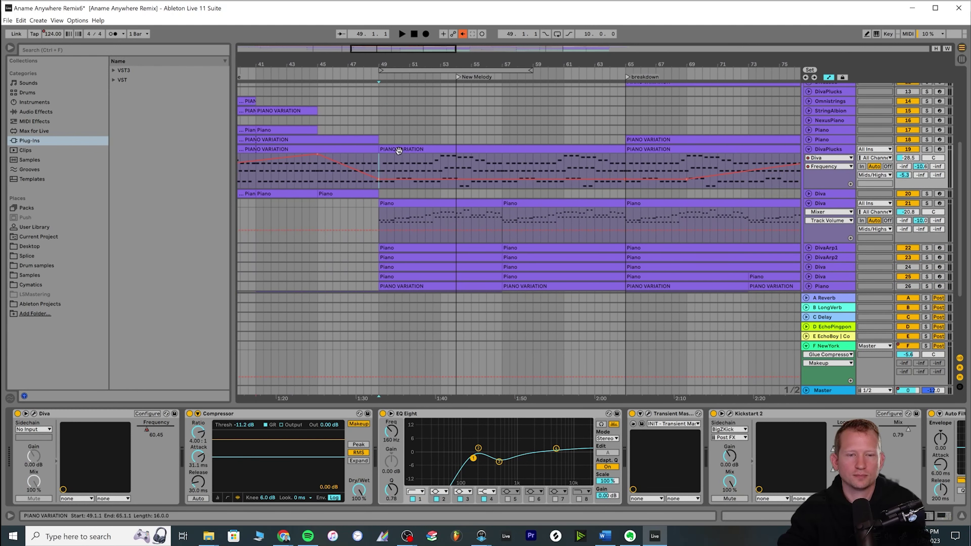
pyautogui.click(926, 149)
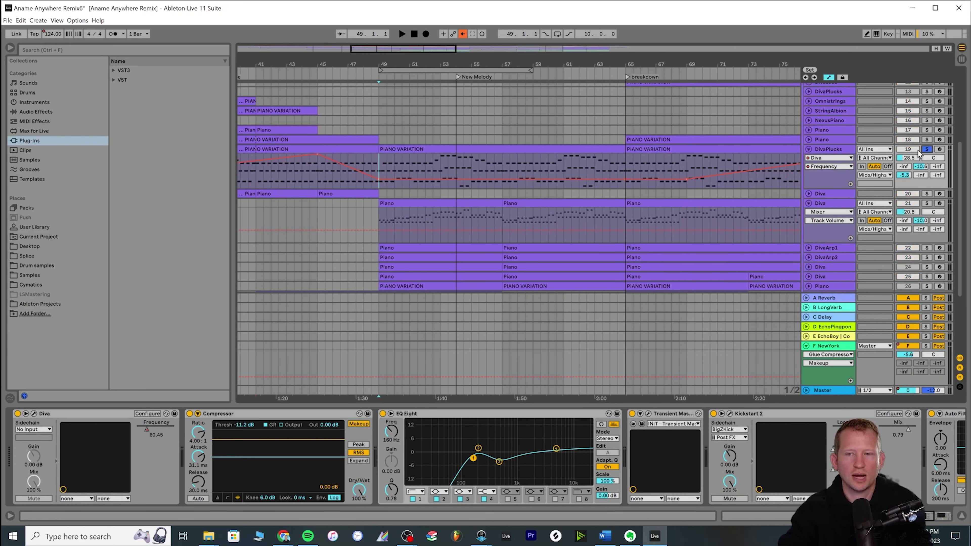
pyautogui.click(317, 179)
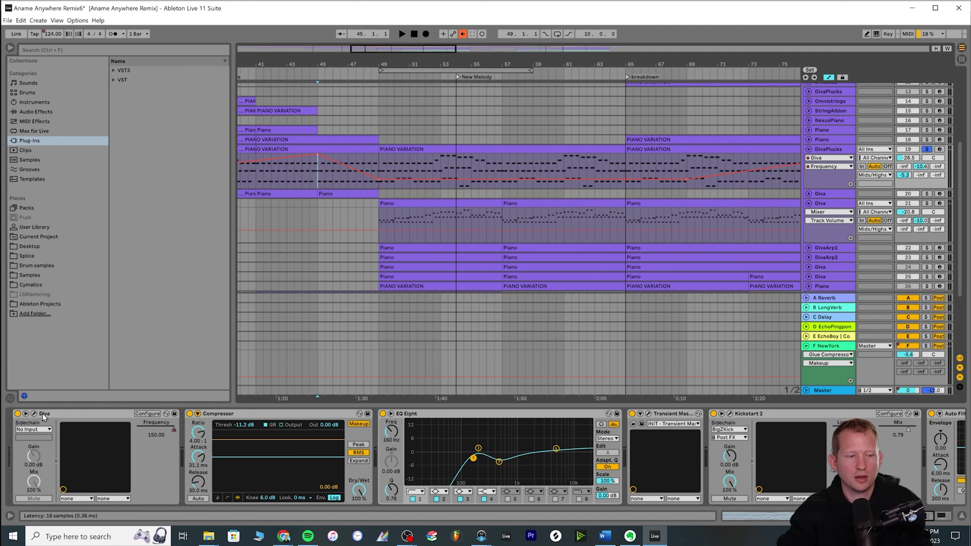
# Open the Diva plug-in on DivaPlucks, check where the BTD_Visions_PL_Mirage preset sits in the preset browser, and close the plug-in.
pyautogui.click(35, 415)
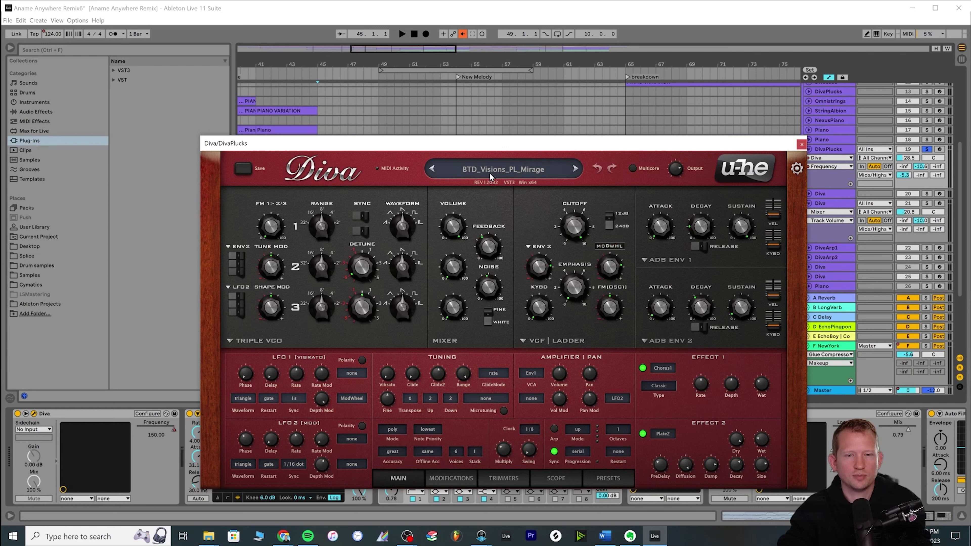
pyautogui.click(603, 480)
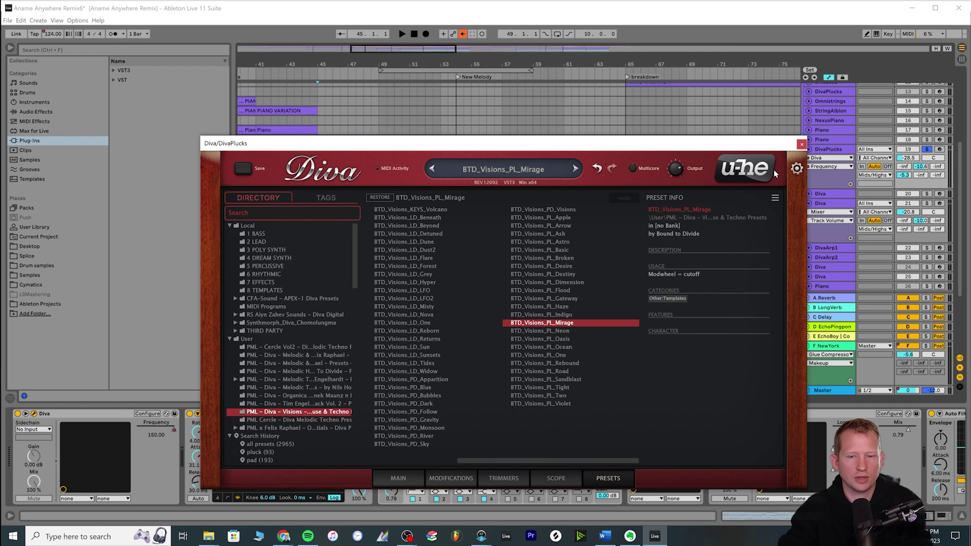
pyautogui.click(802, 145)
# Play the soloed DivaPlucks from bar 49 and from earlier points up to bar 41 to compare the Frequency automation.
pyautogui.click(377, 162)
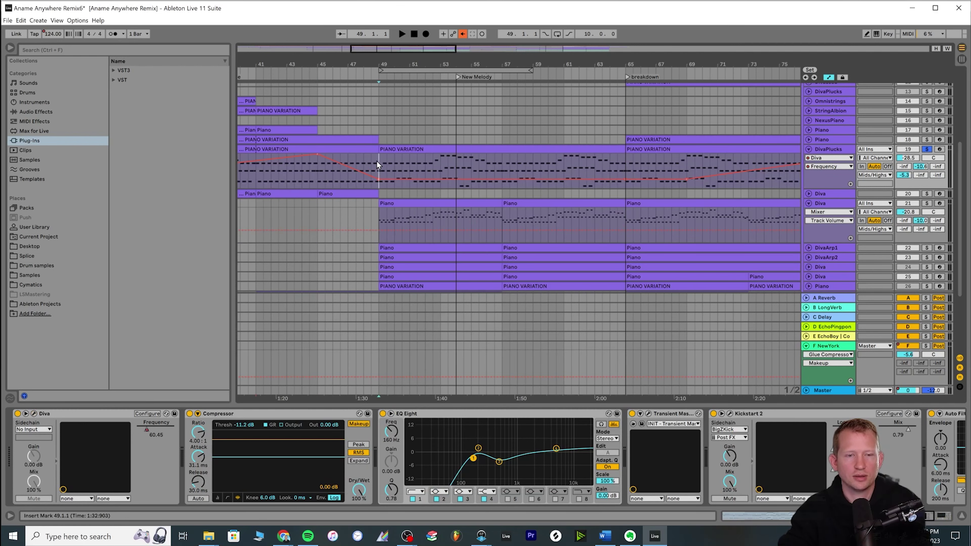
pyautogui.press('space')
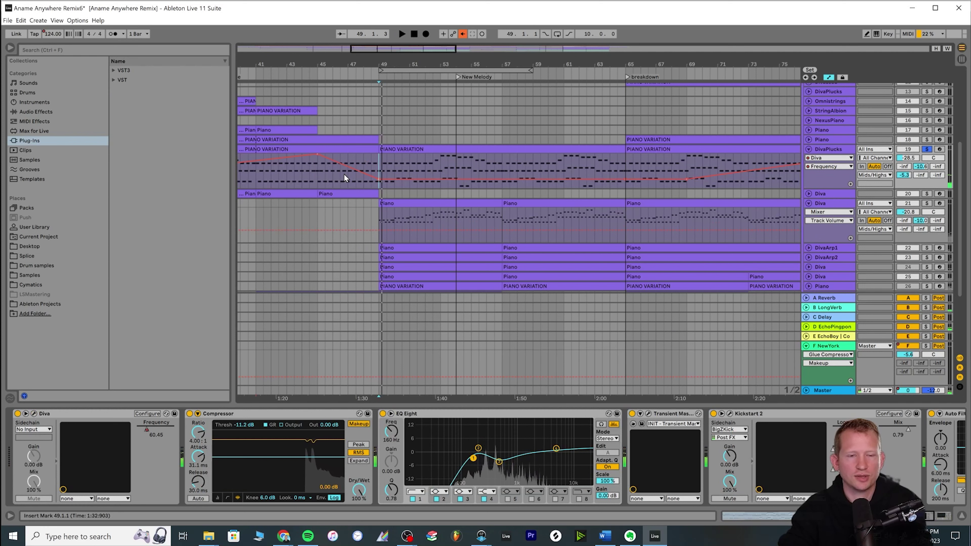
pyautogui.click(319, 177)
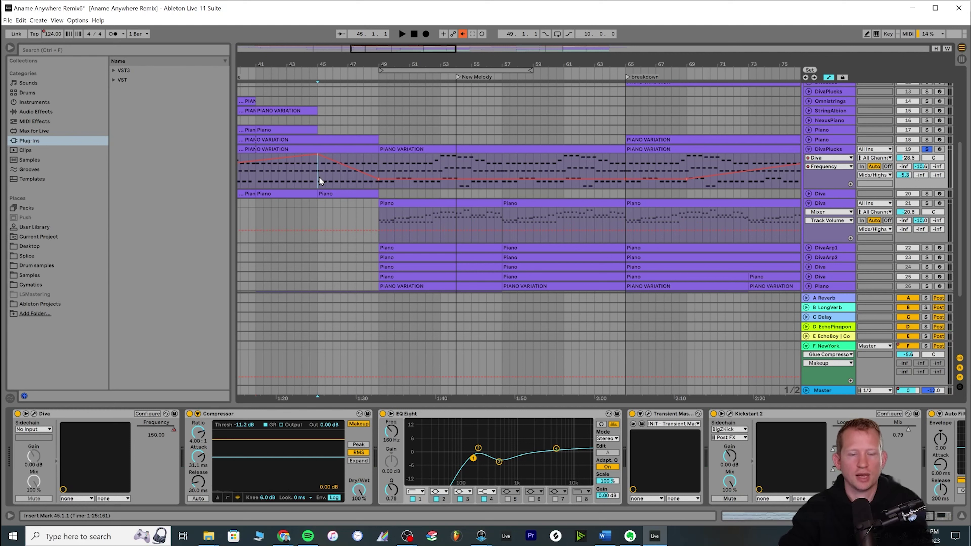
pyautogui.press('space')
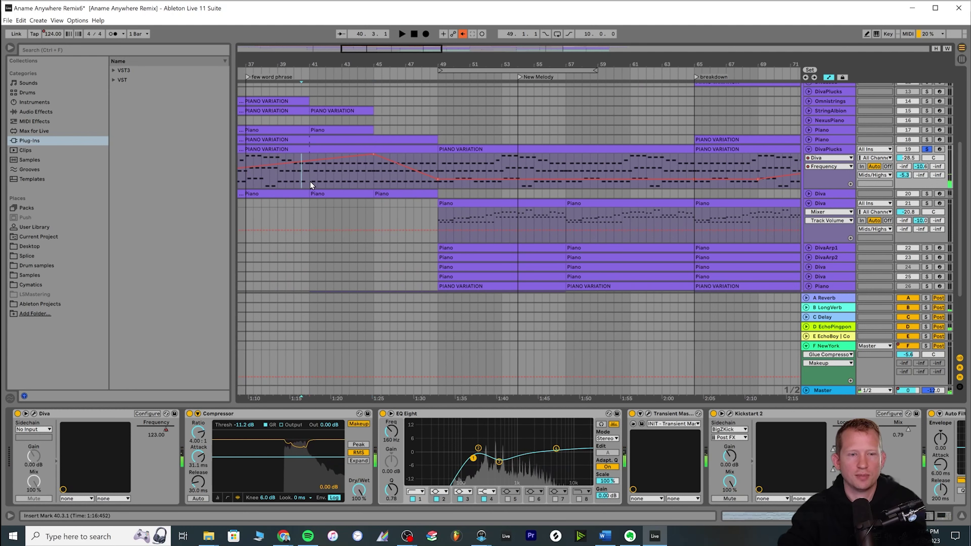
pyautogui.press('space')
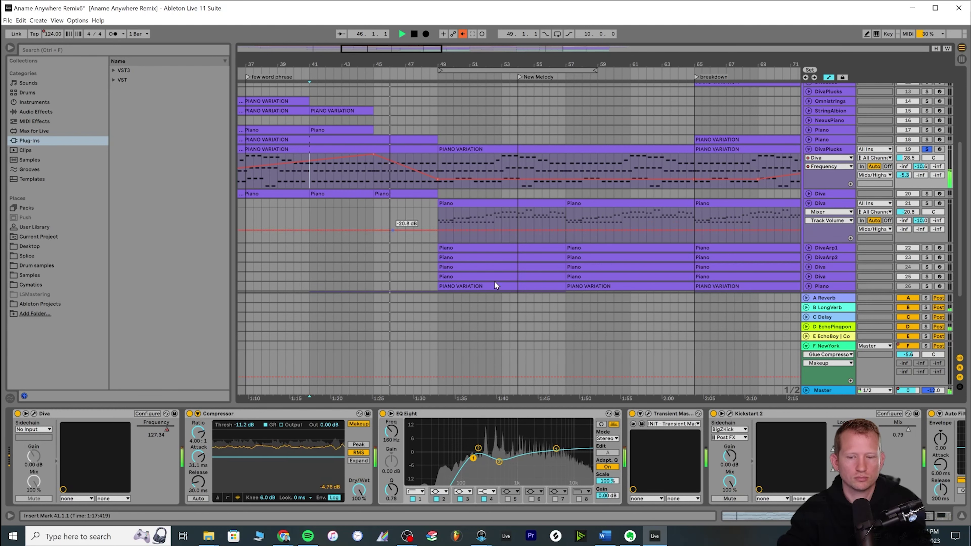
pyautogui.hscroll(5, 532, 193)
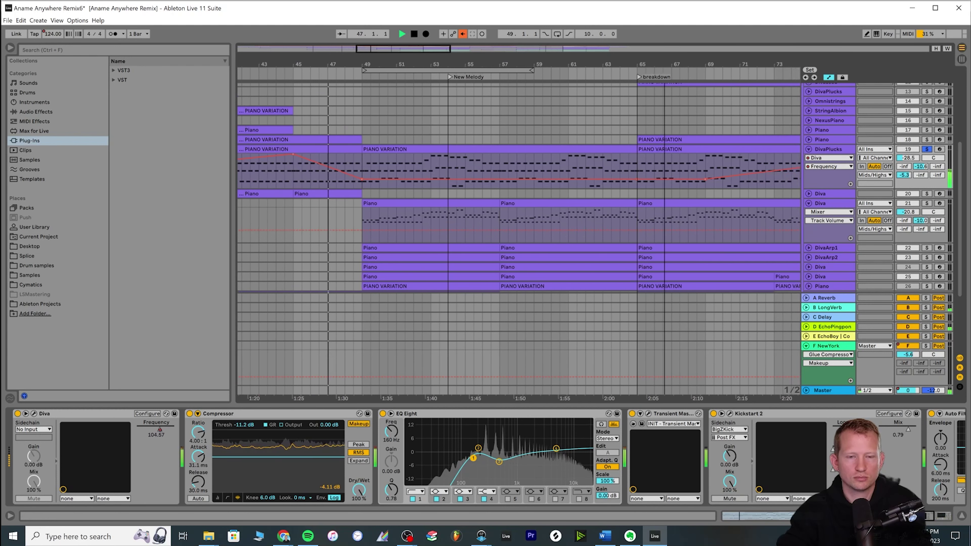
# Play from bar 49 with DivaPlucks unsoloed, look along its device chain, and check its Kickstart 2 plug-in.
pyautogui.click(373, 163)
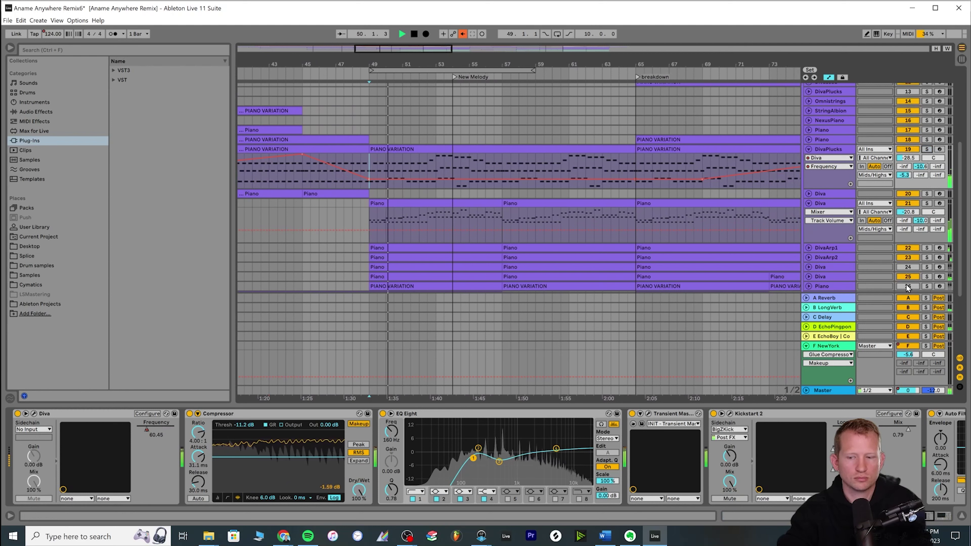
pyautogui.click(927, 149)
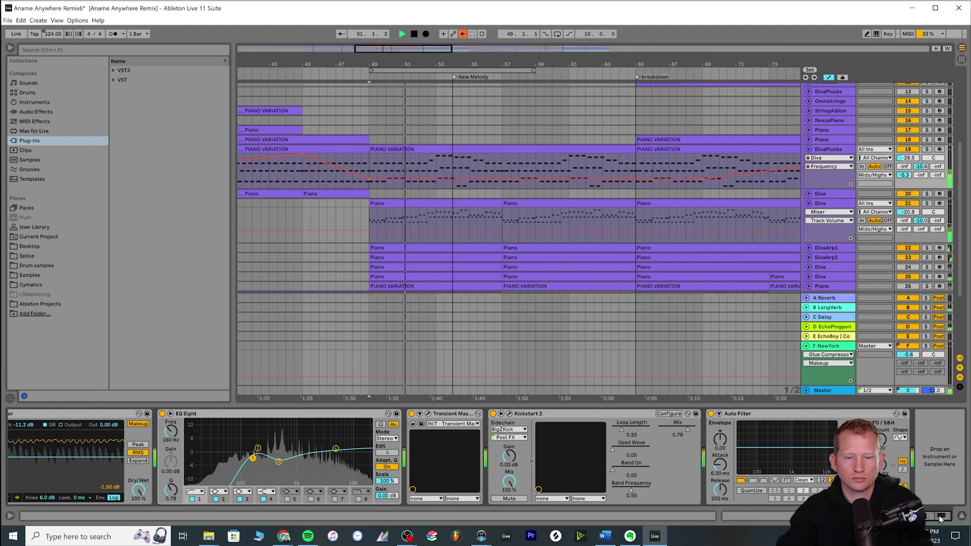
pyautogui.moveTo(939, 516); pyautogui.dragTo(928, 515)
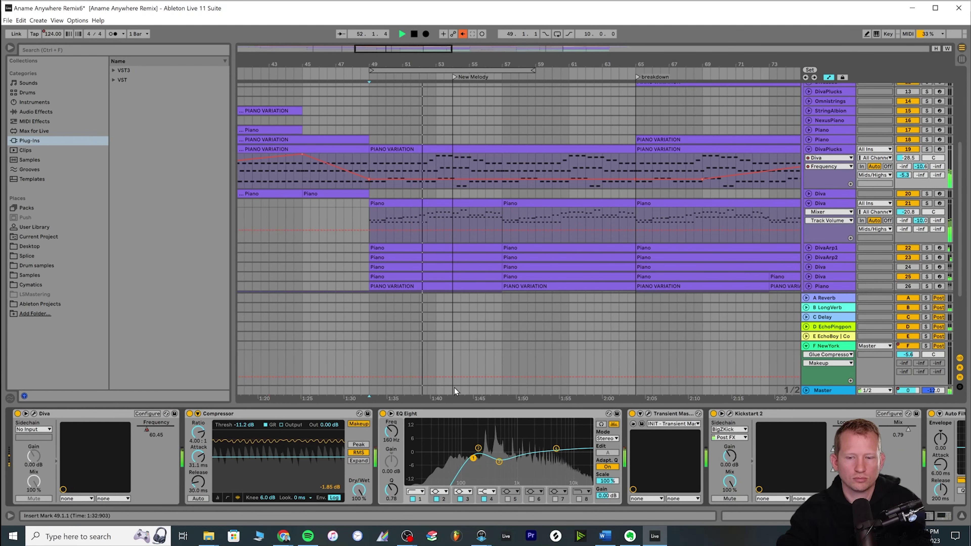
pyautogui.click(730, 414)
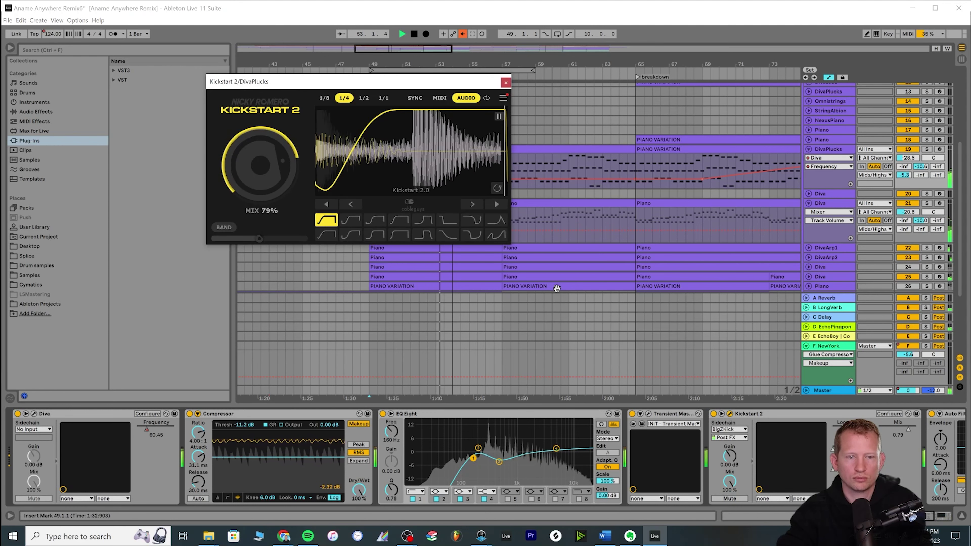
pyautogui.click(504, 79)
# Replay the full mix from bar 49, recheck the DivaPlucks Kickstart 2 curve during playback, and close the plug-in.
pyautogui.moveTo(424, 50); pyautogui.dragTo(431, 59)
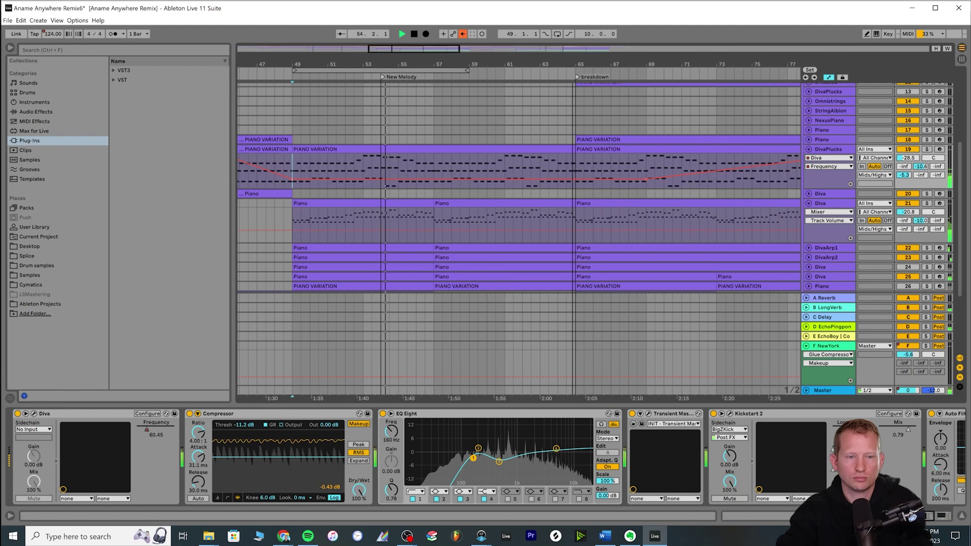
pyautogui.press('space')
pyautogui.press('space')
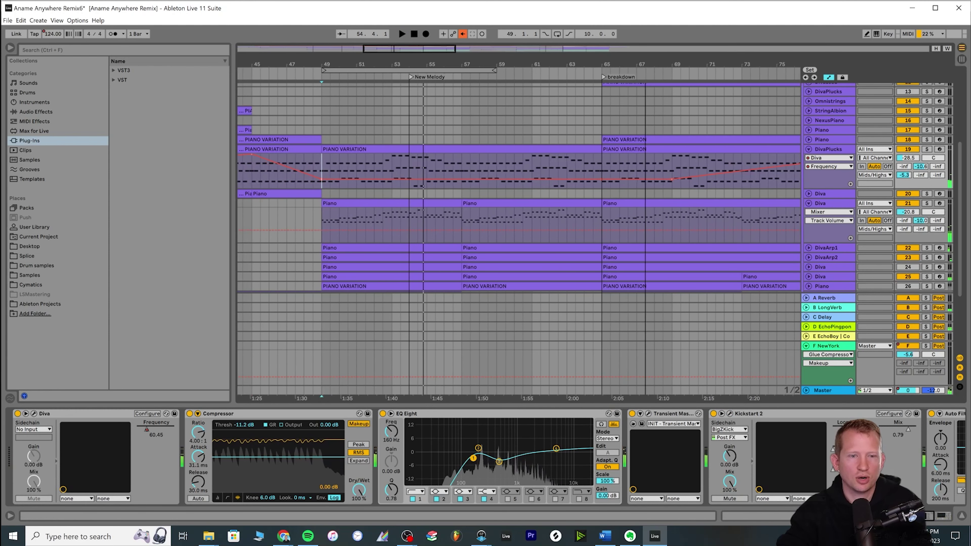
pyautogui.click(730, 415)
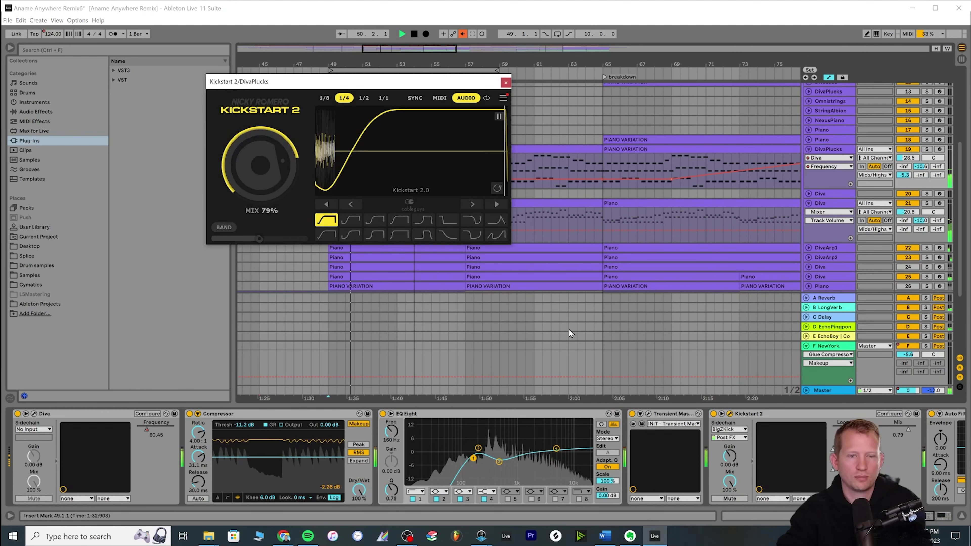
pyautogui.click(506, 82)
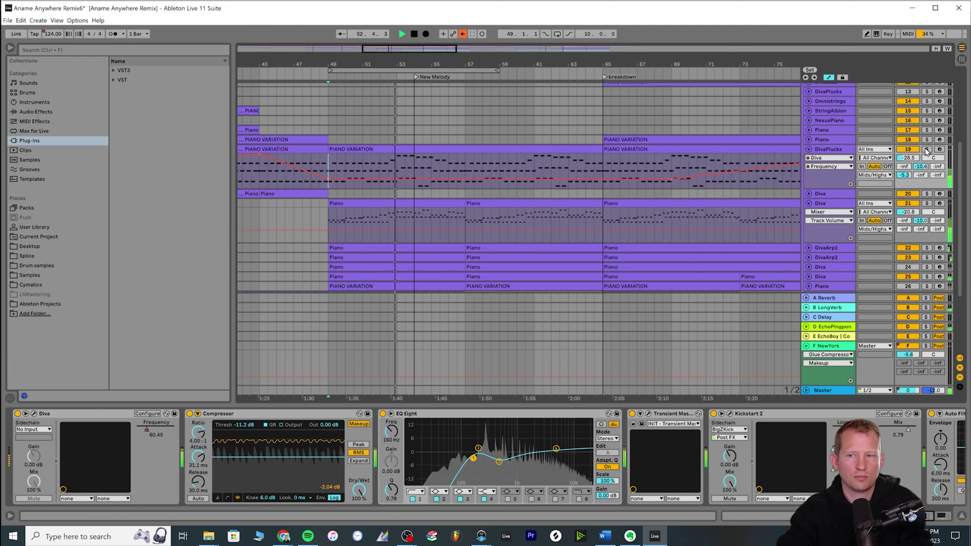
# Solo DivaPlucks during playback and review its devices through to Auto Filter along with the neighbouring Diva tracks.
pyautogui.scroll(-4, 819, 189)
pyautogui.scroll(1, 820, 189)
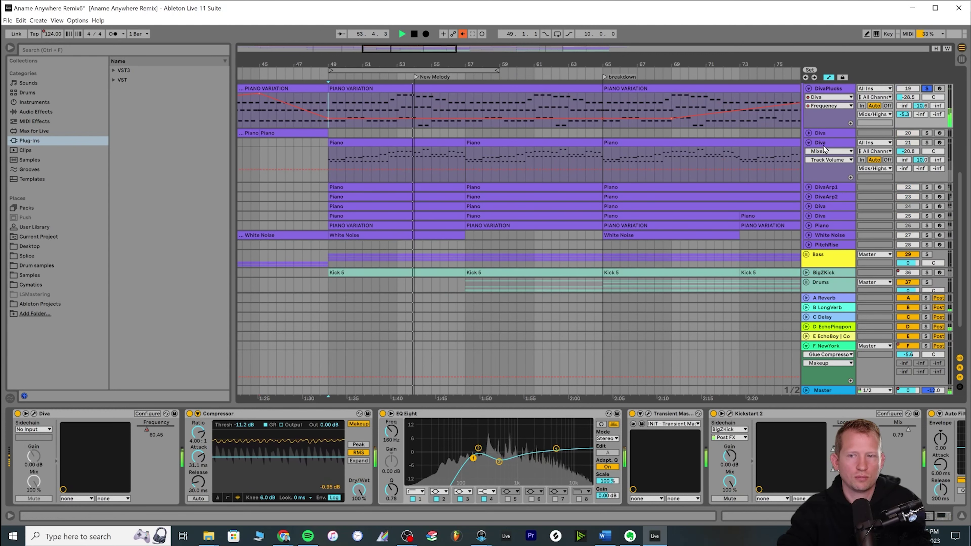
pyautogui.hscroll(4, 485, 457)
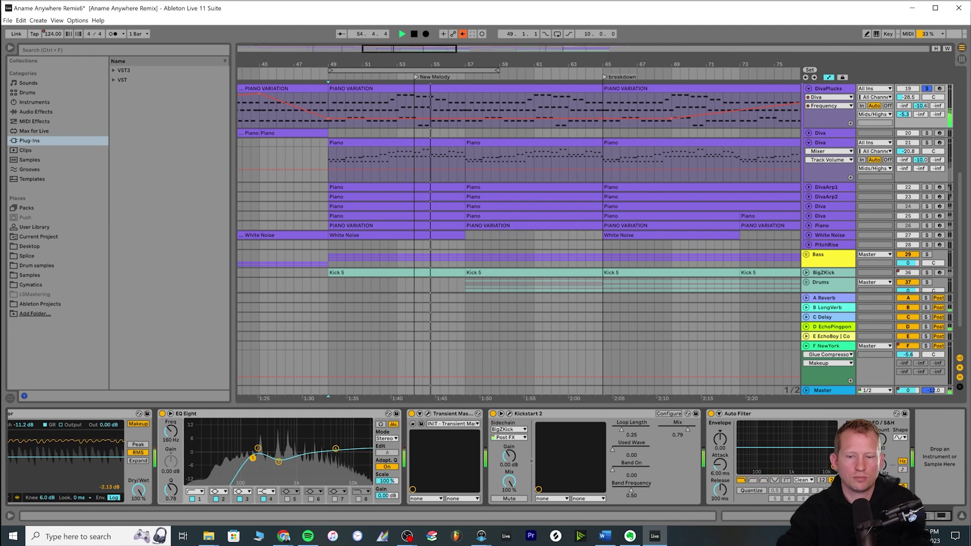
pyautogui.hscroll(-3, 486, 457)
pyautogui.hscroll(-1, 485, 457)
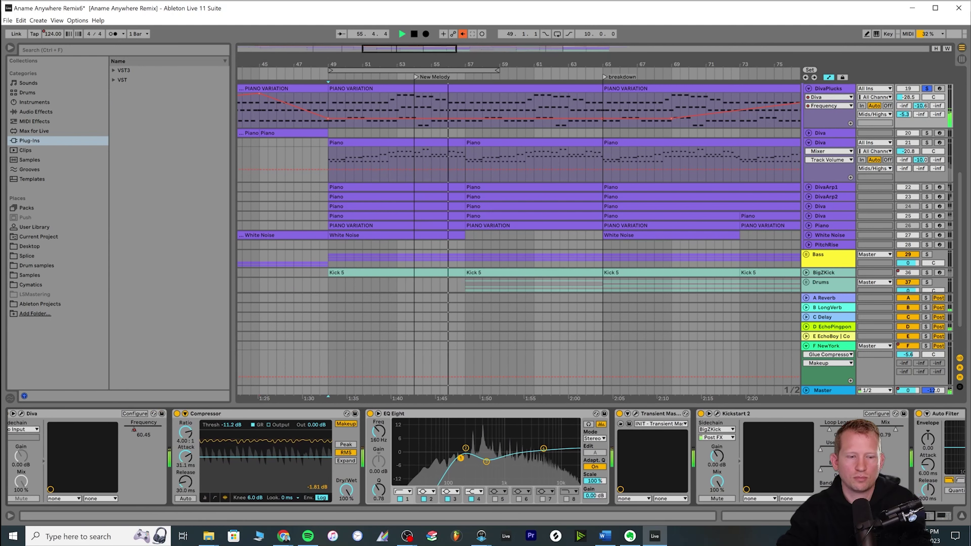
pyautogui.scroll(2, 778, 312)
pyautogui.scroll(1, 778, 313)
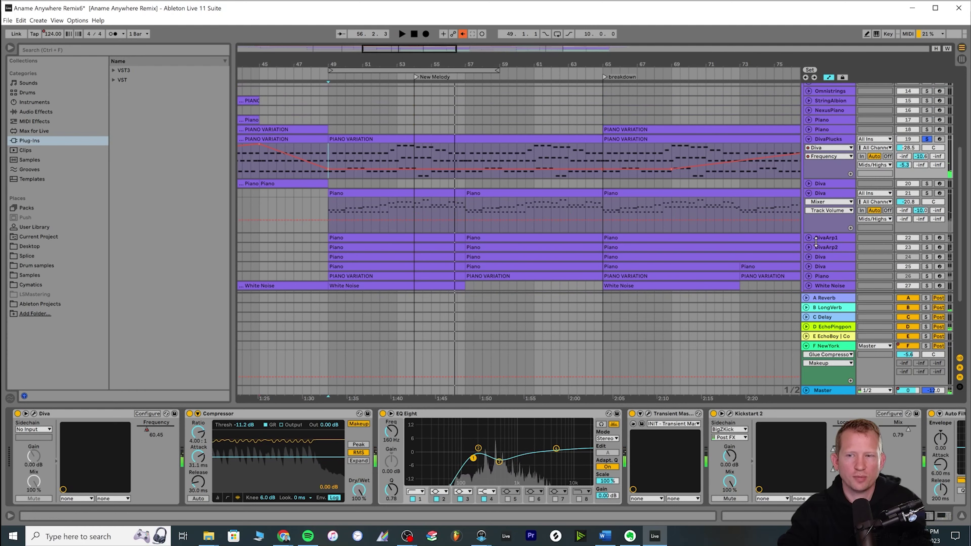
# Open the Diva plug-in on DivaPlucks and show the main synthesis controls of the BTD_Visions_PL_Mirage preset.
pyautogui.click(822, 171)
pyautogui.click(34, 414)
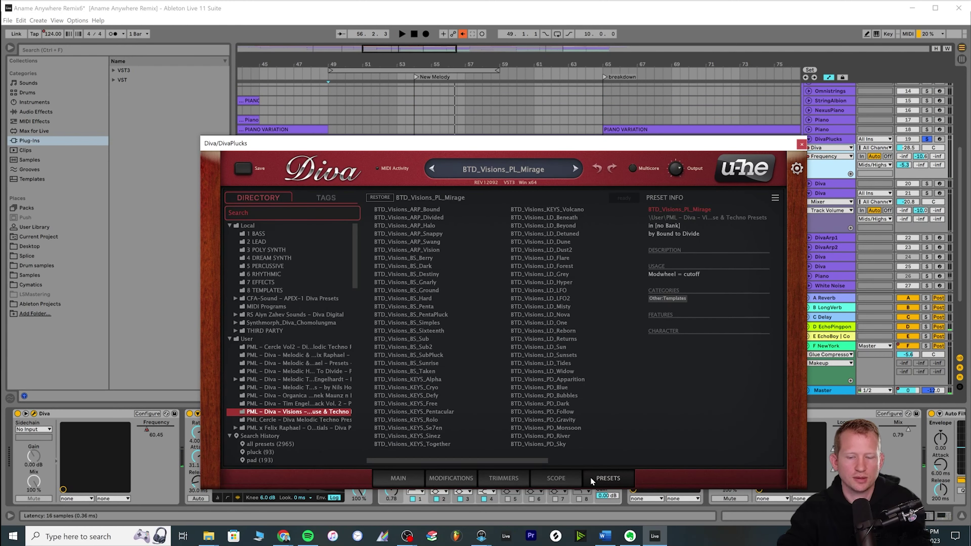
pyautogui.click(424, 481)
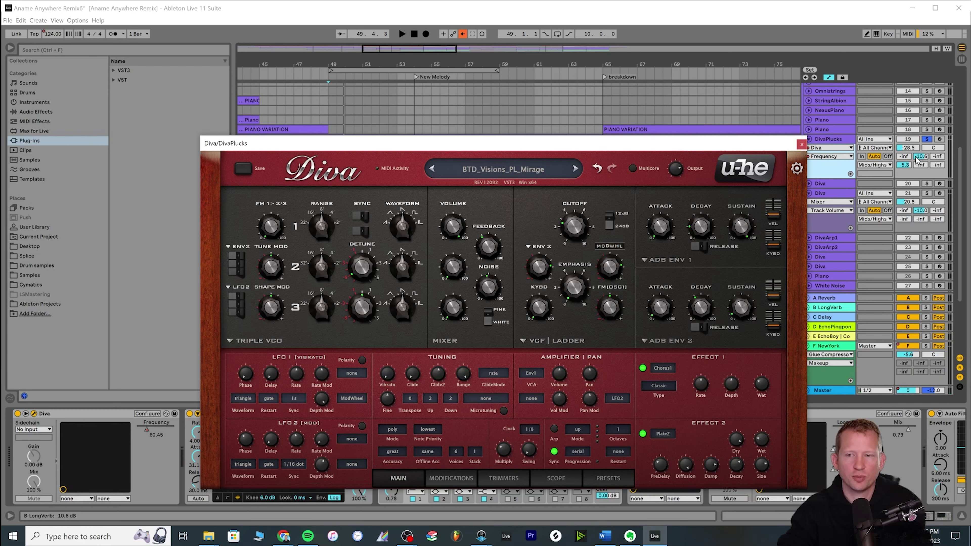
# Compare DivaPlucks with its LongVerb send at -inf and unsoloed, bring the send to -9.7 dB, and close Diva.
pyautogui.click(920, 156)
pyautogui.press('Delete')
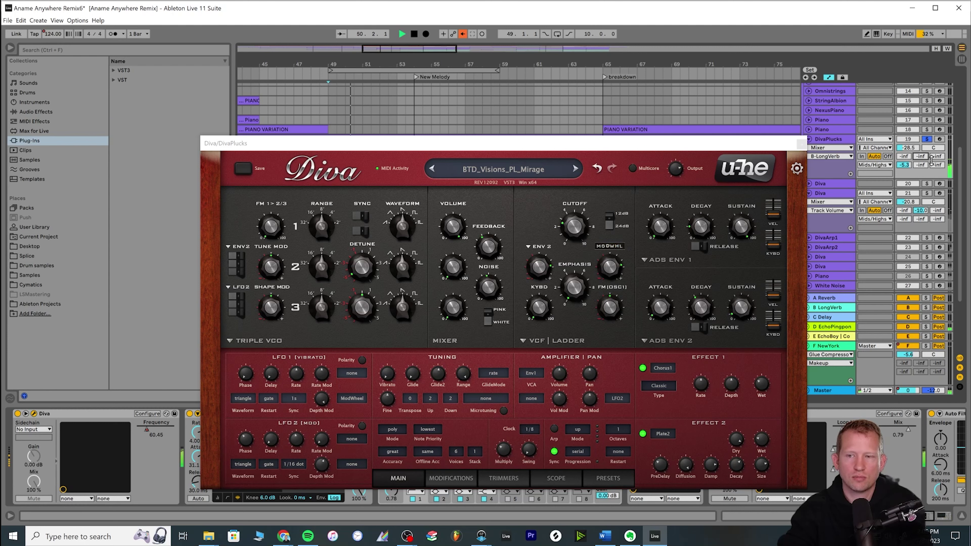
pyautogui.click(928, 140)
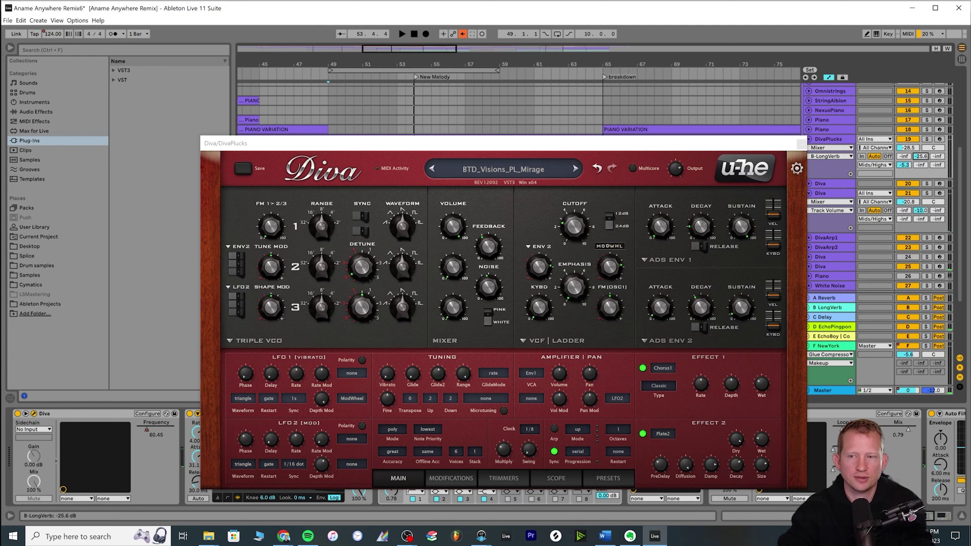
pyautogui.click(800, 144)
# Play the soloed DivaPlucks from bar 49 and check the attack setting in its Transient Master plug-in.
pyautogui.click(332, 158)
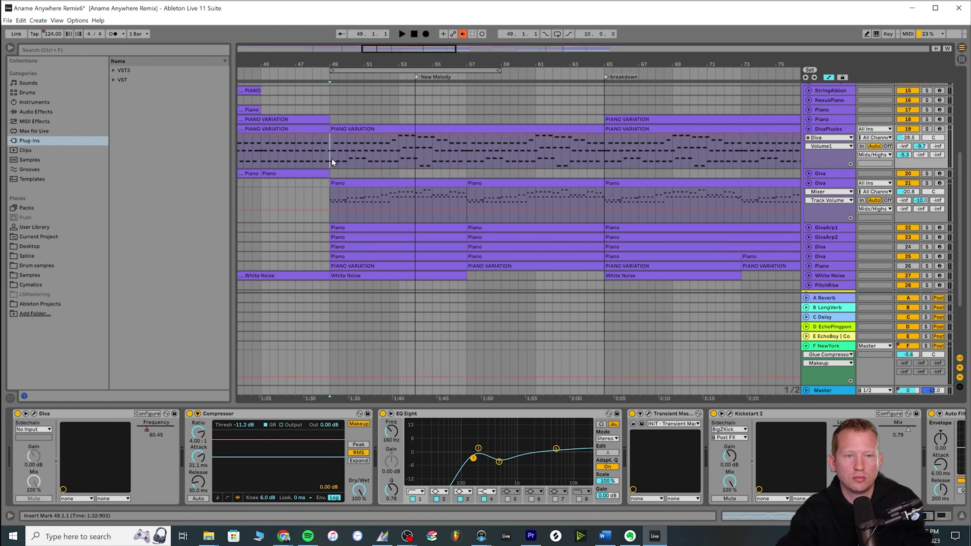
pyautogui.press('space')
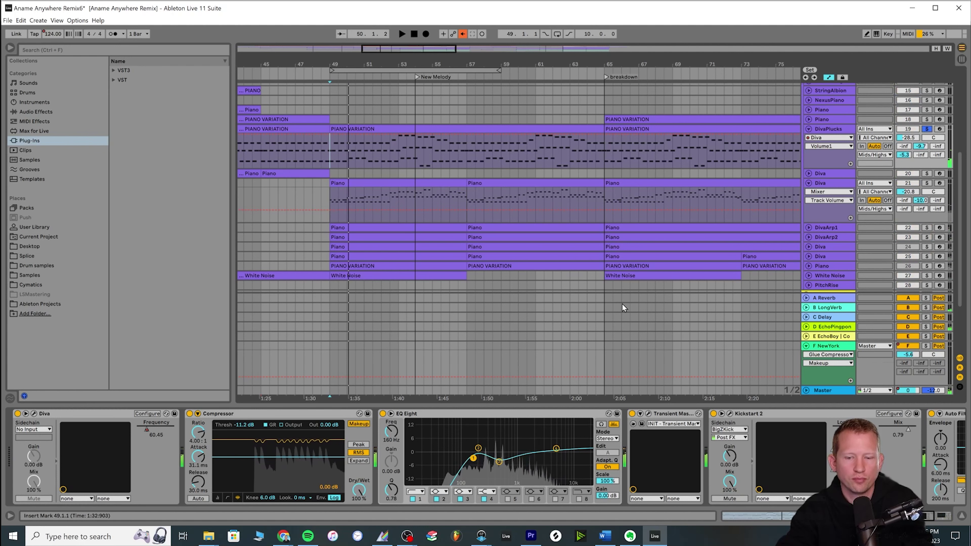
pyautogui.click(648, 413)
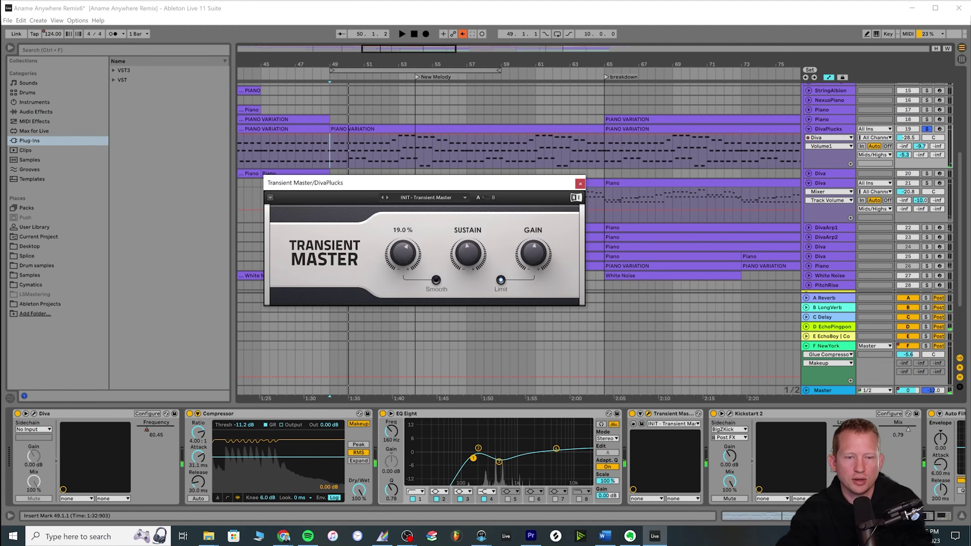
pyautogui.click(403, 253)
pyautogui.click(580, 184)
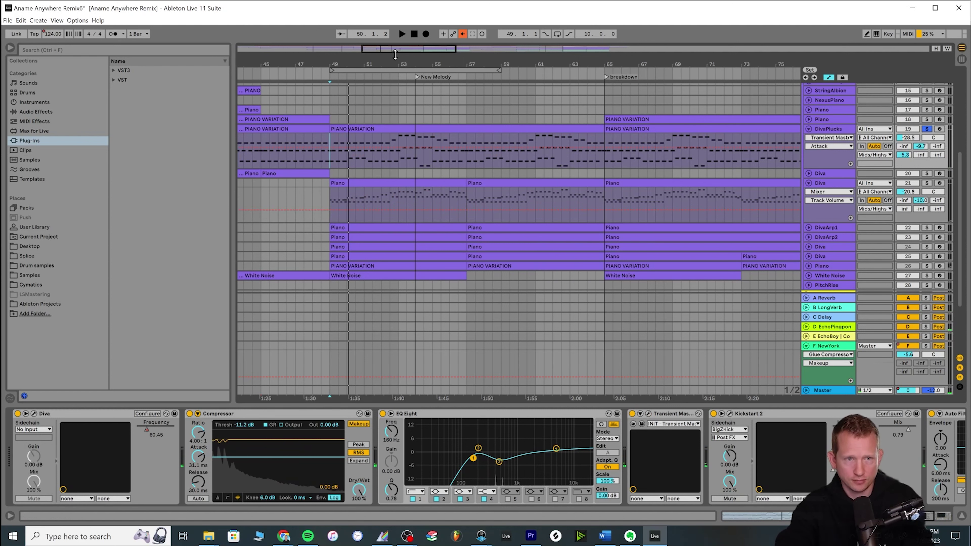
# Turn off Transient Master on DivaPlucks while auditioning the soloed plucks from bars 41, 45 and 49.
pyautogui.moveTo(396, 55); pyautogui.dragTo(396, 46)
pyautogui.click(351, 162)
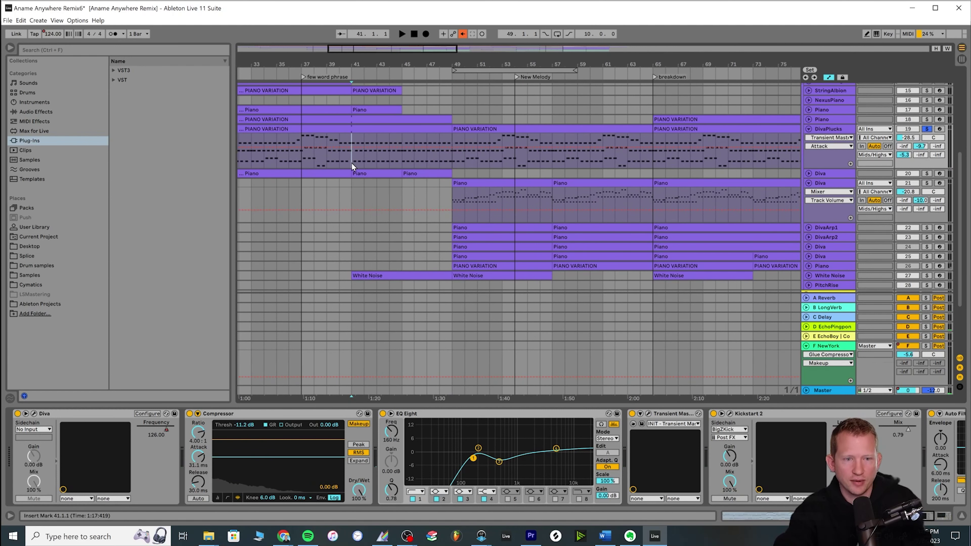
pyautogui.press('space')
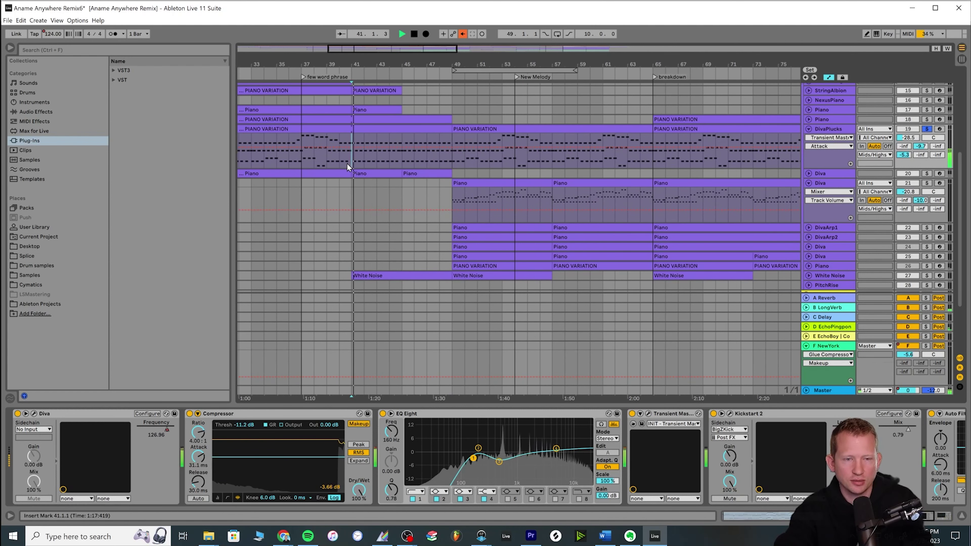
pyautogui.click(632, 414)
pyautogui.click(403, 149)
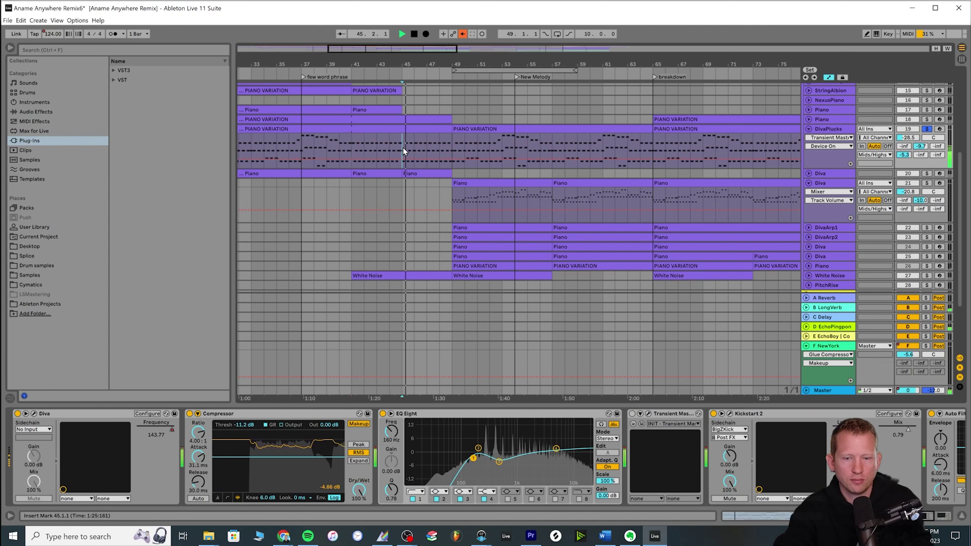
pyautogui.click(457, 147)
pyautogui.press('space')
pyautogui.click(458, 145)
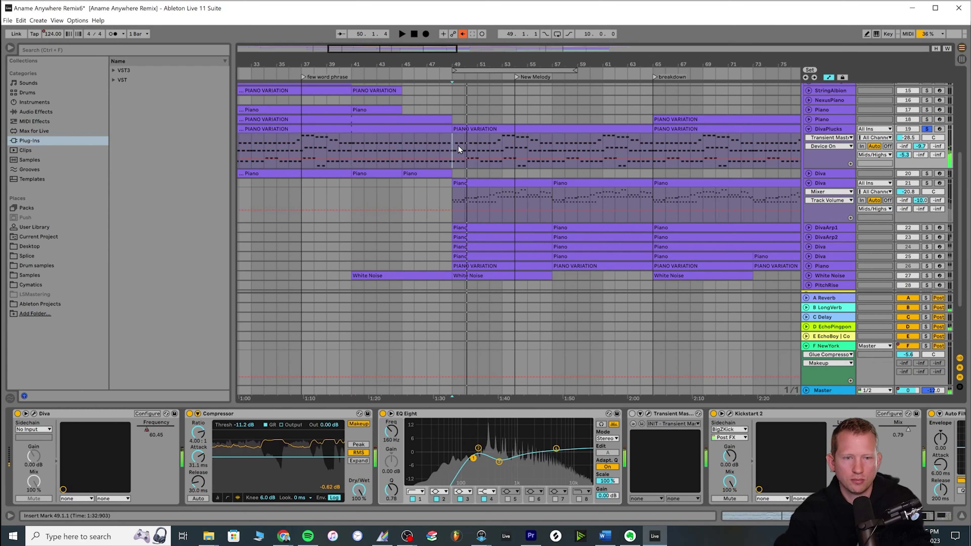
pyautogui.press('space')
pyautogui.press('space')
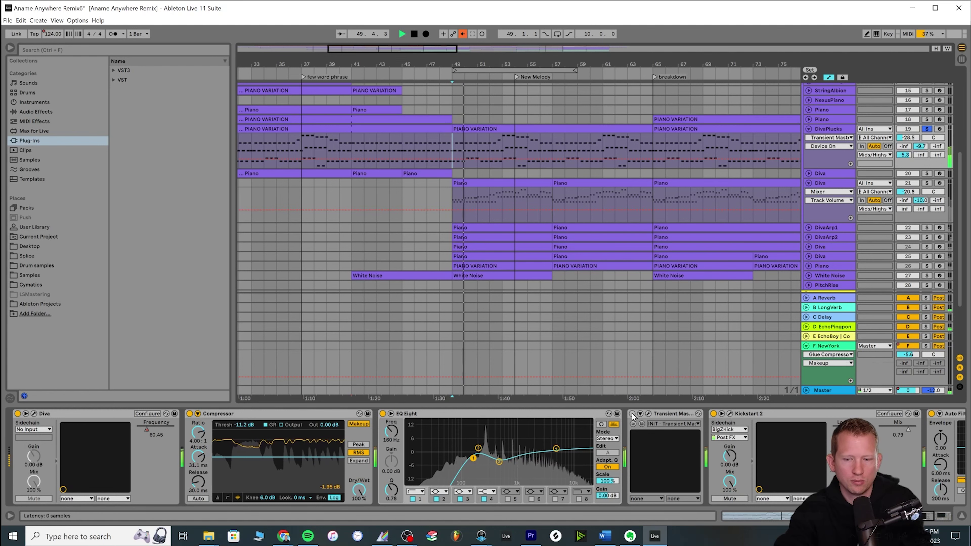
# Turn off Kickstart 2 on DivaPlucks and replay the soloed track from bar 49.
pyautogui.scroll(-5, 638, 417)
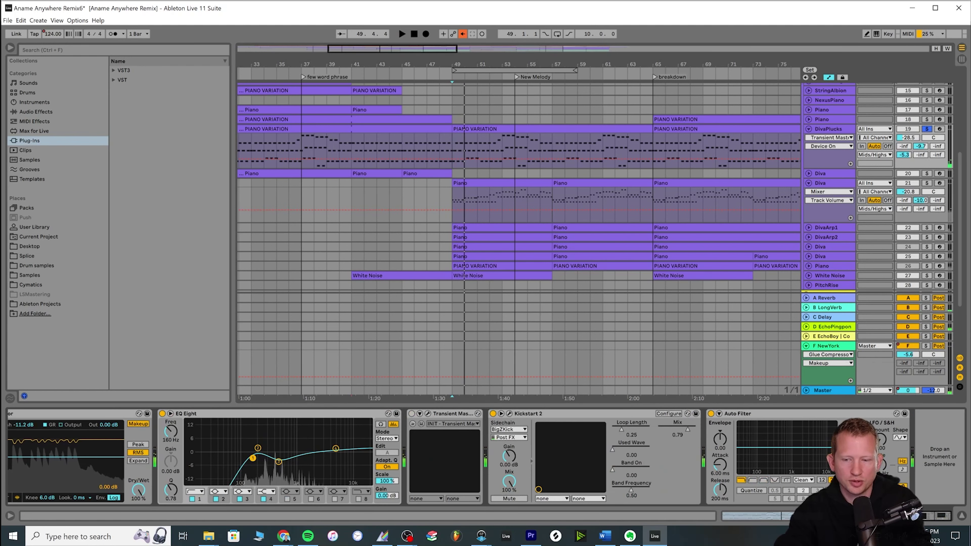
pyautogui.click(493, 415)
pyautogui.press('space')
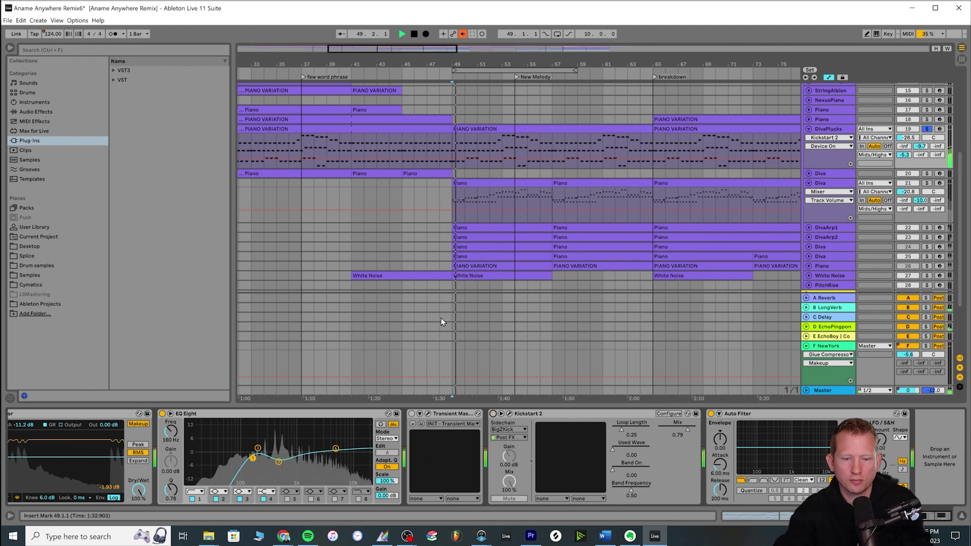
pyautogui.scroll(5, 459, 459)
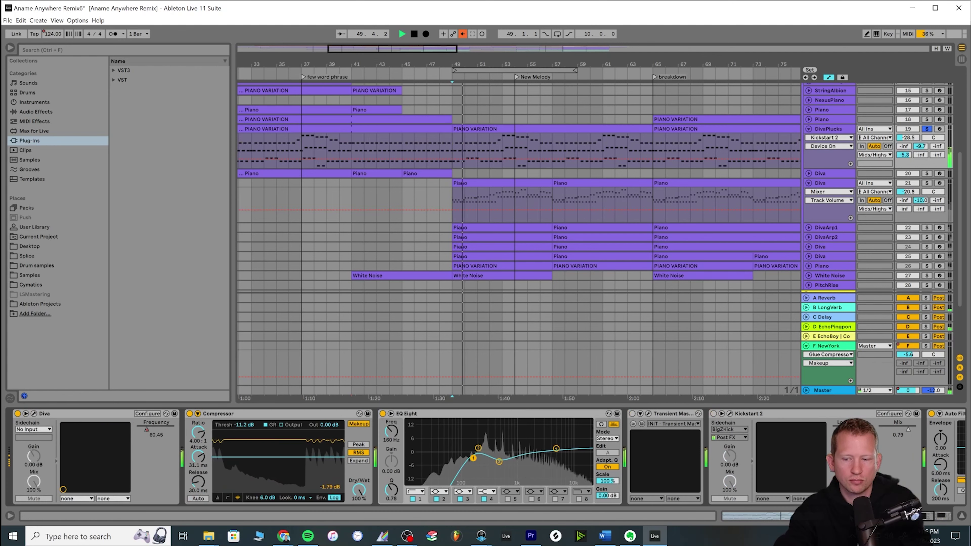
# Toggle Transient Master on and off during playback from bar 49 to compare the attack of the plucks.
pyautogui.click(632, 414)
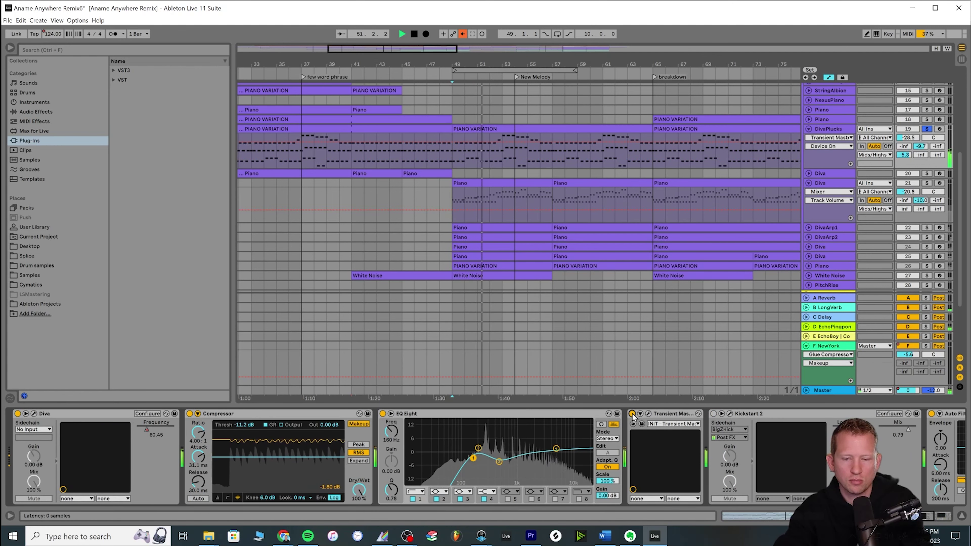
pyautogui.click(632, 414)
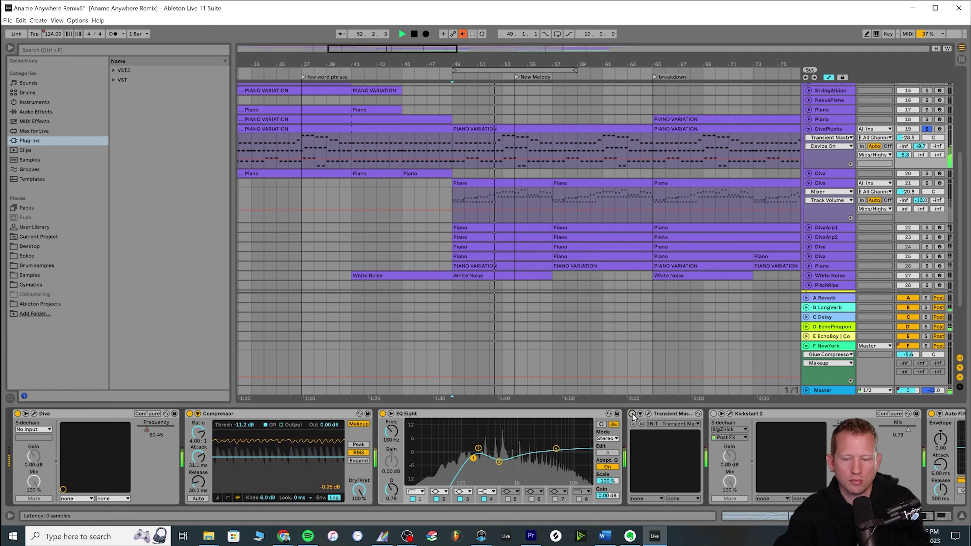
pyautogui.click(632, 413)
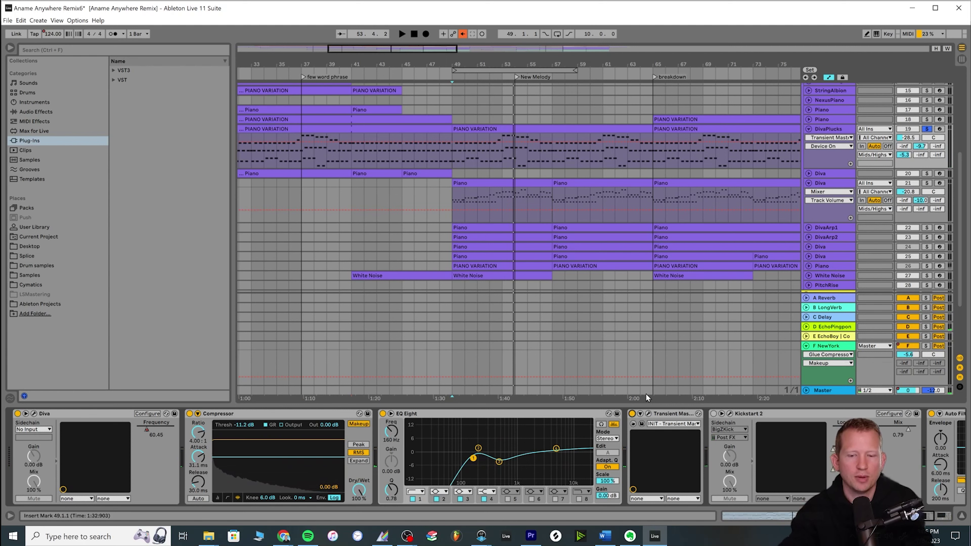
pyautogui.press('space')
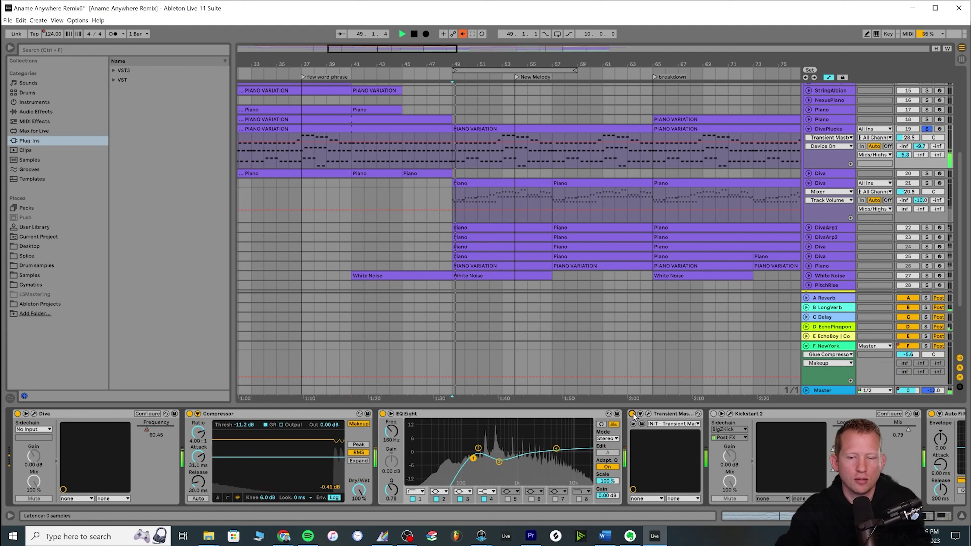
pyautogui.click(632, 414)
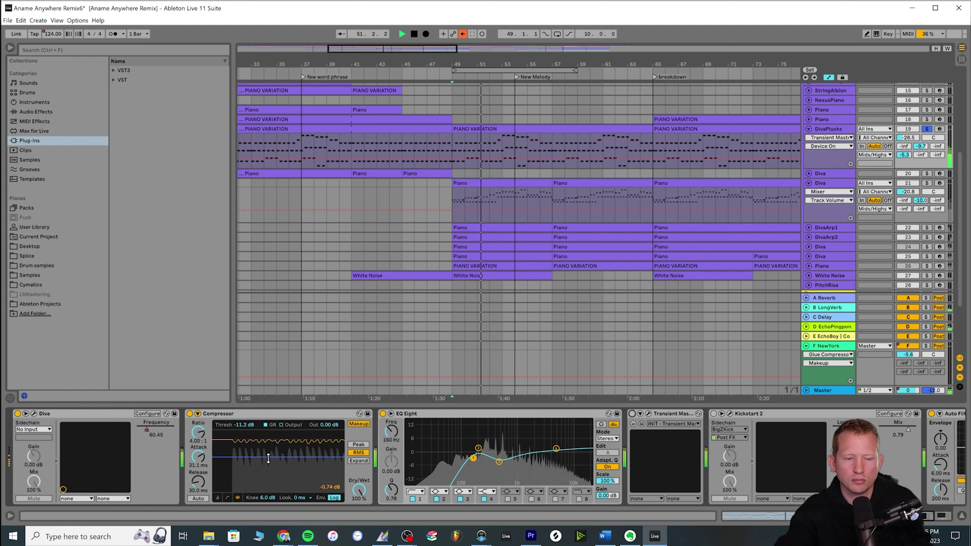
# Raise the DivaPlucks Compressor threshold to -10.9 dB and replay the track from bar 49.
pyautogui.moveTo(269, 457); pyautogui.dragTo(269, 456)
pyautogui.press('space')
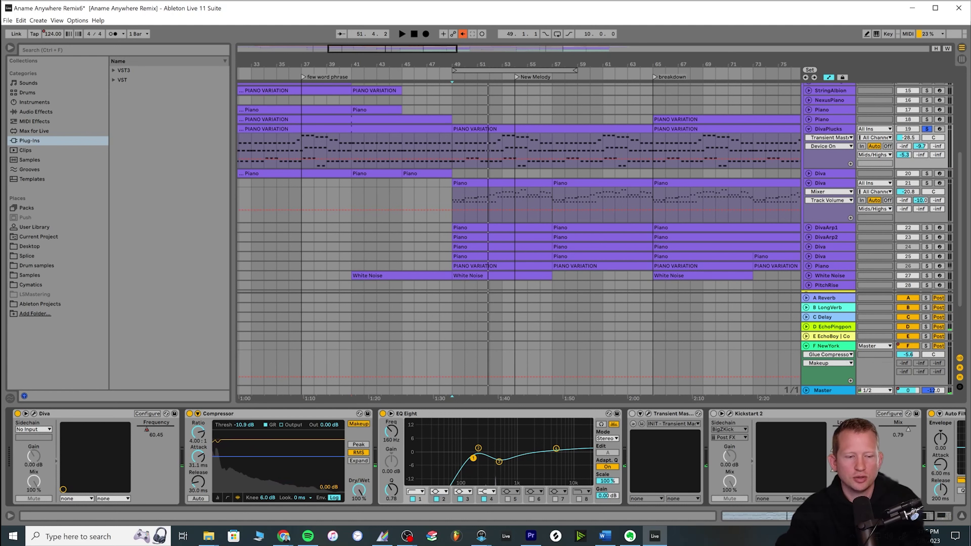
pyautogui.press('space')
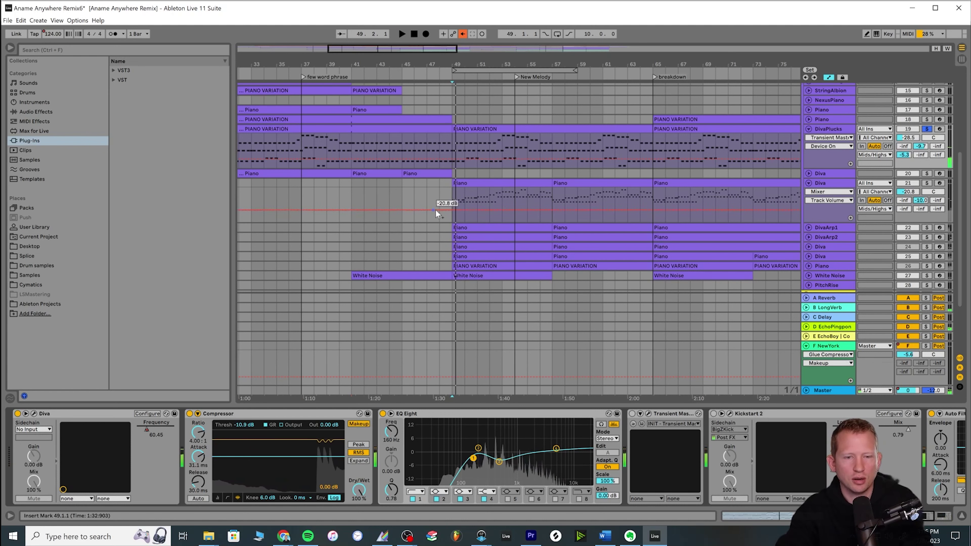
# Play the soloed DivaPlucks from bar 49 and turn its Transient Master back on.
pyautogui.click(455, 198)
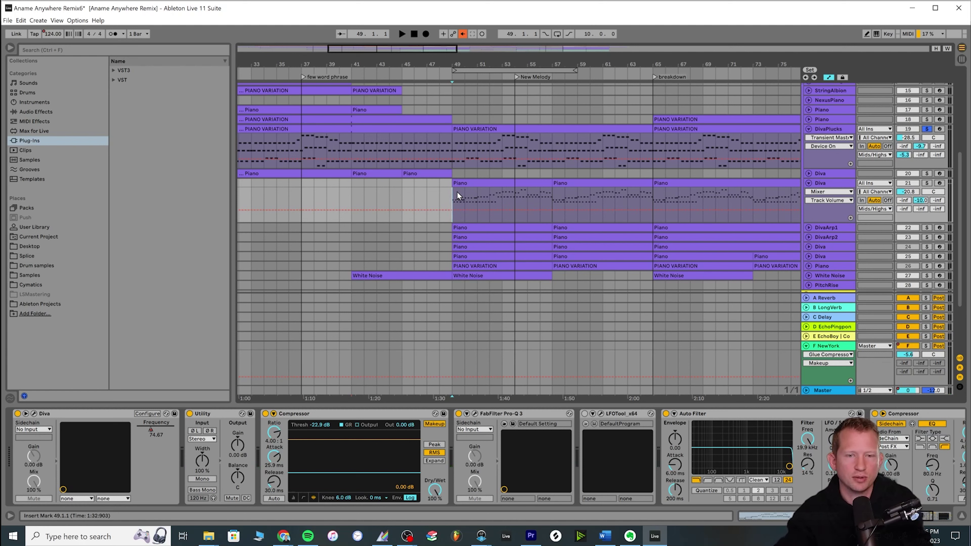
pyautogui.press('space')
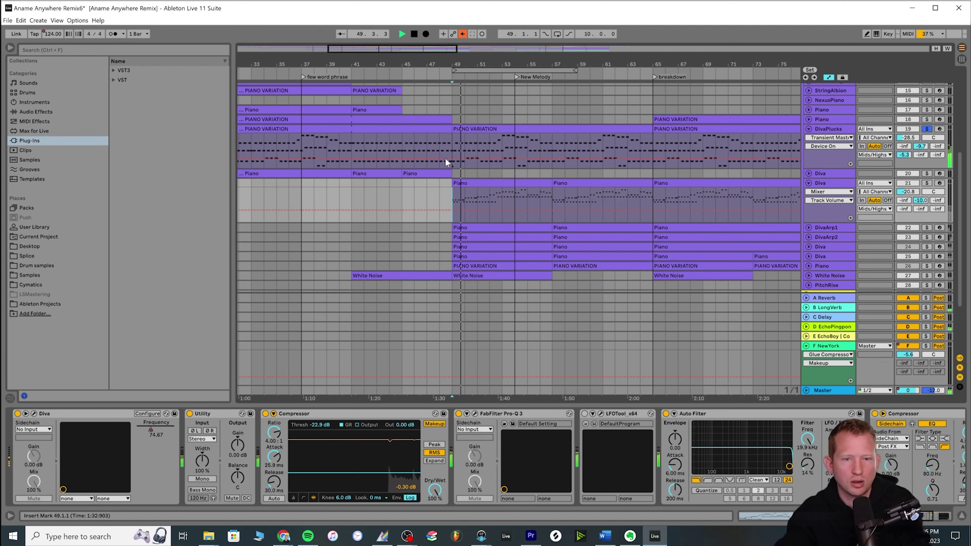
pyautogui.click(453, 151)
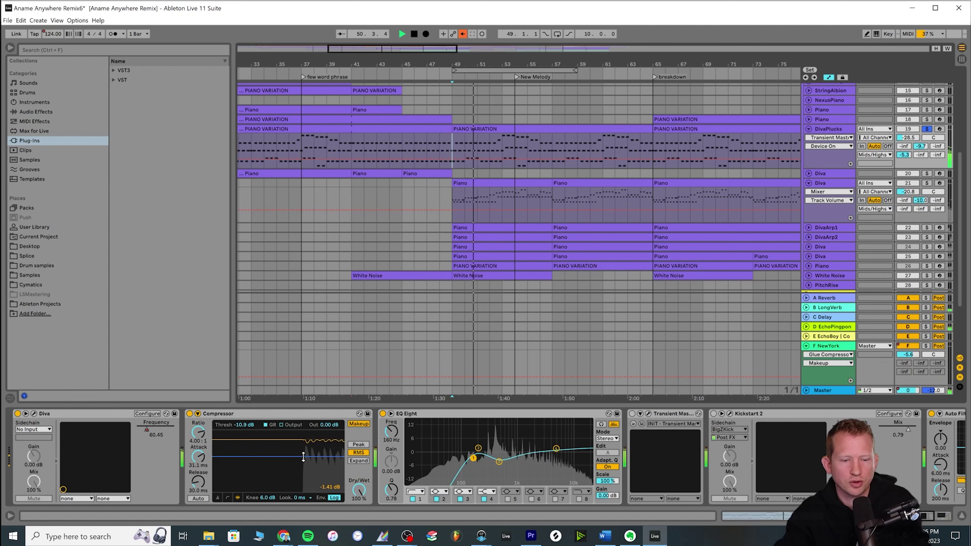
pyautogui.click(632, 414)
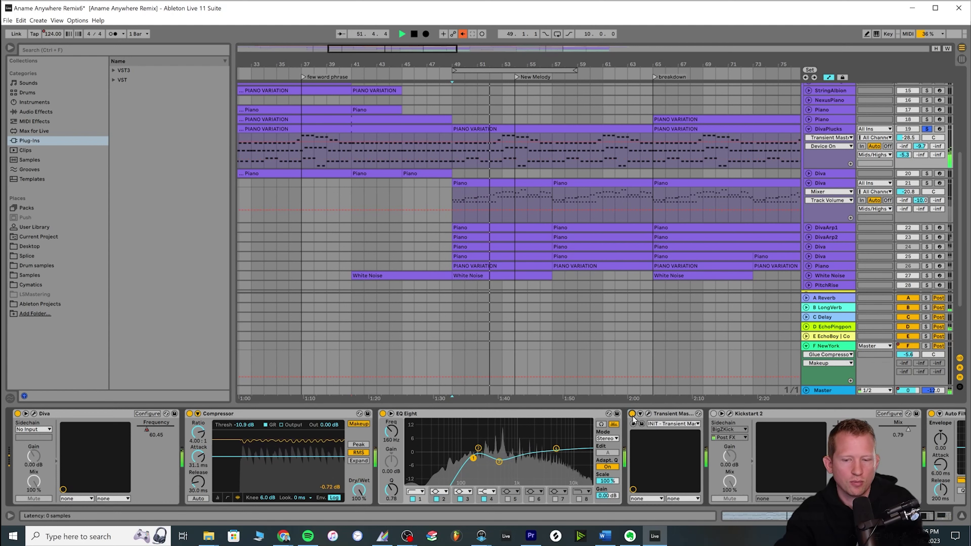
# Unsolo DivaPlucks and listen to the full mix.
pyautogui.click(927, 129)
pyautogui.press('space')
pyautogui.press('space')
pyautogui.press('space')
# Solo the Diva melody layer on track 21 and play it from bar 49.
pyautogui.moveTo(607, 64); pyautogui.dragTo(475, 57)
pyautogui.click(348, 200)
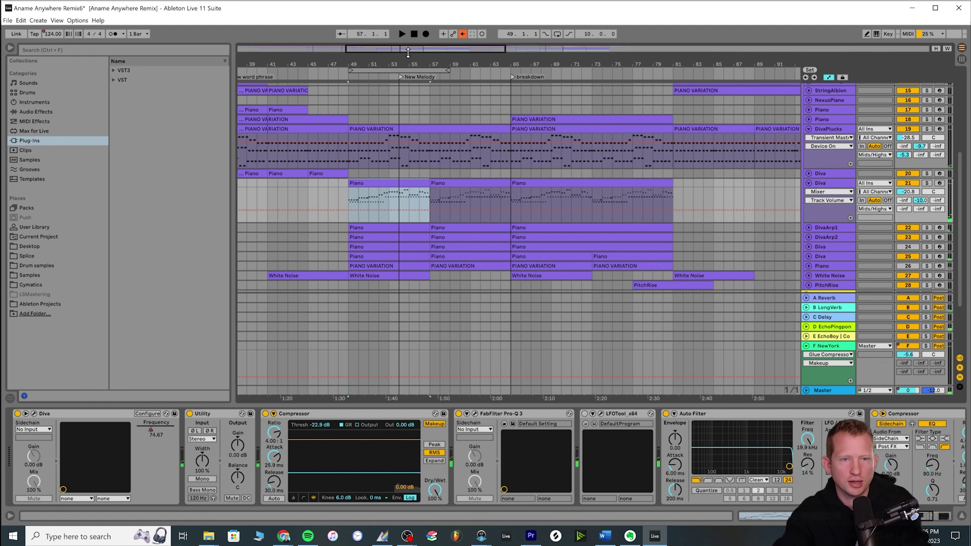
pyautogui.moveTo(408, 53); pyautogui.dragTo(406, 73)
pyautogui.click(358, 195)
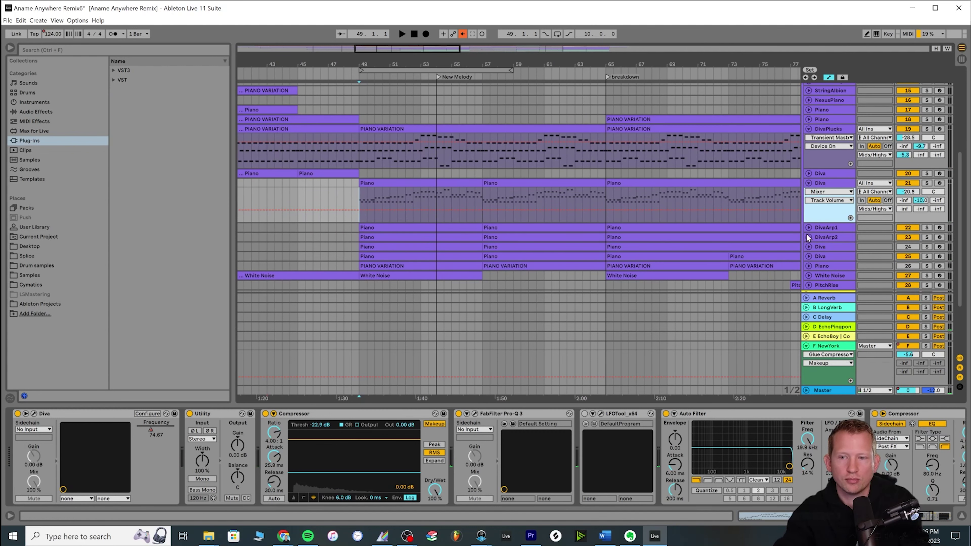
pyautogui.scroll(-2, 806, 234)
pyautogui.click(928, 163)
pyautogui.press('space')
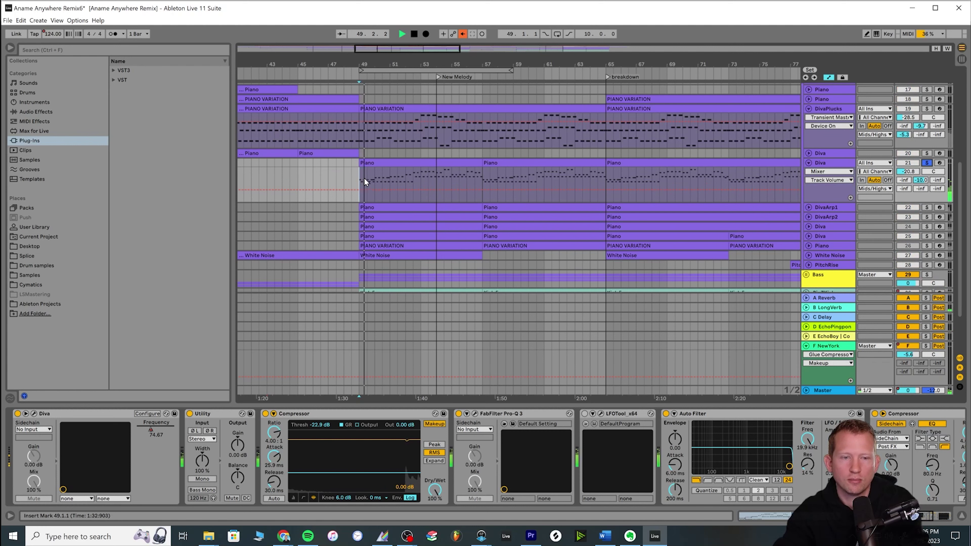
pyautogui.scroll(-2, 362, 176)
pyautogui.press('-')
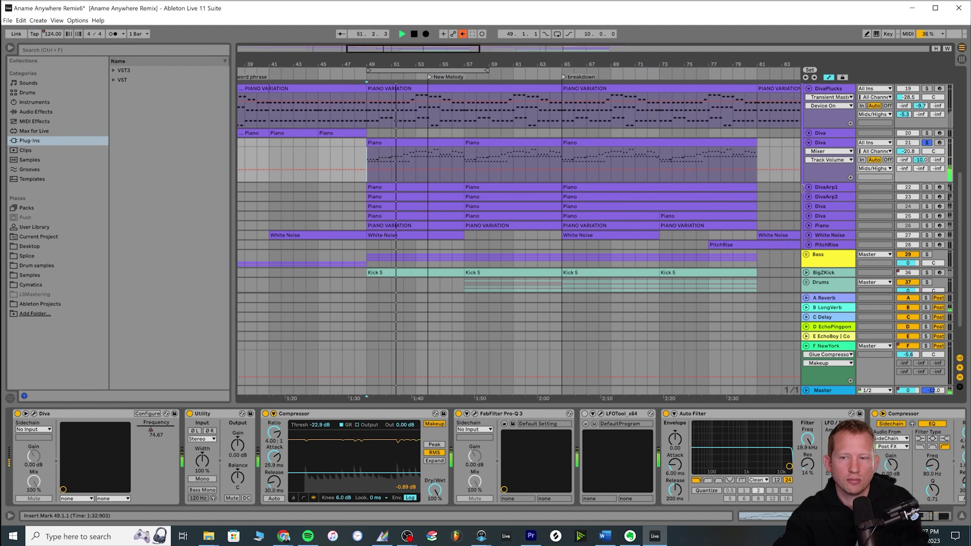
# Look through the effect chain of the soloed Diva on track 21 during playback.
pyautogui.click(372, 156)
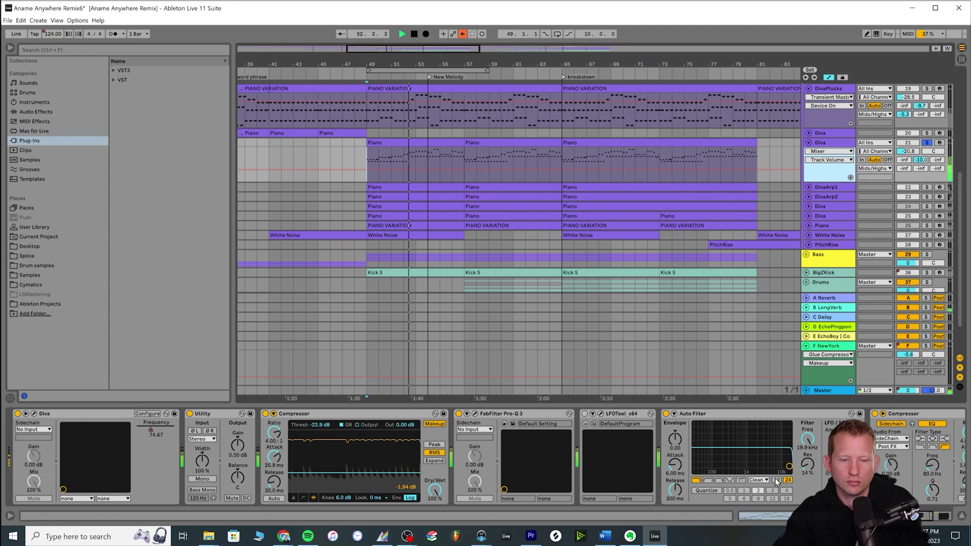
pyautogui.click(931, 517)
pyautogui.click(749, 516)
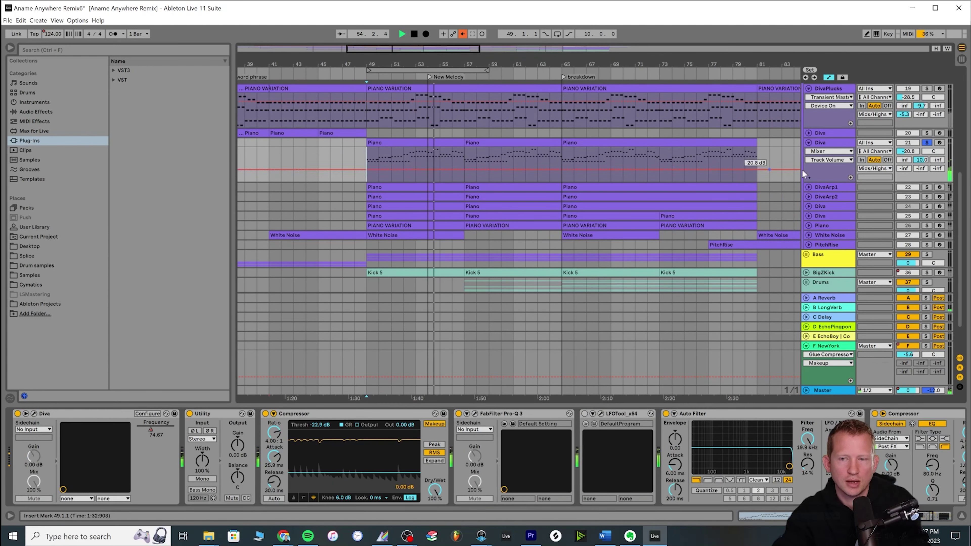
pyautogui.click(251, 377)
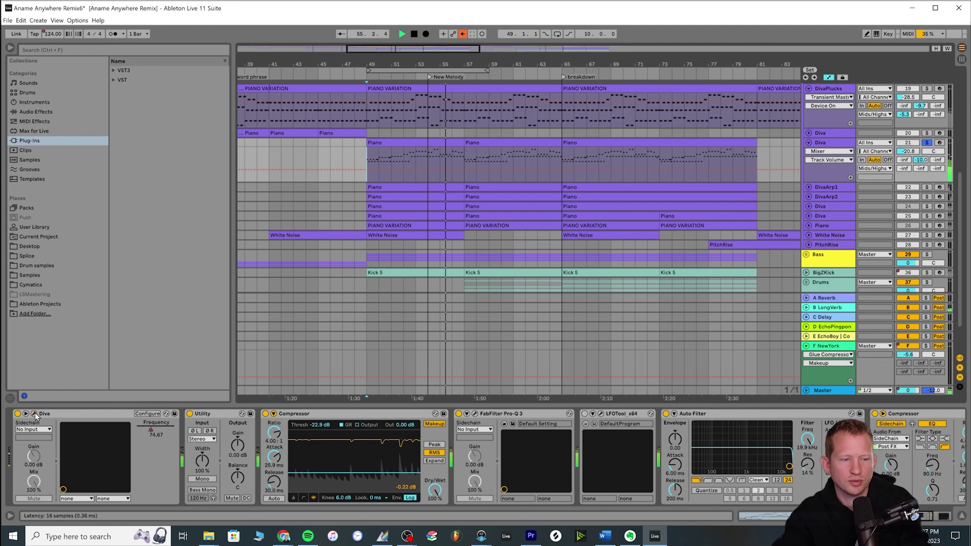
# Open the Diva synth on track 21, check its loaded preset in the preset browser, and close it.
pyautogui.click(34, 414)
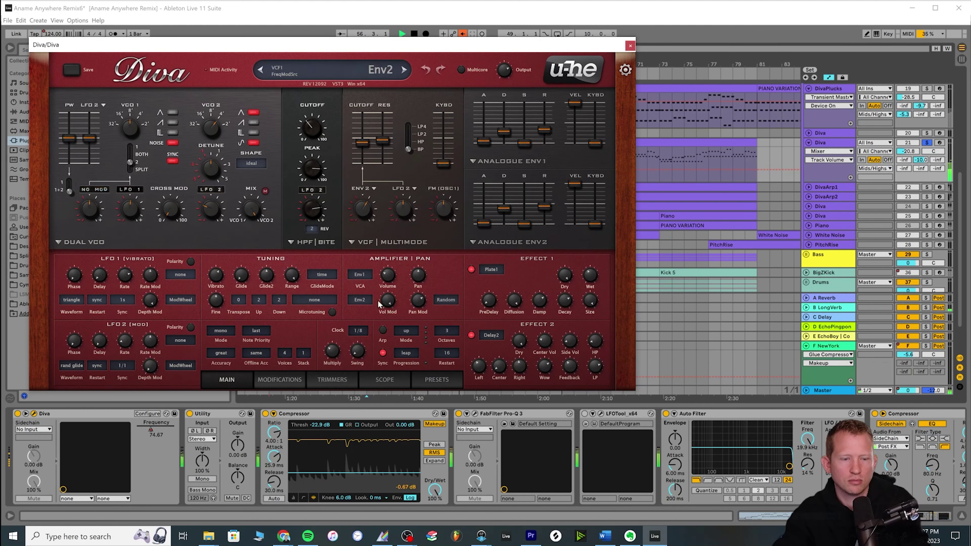
pyautogui.click(432, 378)
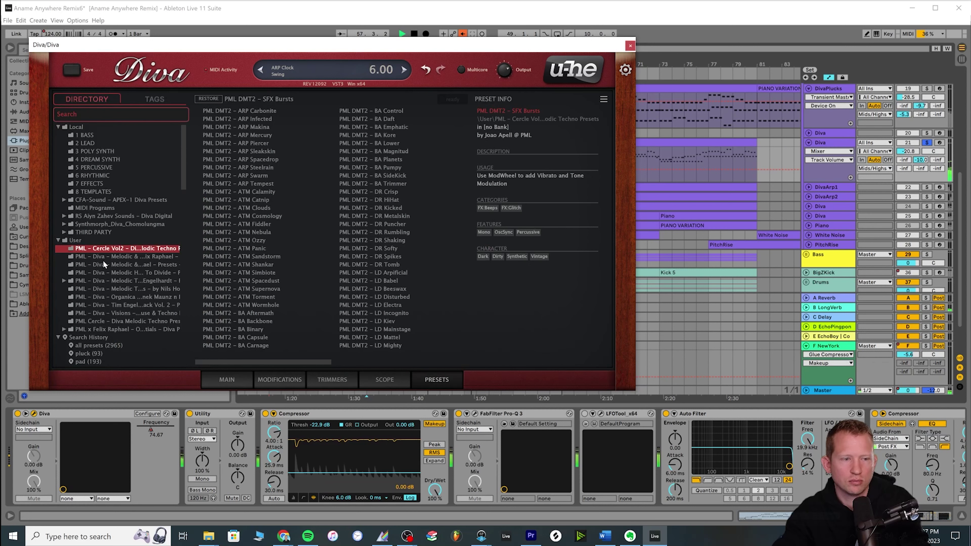
pyautogui.scroll(-3, 283, 352)
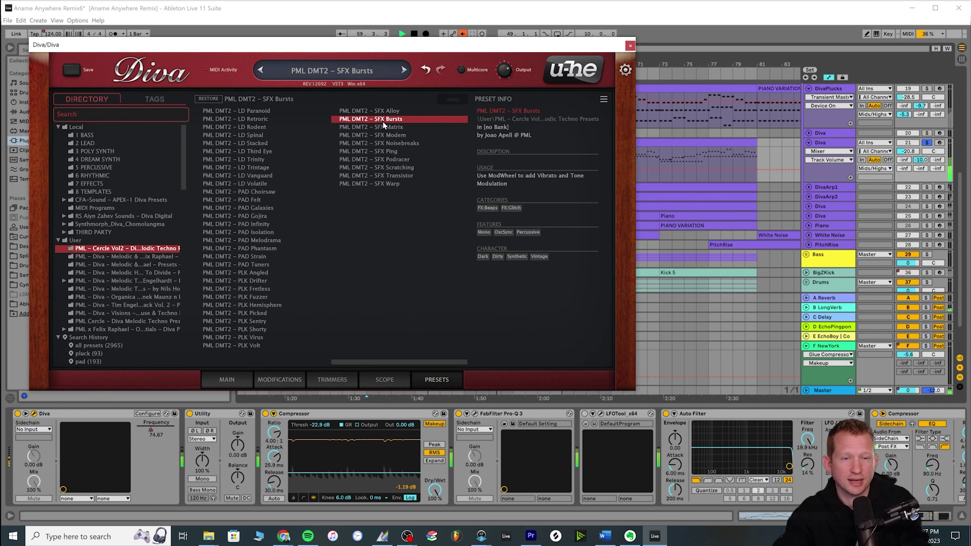
pyautogui.click(630, 46)
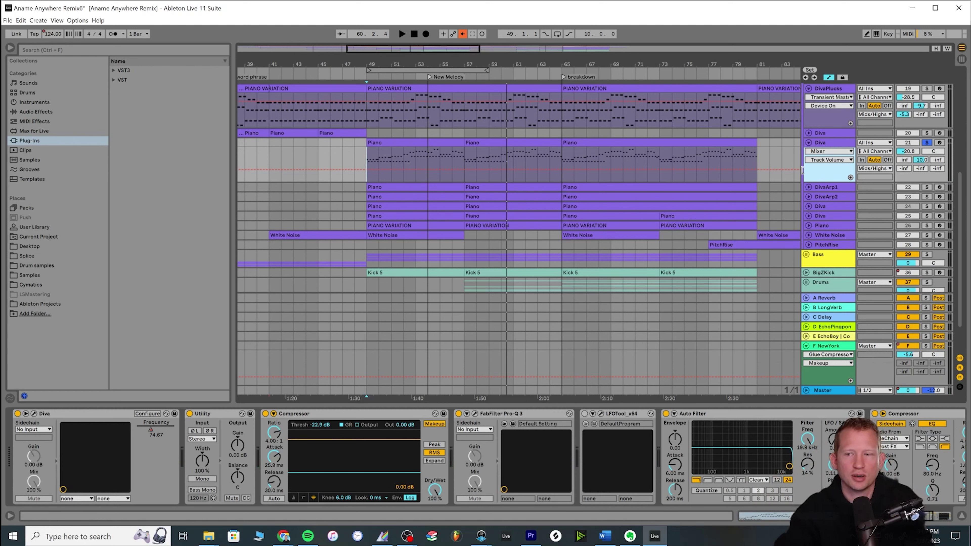
# Unsolo the Diva on track 21 and play the full mix from bar 49.
pyautogui.click(928, 142)
pyautogui.click(366, 157)
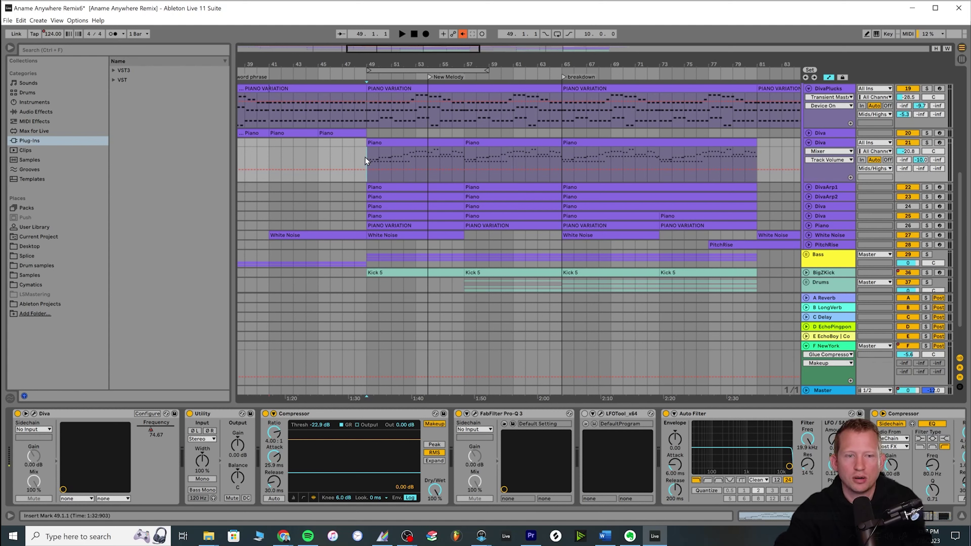
pyautogui.press('space')
# Set the volume of Diva track 21 to -21.0 dB, muting and unmuting it to compare the mix.
pyautogui.click(908, 142)
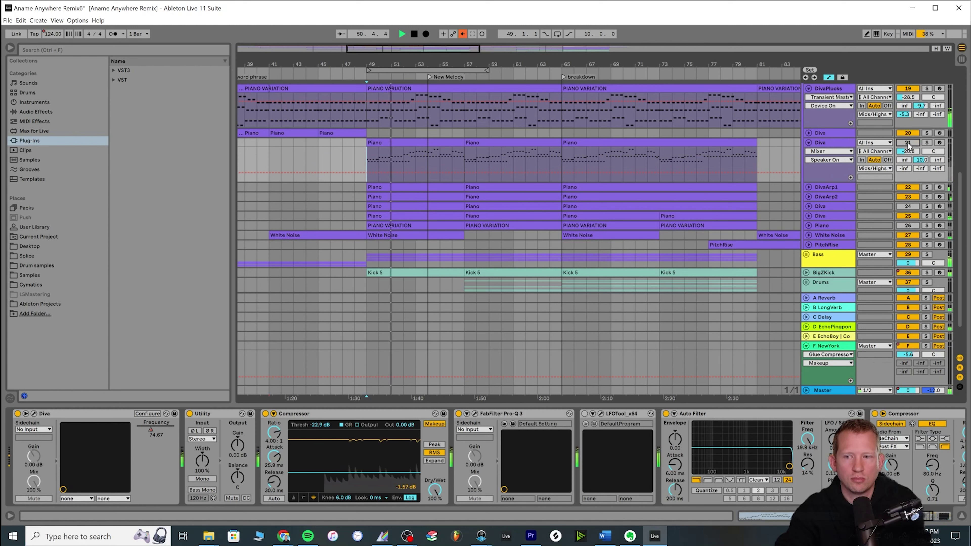
pyautogui.click(909, 146)
pyautogui.click(909, 151)
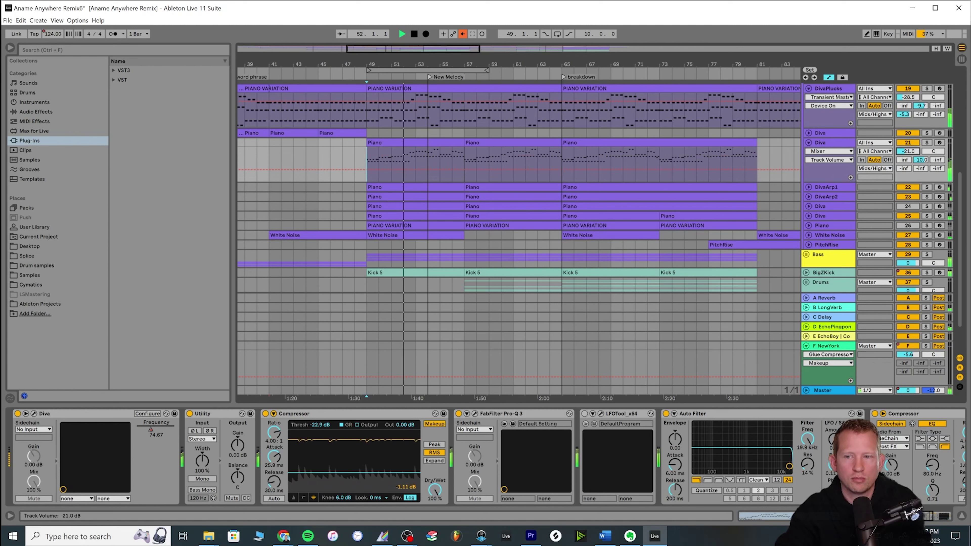
pyautogui.click(910, 144)
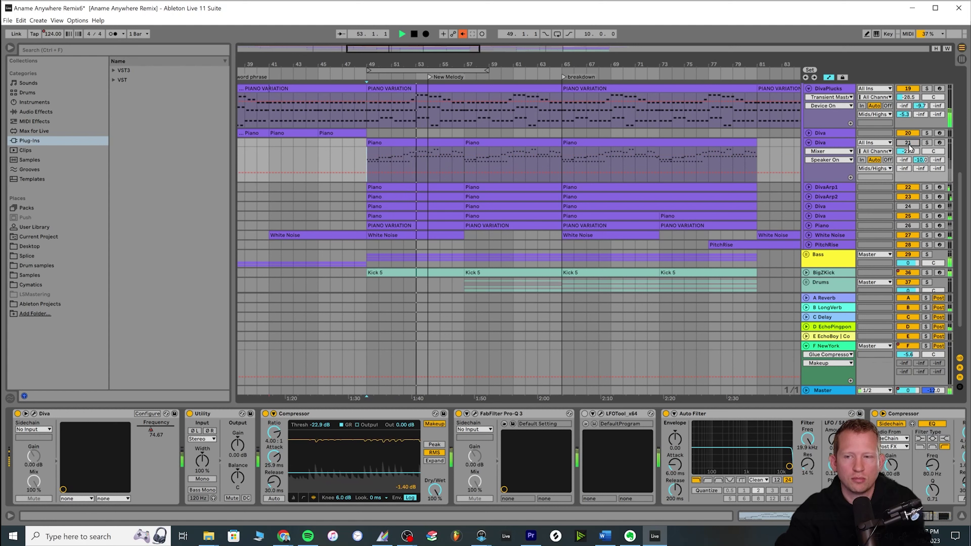
pyautogui.click(910, 144)
# Replay the full mix from bar 49 and review the device chain of Diva track 21.
pyautogui.click(835, 168)
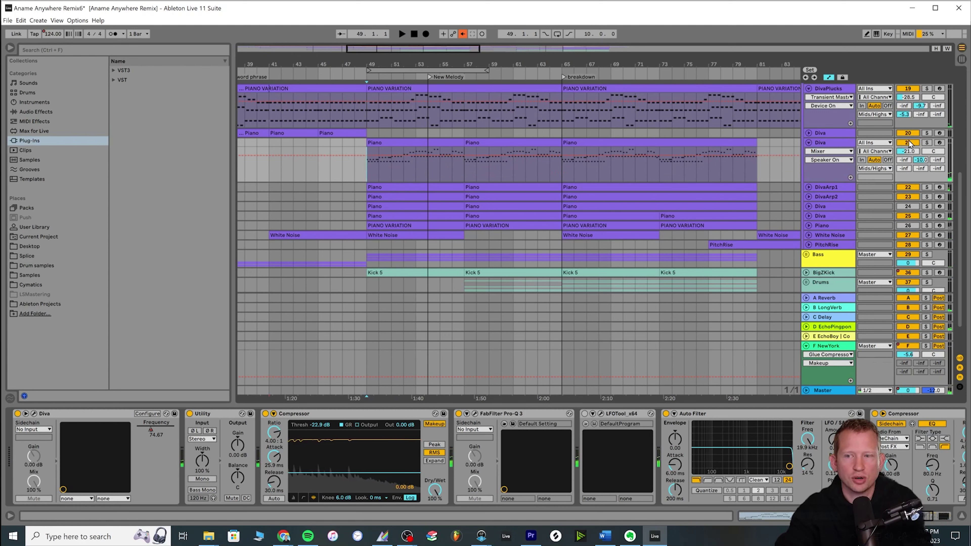
pyautogui.press('space')
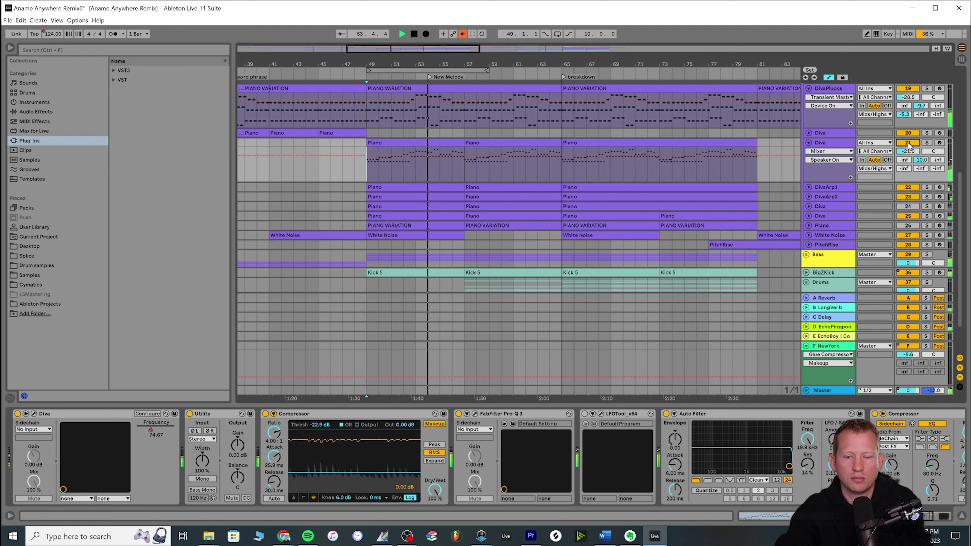
pyautogui.click(824, 170)
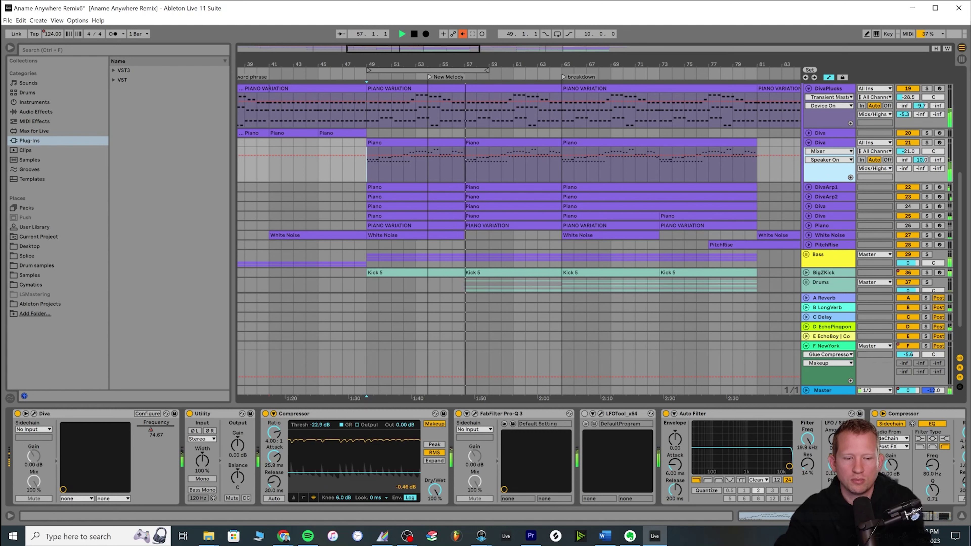
pyautogui.click(930, 517)
pyautogui.moveTo(930, 517); pyautogui.dragTo(912, 517)
# Unfold the DivaArp1 and DivaArp2 tracks to show their notes and automation.
pyautogui.click(834, 187)
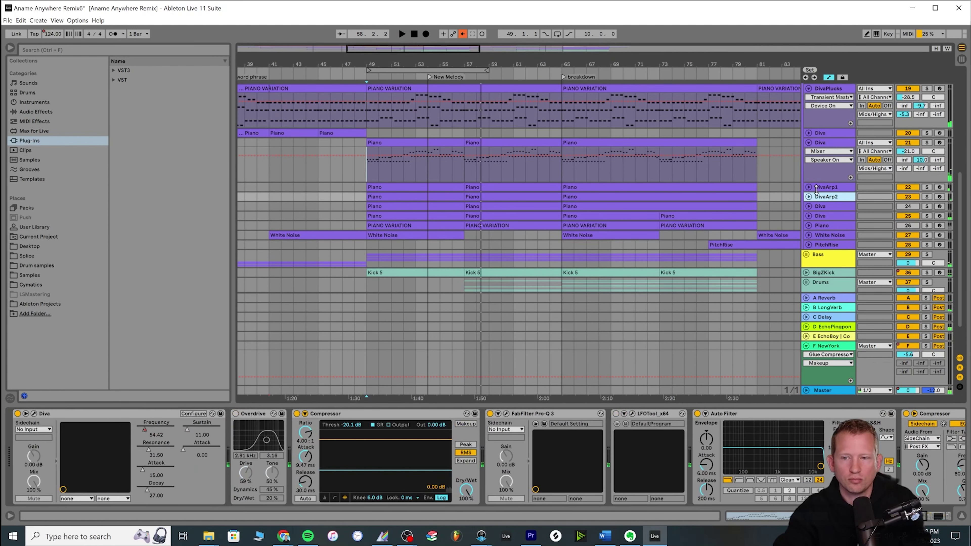
pyautogui.click(810, 196)
pyautogui.click(809, 187)
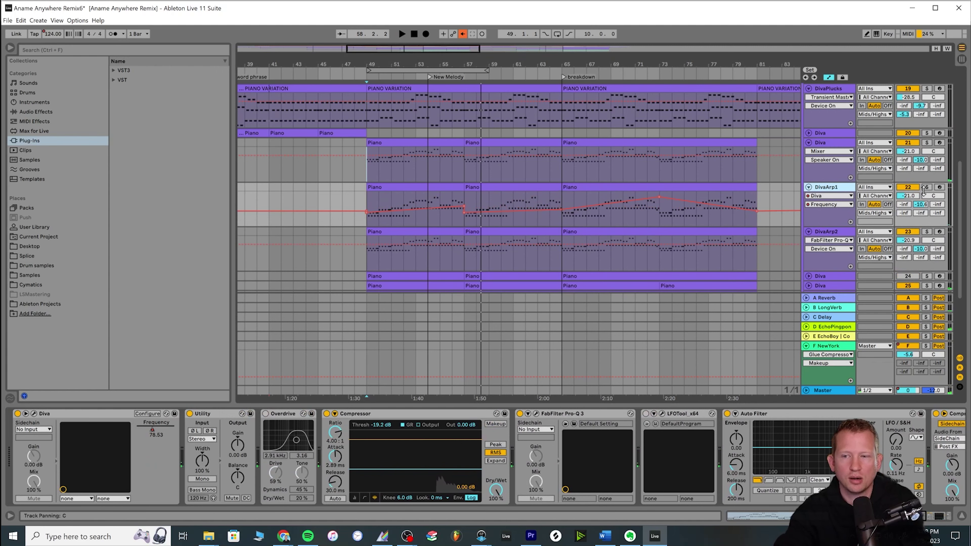
# Solo DivaArp1, play it from bar 49, and look through the rest of its effect chain.
pyautogui.click(926, 187)
pyautogui.press('space')
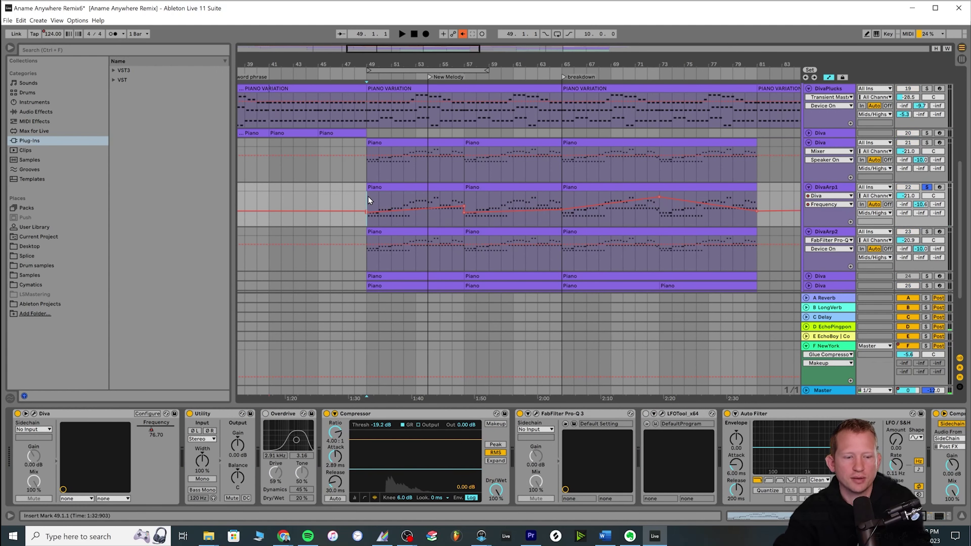
pyautogui.press('space')
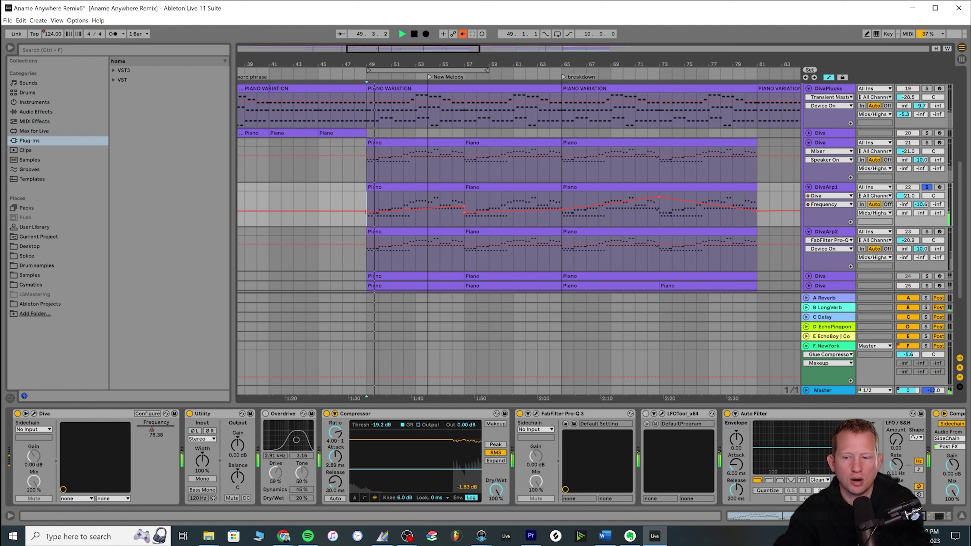
pyautogui.hscroll(5, 348, 441)
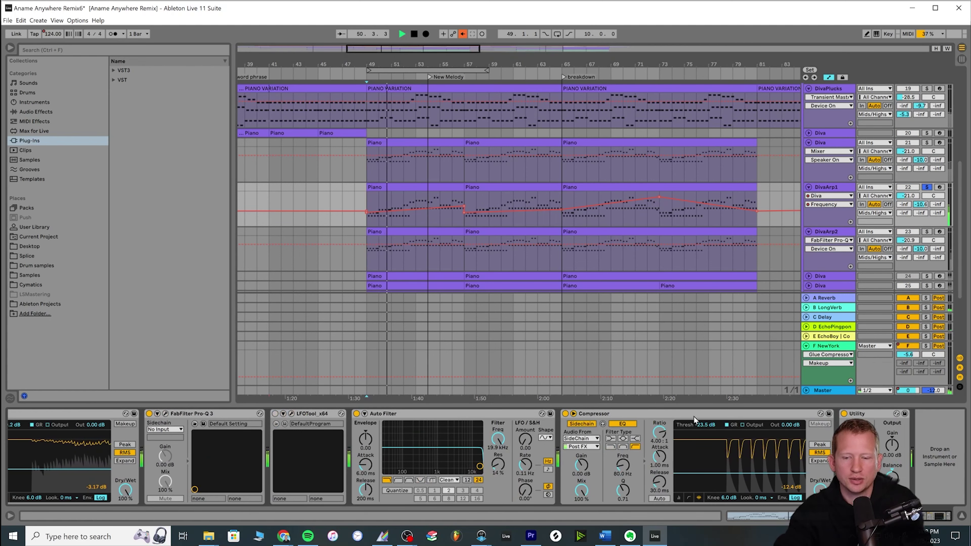
# Solo DivaArp2, play it from bar 49, and inspect its FabFilter Pro-Q 3 curve.
pyautogui.click(927, 232)
pyautogui.click(835, 259)
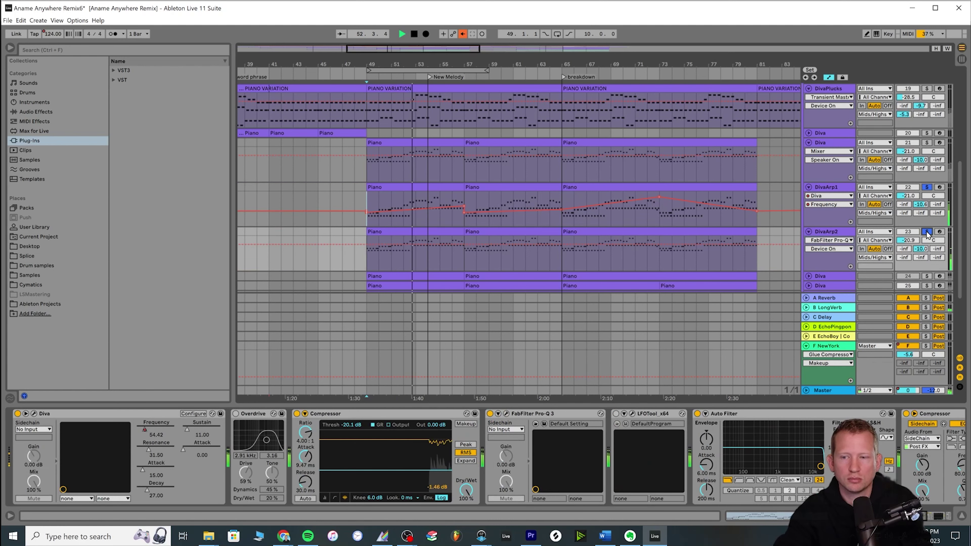
pyautogui.click(828, 261)
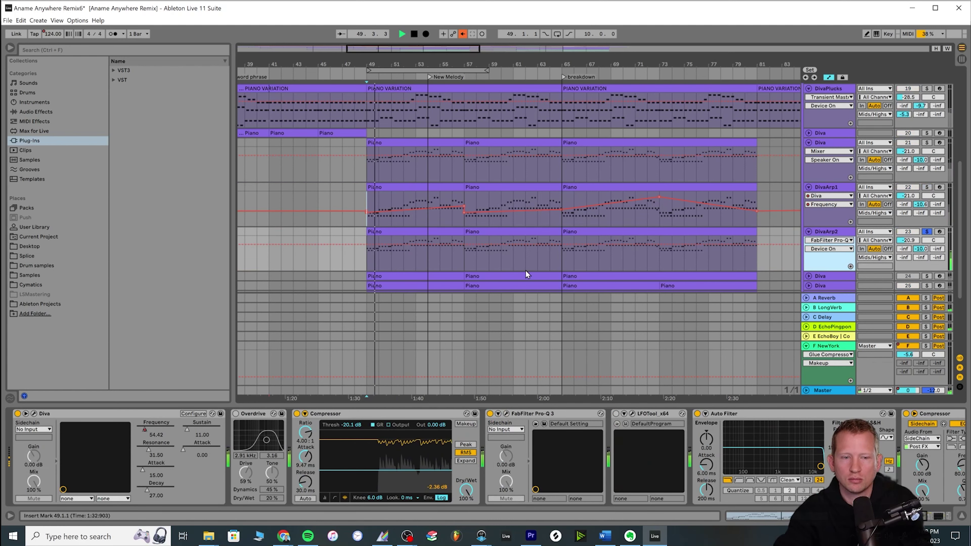
pyautogui.click(365, 266)
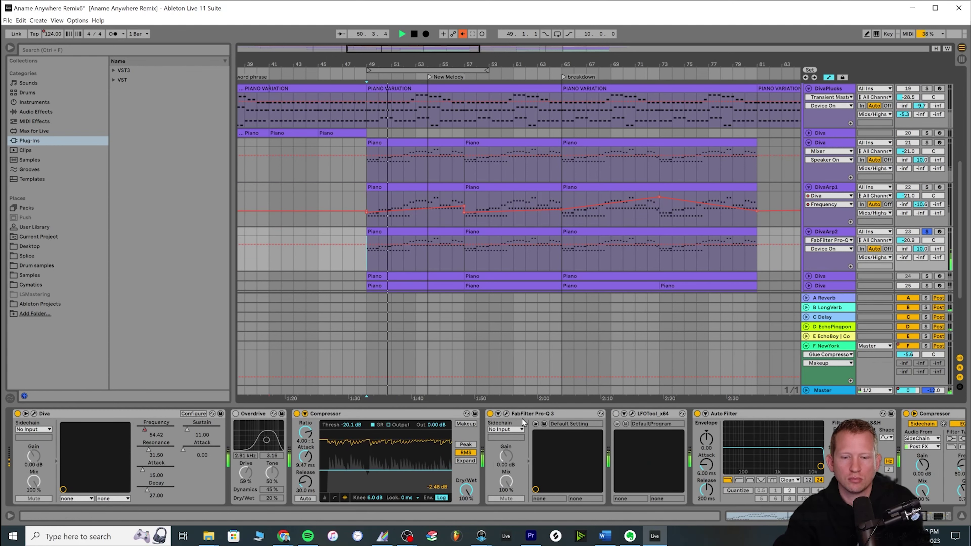
pyautogui.click(508, 413)
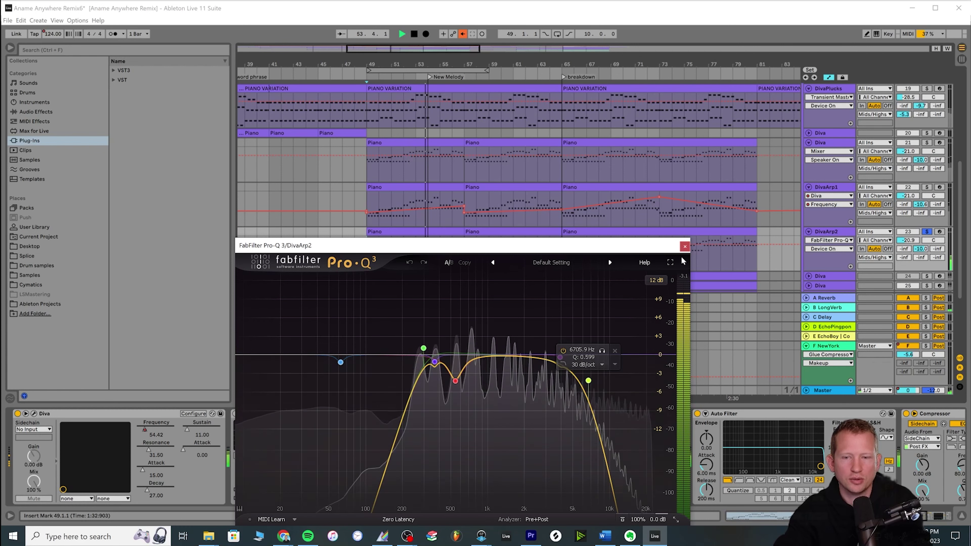
pyautogui.click(685, 247)
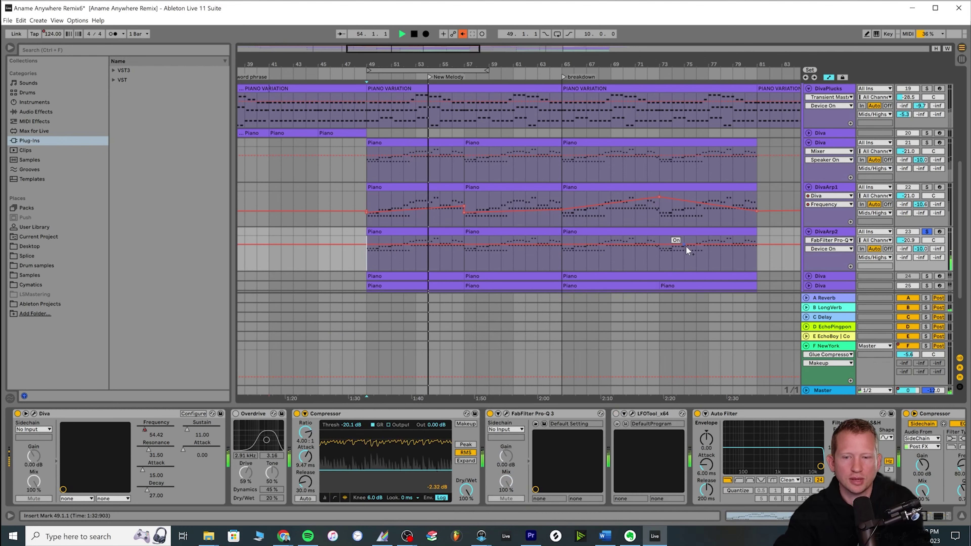
# Solo DivaArp1 together with DivaArp2, and replay the arps in the full mix from bar 49.
pyautogui.keyDown('ctrl'); pyautogui.click(927, 187); pyautogui.keyUp('ctrl')
pyautogui.click(822, 223)
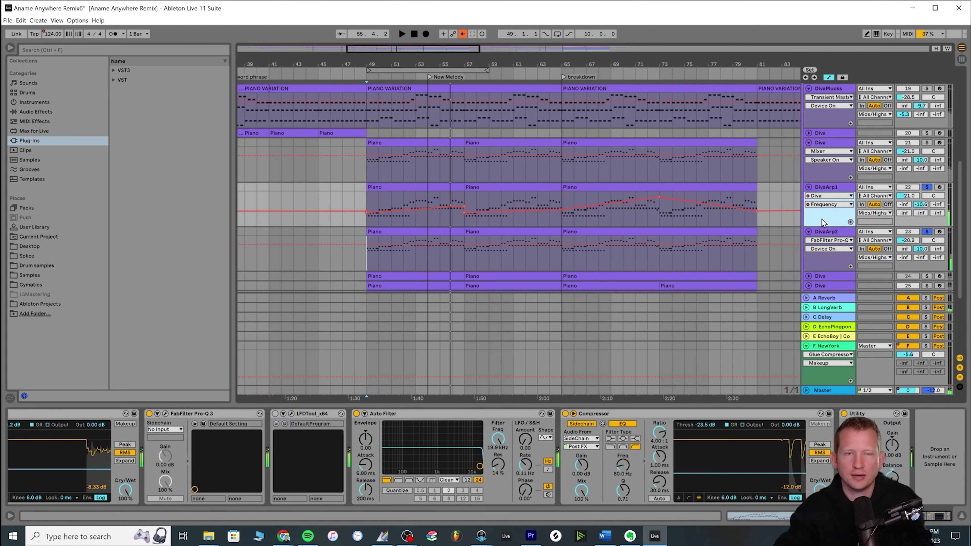
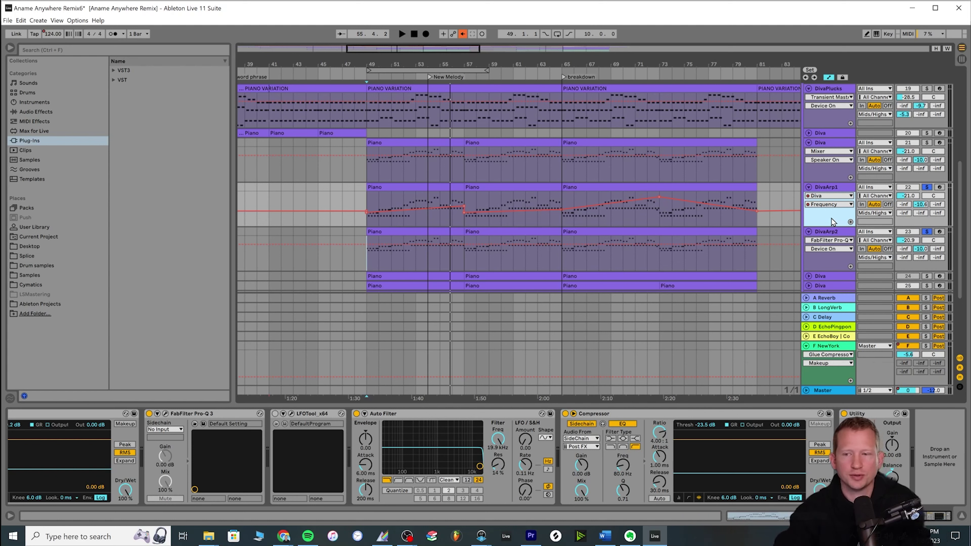
pyautogui.press('space')
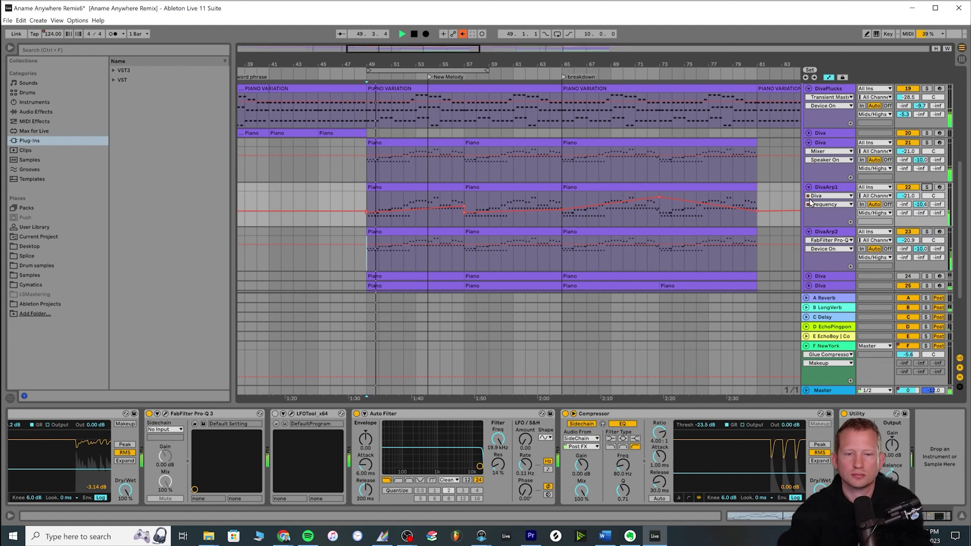
# Fold the DivaArp1 and DivaArp2 tracks and unfold Diva track 24 to show its notes and device chain.
pyautogui.click(808, 187)
pyautogui.click(809, 197)
pyautogui.scroll(-1, 781, 209)
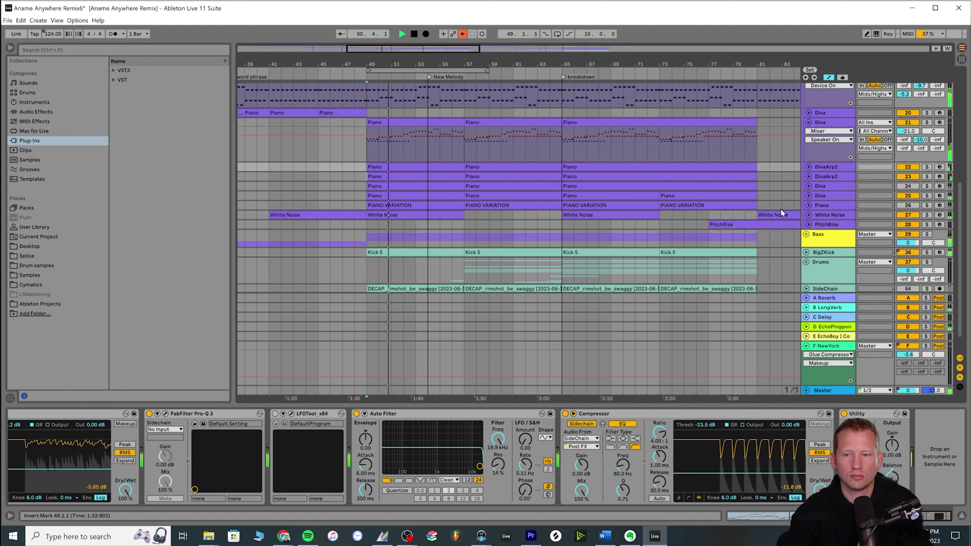
pyautogui.click(809, 186)
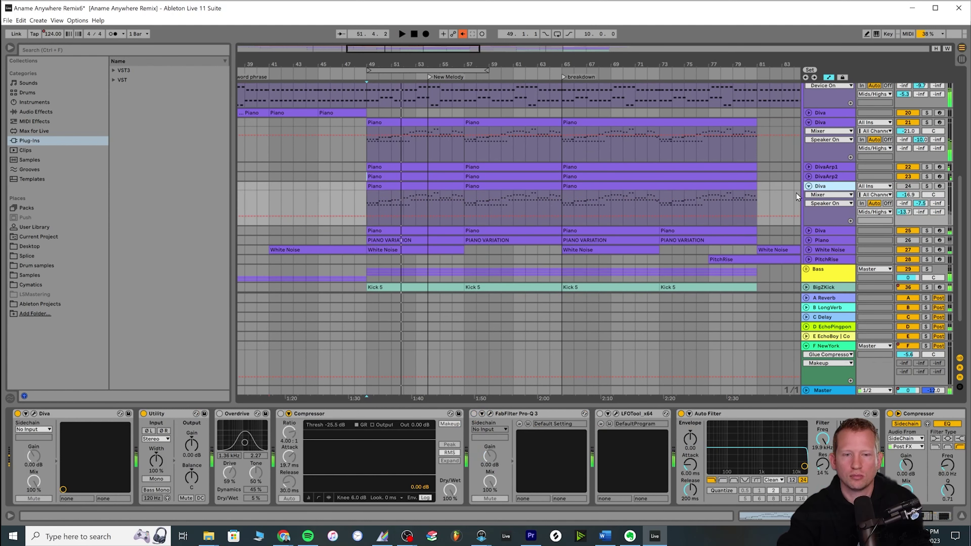
# Solo Diva track 24 and play it on its own from bar 49.
pyautogui.press('space')
pyautogui.click(927, 186)
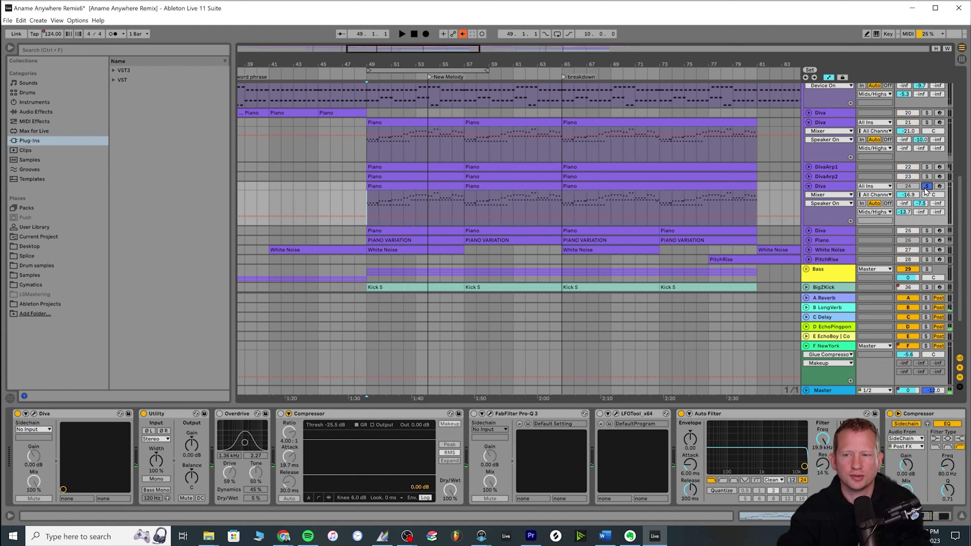
pyautogui.press('space')
pyautogui.click(817, 214)
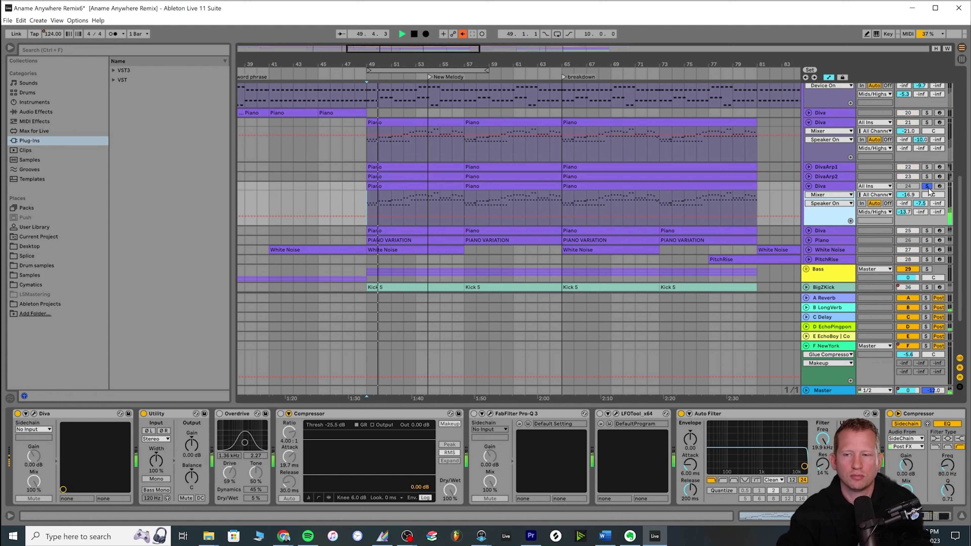
pyautogui.click(821, 190)
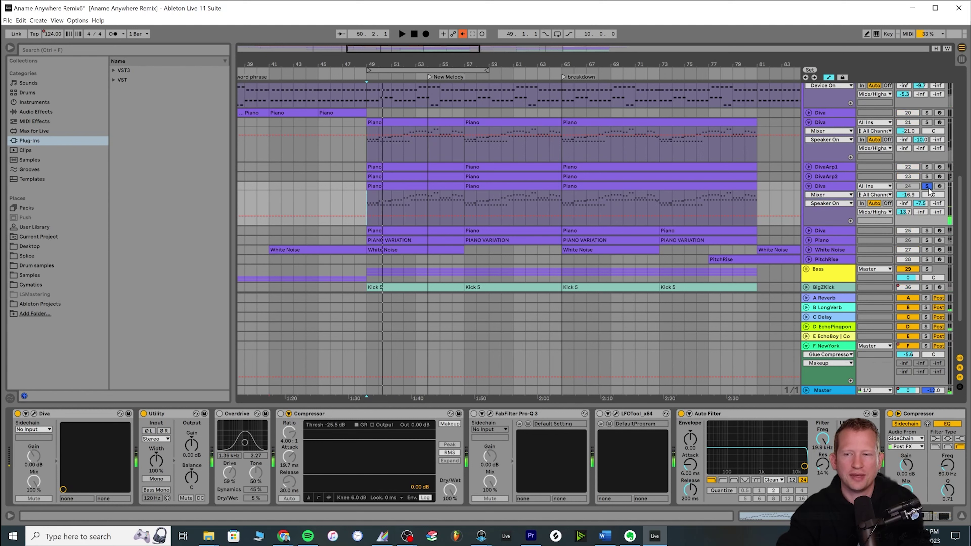
pyautogui.click(828, 220)
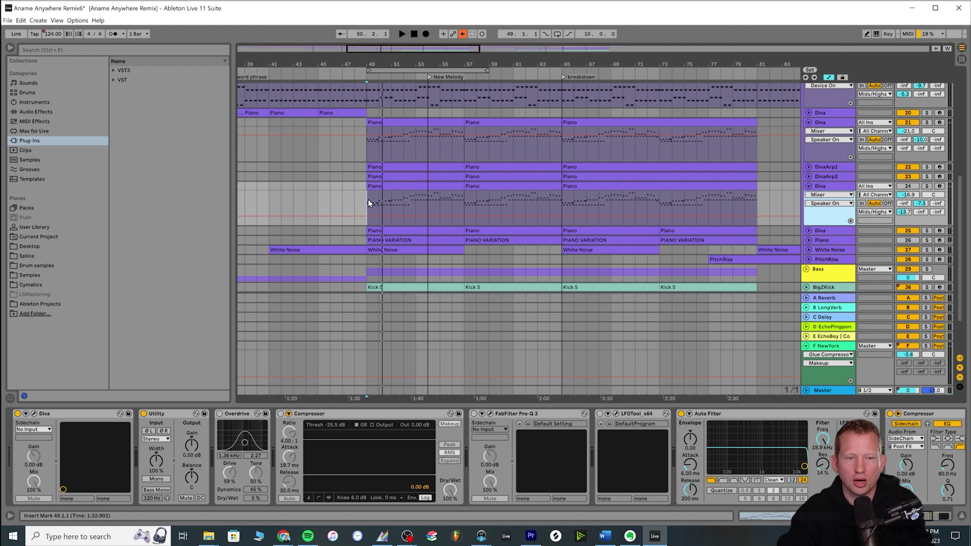
# Replay the full mix from bar 49, switching Diva track 24 on and off to compare its contribution.
pyautogui.press('space')
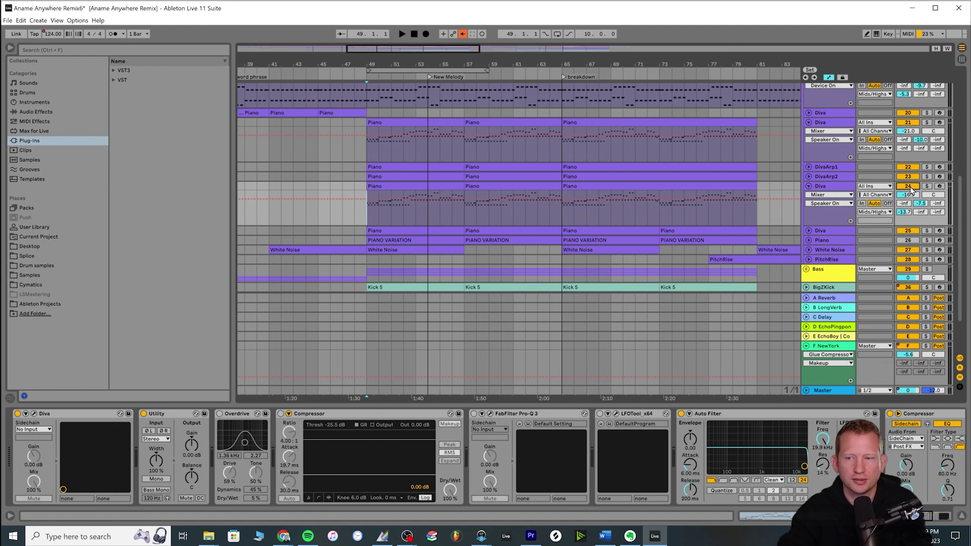
pyautogui.press('space')
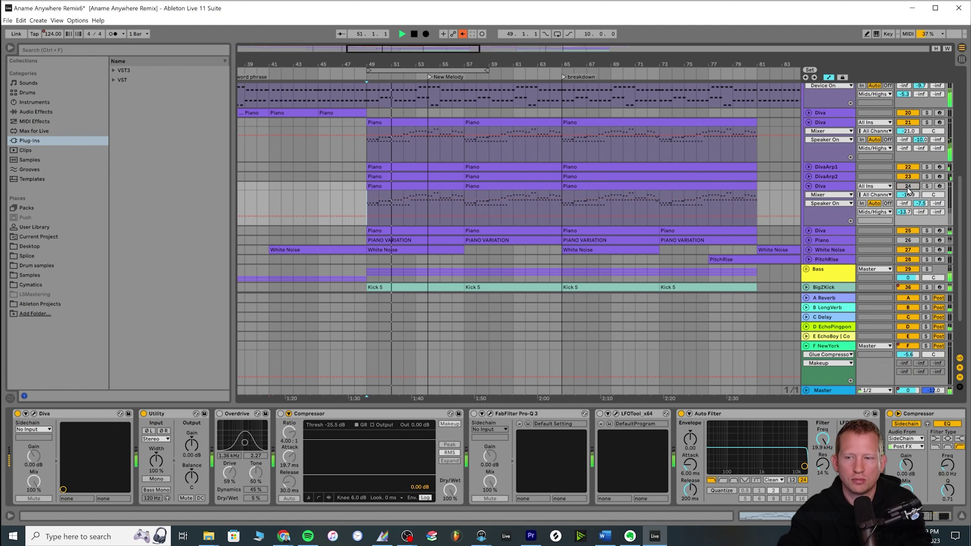
pyautogui.click(908, 186)
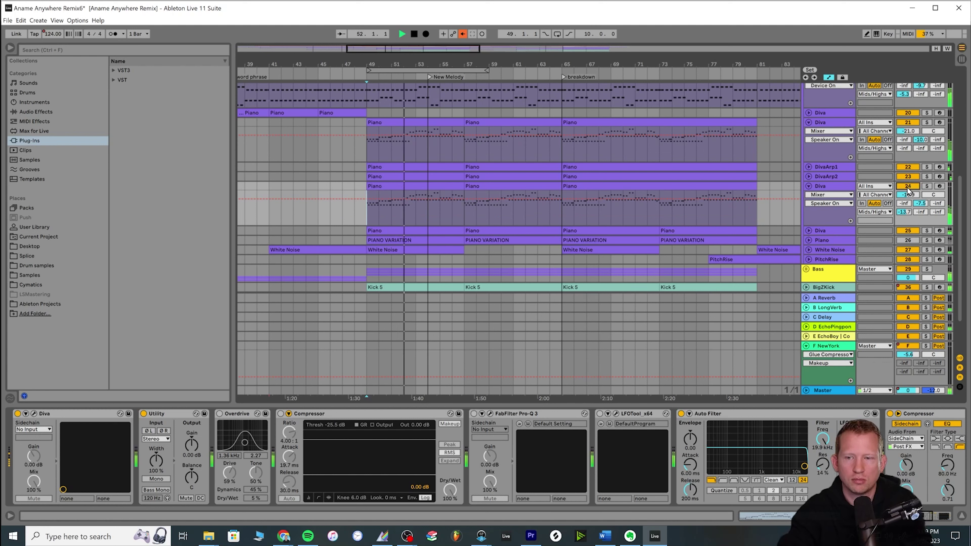
pyautogui.click(907, 186)
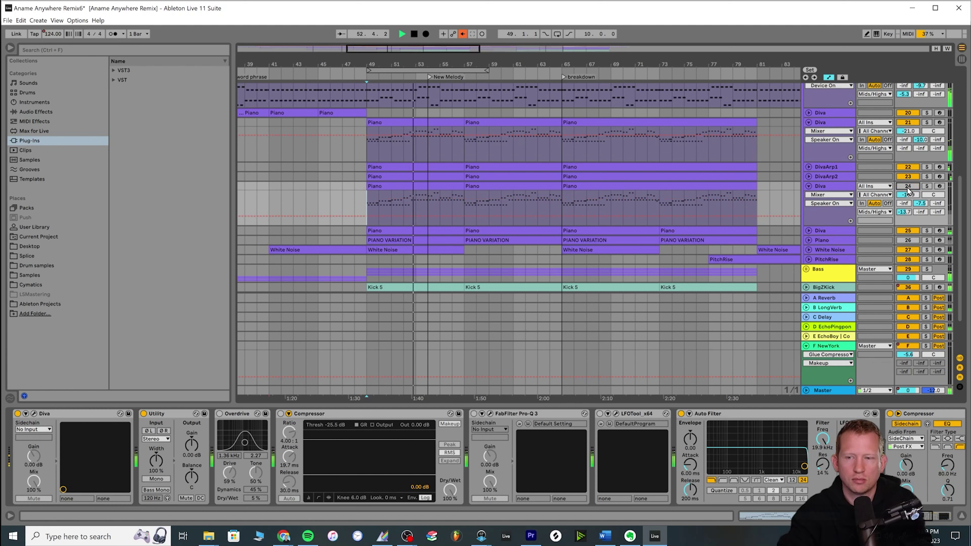
# Fold Diva track 24, then select and solo Diva track 25 during playback to hear it and show its devices.
pyautogui.click(809, 186)
pyautogui.click(827, 195)
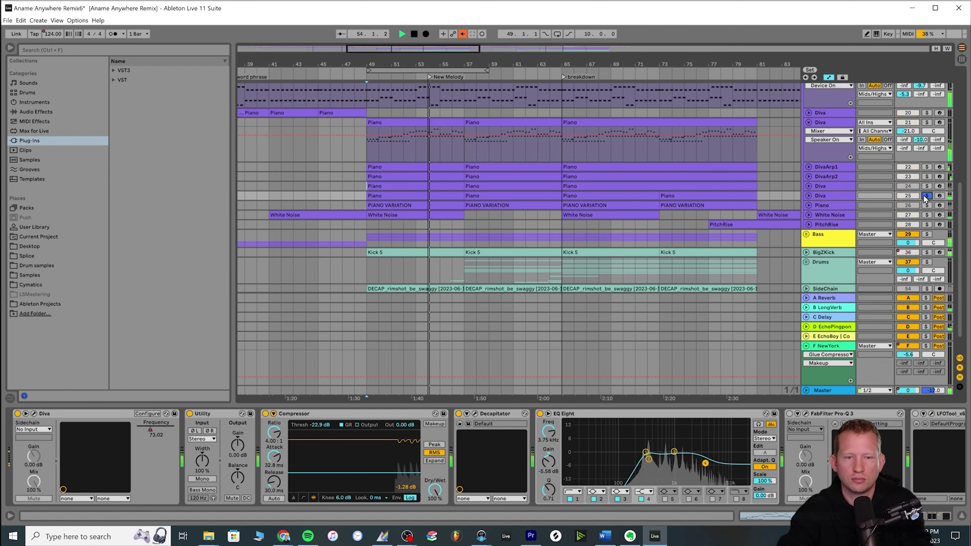
# Unfold Diva track 25, set its volume to -19.6 dB and turn off its solo to hear it in the full mix.
pyautogui.click(810, 195)
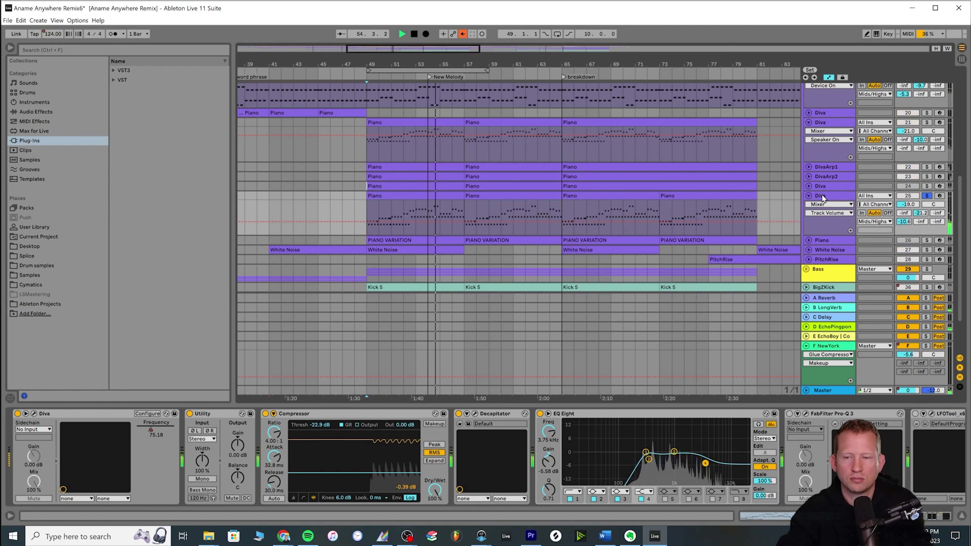
pyautogui.click(927, 196)
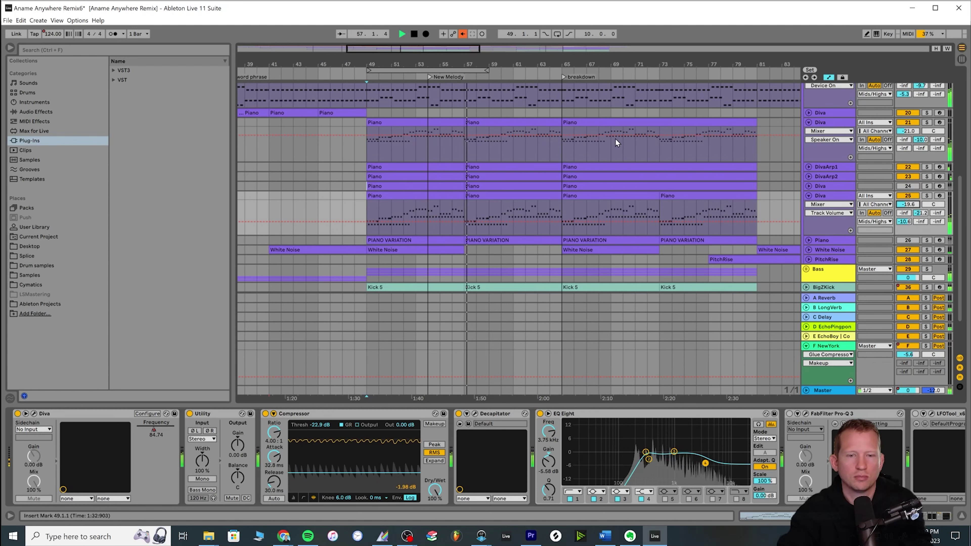
pyautogui.moveTo(648, 64); pyautogui.dragTo(584, 62)
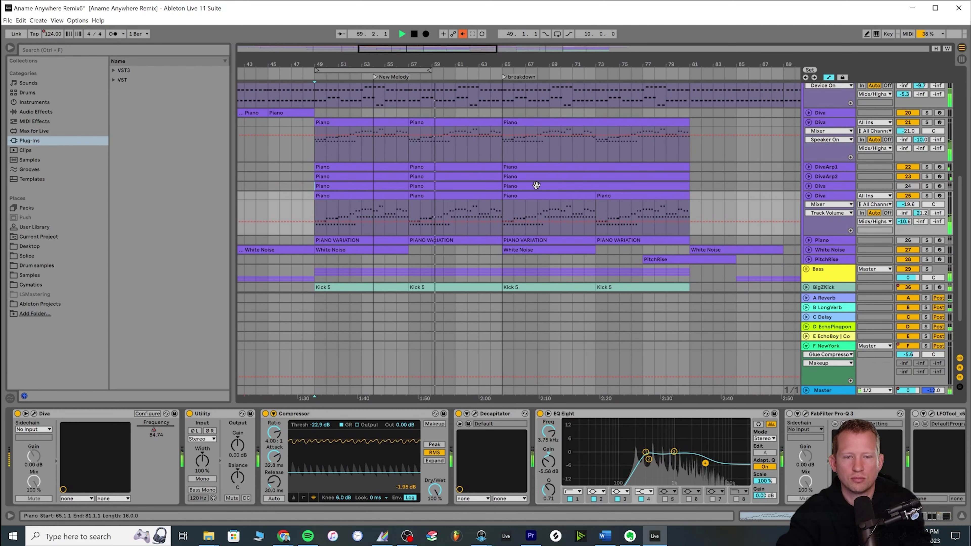
pyautogui.click(408, 210)
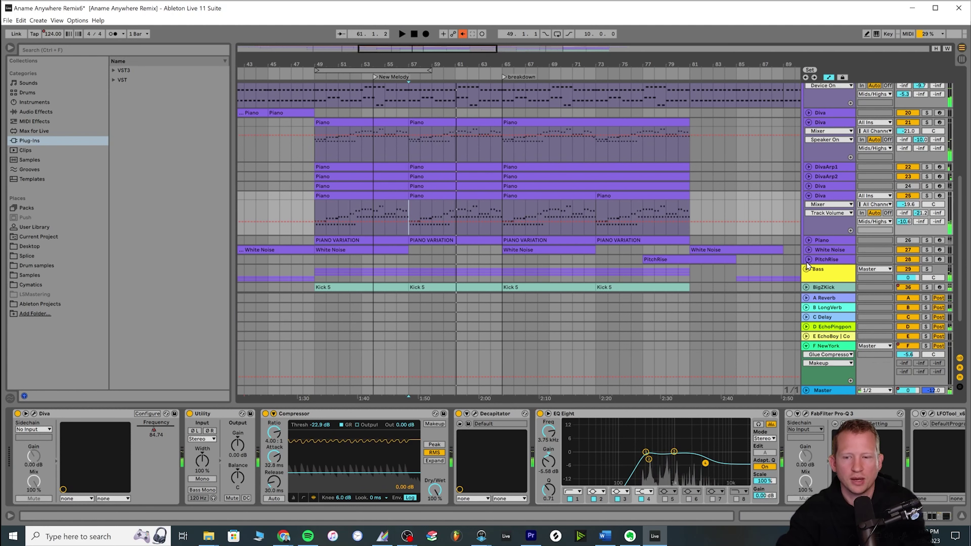
# Collapse Diva tracks 25 and 21 and unfold the Bass group to show its tracks.
pyautogui.click(810, 195)
pyautogui.click(808, 122)
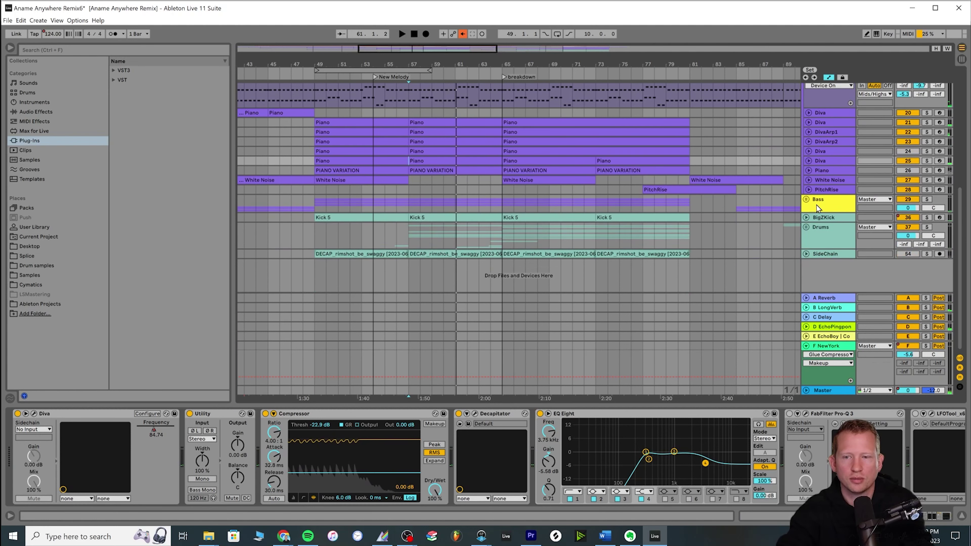
pyautogui.click(816, 203)
pyautogui.click(806, 199)
pyautogui.scroll(-3, 498, 199)
pyautogui.hscroll(-3, 800, 233)
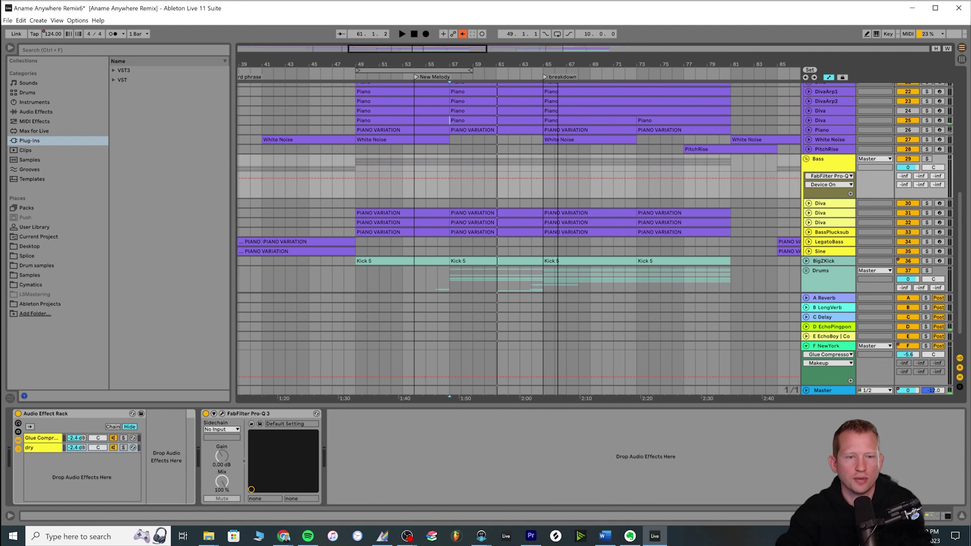
# Unfold Diva tracks 31 and 32 and the BassPlucksub track in the Bass group to show their clips.
pyautogui.click(809, 213)
pyautogui.scroll(-2, 709, 238)
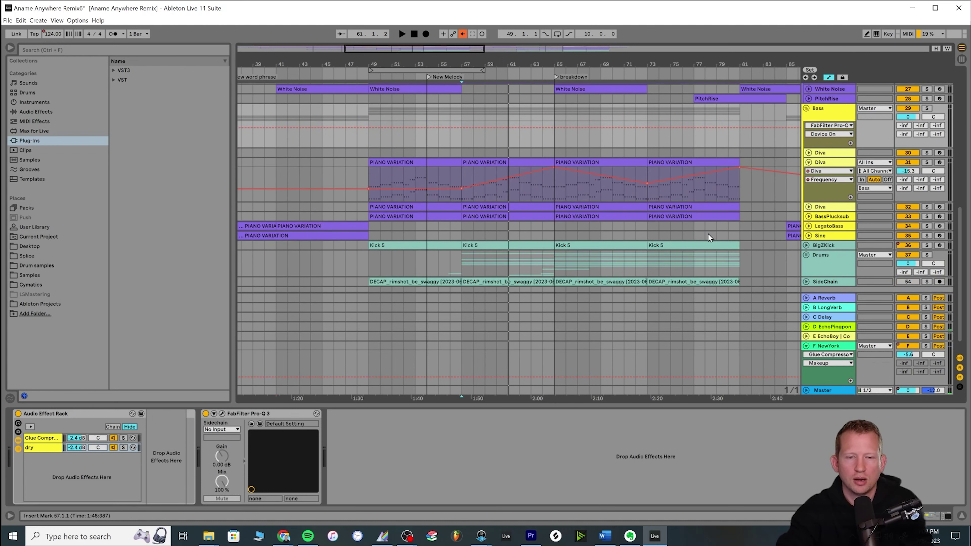
pyautogui.press('+')
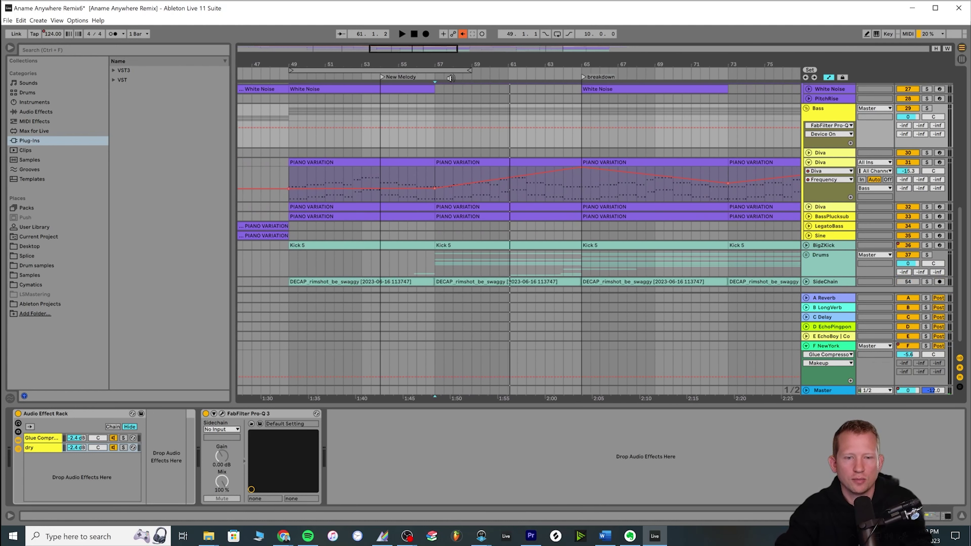
pyautogui.click(810, 217)
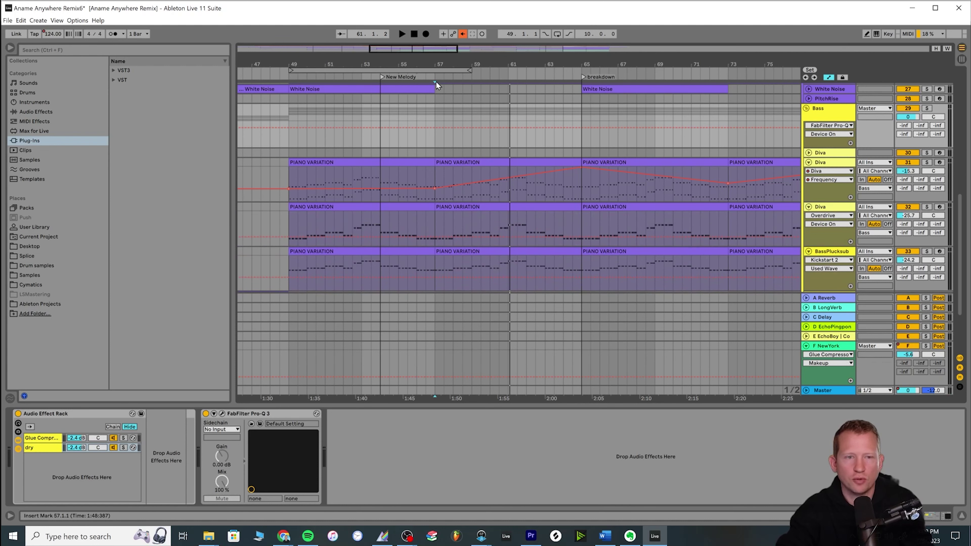
pyautogui.hscroll(-3, 519, 230)
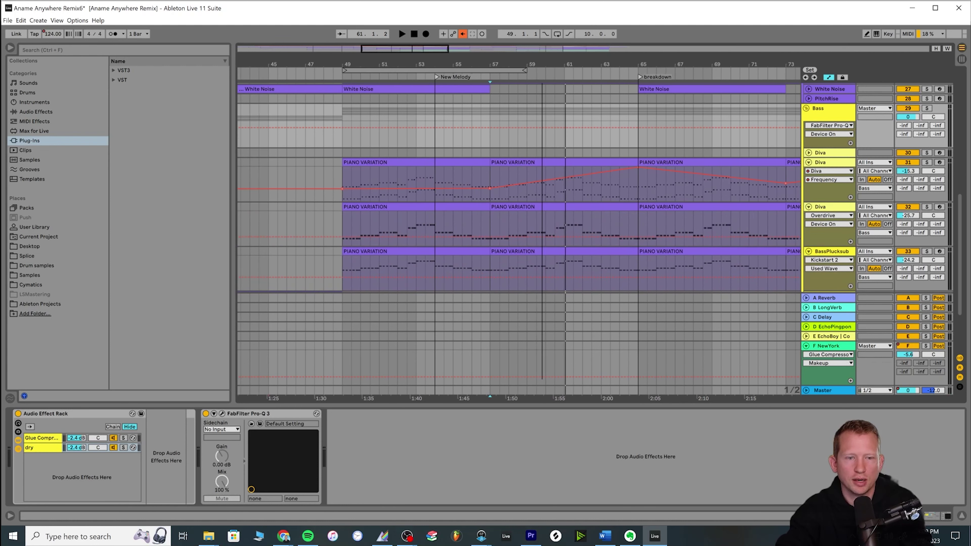
# Solo the BassPlucksub track and listen to it from bar 49.
pyautogui.click(341, 171)
pyautogui.scroll(-1, 803, 235)
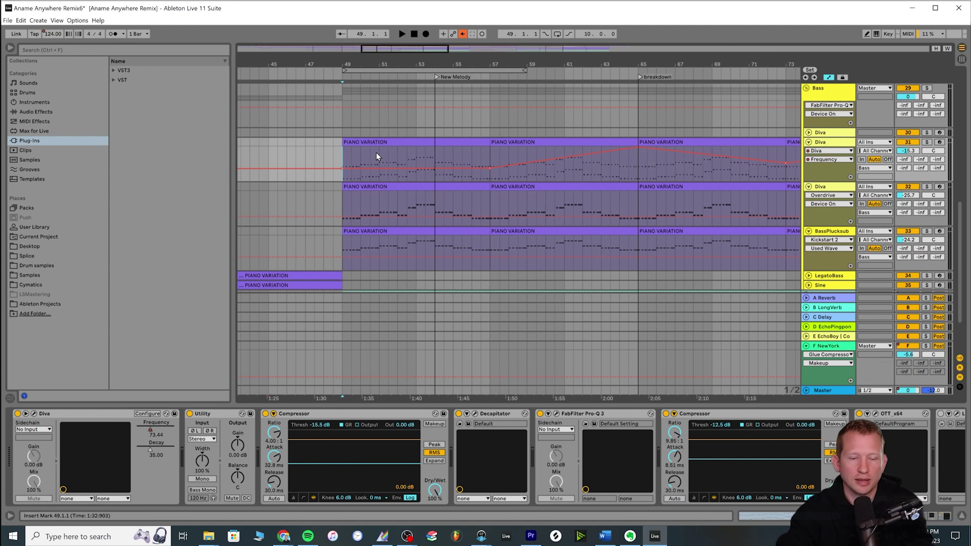
pyautogui.click(825, 267)
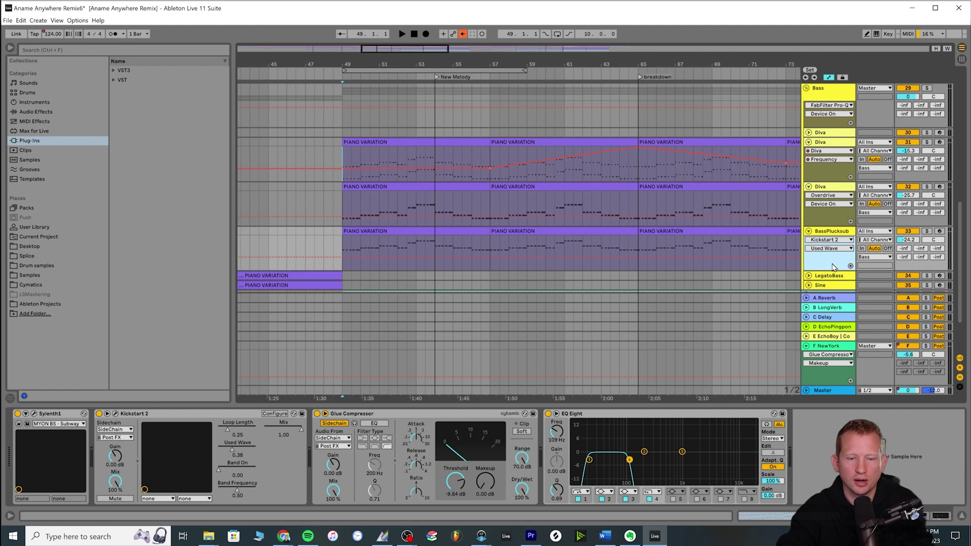
pyautogui.click(927, 232)
pyautogui.press('space')
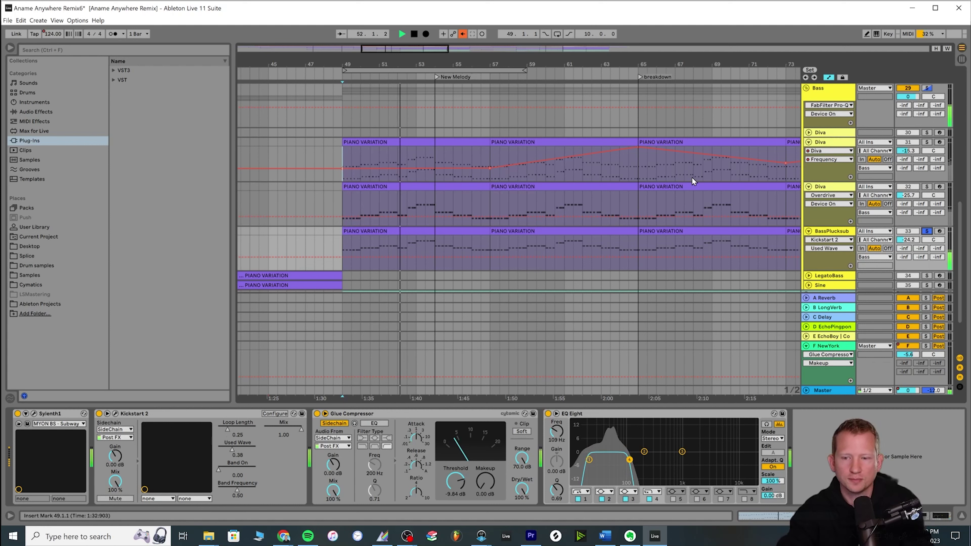
pyautogui.click(344, 207)
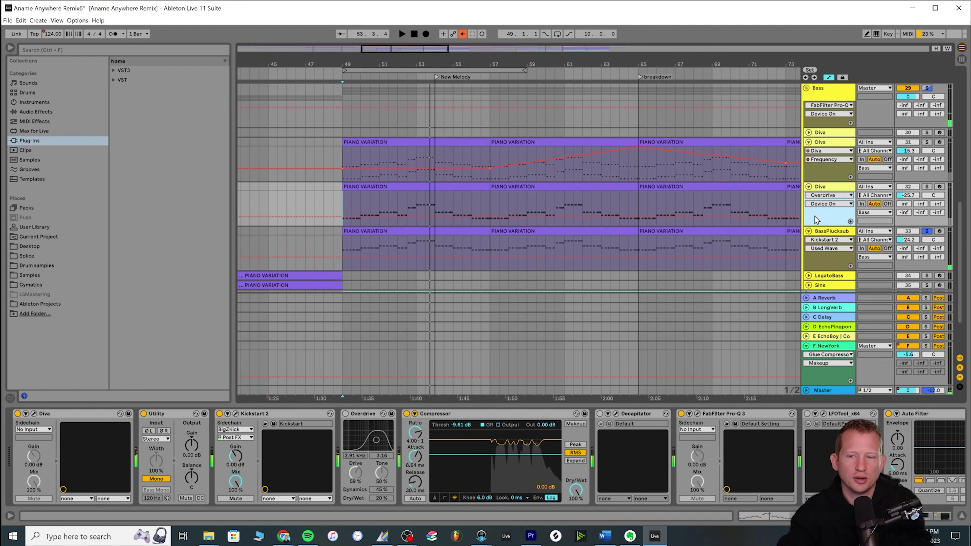
# Solo Diva track 31, play it from bar 49 and raise its FabFilter Pro-Q 3 low cut to about 150 Hz.
pyautogui.click(825, 175)
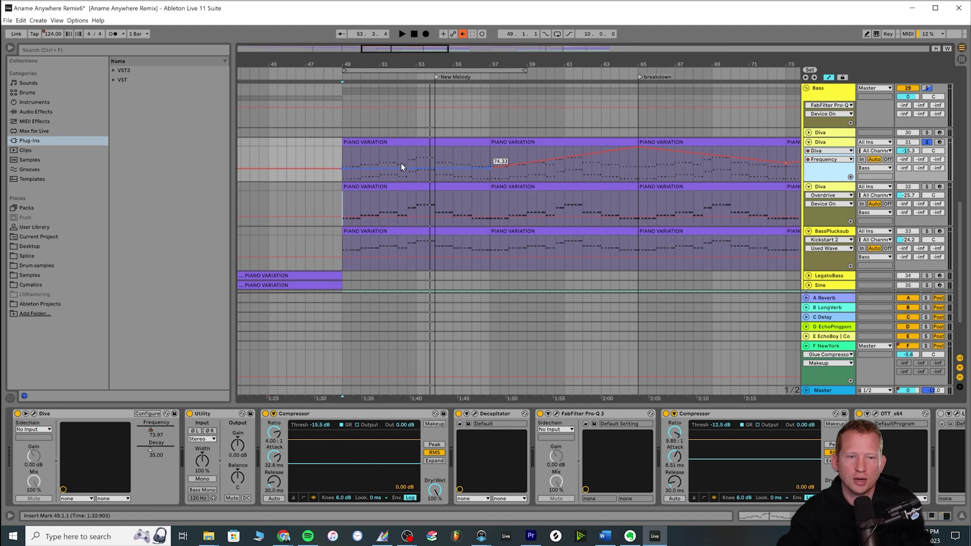
pyautogui.press('space')
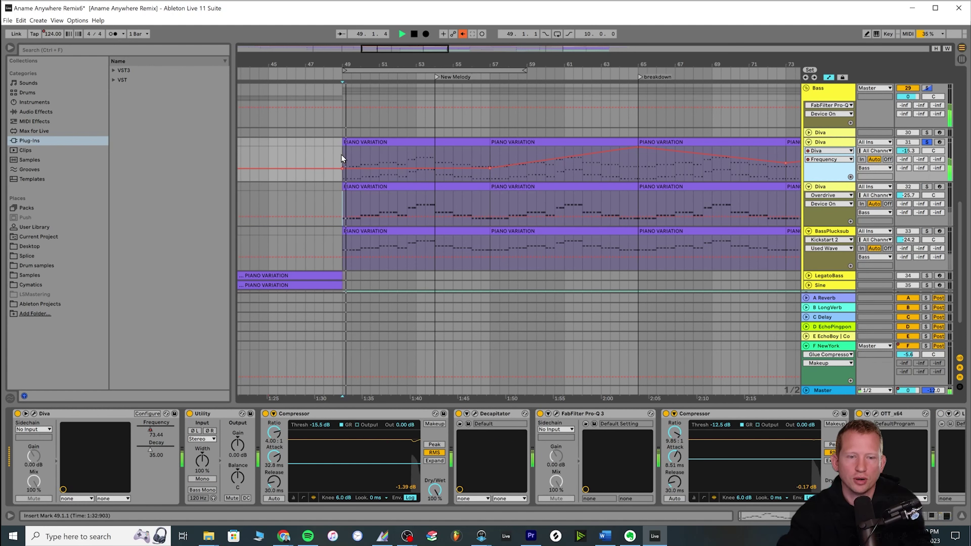
pyautogui.click(557, 414)
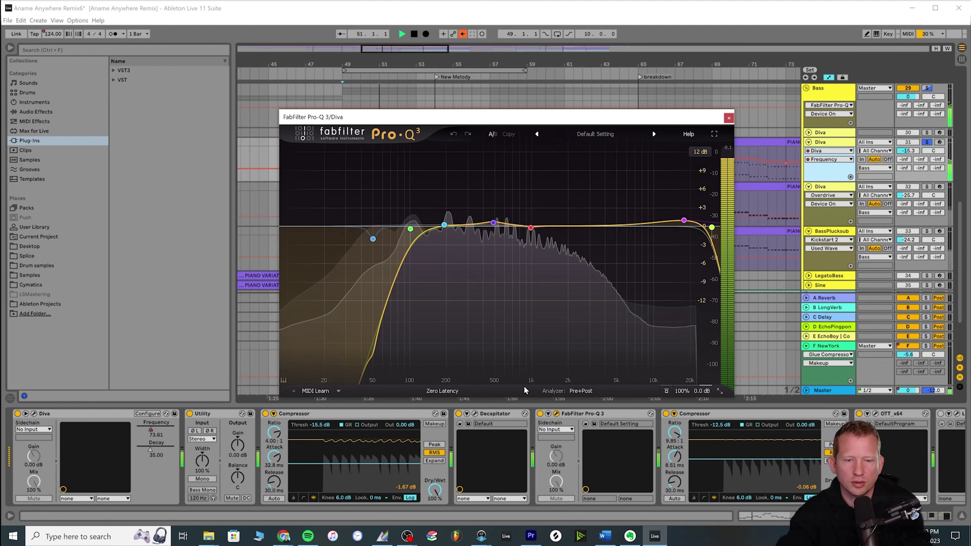
pyautogui.moveTo(410, 229); pyautogui.dragTo(432, 234)
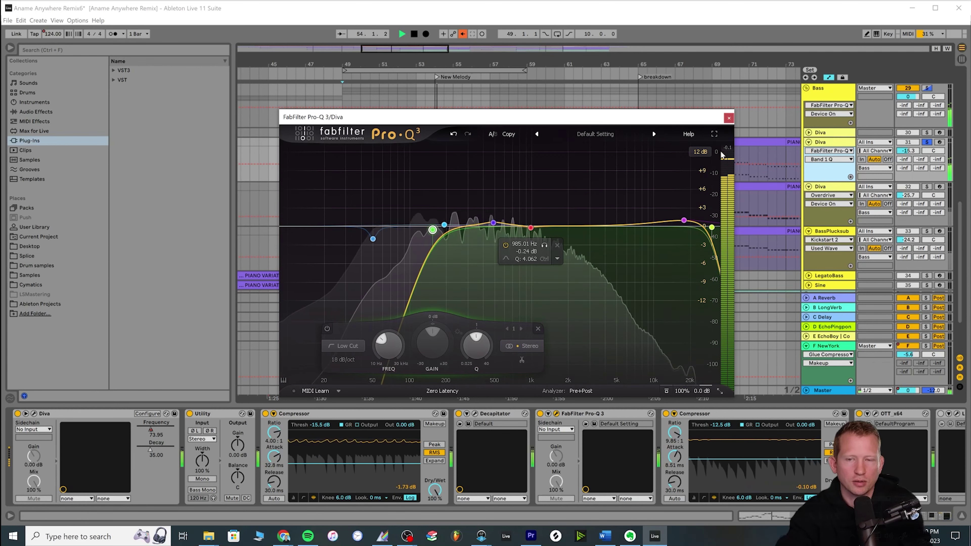
pyautogui.click(729, 117)
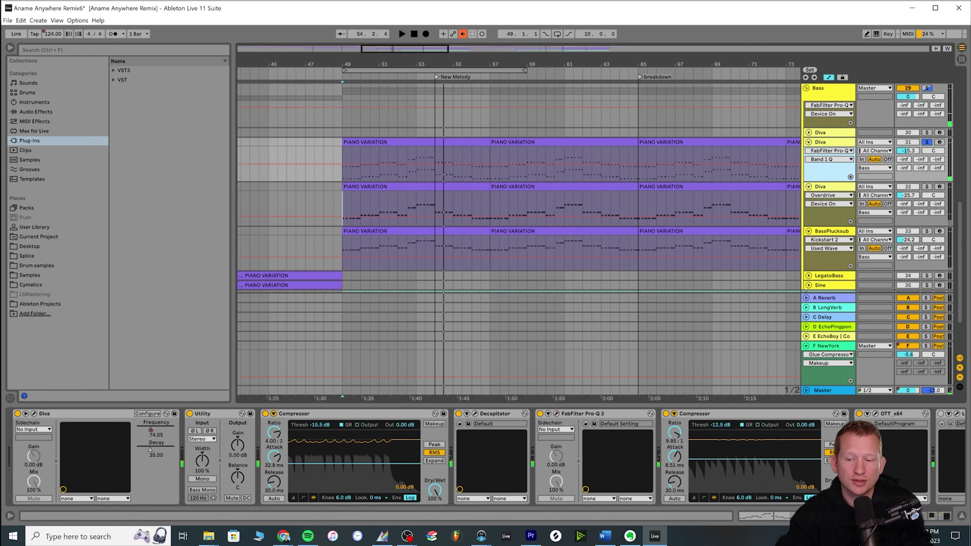
# Audition Diva track 31 while examining its BigZKick sidechain compressor, compare it with BassPlucksub's devices, and turn the solo off.
pyautogui.scroll(-10, 486, 457)
pyautogui.press('space')
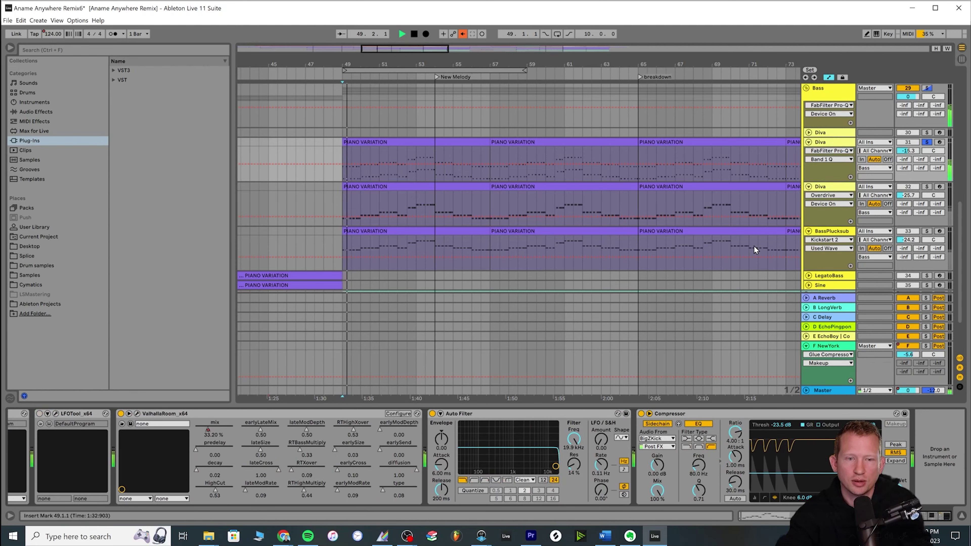
pyautogui.press('space')
pyautogui.click(829, 261)
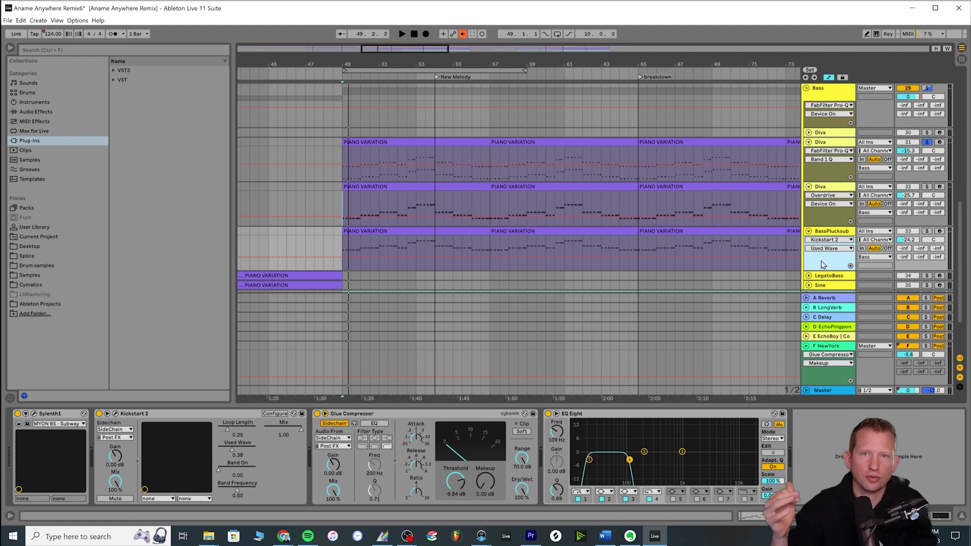
pyautogui.click(838, 163)
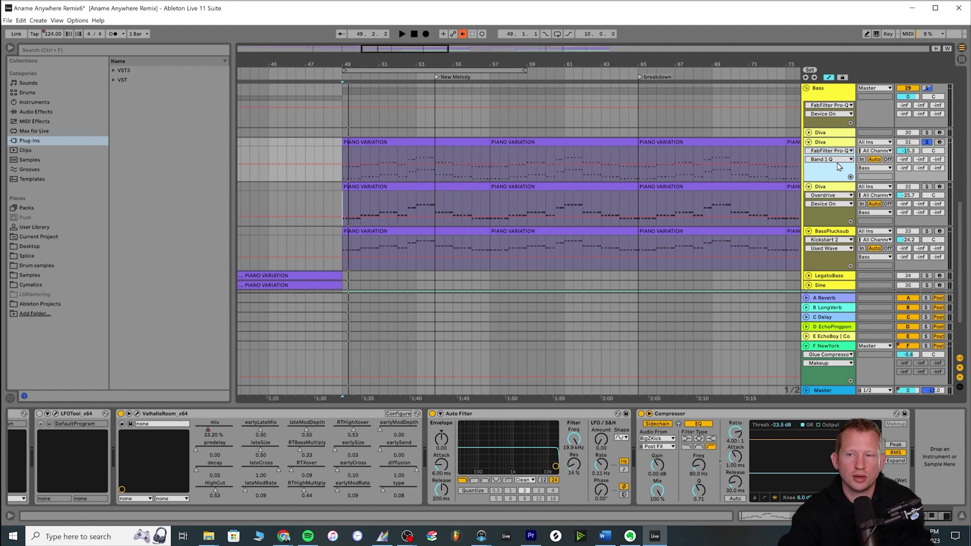
pyautogui.click(930, 143)
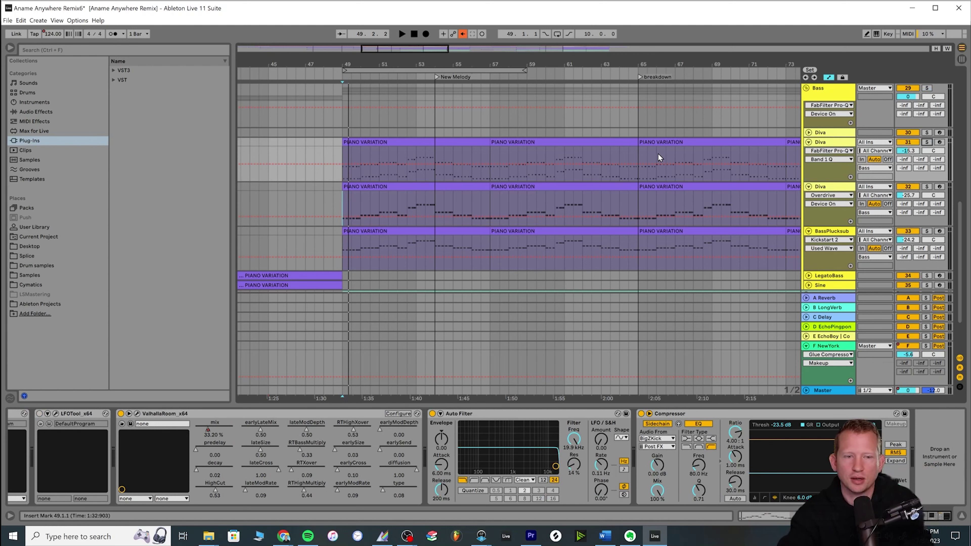
# Briefly audition Diva track 31 in solo from bar 49, re-enable the overridden automation and show the start of its device chain.
pyautogui.click(828, 172)
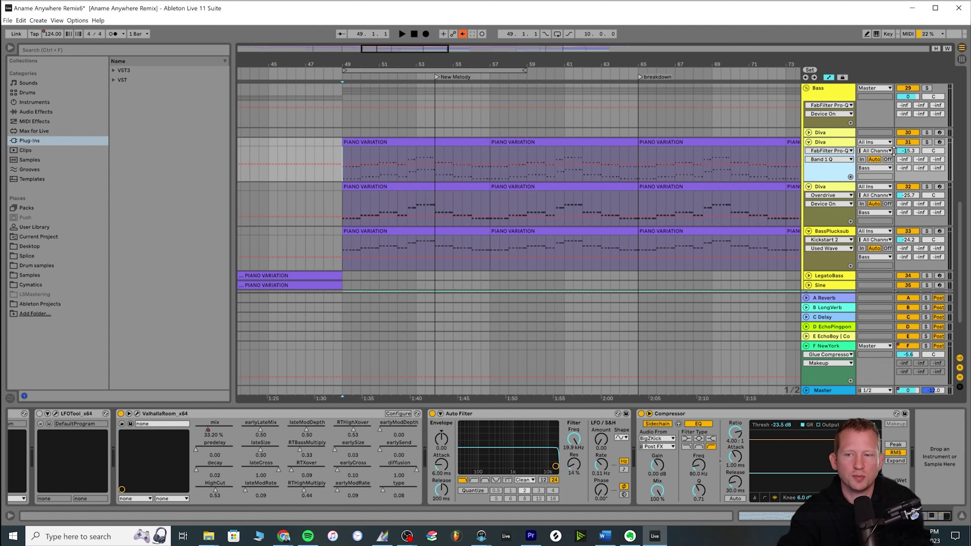
pyautogui.click(927, 142)
pyautogui.press('space')
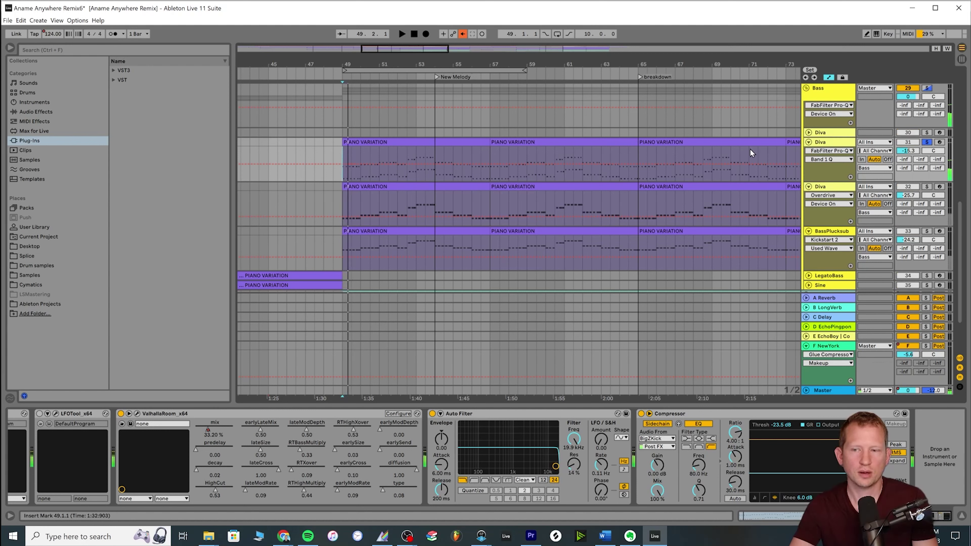
pyautogui.click(927, 142)
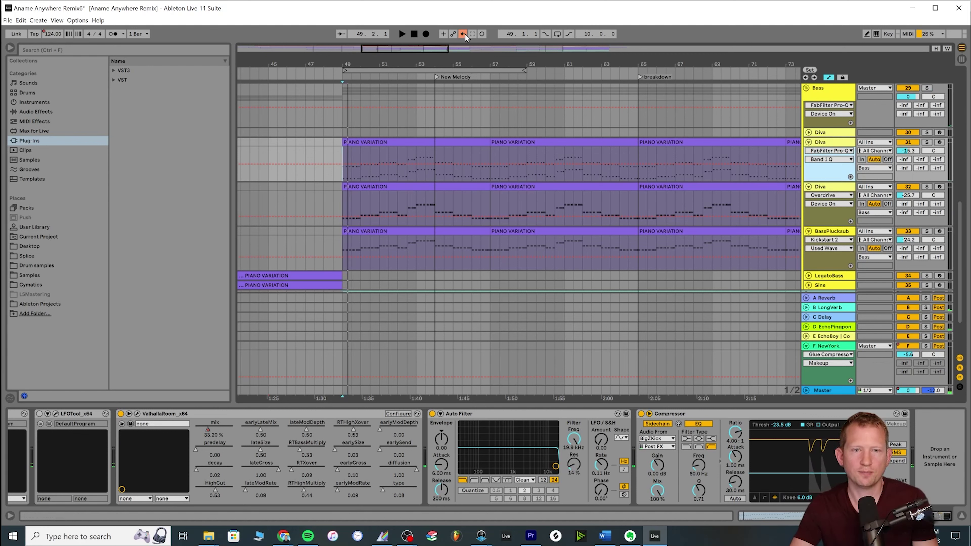
pyautogui.moveTo(390, 52); pyautogui.dragTo(390, 45)
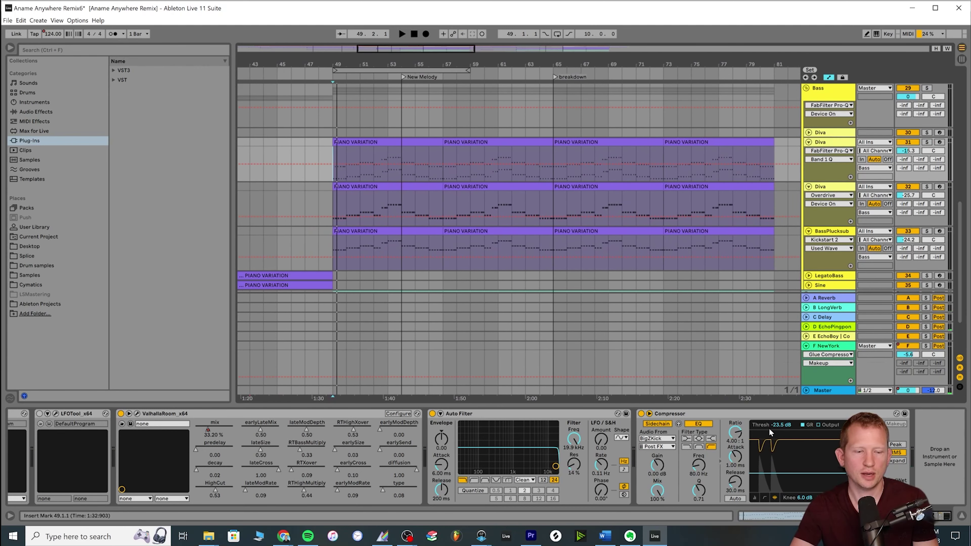
pyautogui.click(761, 515)
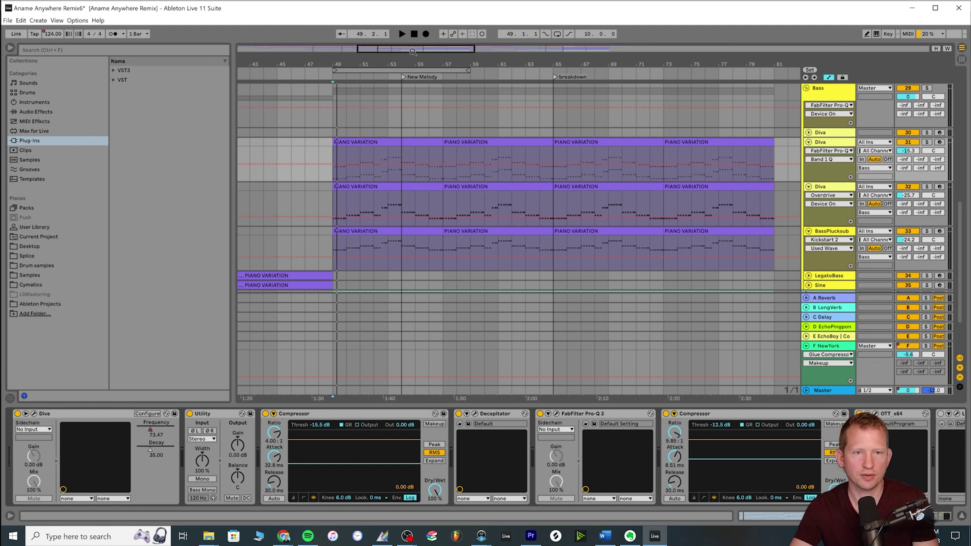
# Solo Diva track 31 again and listen to its opening PIANO VARIATION clip from bar 49.
pyautogui.moveTo(413, 52); pyautogui.dragTo(403, 52)
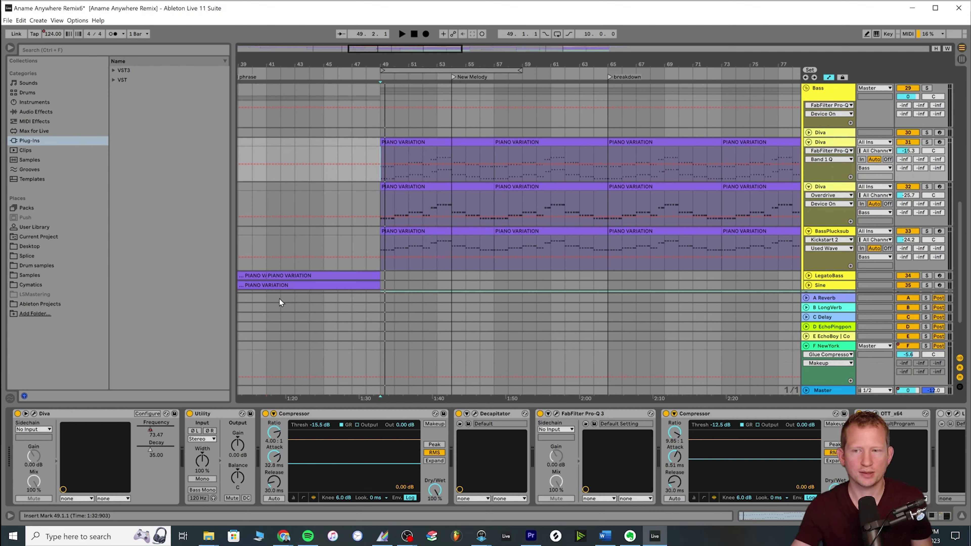
pyautogui.click(927, 142)
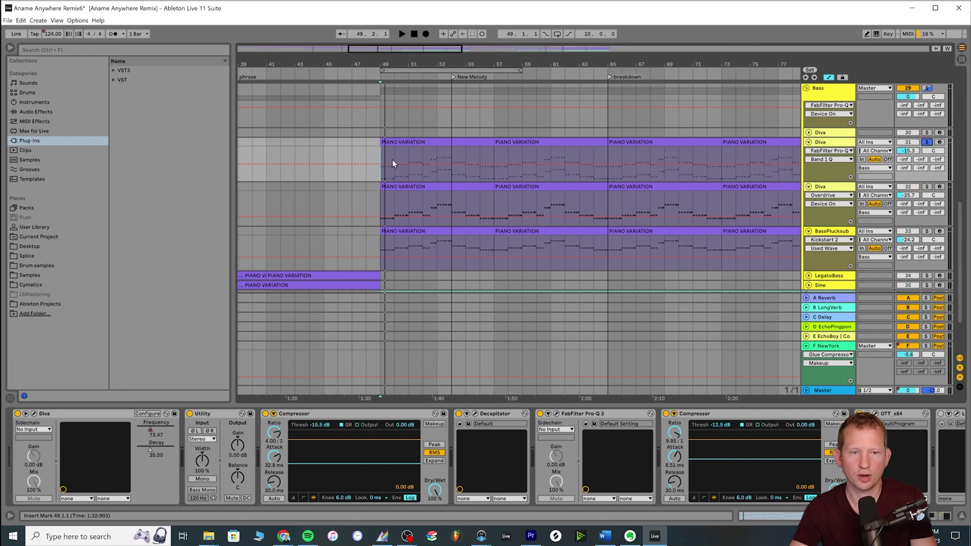
pyautogui.click(382, 157)
pyautogui.press('space')
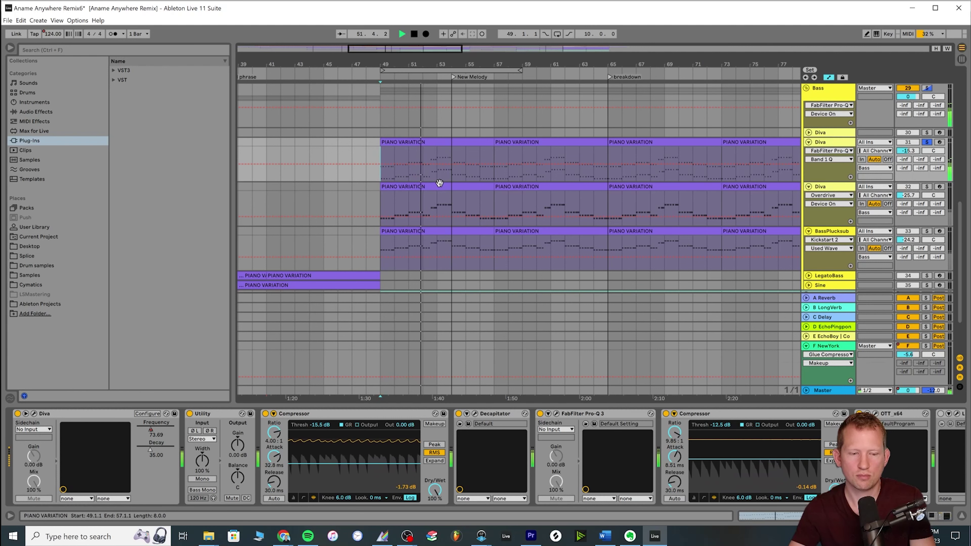
pyautogui.hscroll(2, 423, 70)
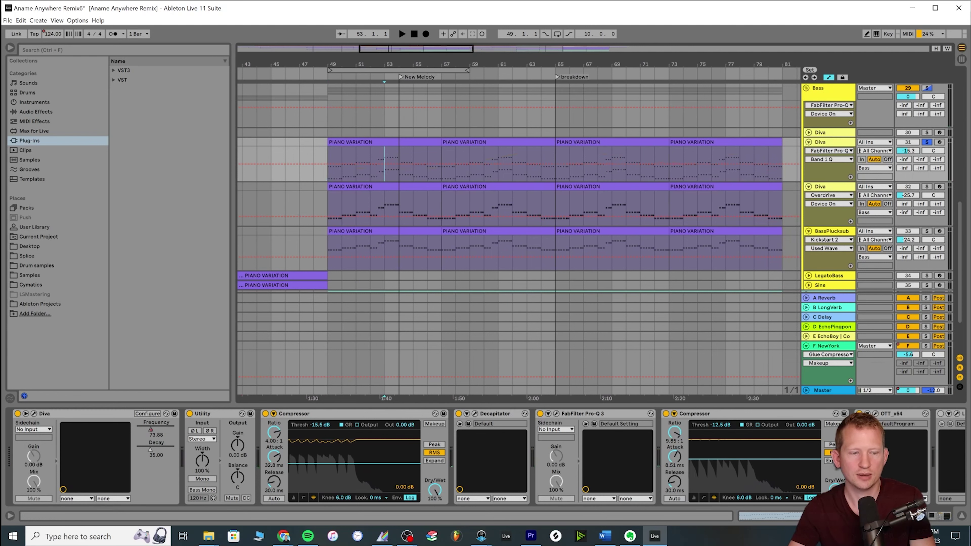
# Show the Diva Frequency automation on track 31 and play from bar 57 to hear the filter sweep.
pyautogui.click(444, 159)
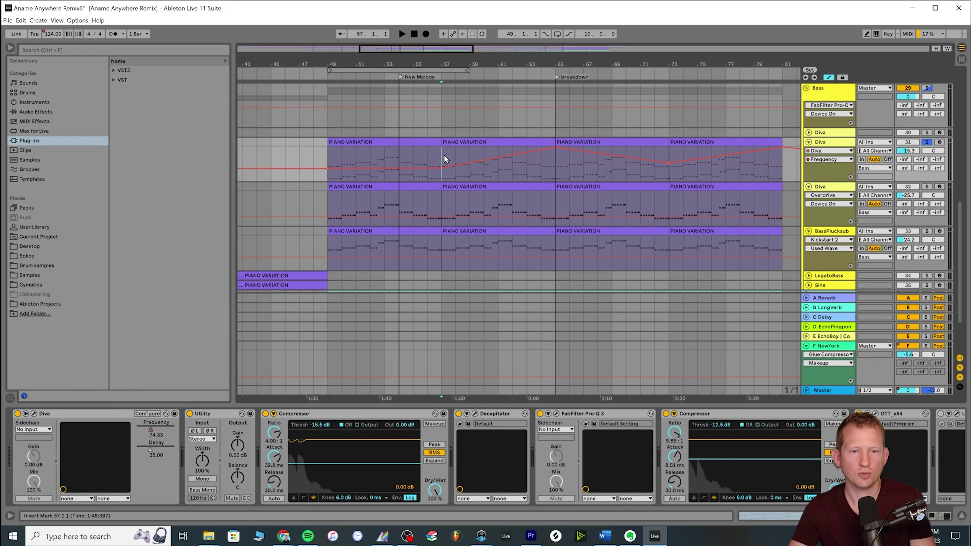
pyautogui.moveTo(426, 60); pyautogui.dragTo(423, 45)
pyautogui.press('space')
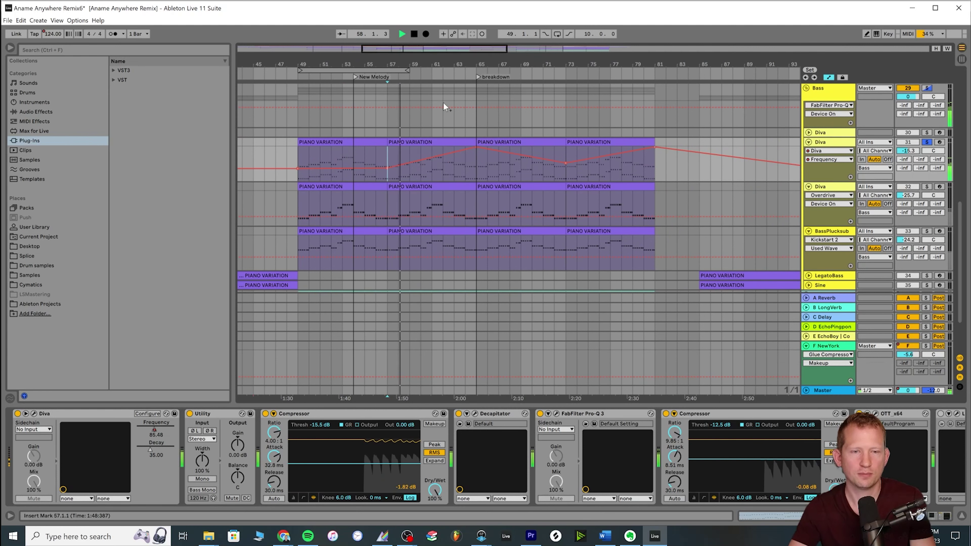
pyautogui.moveTo(442, 52); pyautogui.dragTo(443, 48)
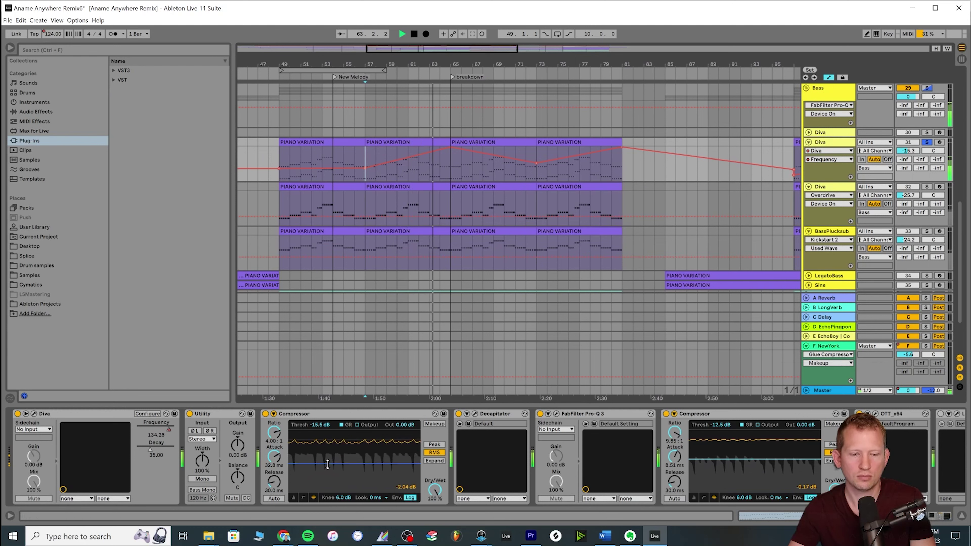
# Set the threshold of the first compressor on Diva track 31 to -12.5 dB and its attack to 32.8 ms.
pyautogui.moveTo(328, 460); pyautogui.dragTo(328, 459)
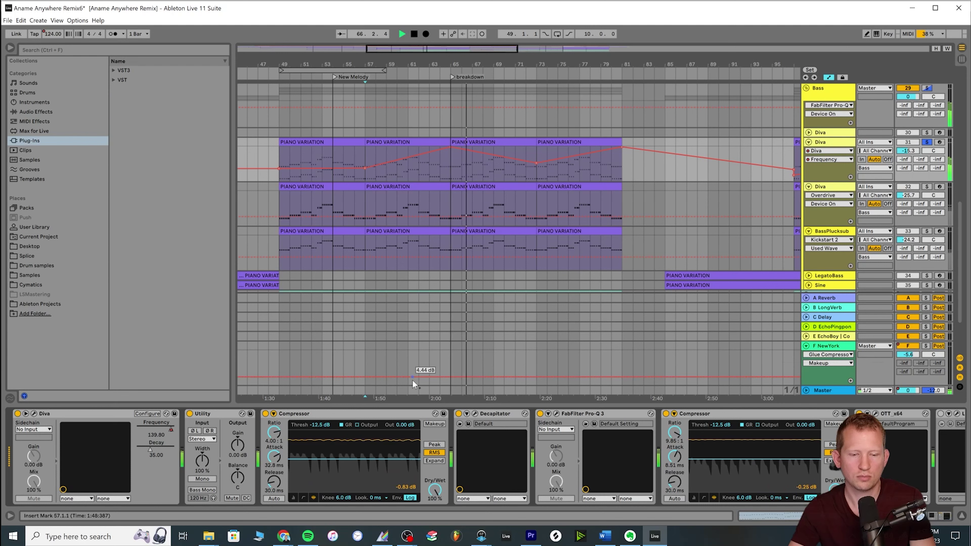
pyautogui.click(273, 457)
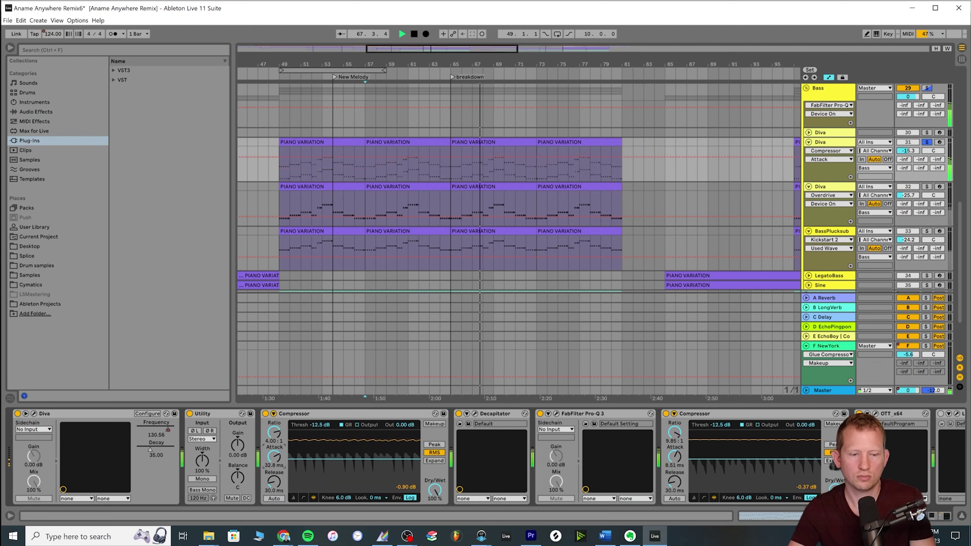
# Show the Decapitator plug-in on Diva track 31, examine its drive, filter and style settings, and close it.
pyautogui.click(475, 414)
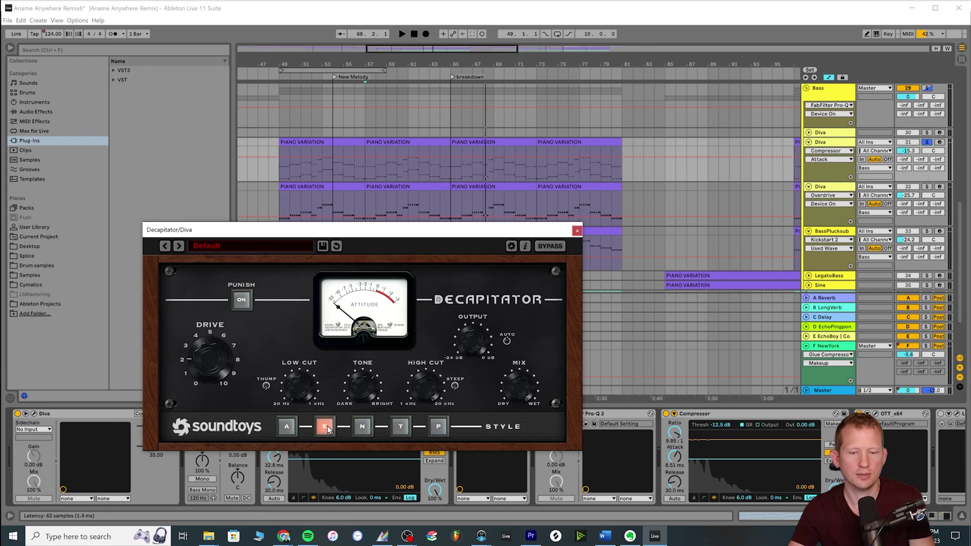
pyautogui.click(927, 142)
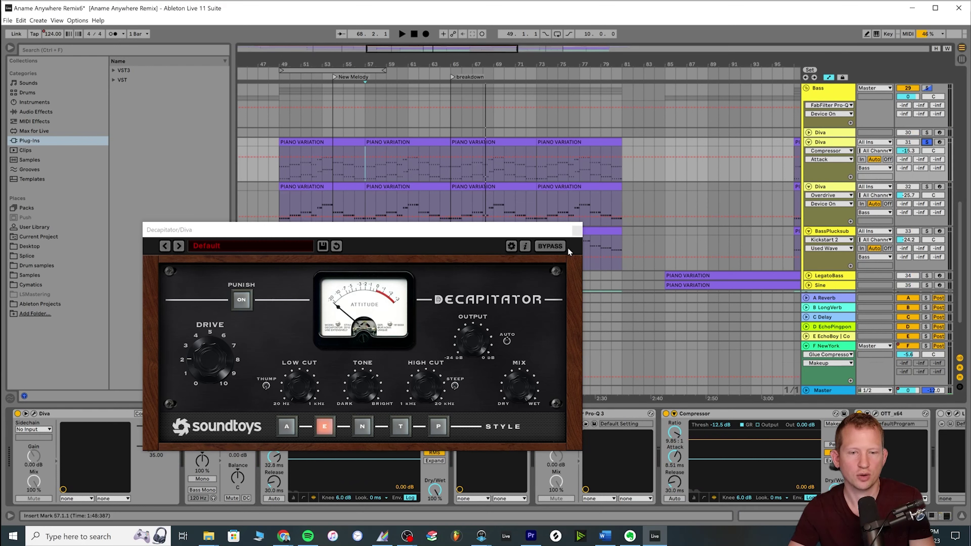
pyautogui.click(580, 229)
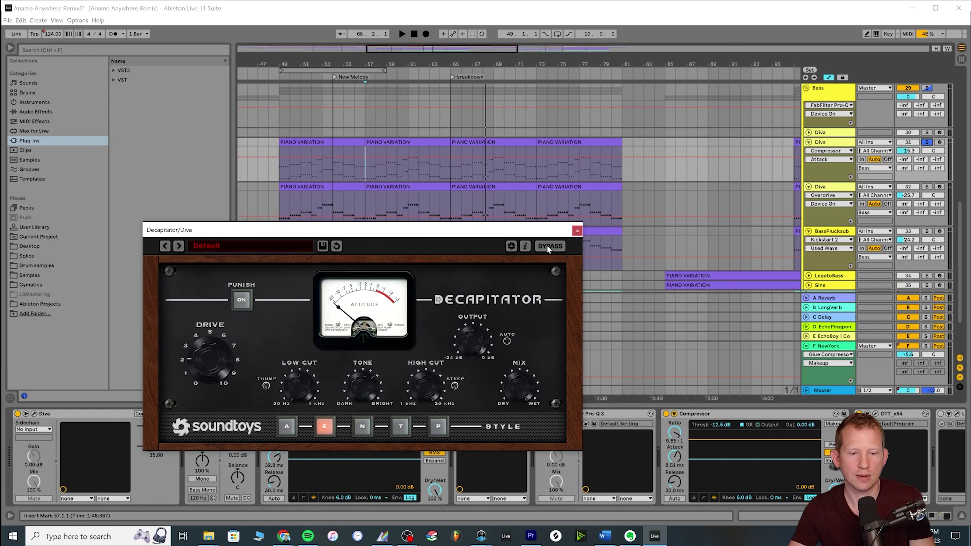
pyautogui.click(578, 231)
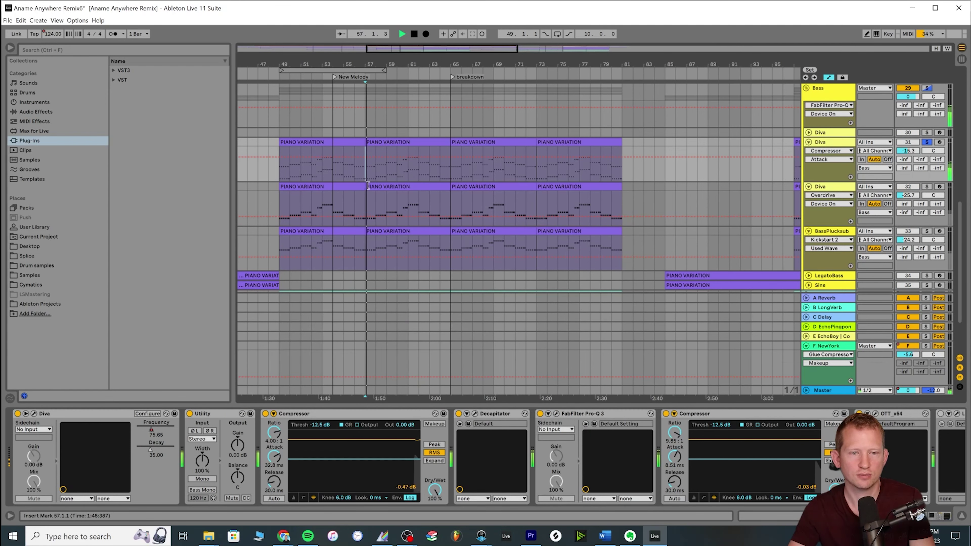
# Play from bar 65 and compare the Diva sound with Decapitator bypassed and active, leaving Decapitator enabled.
pyautogui.click(450, 174)
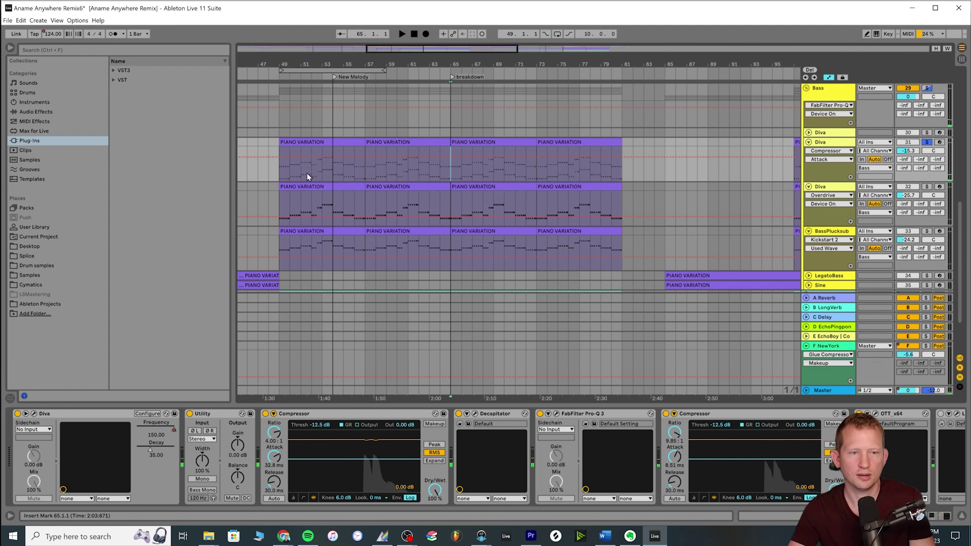
pyautogui.press('space')
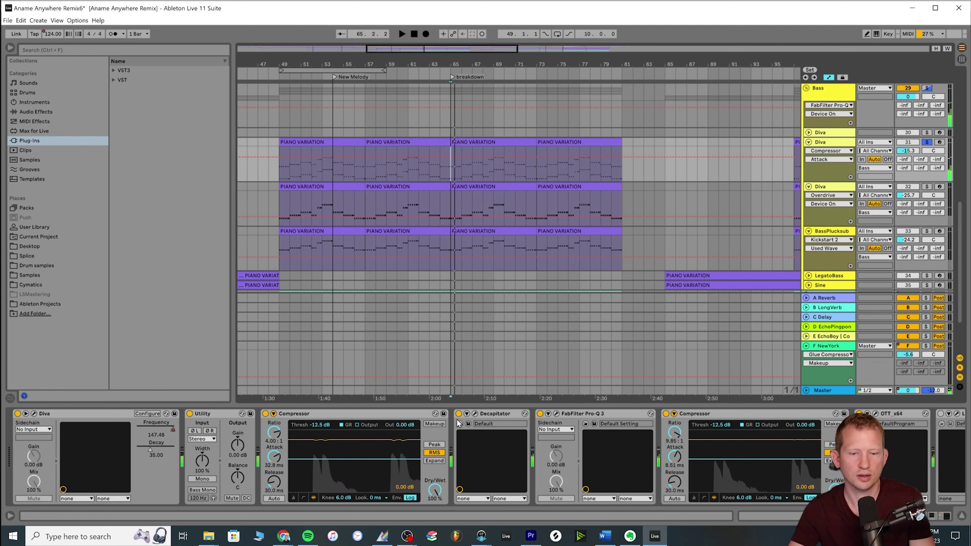
pyautogui.click(459, 413)
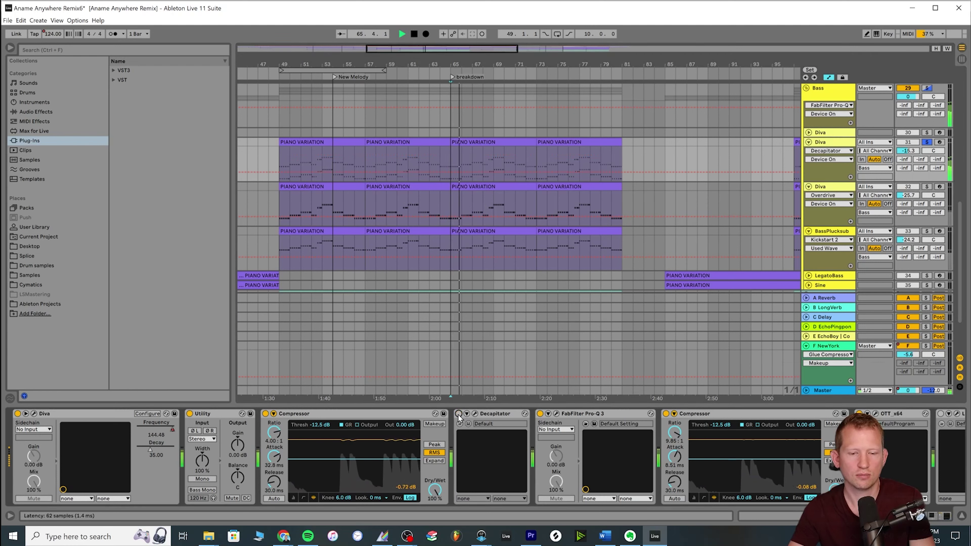
pyautogui.click(458, 414)
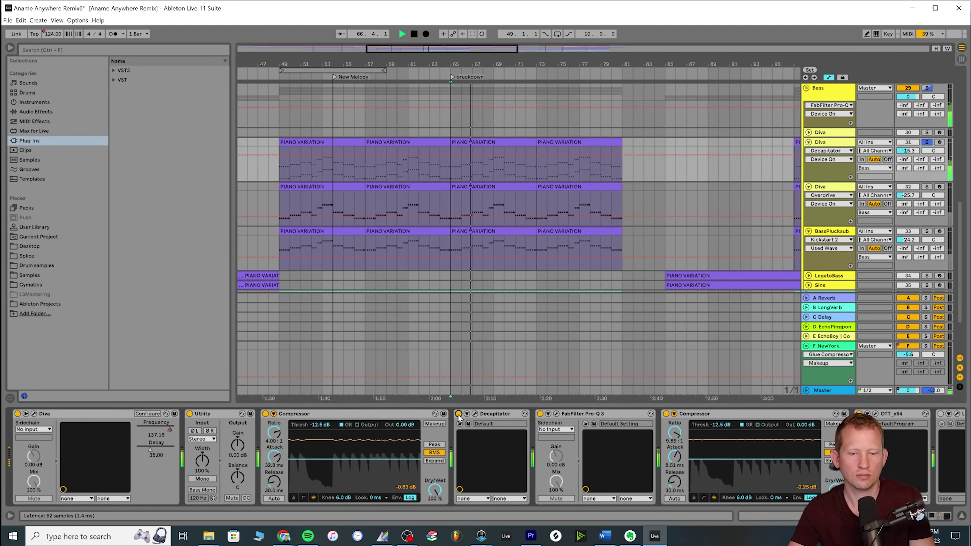
pyautogui.click(459, 413)
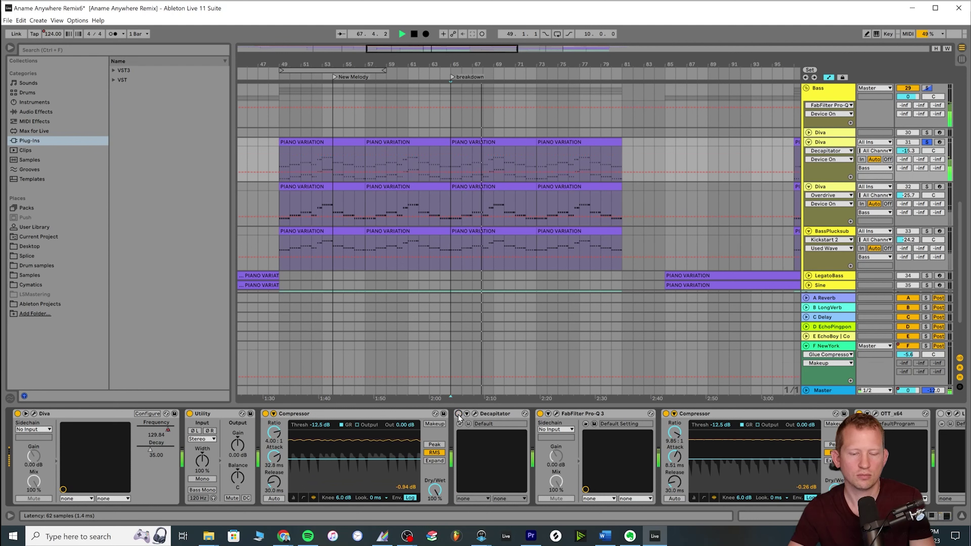
pyautogui.click(458, 413)
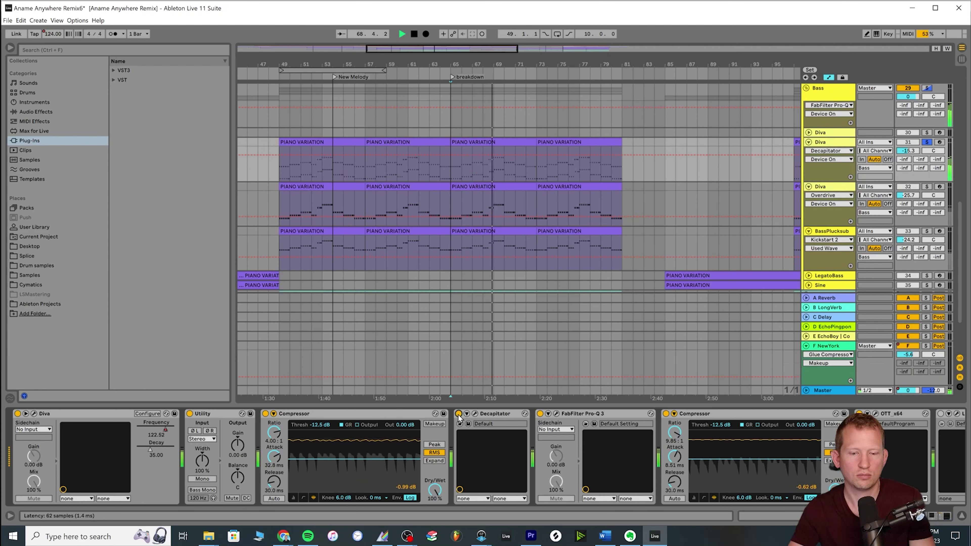
pyautogui.click(459, 414)
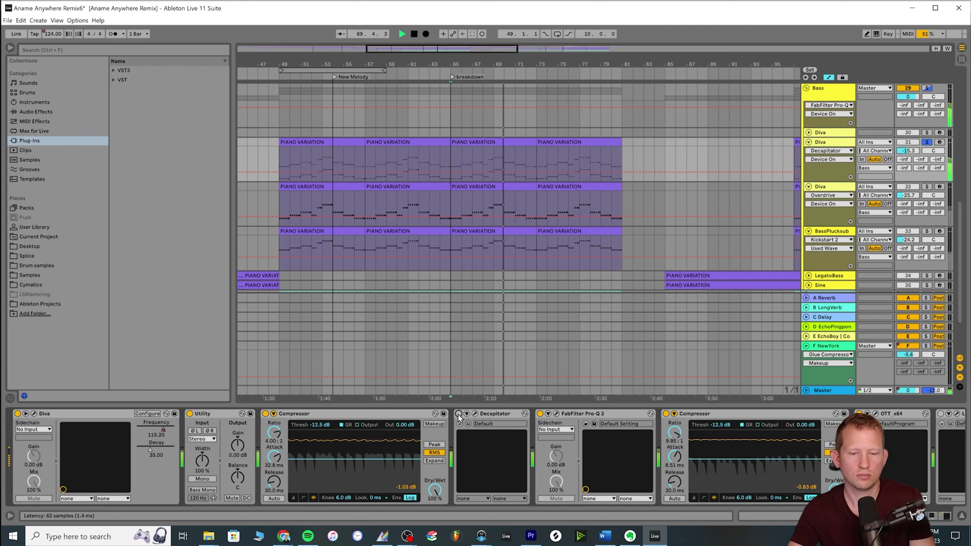
pyautogui.click(459, 414)
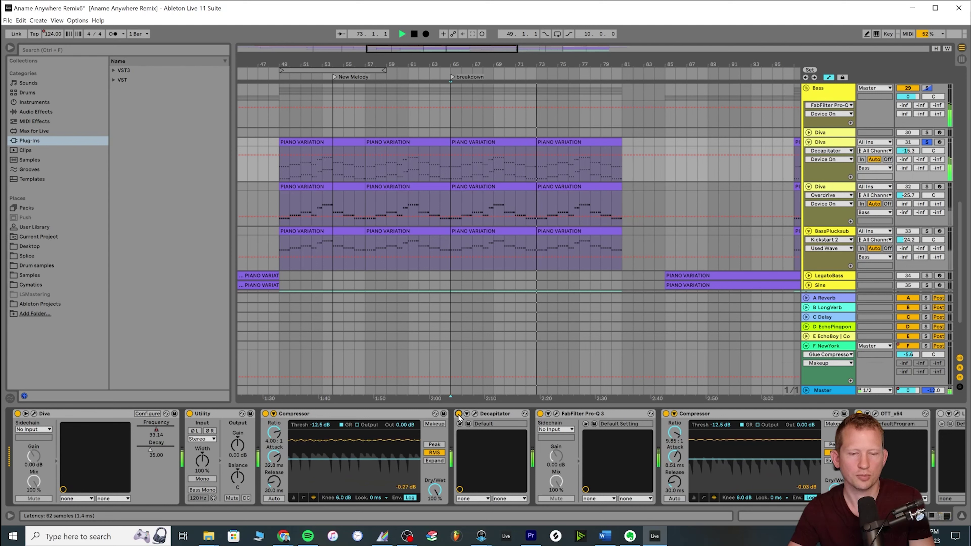
pyautogui.click(459, 414)
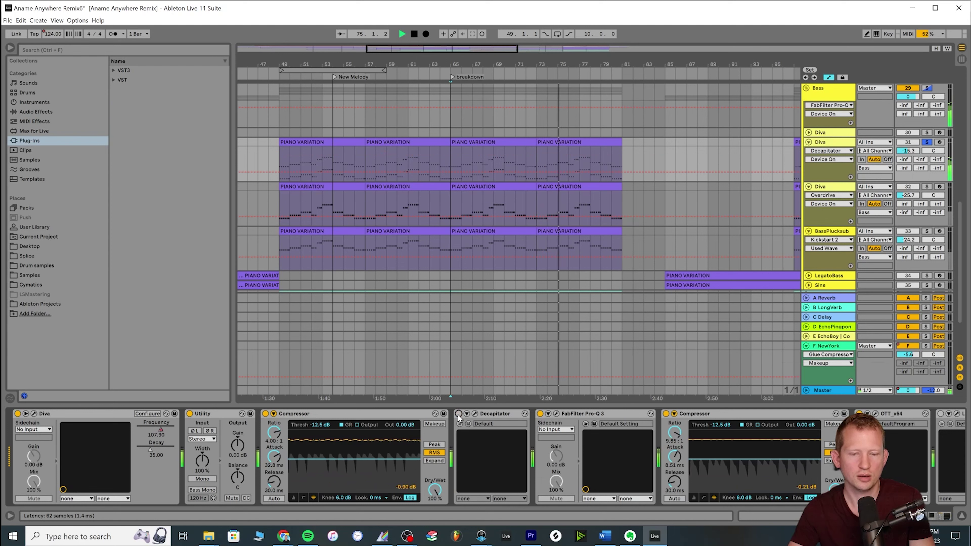
pyautogui.click(459, 415)
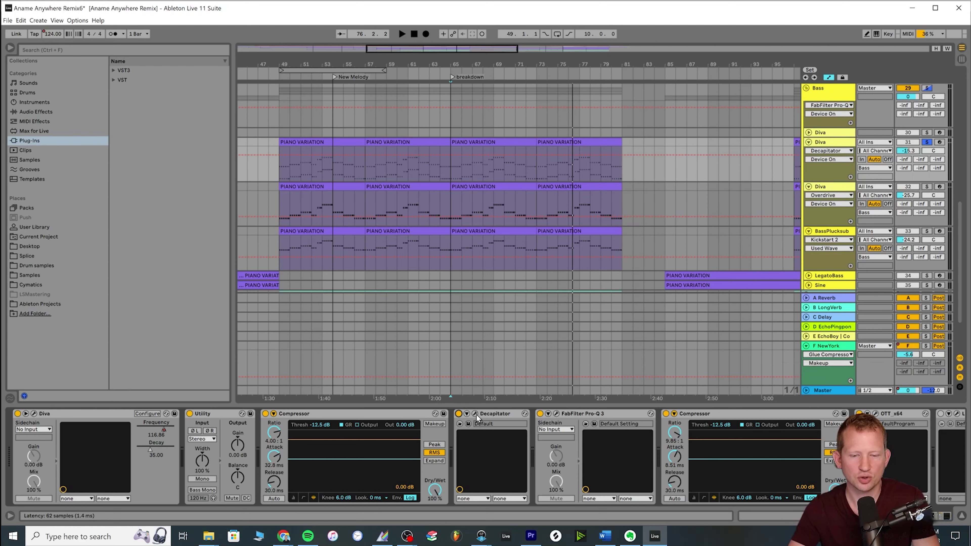
# Examine the low cut in Diva's FabFilter Pro-Q 3 during playback from bar 65, close it and stop playback.
pyautogui.click(557, 414)
pyautogui.press('space')
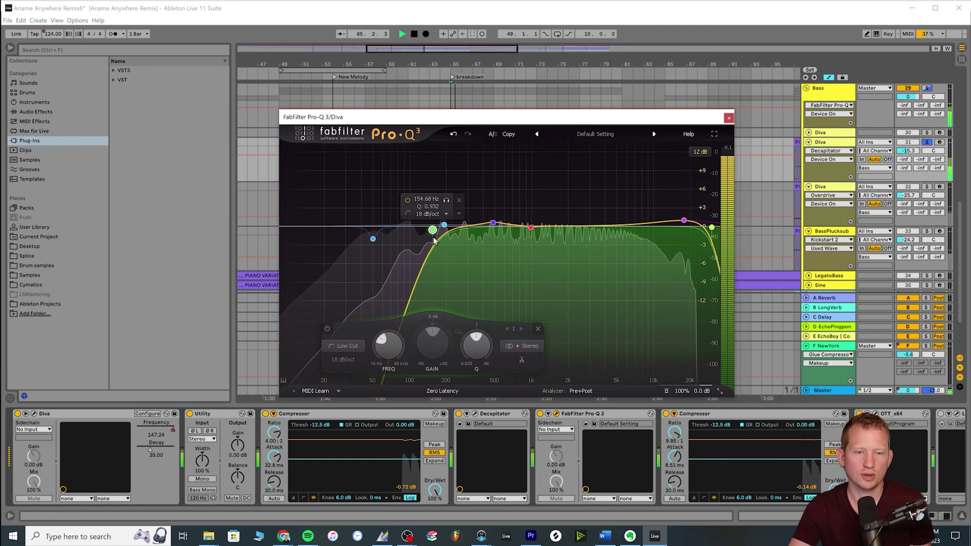
pyautogui.click(729, 117)
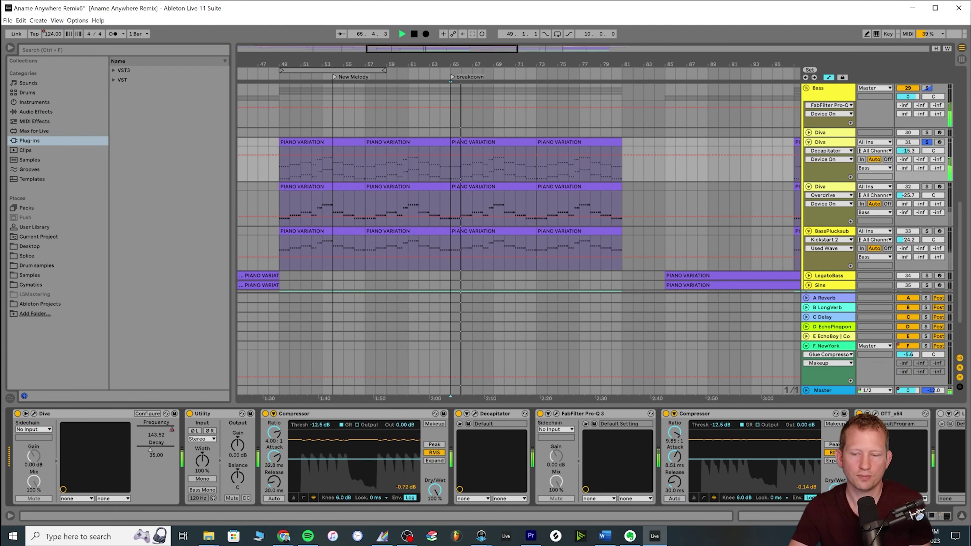
pyautogui.press('space')
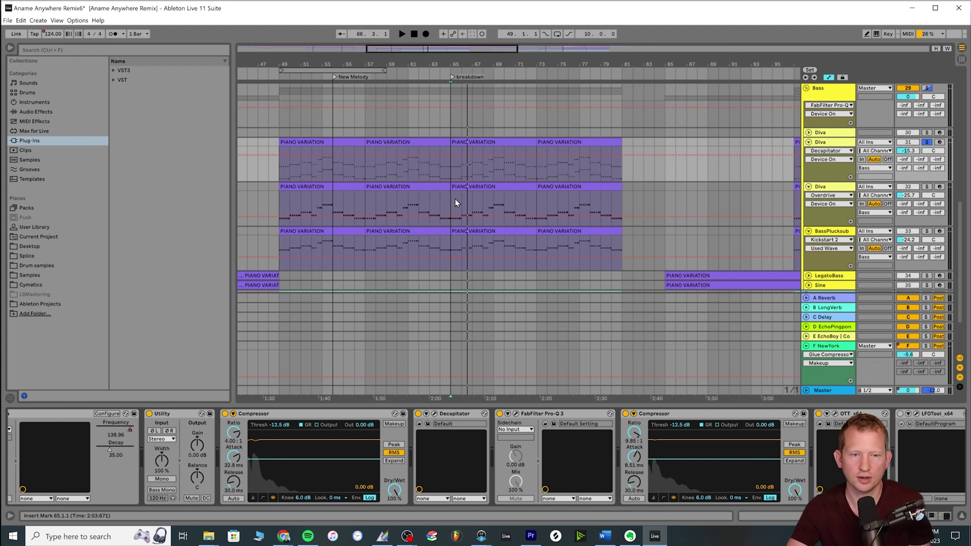
# Audition Diva track 31 from bars 49, 63 and 65, comparing how the second compressor reacts across the filter sweep.
pyautogui.click(429, 178)
pyautogui.press('space')
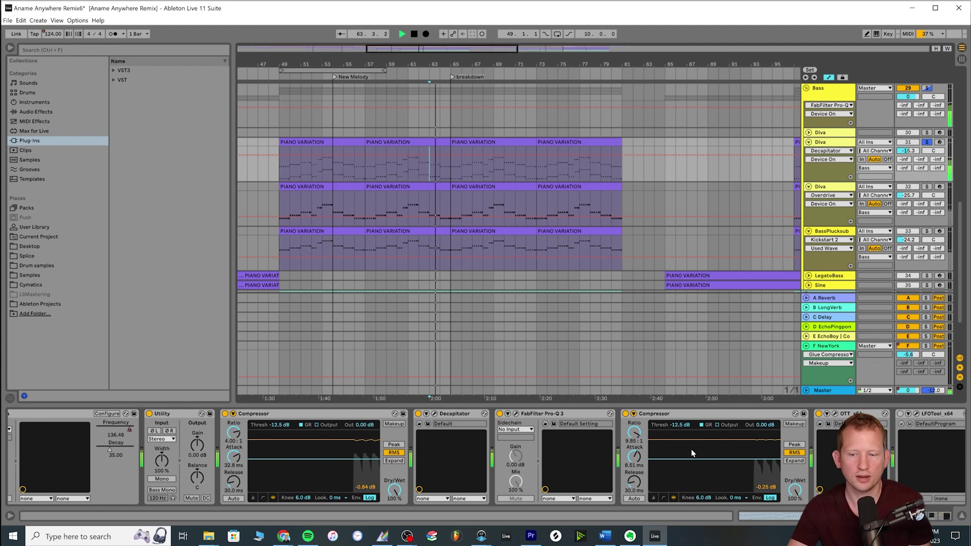
pyautogui.press('space')
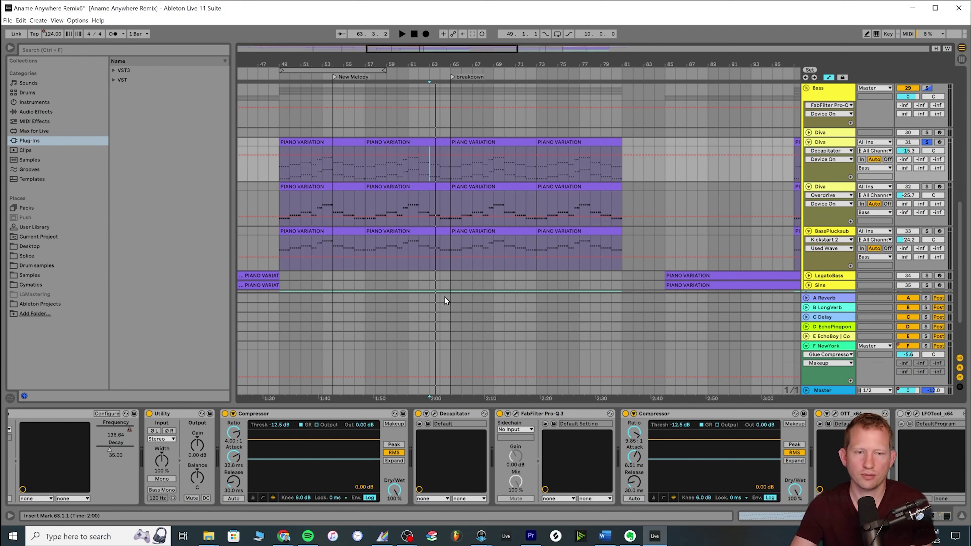
pyautogui.click(364, 177)
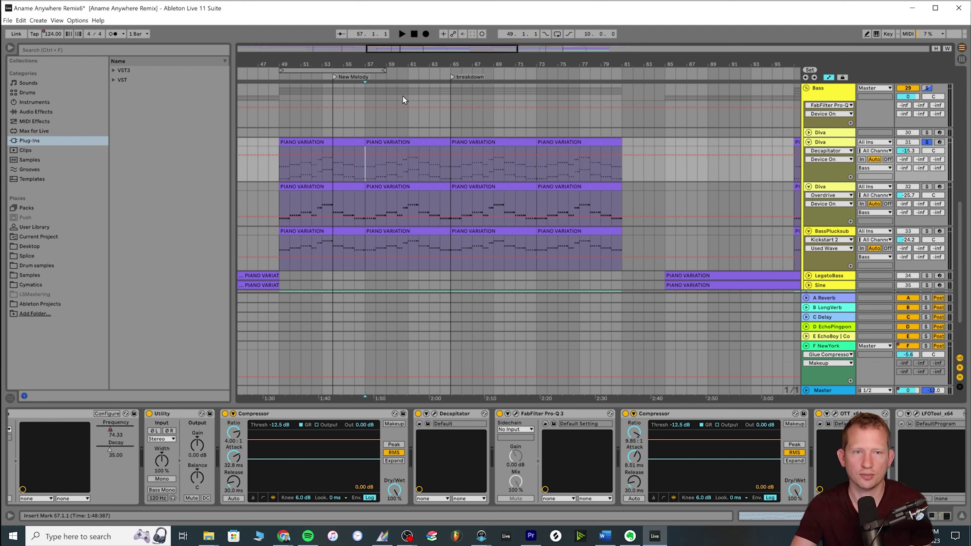
pyautogui.click(282, 177)
pyautogui.press('space')
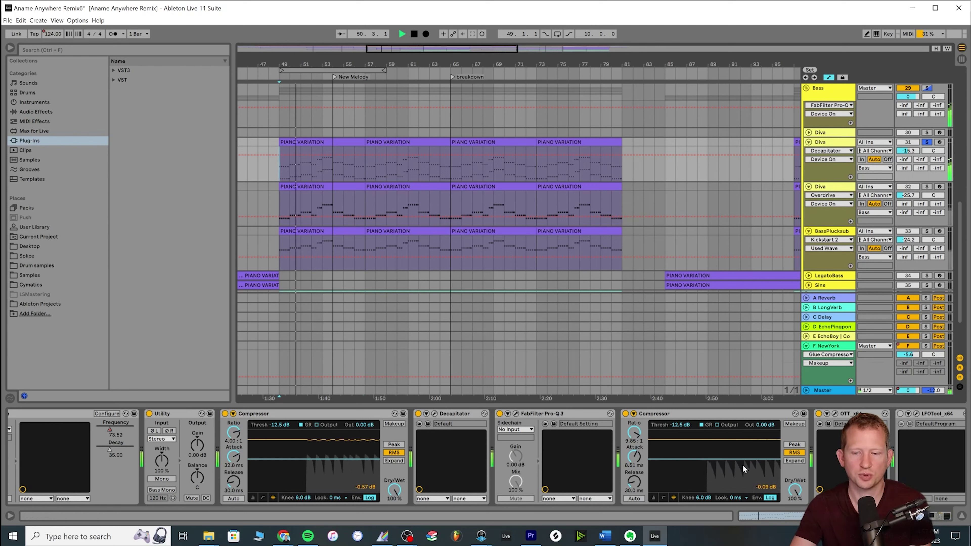
pyautogui.click(430, 177)
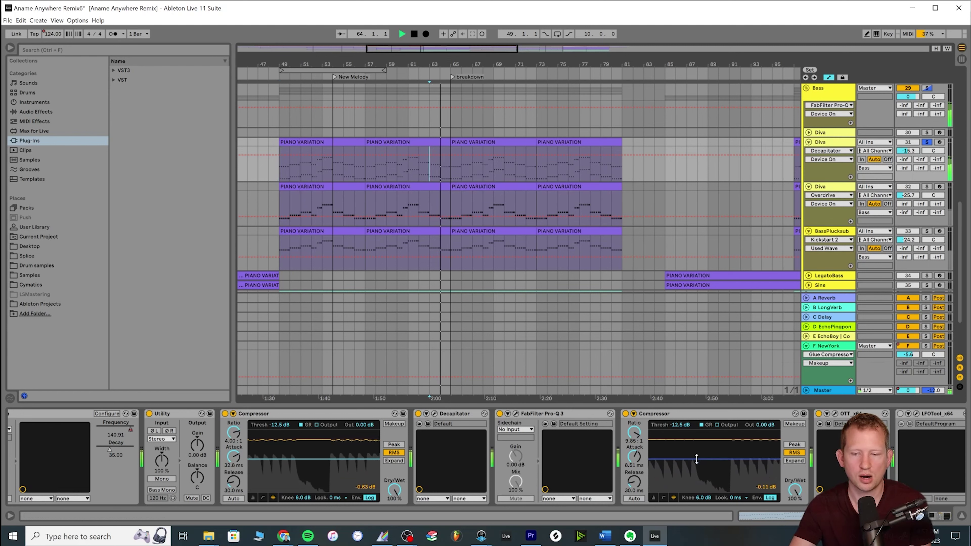
pyautogui.click(451, 178)
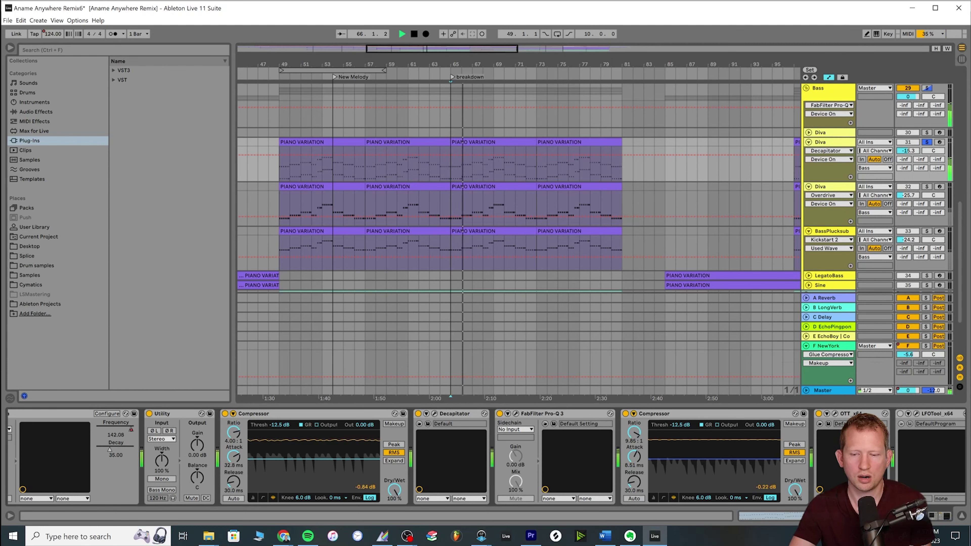
pyautogui.press('space')
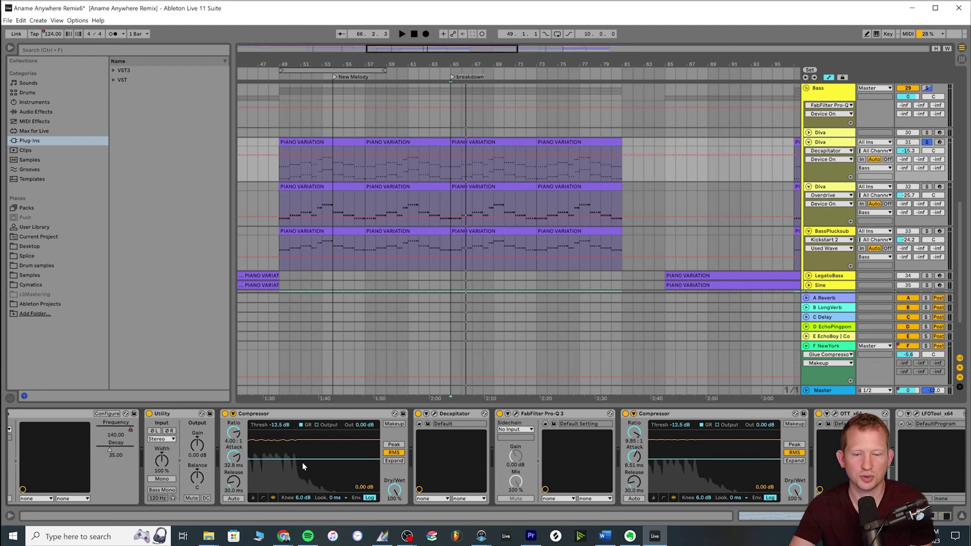
# Set the second compressor's threshold to -11.9 dB and its ratio to 3.66:1 while auditioning from bar 66.
pyautogui.click(454, 173)
pyautogui.press('space')
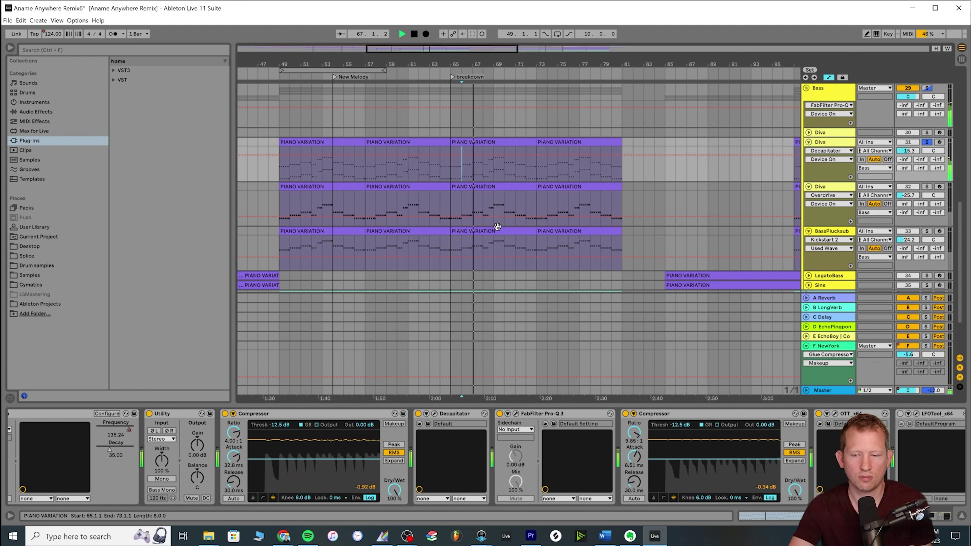
pyautogui.moveTo(743, 452); pyautogui.dragTo(721, 460)
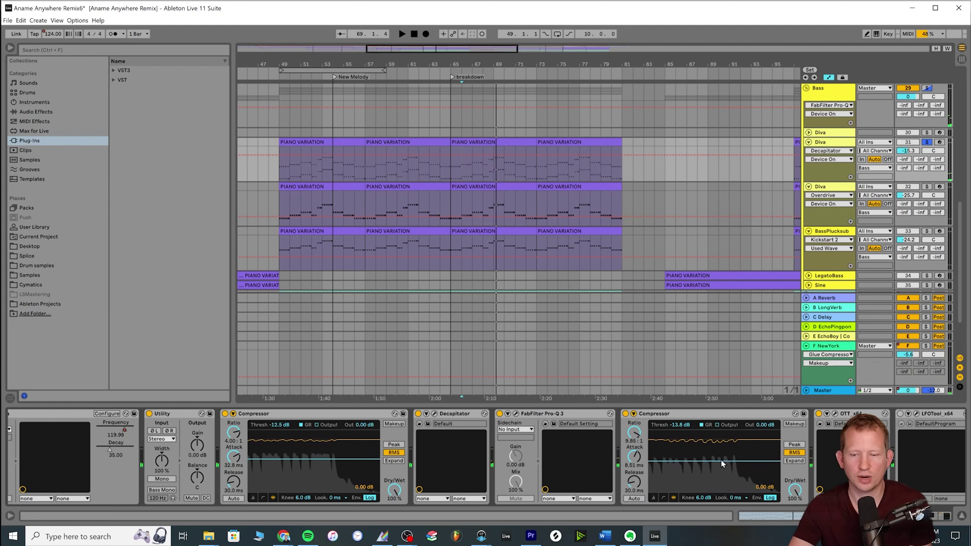
pyautogui.moveTo(655, 463); pyautogui.dragTo(655, 458)
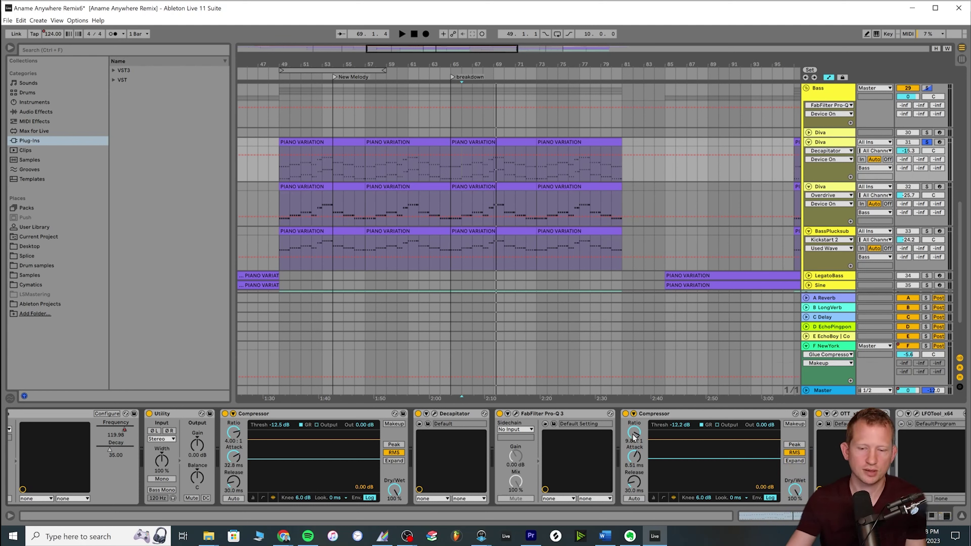
pyautogui.press('space')
pyautogui.moveTo(675, 457); pyautogui.dragTo(675, 458)
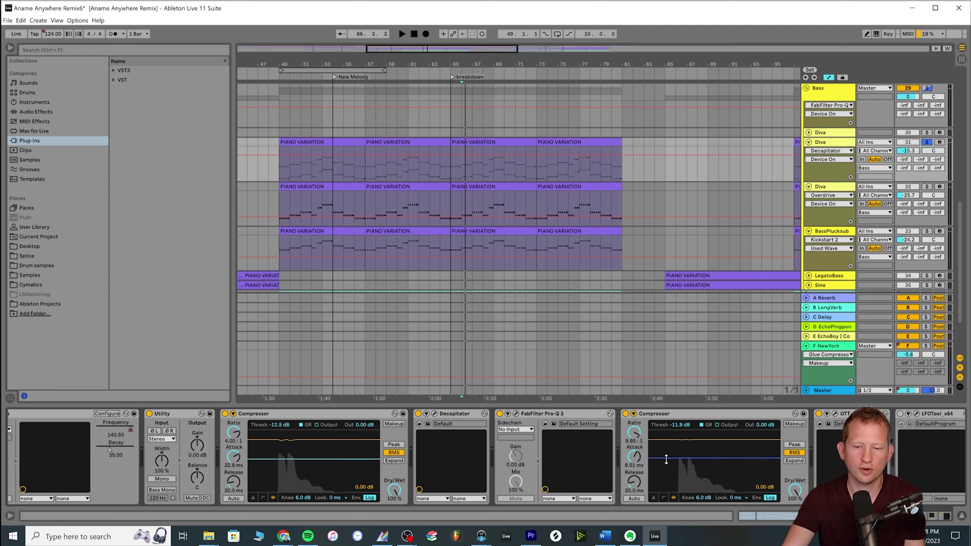
pyautogui.moveTo(635, 432); pyautogui.dragTo(678, 465)
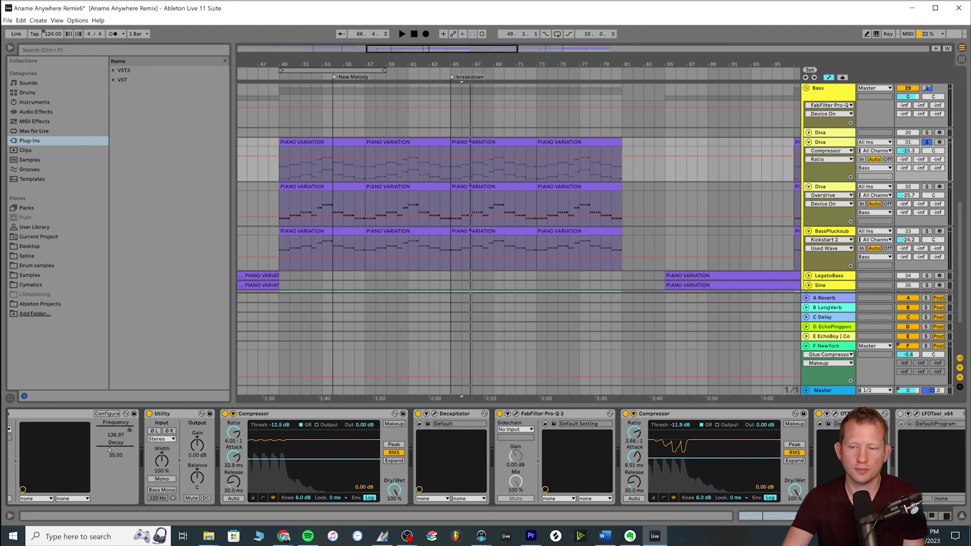
pyautogui.hotkey('ctrl', 'z')
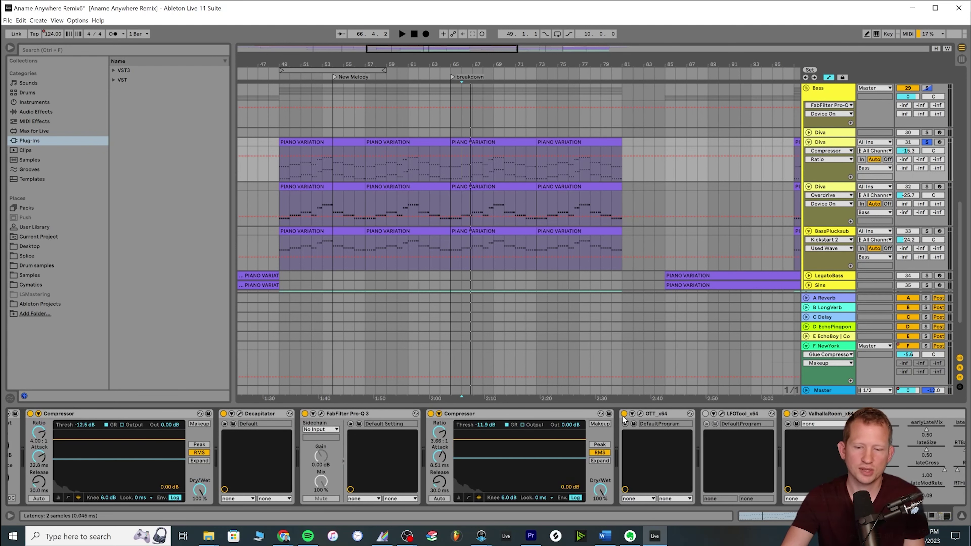
# Show the OTT plug-in on Diva track 31, examine its depth amount, and close it.
pyautogui.press('space')
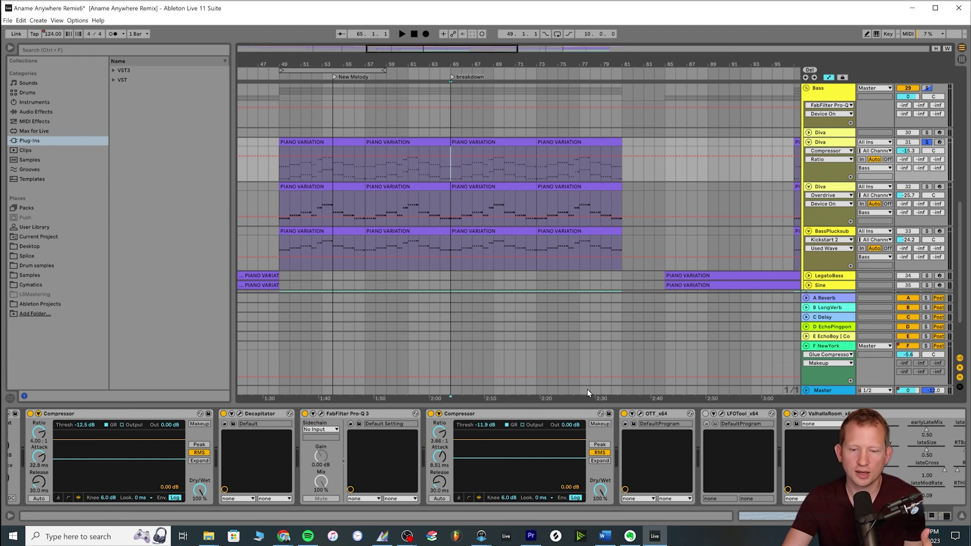
pyautogui.click(640, 414)
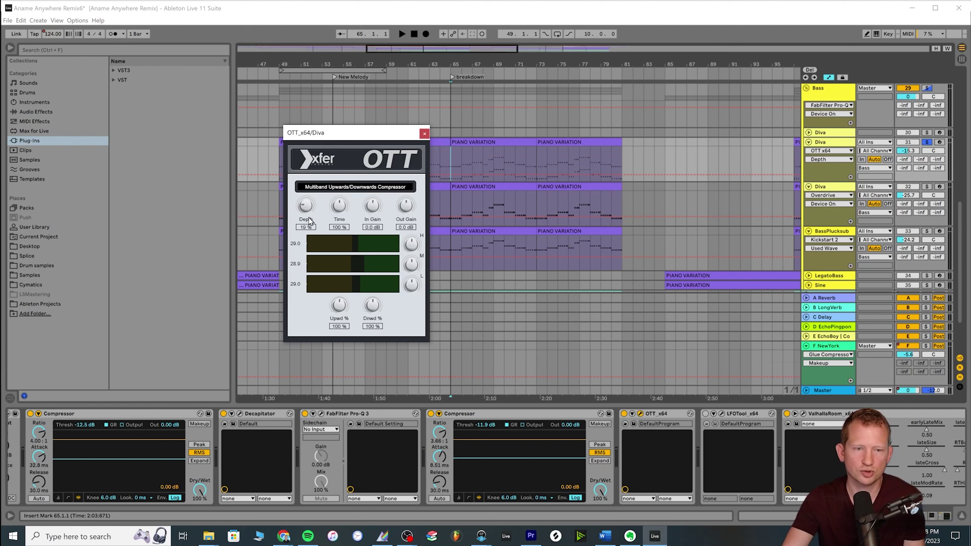
pyautogui.click(424, 134)
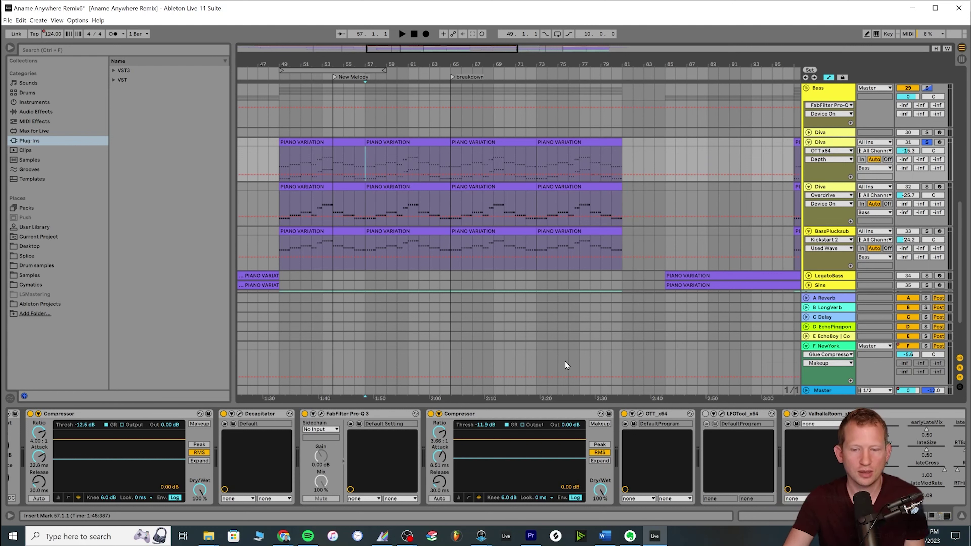
# Examine the OTT settings on Diva track 31, close the plug-in, and audition from bar 61 with OTT bypassed and re-enabled.
pyautogui.click(641, 414)
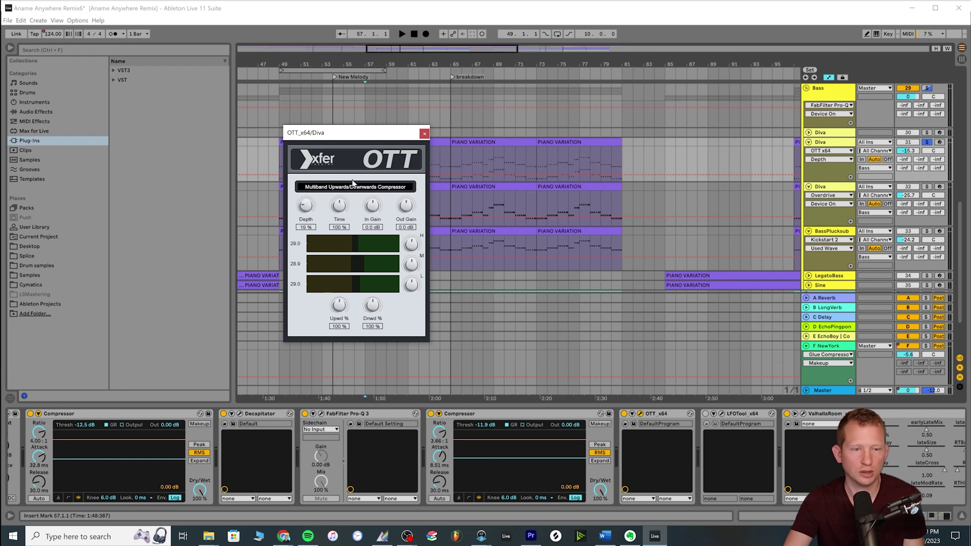
pyautogui.click(424, 134)
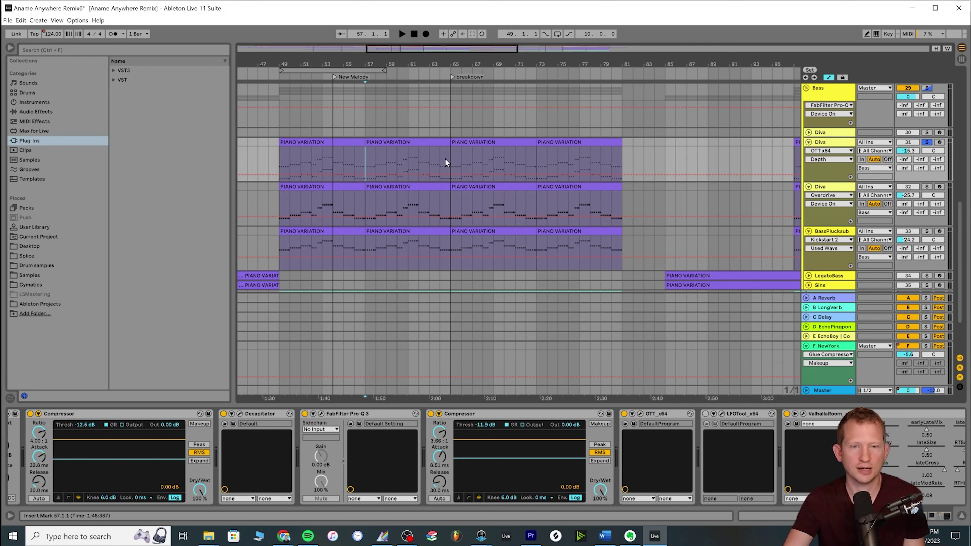
pyautogui.press('space')
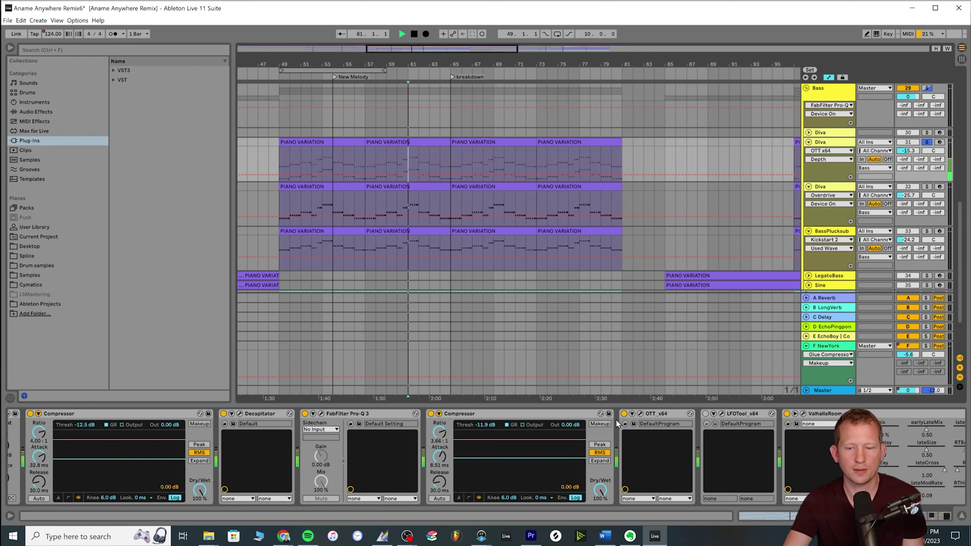
pyautogui.click(624, 414)
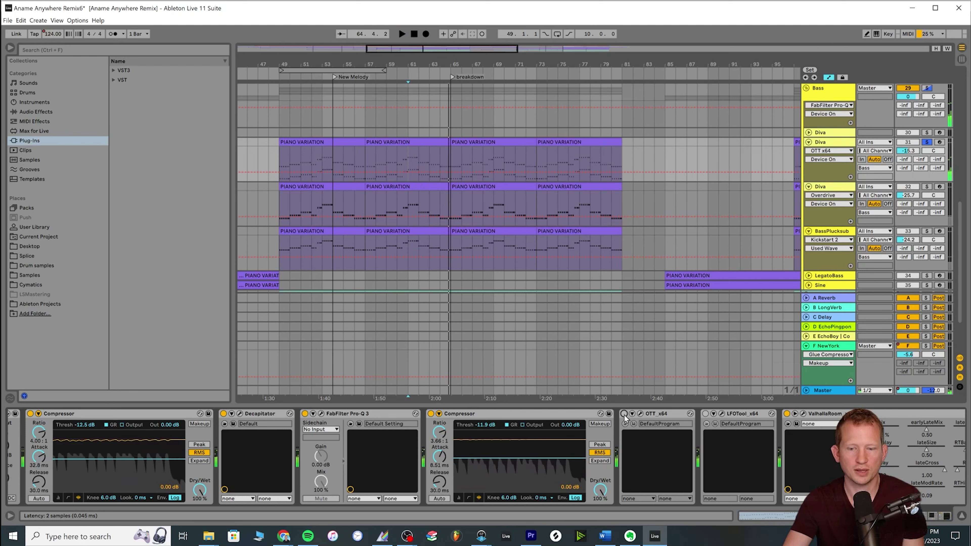
pyautogui.click(624, 414)
pyautogui.press('space')
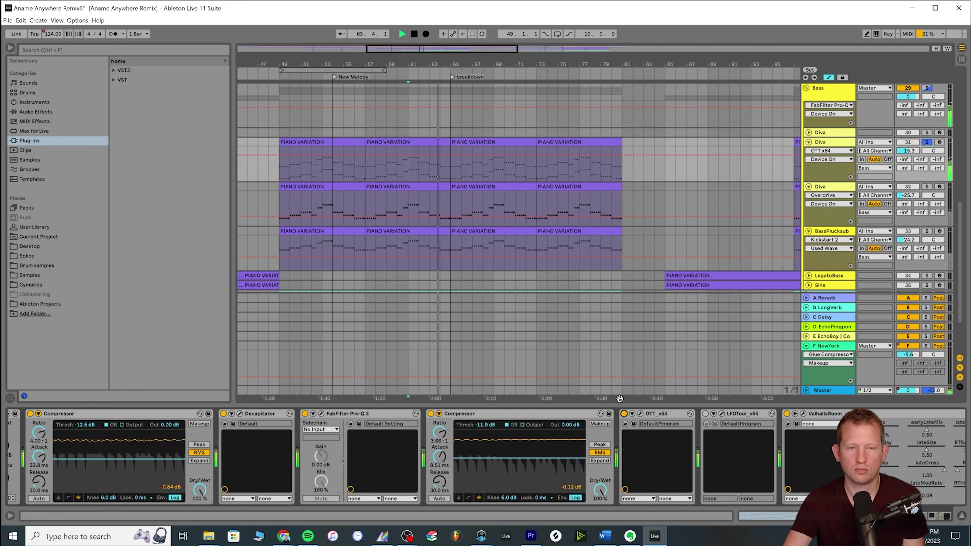
pyautogui.press('space')
# Play Diva track 31 from bar 57 while repeatedly switching OTT off and on to compare the sound.
pyautogui.click(366, 173)
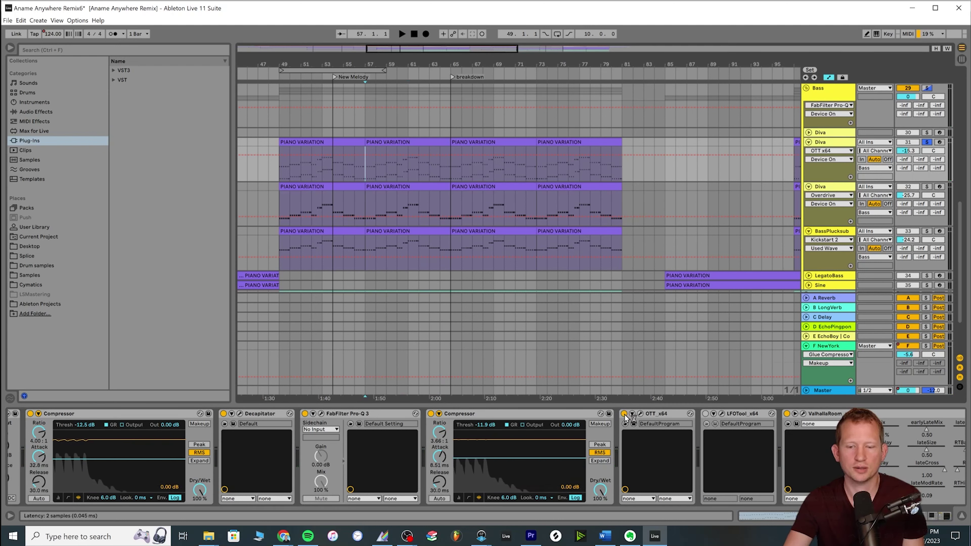
pyautogui.press('space')
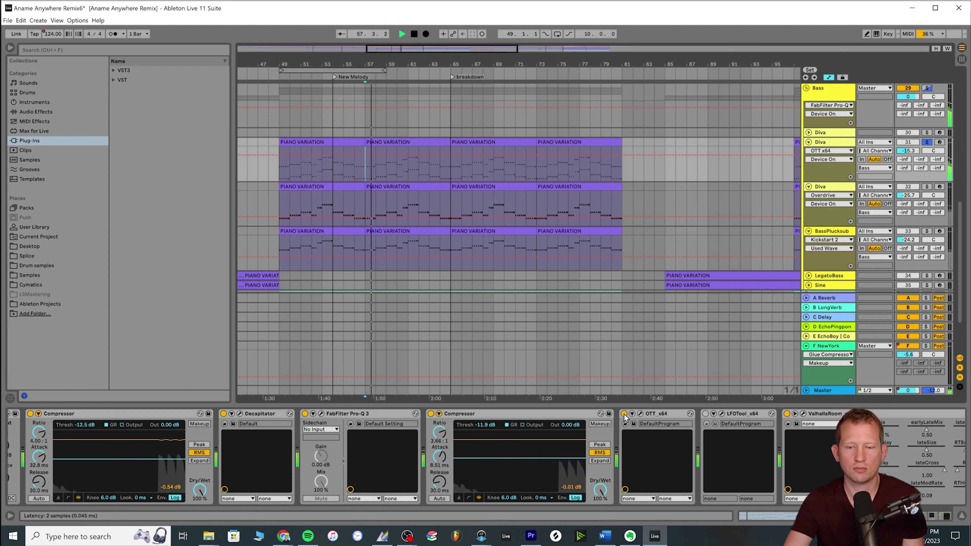
pyautogui.click(624, 414)
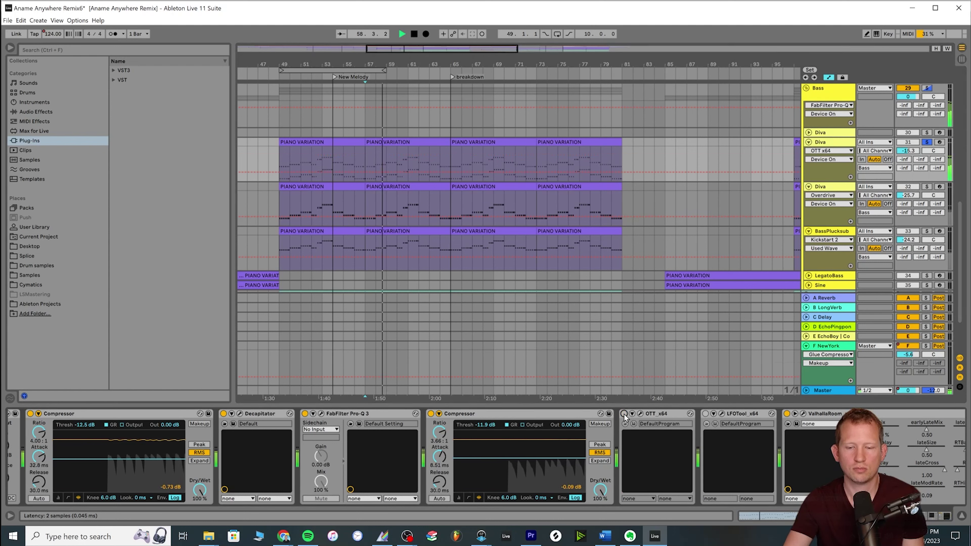
pyautogui.click(624, 414)
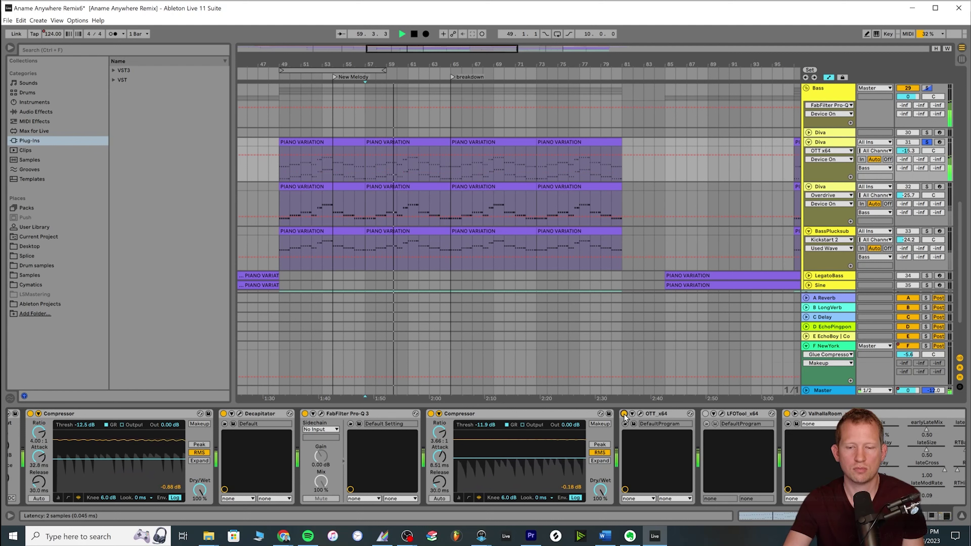
pyautogui.click(624, 414)
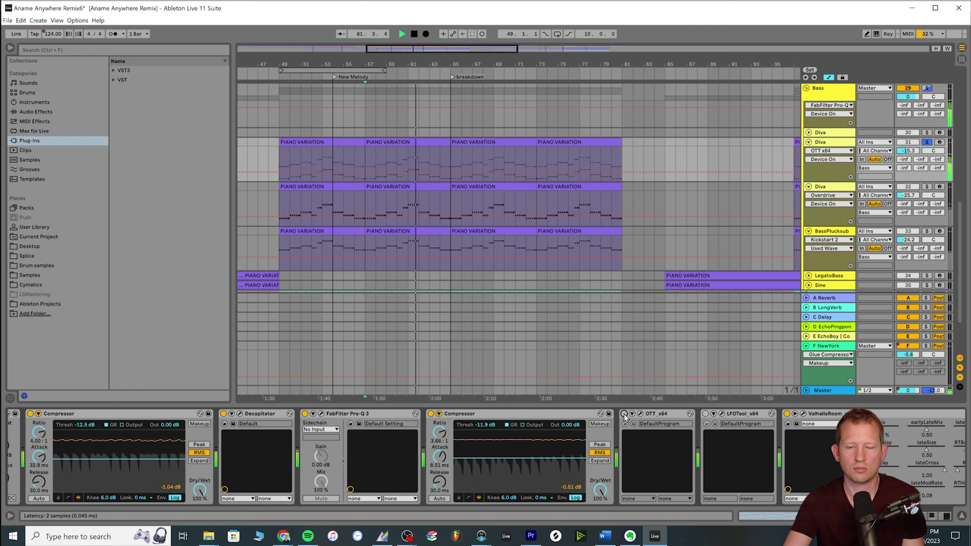
pyautogui.click(624, 413)
pyautogui.click(624, 414)
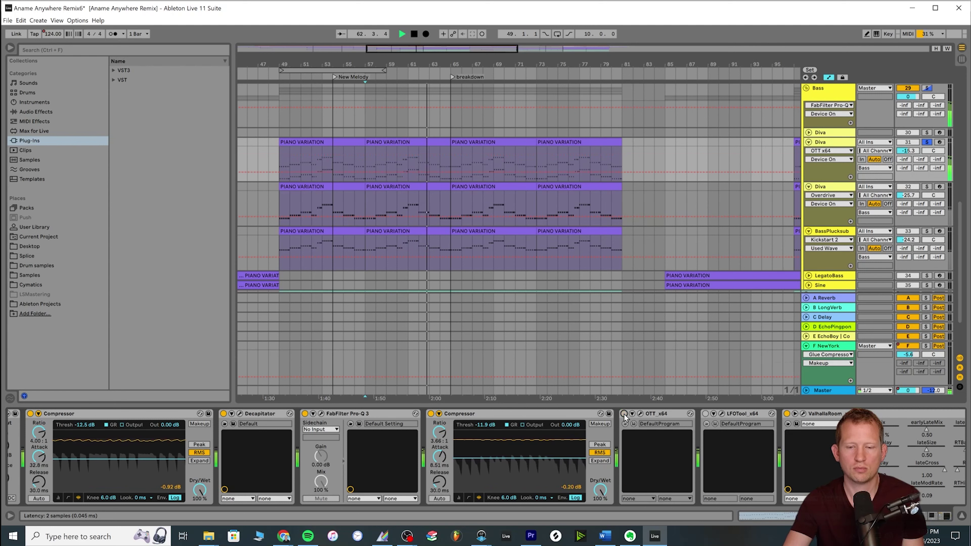
pyautogui.click(624, 414)
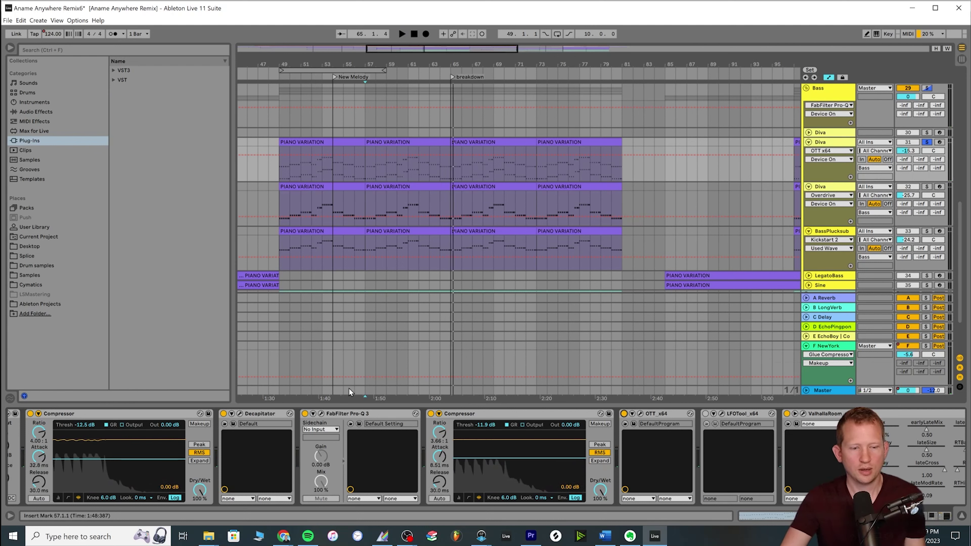
# Review Diva's effect chain from Decapitator through OTT and ValhallaRoom to Auto Filter and the sidechain compressor.
pyautogui.click(281, 418)
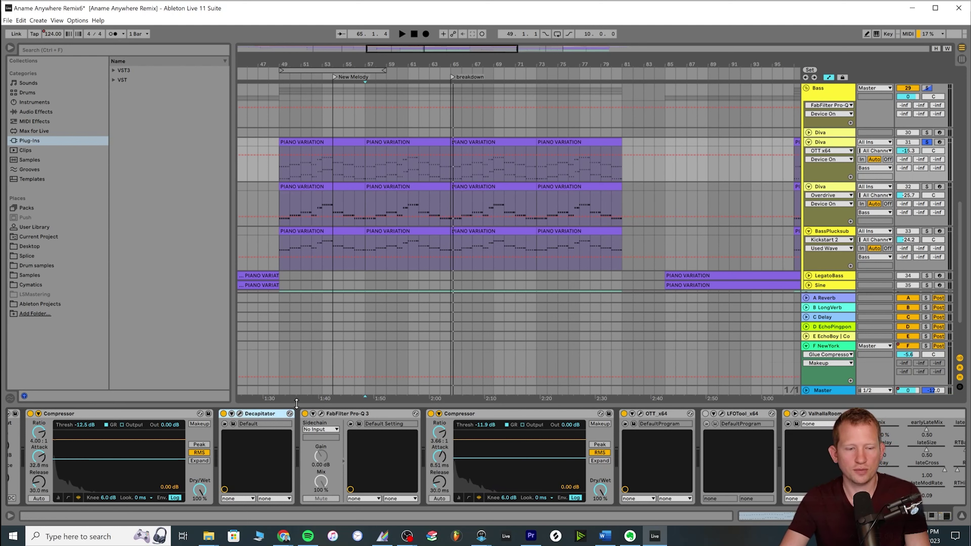
pyautogui.keyDown('shift'); pyautogui.click(656, 414); pyautogui.keyUp('shift')
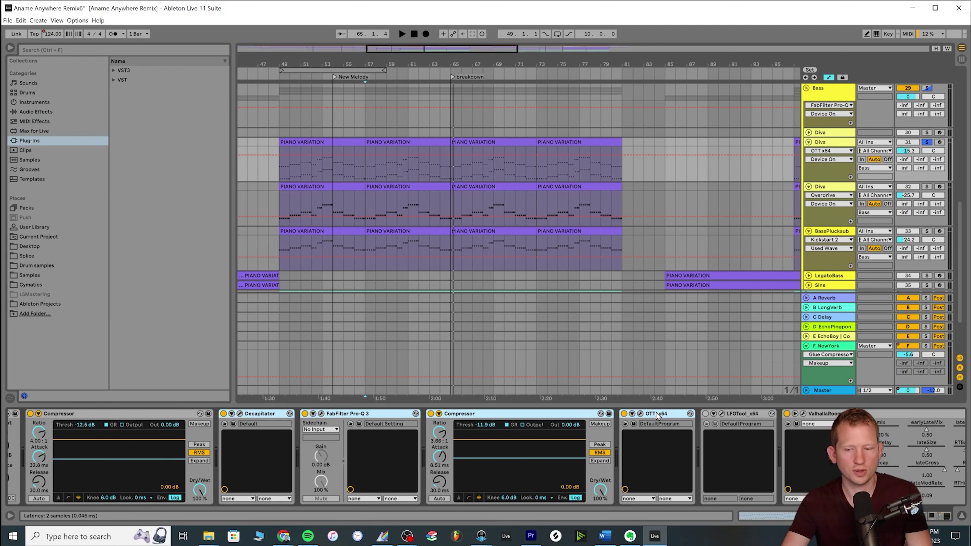
pyautogui.click(819, 414)
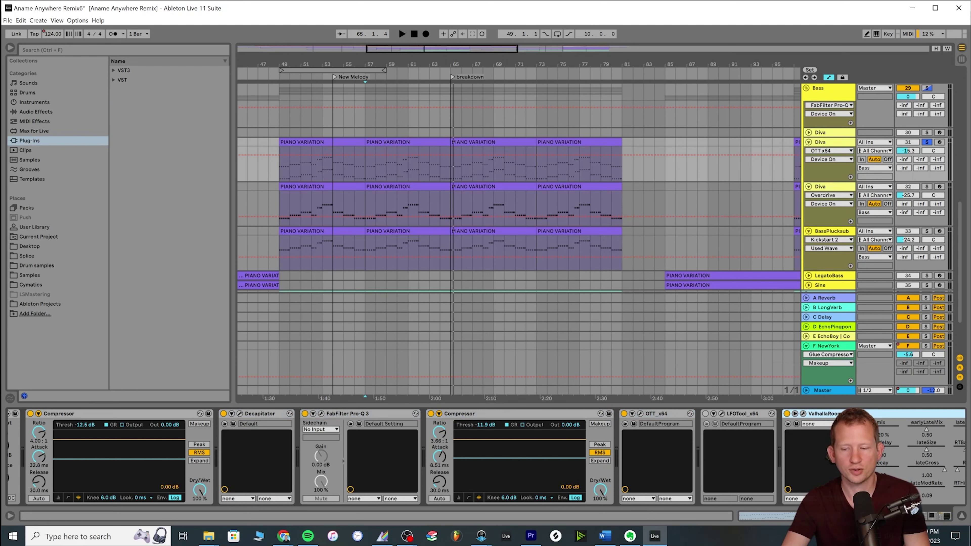
pyautogui.hscroll(5, 487, 457)
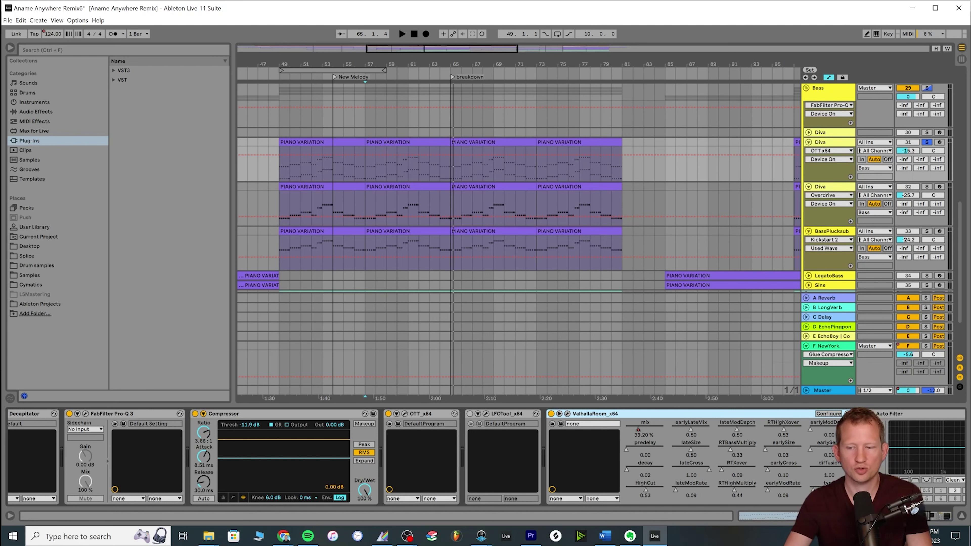
pyautogui.hscroll(5, 614, 415)
pyautogui.hscroll(4, 930, 516)
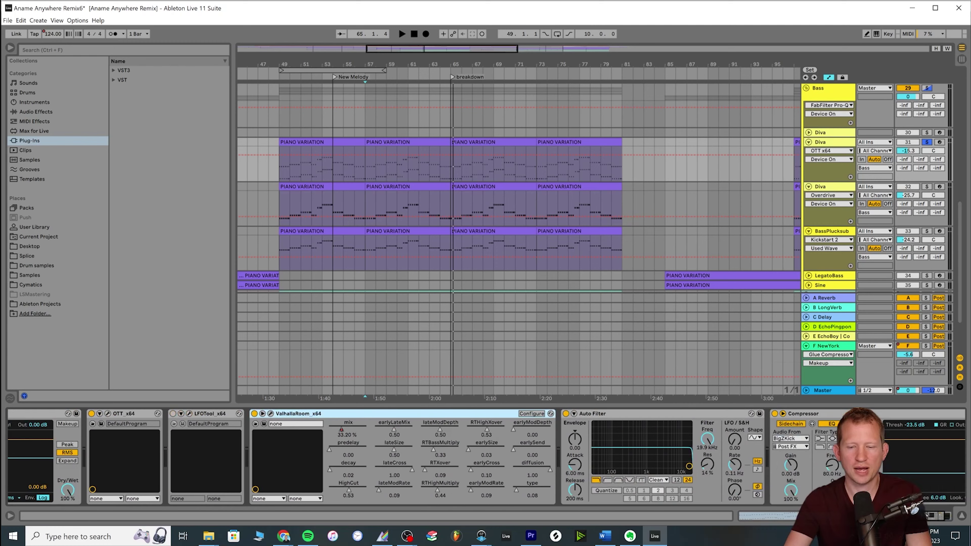
pyautogui.hscroll(-10, 931, 516)
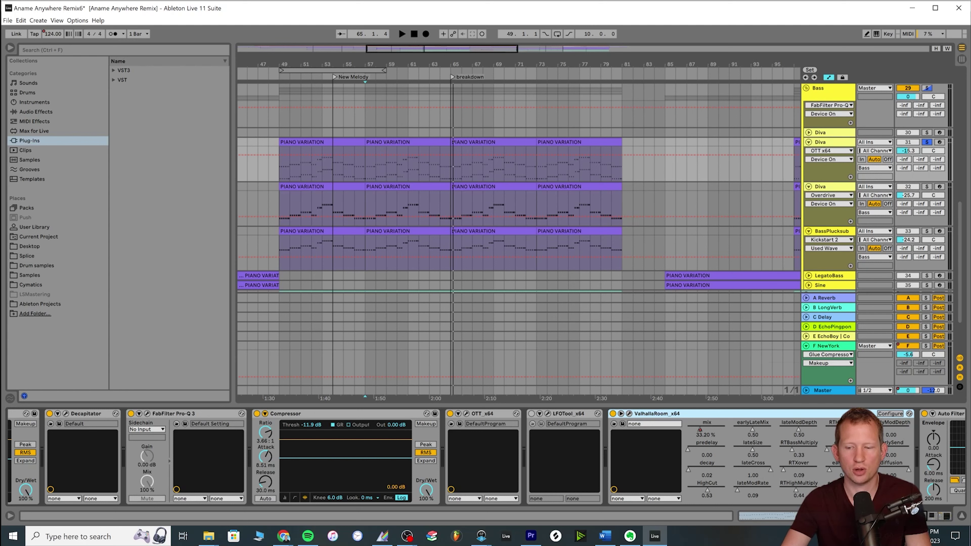
pyautogui.hscroll(-2, 769, 469)
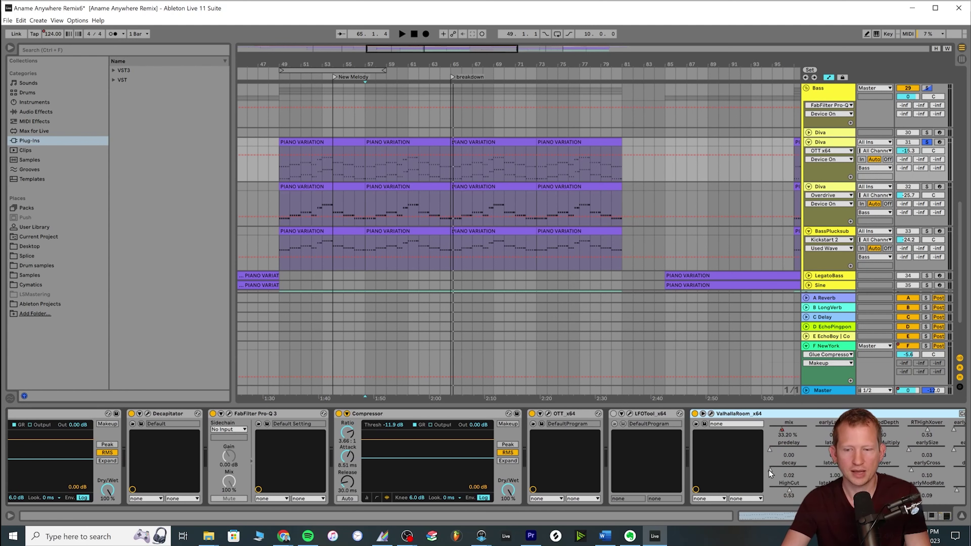
# Show ValhallaRoom, try a 14.5 ms predelay, set it to 1.3 ms while auditioning from bar 65, and close the plug-in.
pyautogui.click(712, 414)
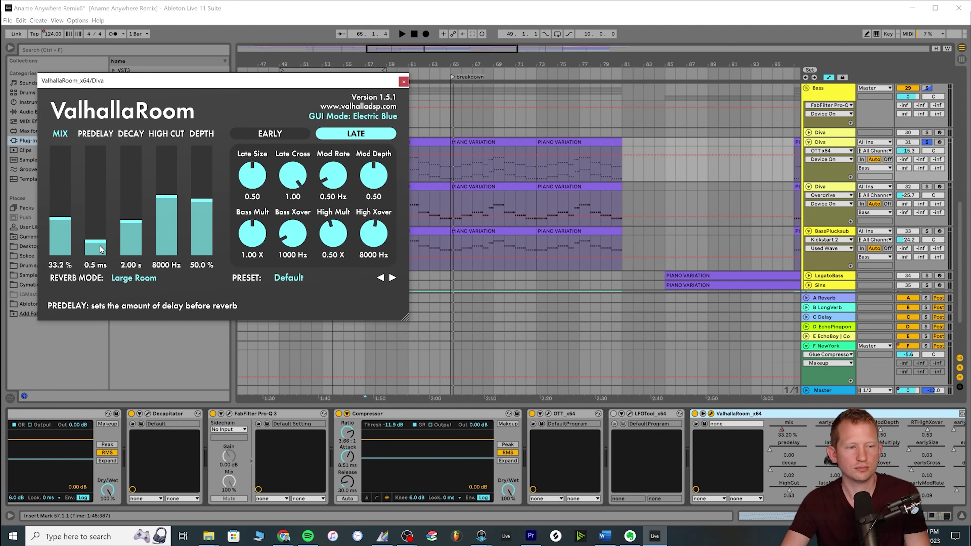
pyautogui.click(96, 216)
pyautogui.press('space')
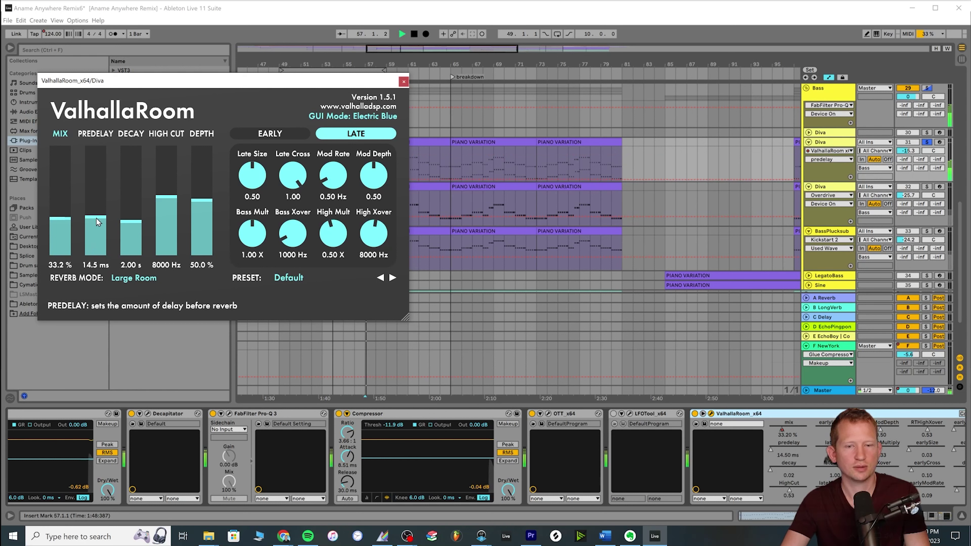
pyautogui.click(453, 74)
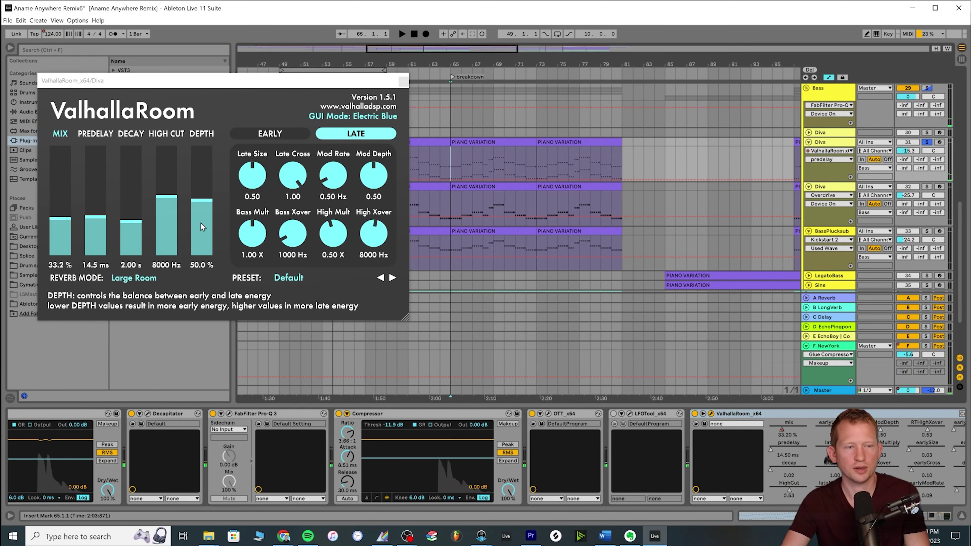
pyautogui.moveTo(100, 224); pyautogui.dragTo(98, 241)
pyautogui.press('space')
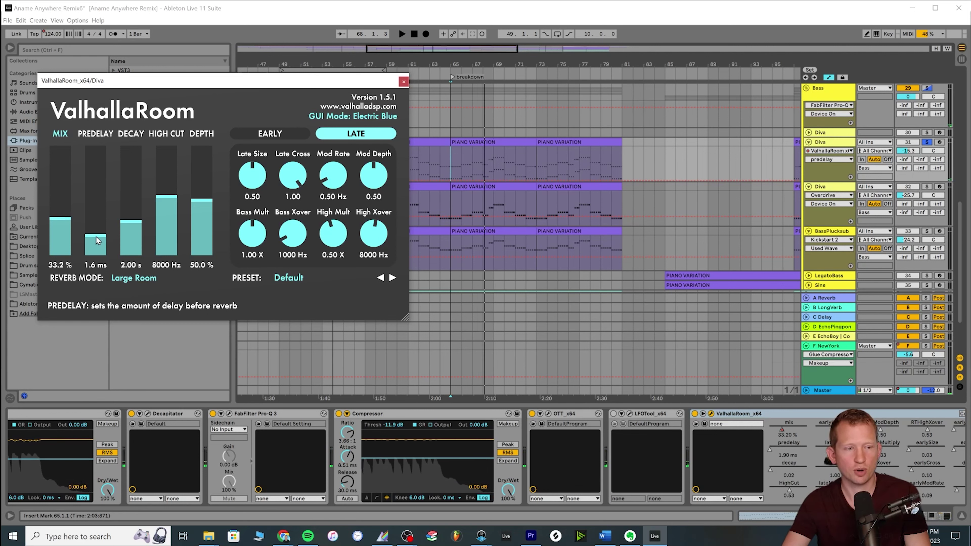
pyautogui.press('space')
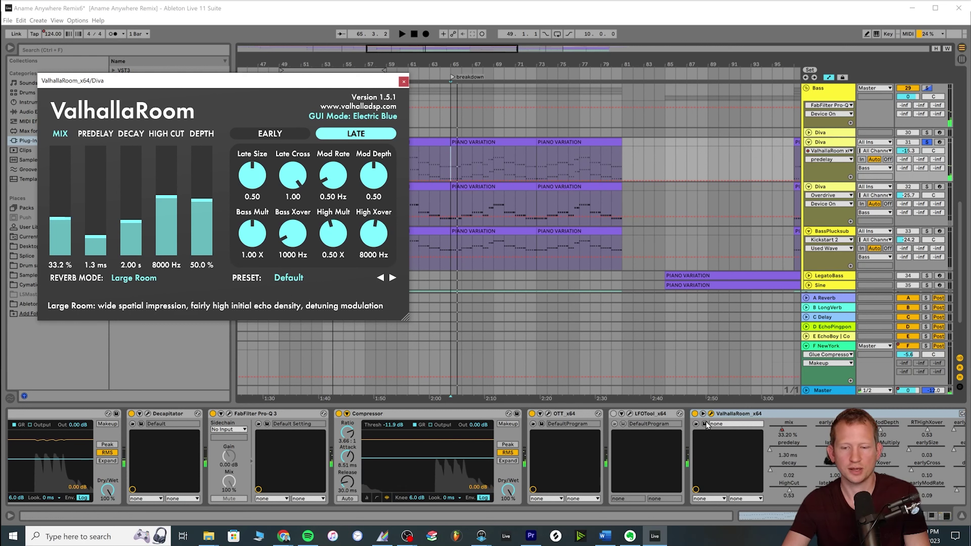
pyautogui.click(445, 135)
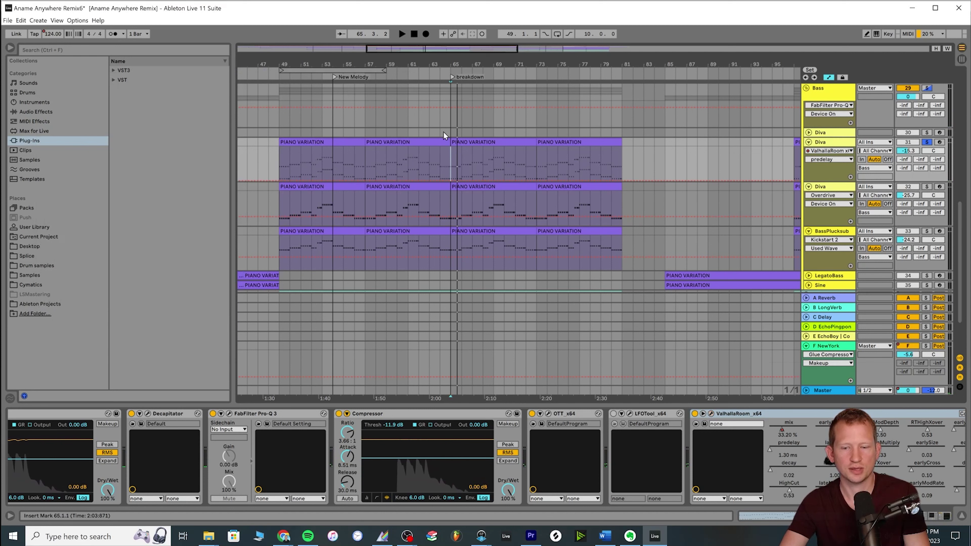
# Group the devices from Decapitator through ValhallaRoom into one audio effect rack.
pyautogui.click(732, 415)
pyautogui.keyDown('shift'); pyautogui.click(167, 413); pyautogui.keyUp('shift')
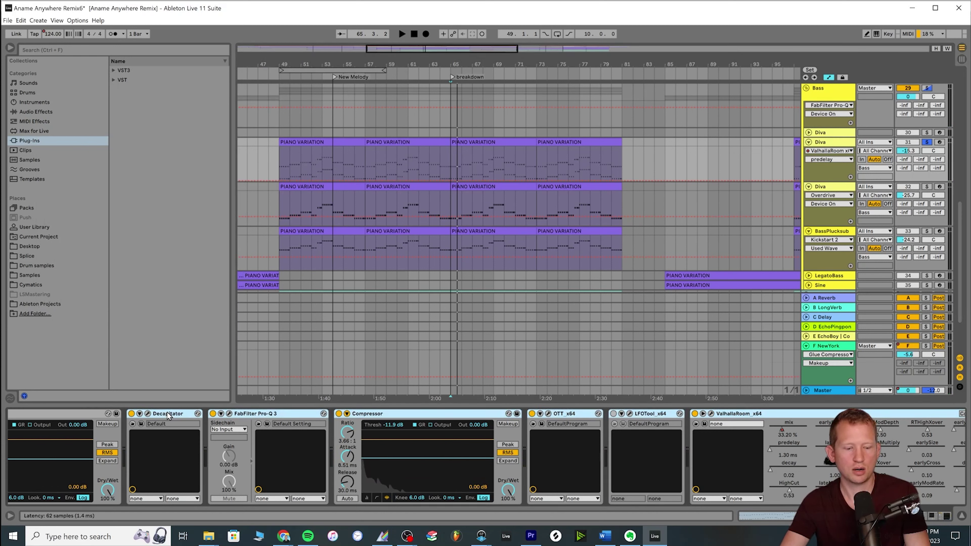
pyautogui.hotkey('ctrl', 'g')
# Audition Diva track 31 from bars 57 and 61, comparing the sound with the effect rack bypassed and active.
pyautogui.click(376, 172)
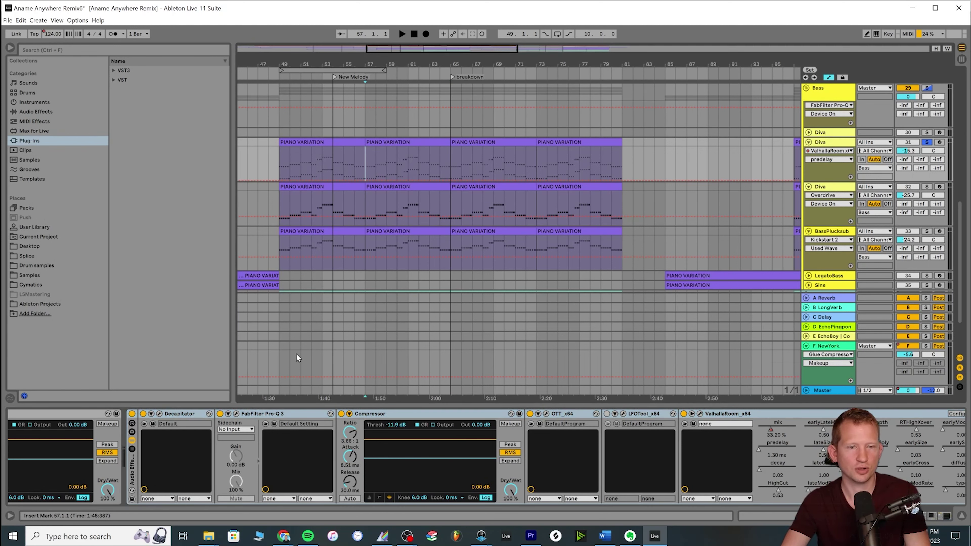
pyautogui.click(132, 414)
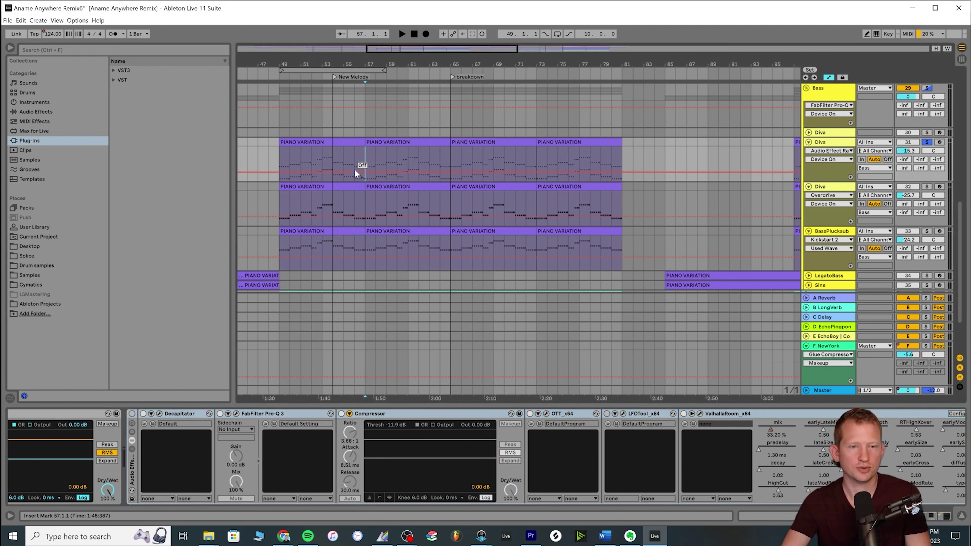
pyautogui.press('space')
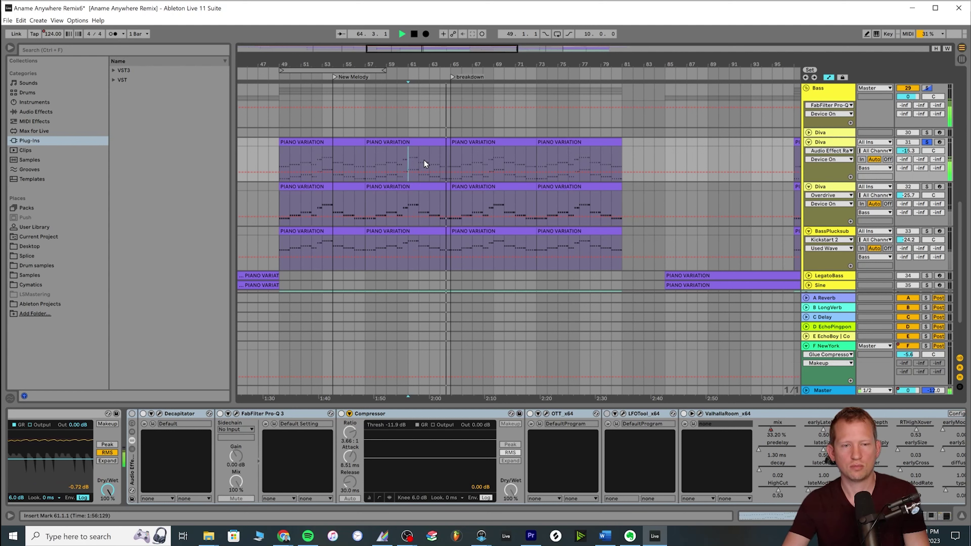
pyautogui.click(132, 414)
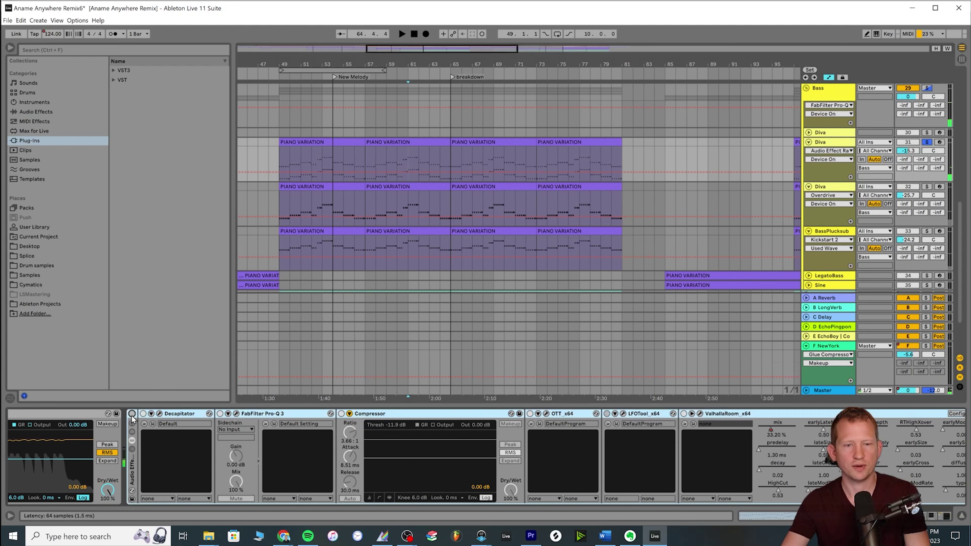
pyautogui.click(410, 176)
pyautogui.press('space')
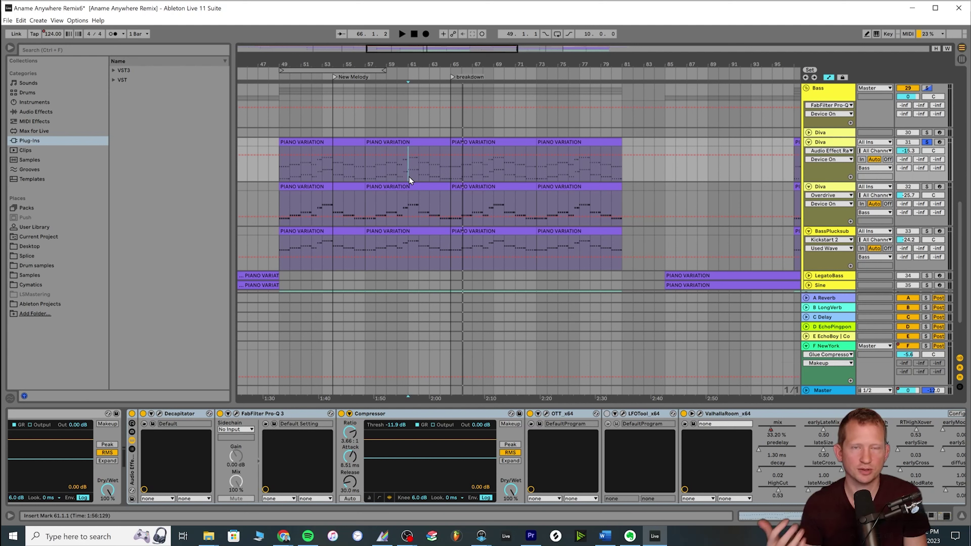
# Listen to Diva from bar 65 with the effect rack bypassed, stop playback, and switch the rack back on.
pyautogui.click(452, 173)
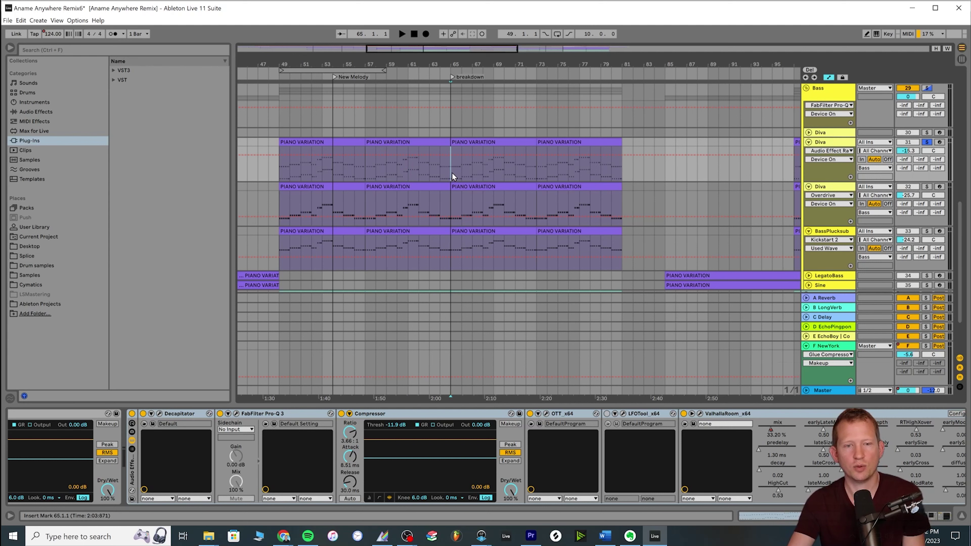
pyautogui.click(408, 174)
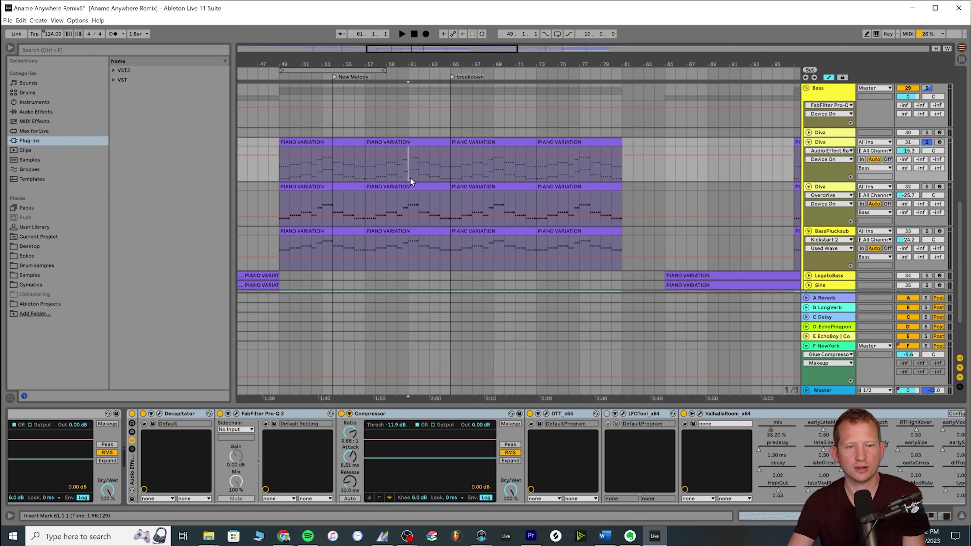
pyautogui.click(132, 415)
pyautogui.click(453, 158)
pyautogui.press('space')
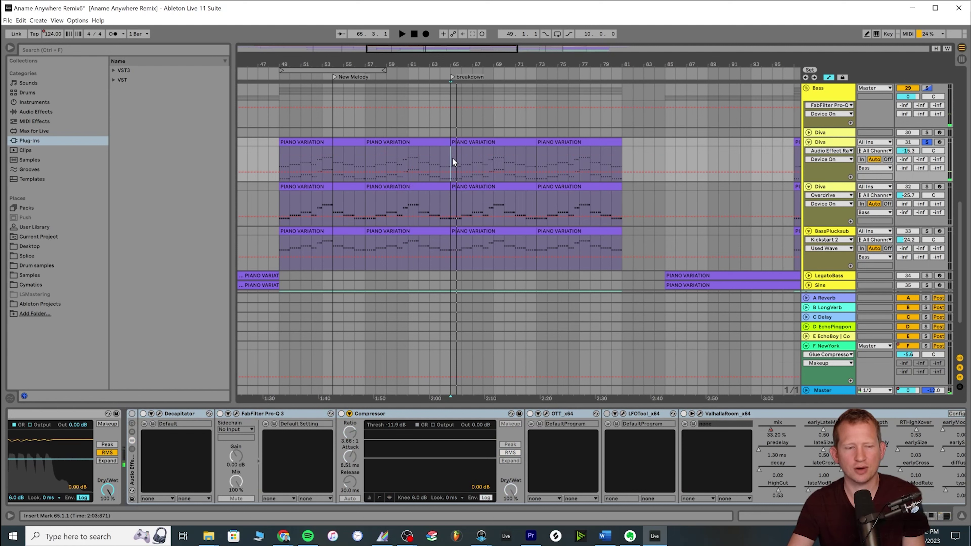
pyautogui.click(133, 415)
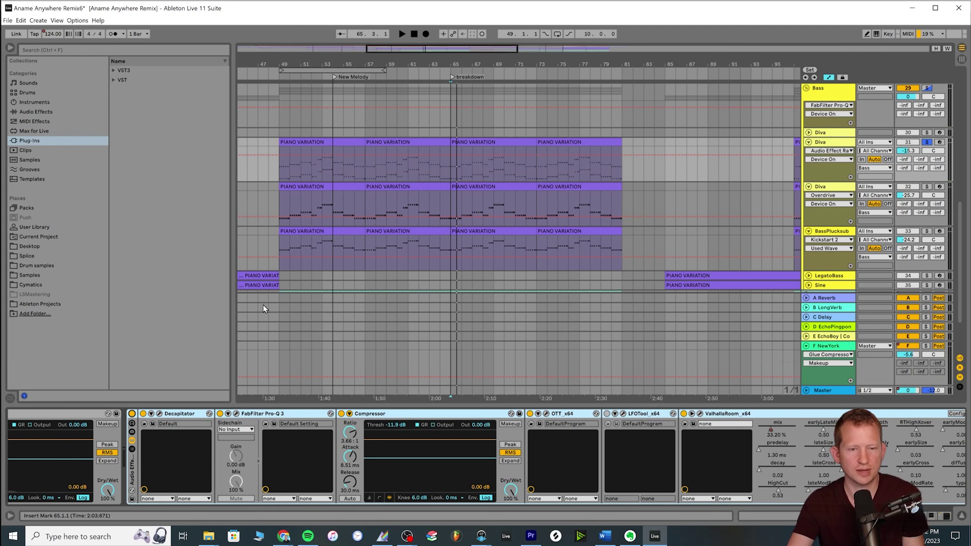
# Audition Diva track 31 from bar 66 and review the devices at the end of its effect chain.
pyautogui.click(459, 175)
pyautogui.press('space')
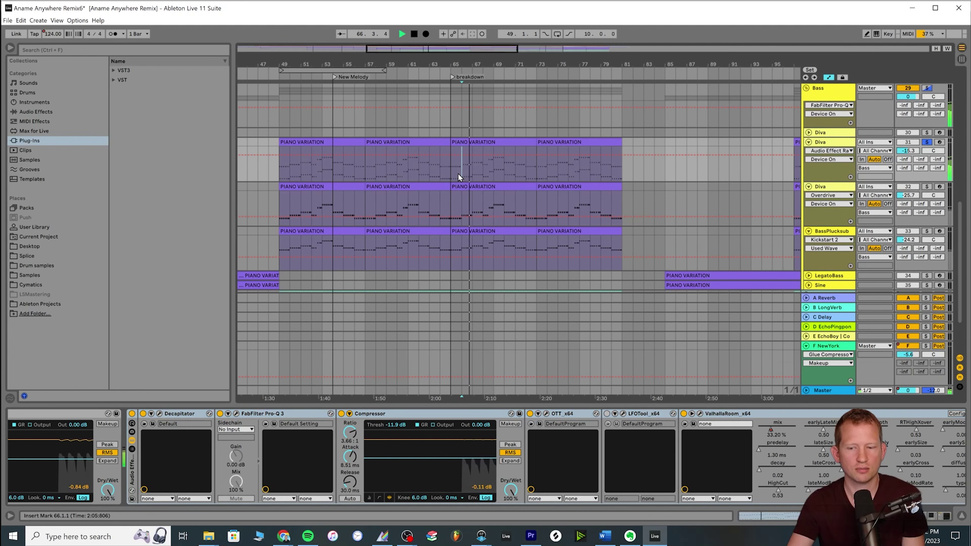
pyautogui.press('space')
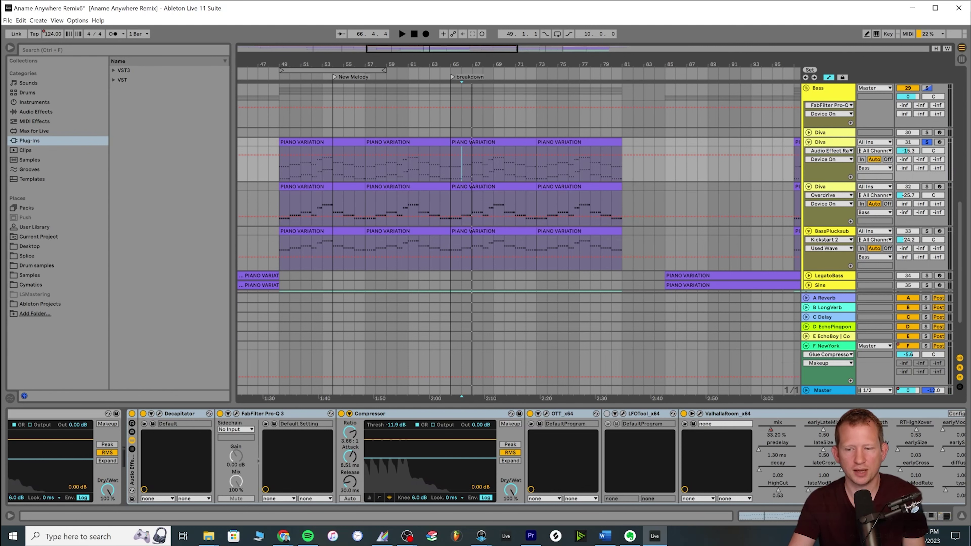
pyautogui.hscroll(5, 440, 457)
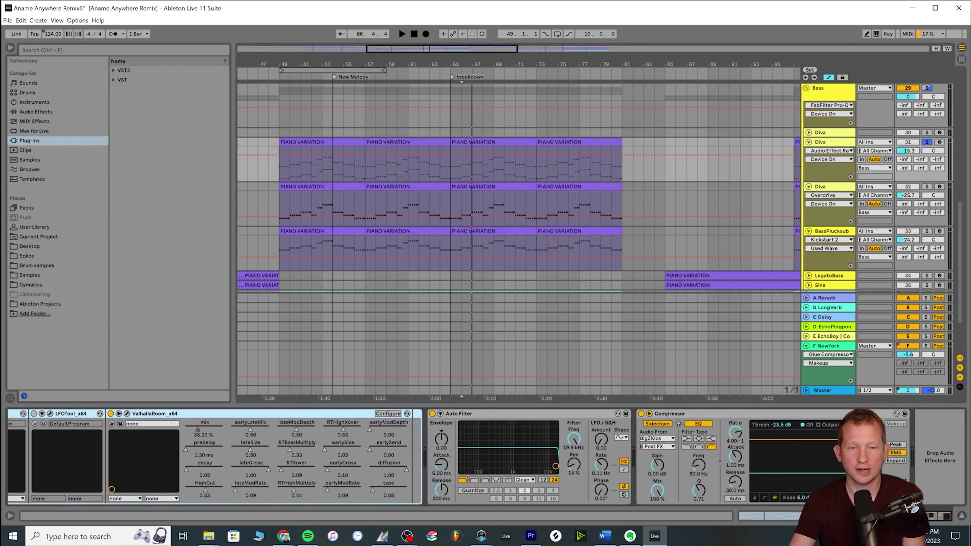
pyautogui.hscroll(-2, 440, 458)
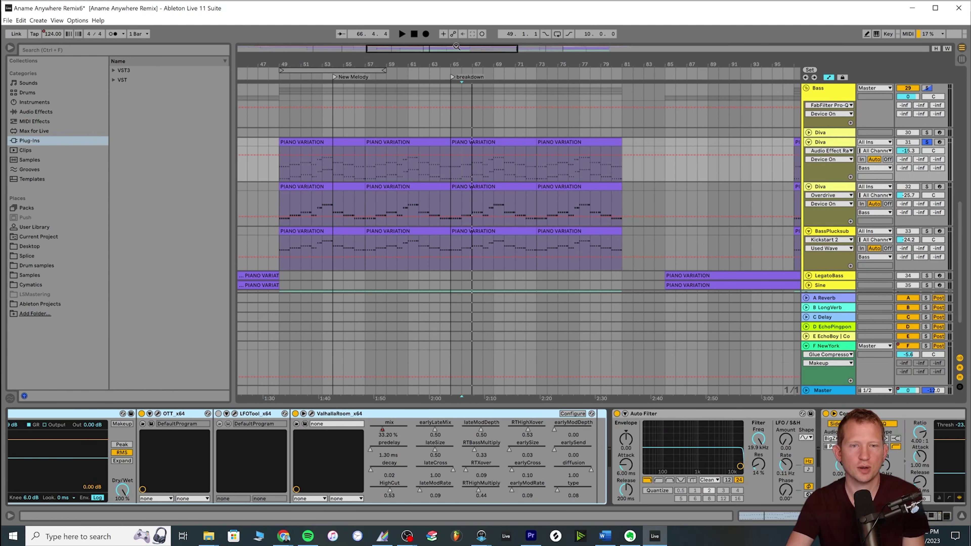
# Solo Diva track 32 and audition it from bar 65 with its device chain shown.
pyautogui.moveTo(456, 47); pyautogui.dragTo(522, 60)
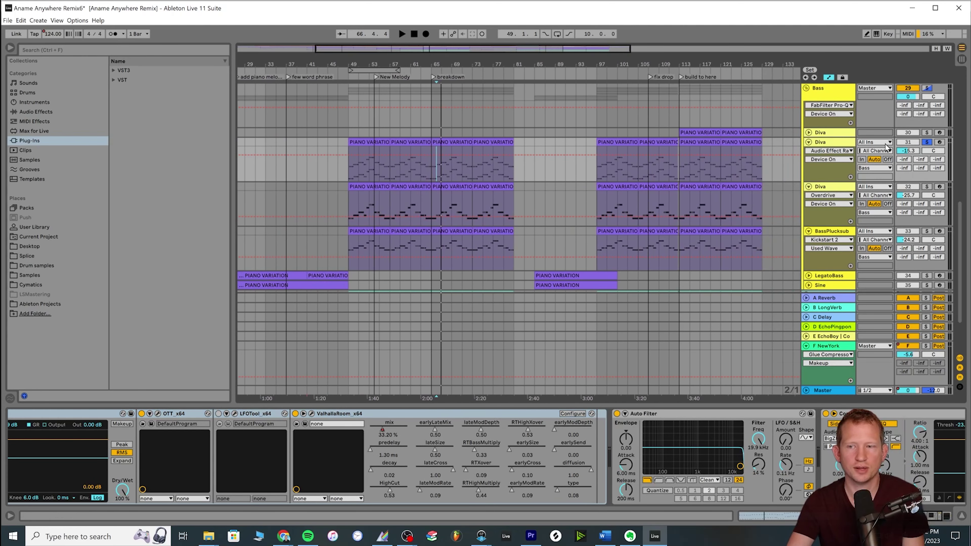
pyautogui.click(836, 214)
pyautogui.click(427, 206)
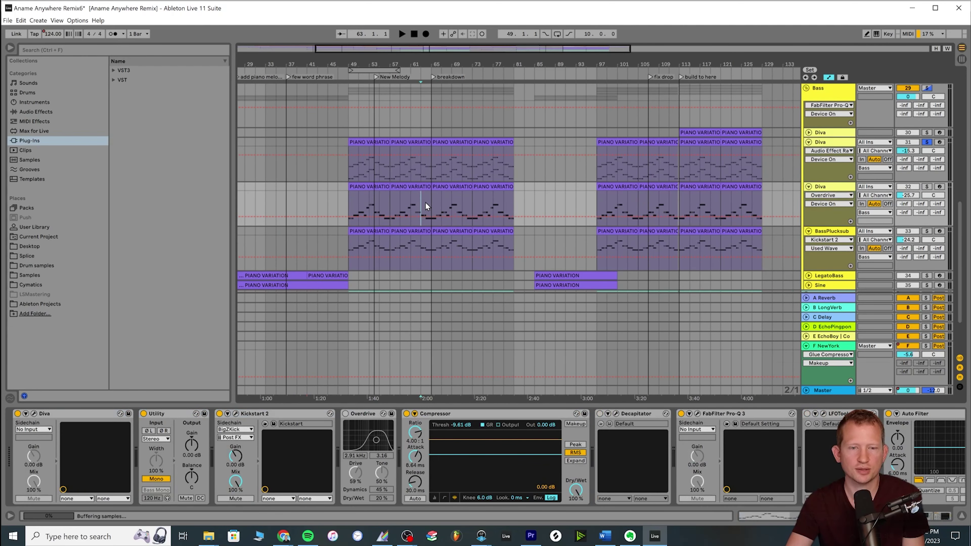
pyautogui.click(927, 187)
pyautogui.press('space')
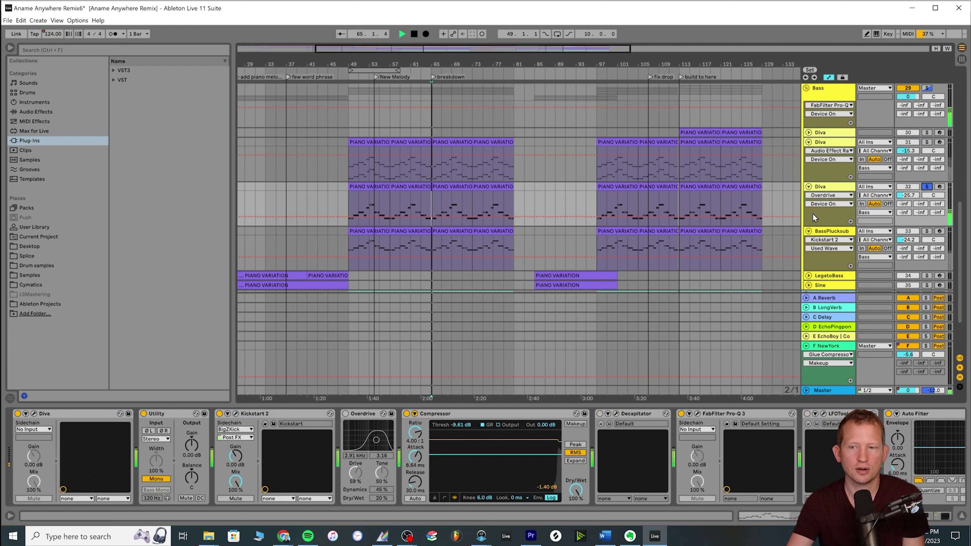
pyautogui.click(815, 216)
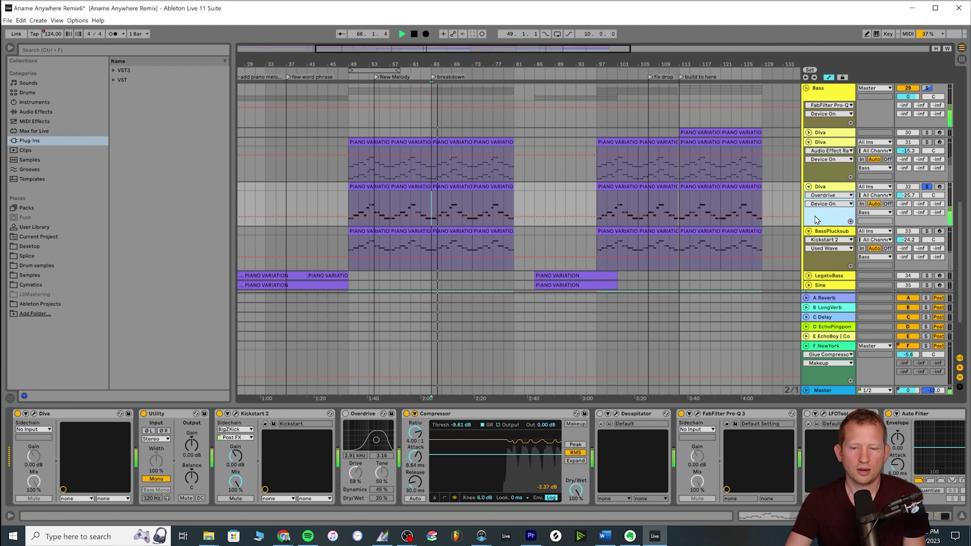
pyautogui.press('space')
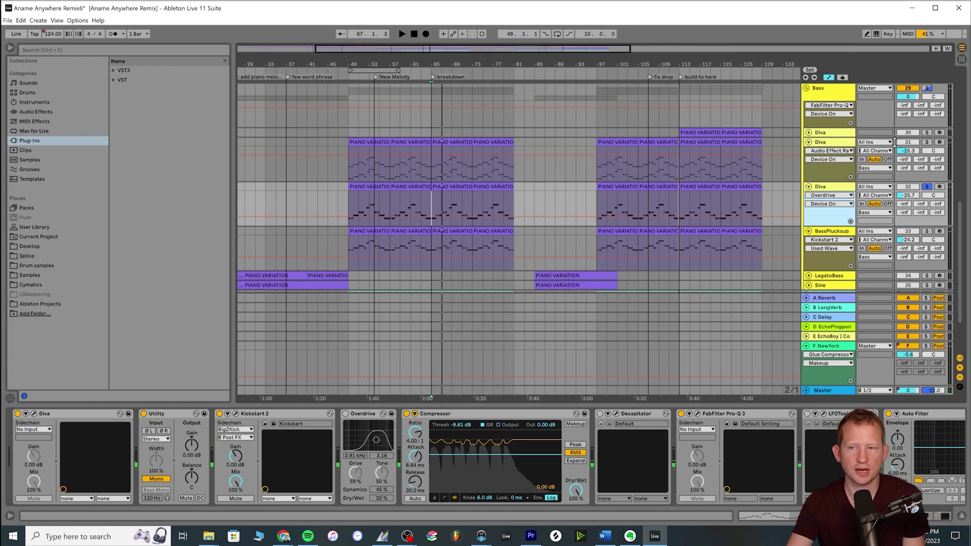
# Set the high-cut band in Diva track 32's FabFilter Pro-Q 3 to about 948 Hz during playback, and close the plug-in.
pyautogui.hscroll(5, 383, 459)
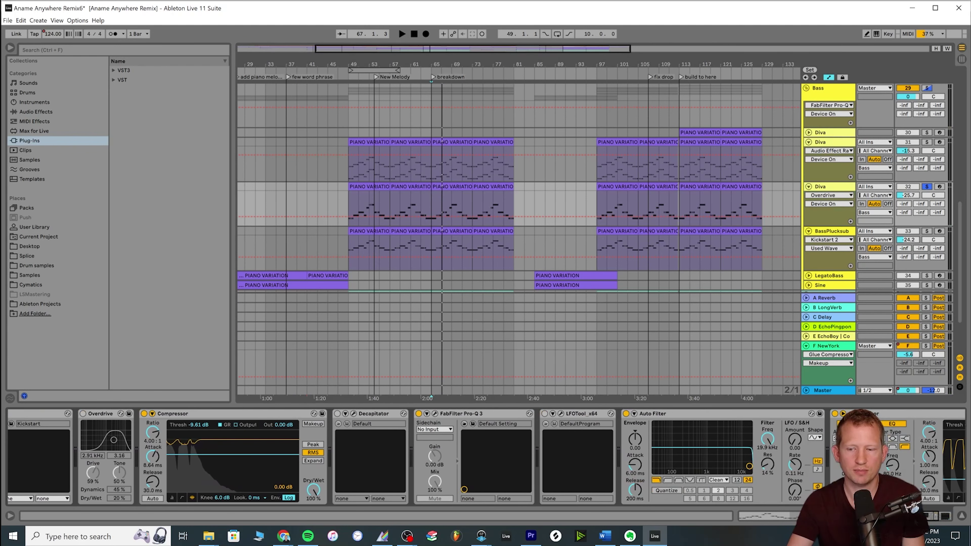
pyautogui.hscroll(-5, 383, 460)
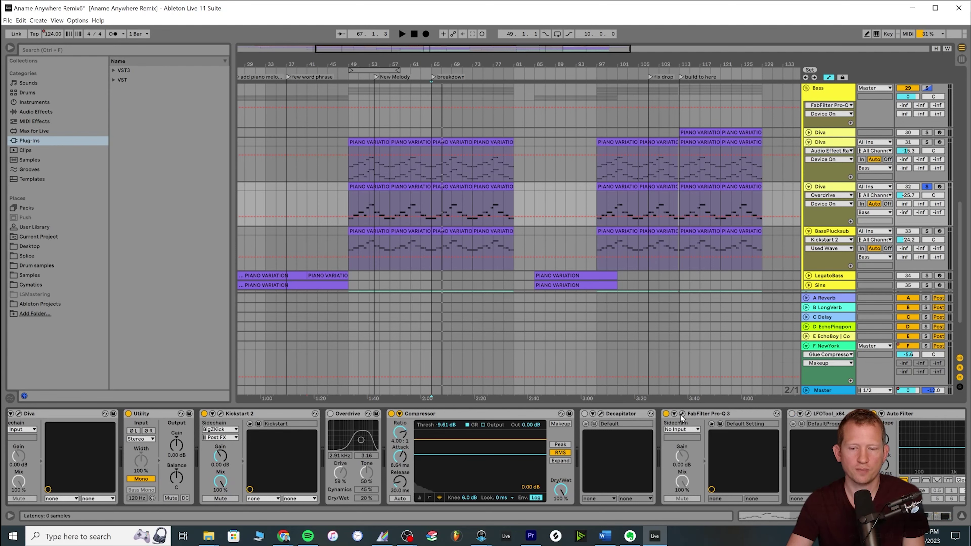
pyautogui.click(682, 414)
pyautogui.press('space')
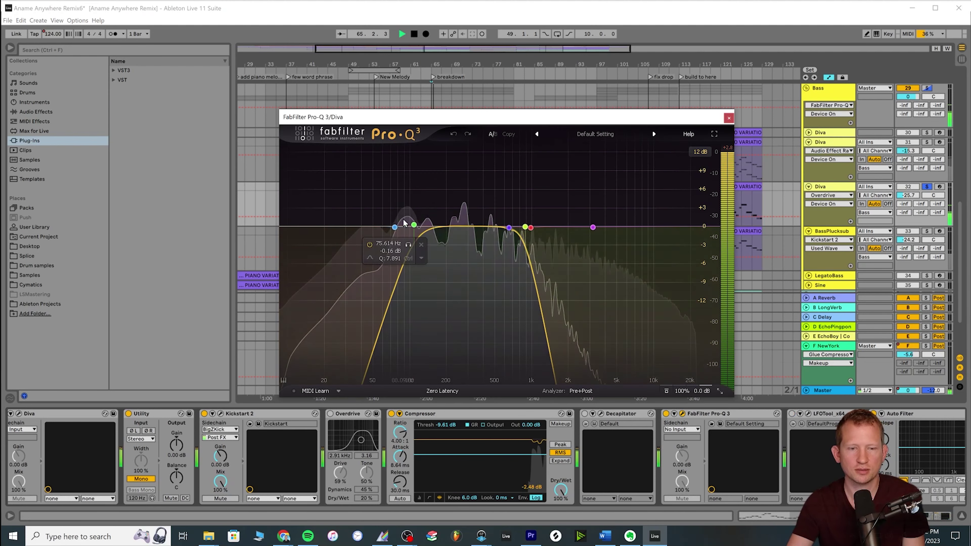
pyautogui.moveTo(525, 227); pyautogui.dragTo(529, 226)
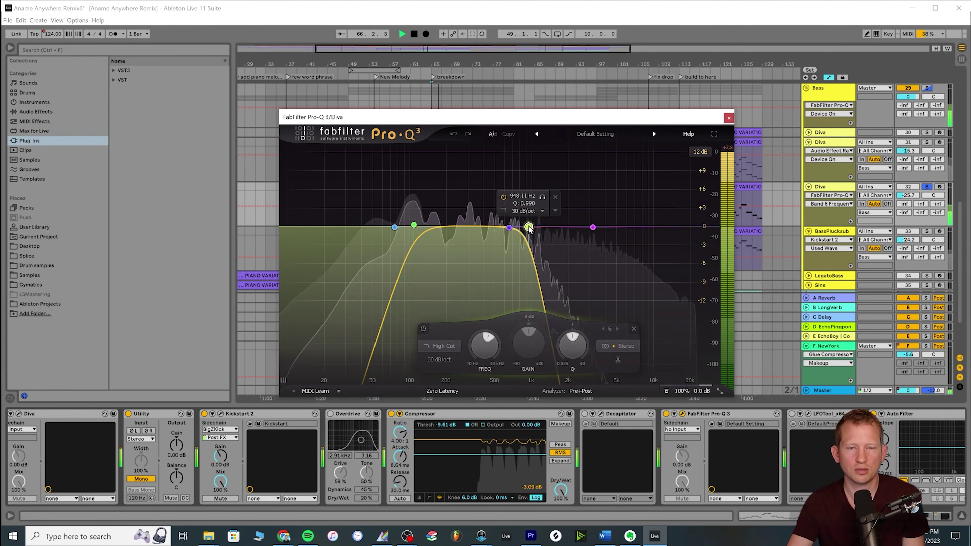
pyautogui.click(729, 117)
pyautogui.press('space')
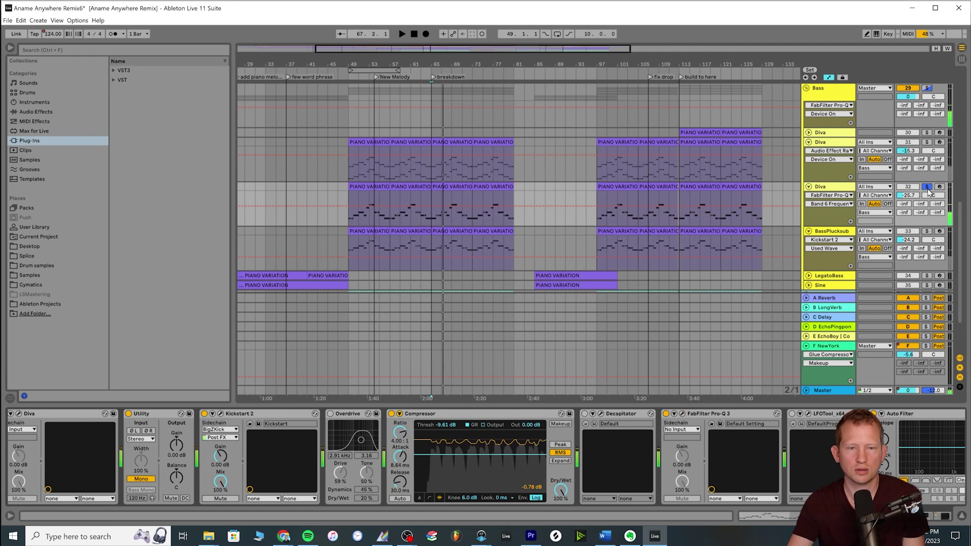
# Solo Diva track 31, examine and play the notes of its first PIANO VARIATION clip from bar 49, and return to the device chain.
pyautogui.click(362, 149)
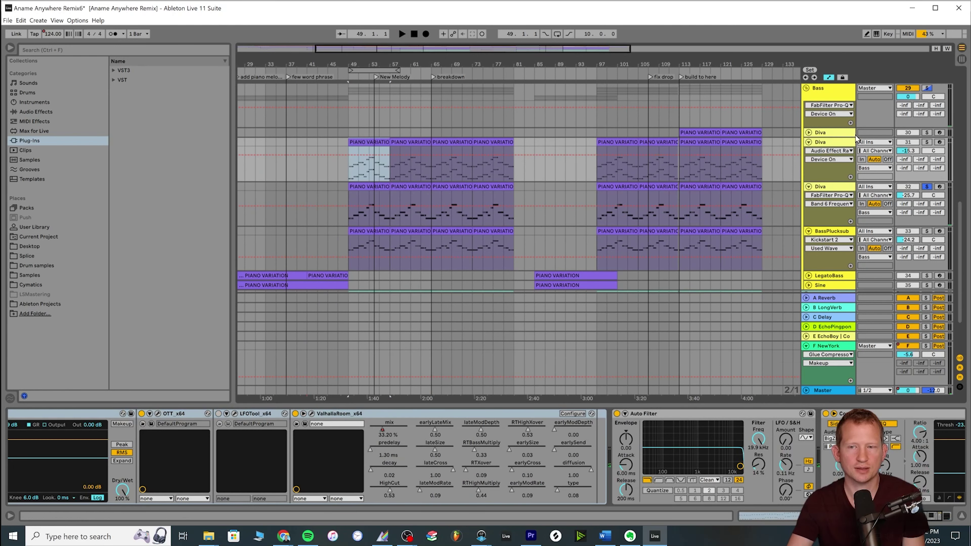
pyautogui.click(928, 143)
pyautogui.press('space')
pyautogui.doubleClick(362, 142)
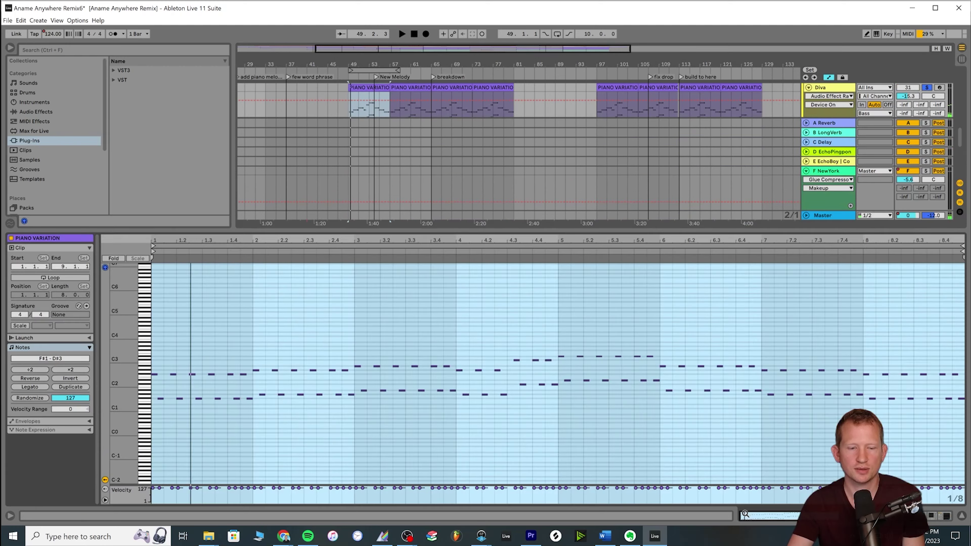
pyautogui.press('space')
pyautogui.press('space')
pyautogui.press('space')
pyautogui.hotkey('shift', 'Tab')
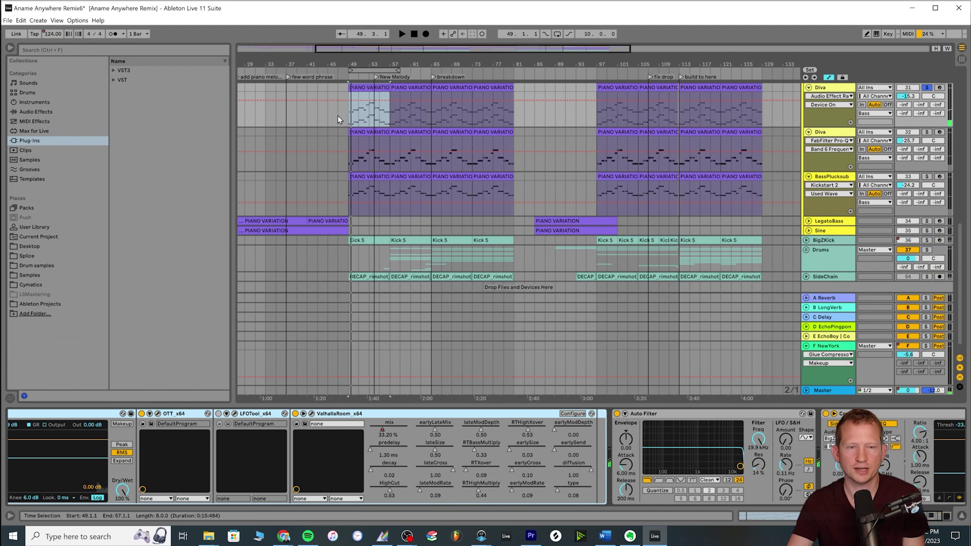
# Play Diva track 32's first PIANO VARIATION clip soloed from bar 49 while examining its notes, and return to the device chain.
pyautogui.press('Down')
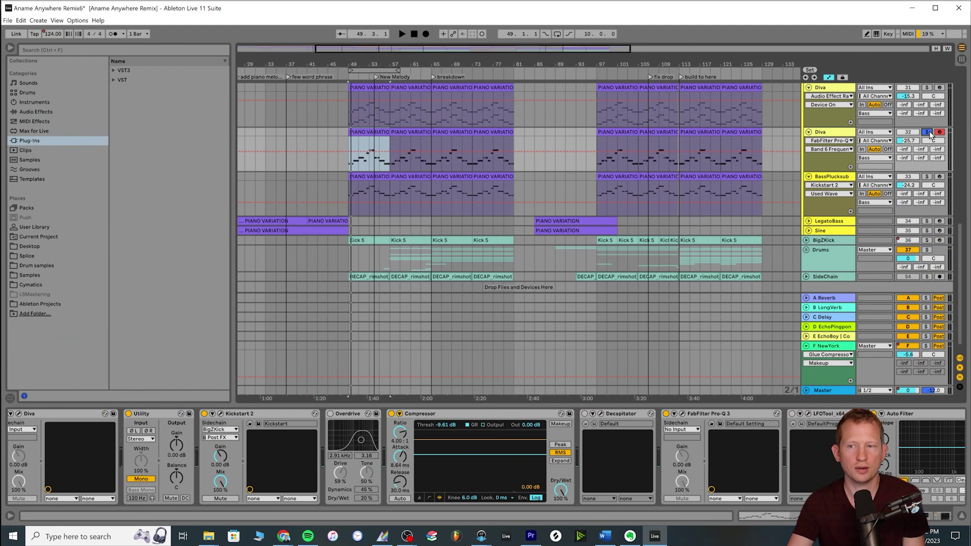
pyautogui.press('space')
pyautogui.hotkey('shift', 'Tab')
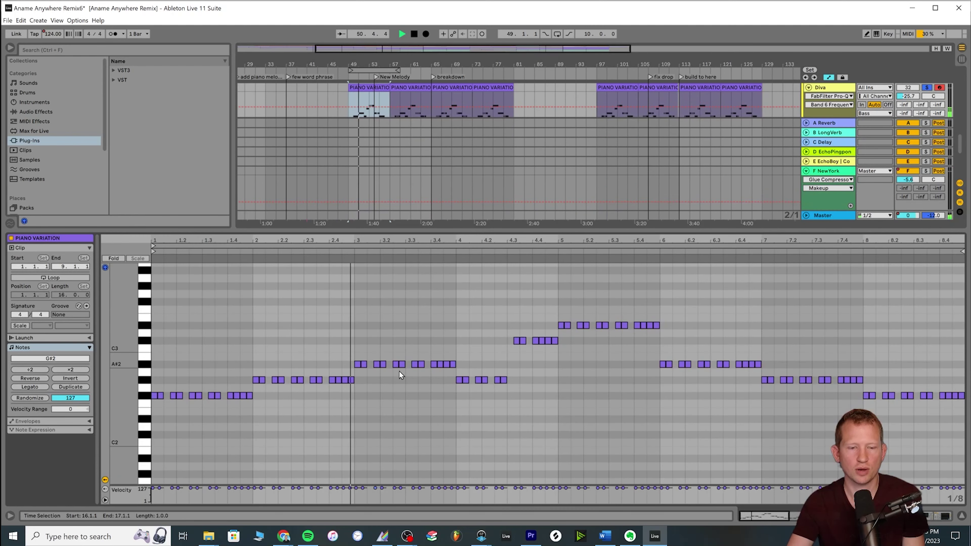
pyautogui.hotkey('shift', 'Tab')
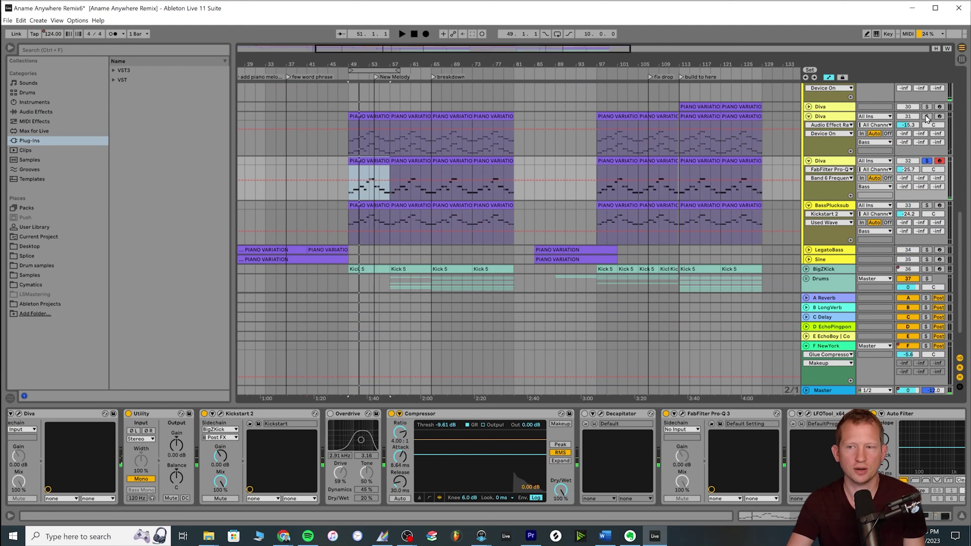
# Play both Diva layers, tracks 31 and 32, from bar 49 and compare the blend with and without track 32.
pyautogui.press('space')
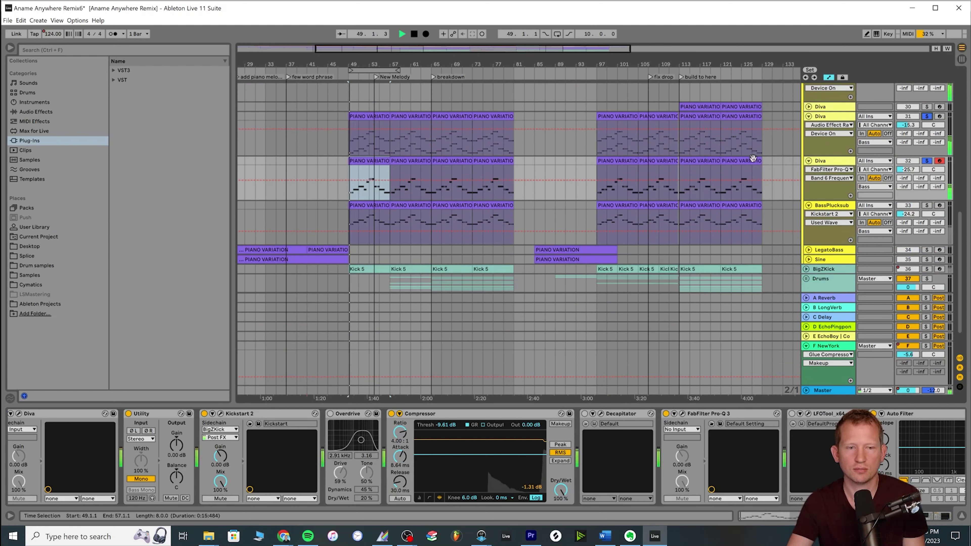
pyautogui.click(908, 169)
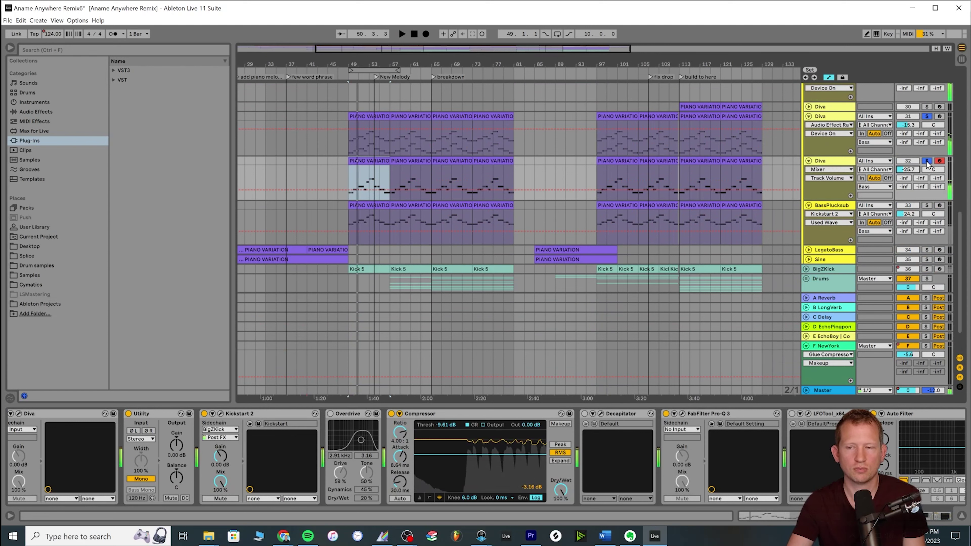
pyautogui.press('space')
pyautogui.press('space')
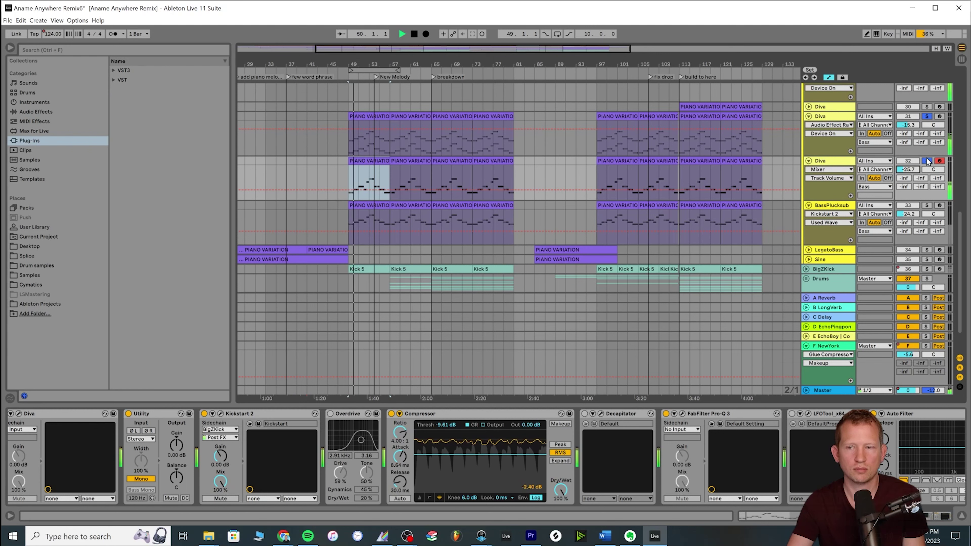
pyautogui.click(928, 161)
pyautogui.click(927, 161)
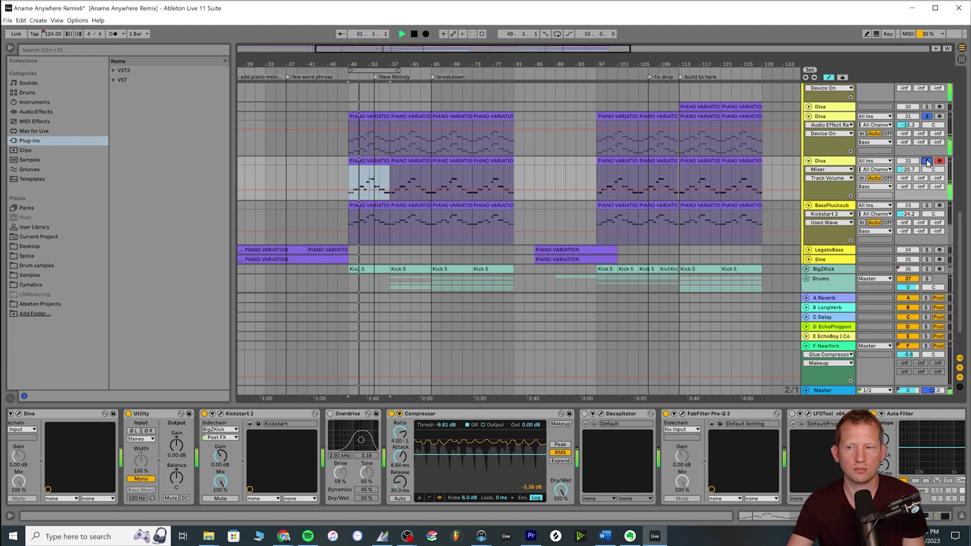
# Add BassPlucksub to the soloed Diva layers, clear all solos, and listen to the full mix from bar 65 before stopping playback.
pyautogui.click(852, 180)
pyautogui.scroll(2, 748, 240)
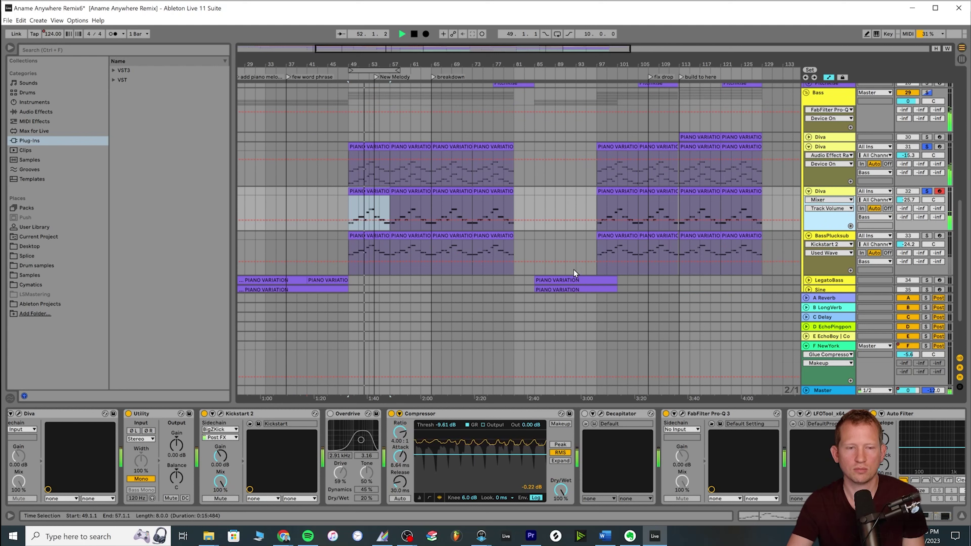
pyautogui.click(927, 236)
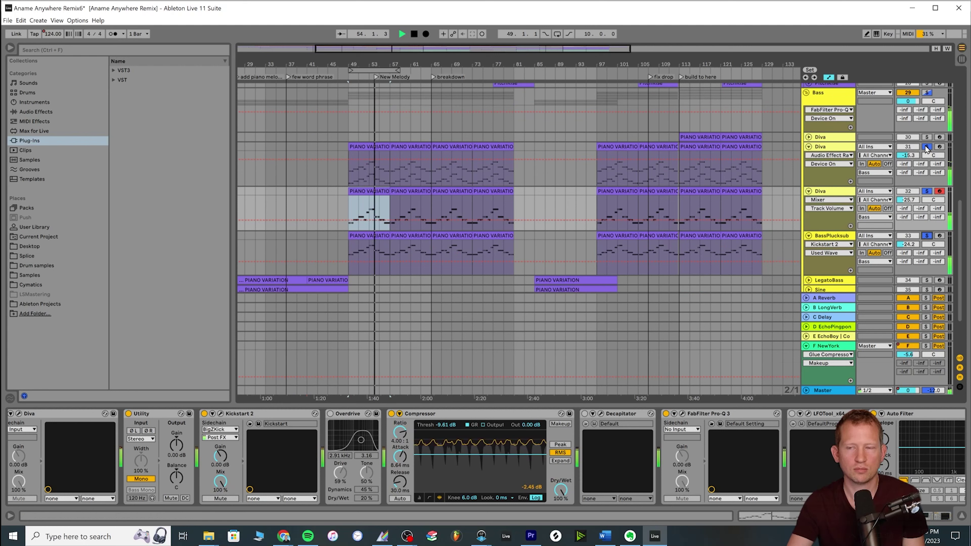
pyautogui.click(927, 147)
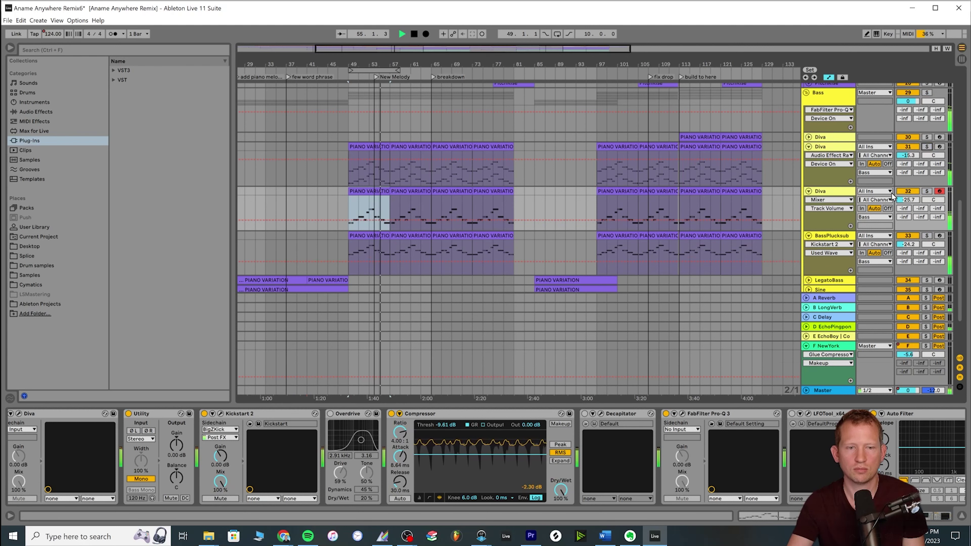
pyautogui.click(432, 211)
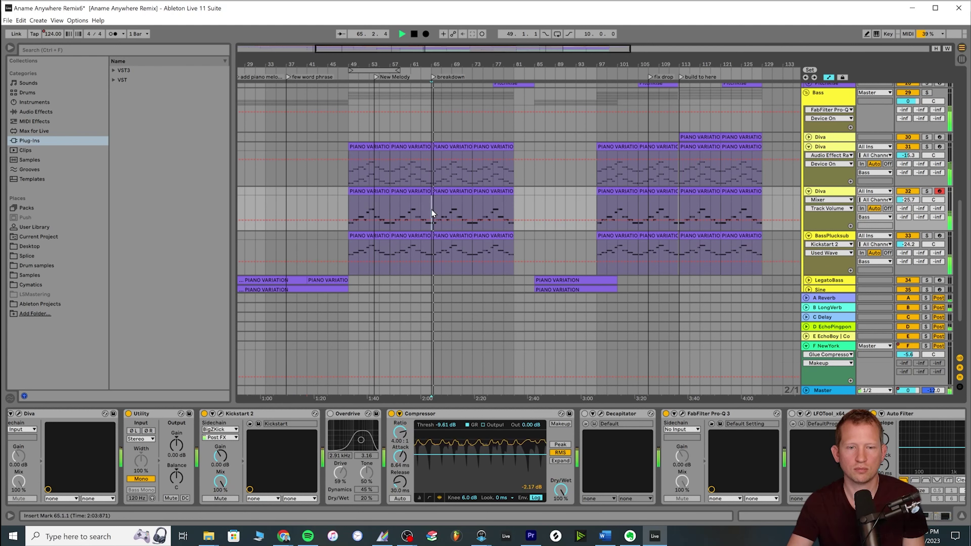
pyautogui.press('space')
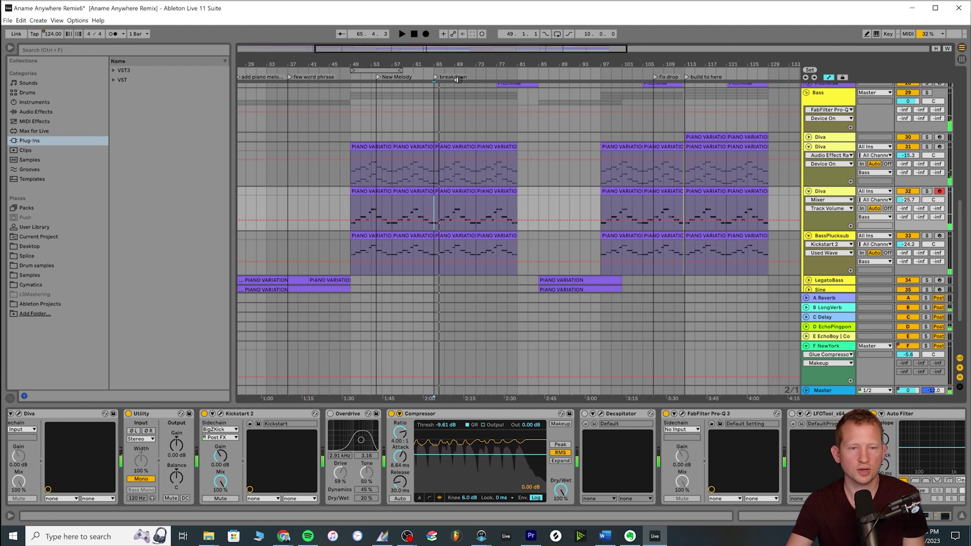
# Show BassPlucksub's device chain and collapse the BassPlucksub track and Diva tracks 31 and 32.
pyautogui.click(818, 237)
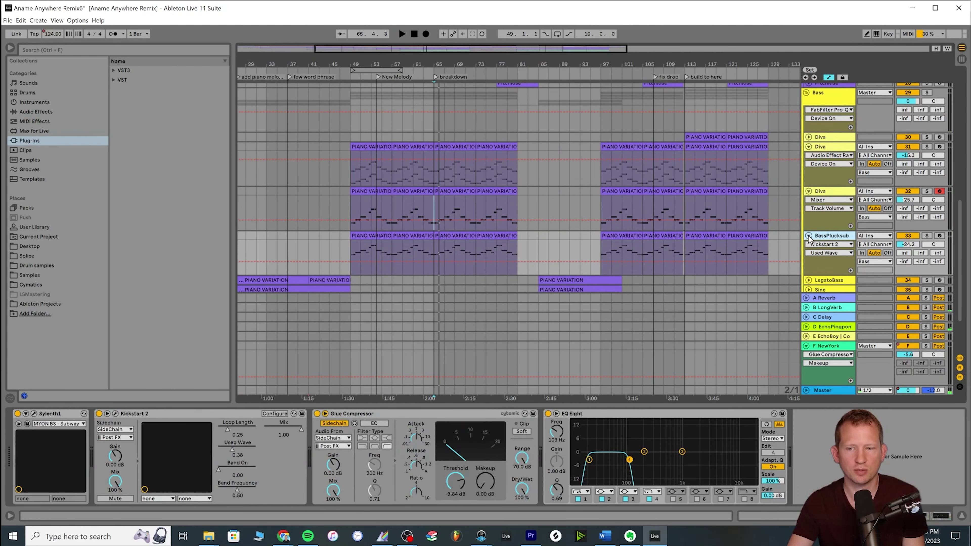
pyautogui.click(809, 235)
pyautogui.click(808, 191)
pyautogui.click(809, 147)
pyautogui.scroll(3, 709, 206)
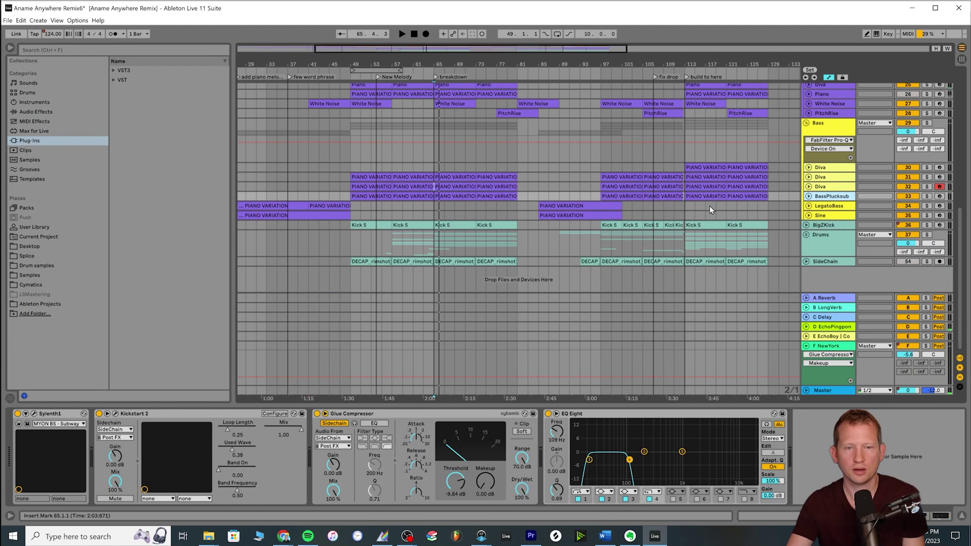
# Play the full arrangement from bar 65 and bar 73 with the Bass group selected.
pyautogui.moveTo(460, 48); pyautogui.dragTo(455, 54)
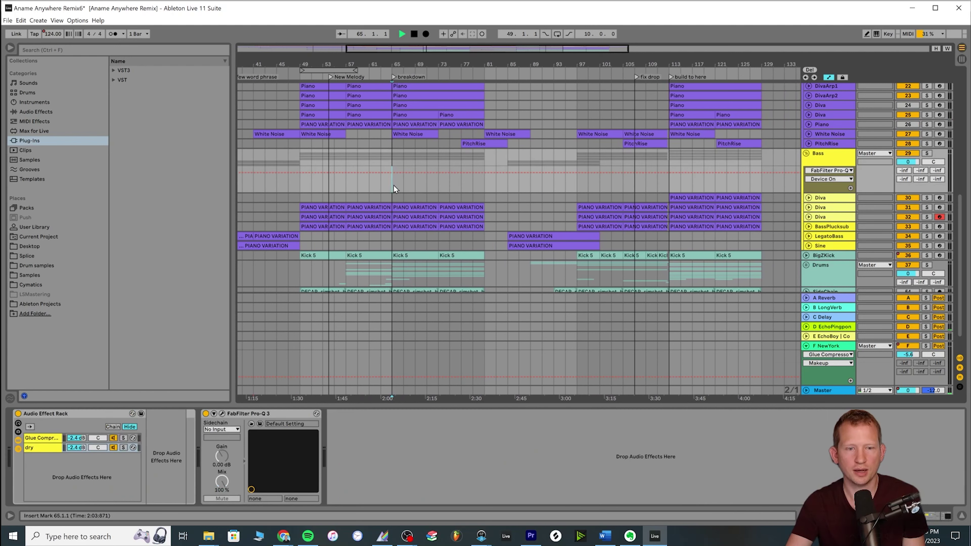
pyautogui.click(393, 185)
pyautogui.press('space')
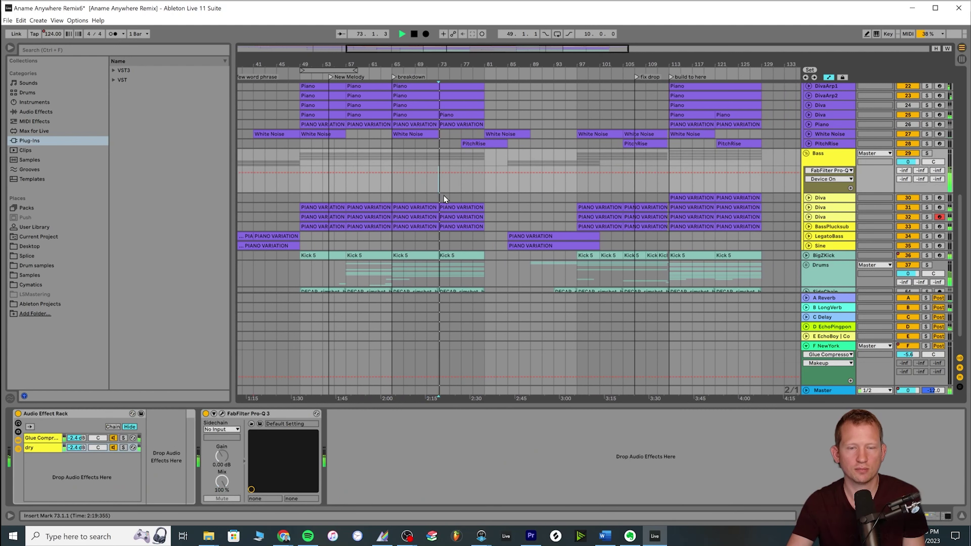
# Collapse the expanded DivaPlucks track above the Bass group.
pyautogui.moveTo(485, 53); pyautogui.dragTo(485, 59)
pyautogui.scroll(5, 514, 175)
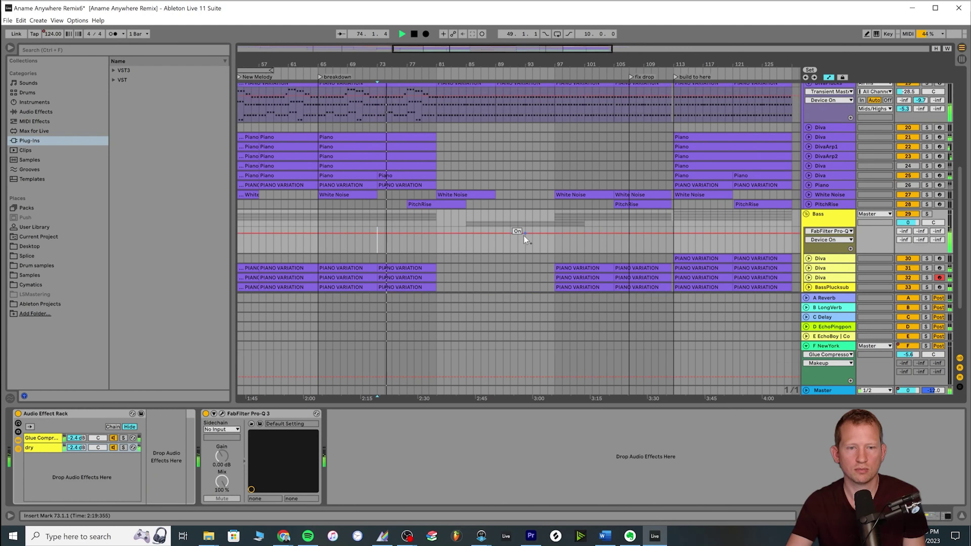
pyautogui.scroll(2, 862, 206)
pyautogui.click(809, 134)
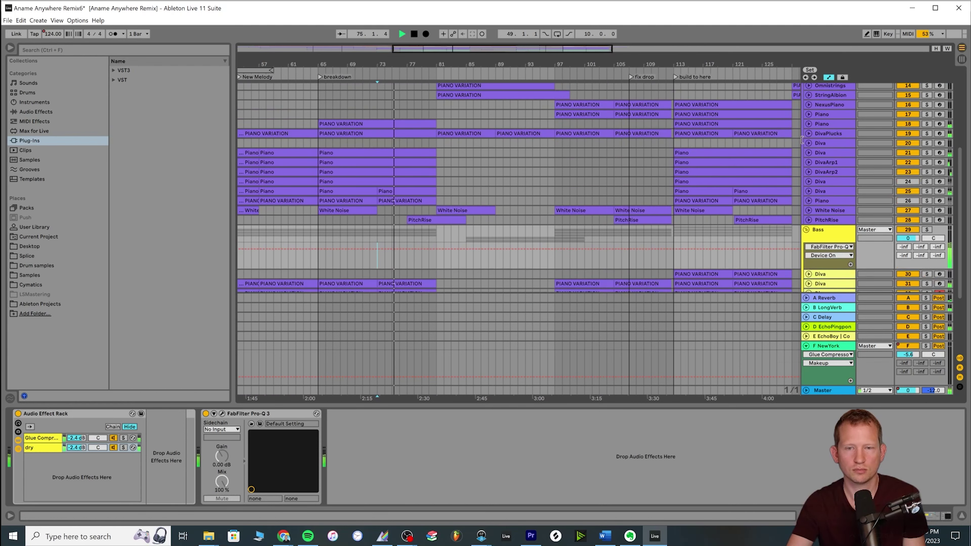
# Listen to the breakdown through bar 84 while looking over the Mids/Highs and Vocals tracks, and stop playback.
pyautogui.scroll(3, 677, 274)
pyautogui.scroll(1, 675, 273)
pyautogui.scroll(1, 543, 127)
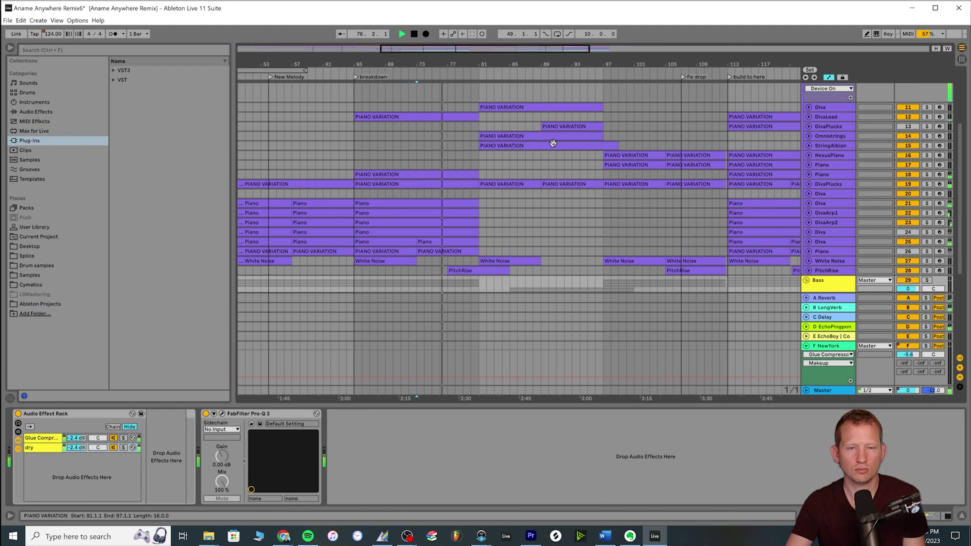
pyautogui.scroll(4, 774, 145)
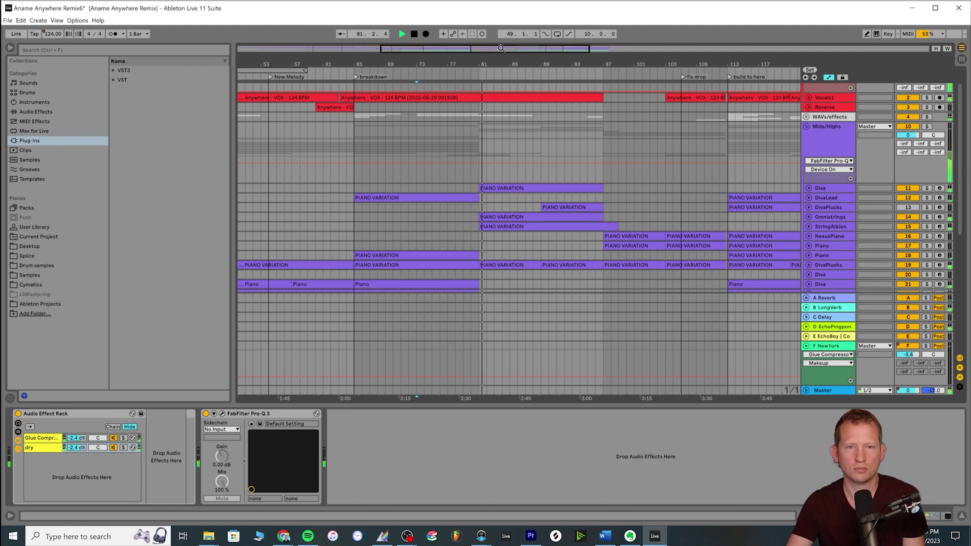
pyautogui.moveTo(499, 49); pyautogui.dragTo(522, 49)
pyautogui.scroll(-3, 466, 248)
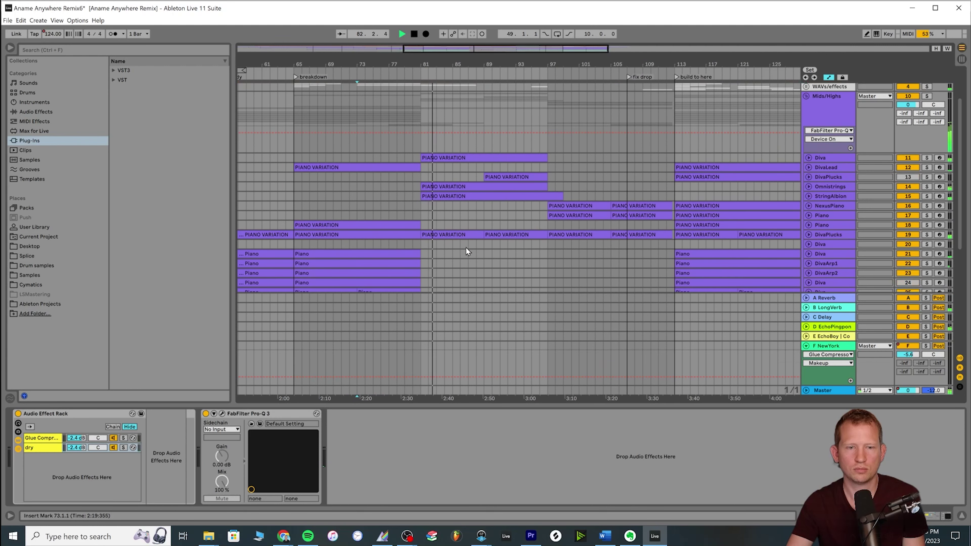
pyautogui.scroll(5, 719, 175)
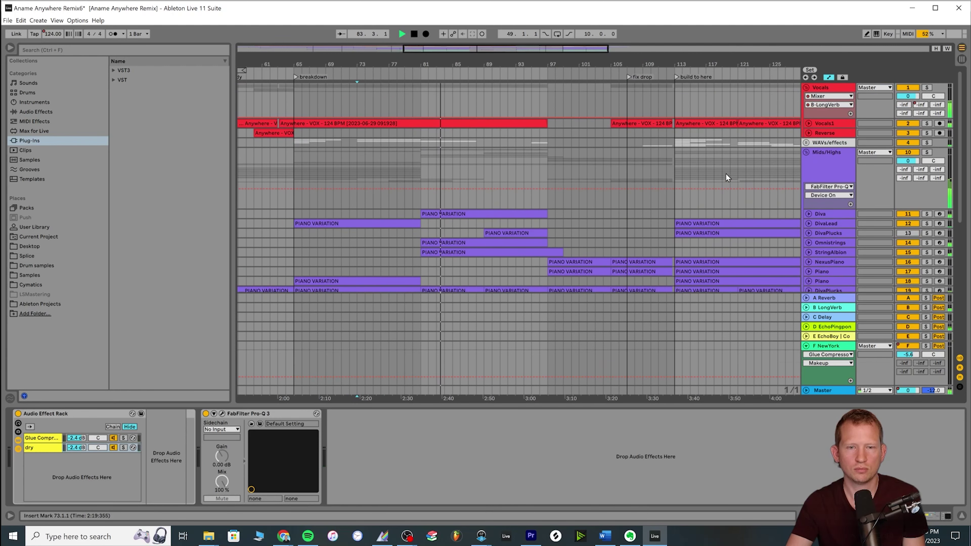
pyautogui.press('-')
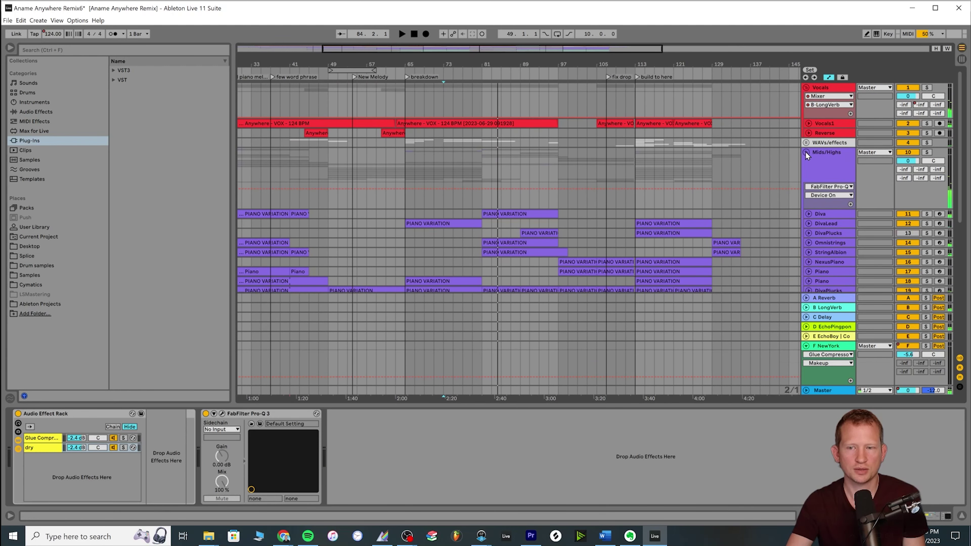
# Collapse the Mids/Highs group and select all tracks inside the Bass group, from the first Diva to Sine.
pyautogui.click(806, 152)
pyautogui.click(820, 260)
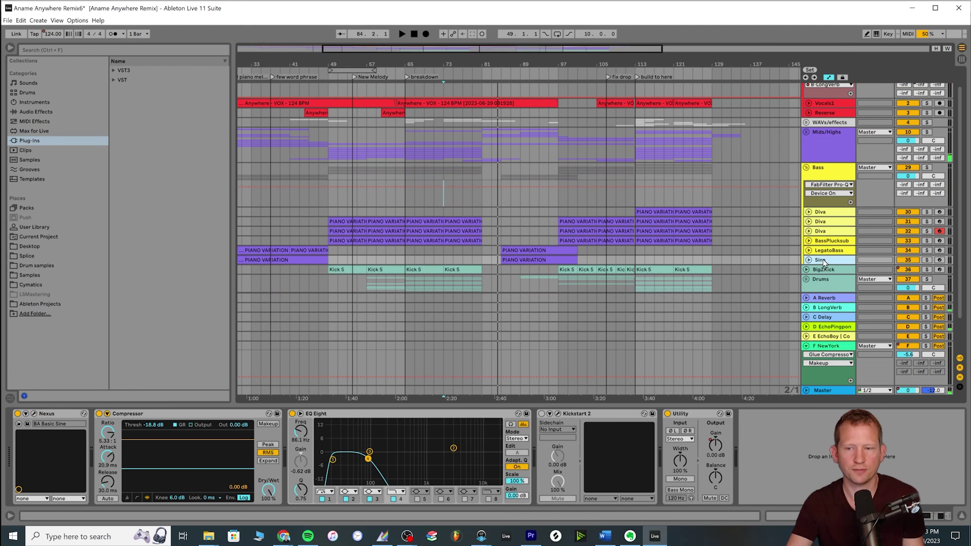
pyautogui.keyDown('shift'); pyautogui.click(826, 214); pyautogui.keyUp('shift')
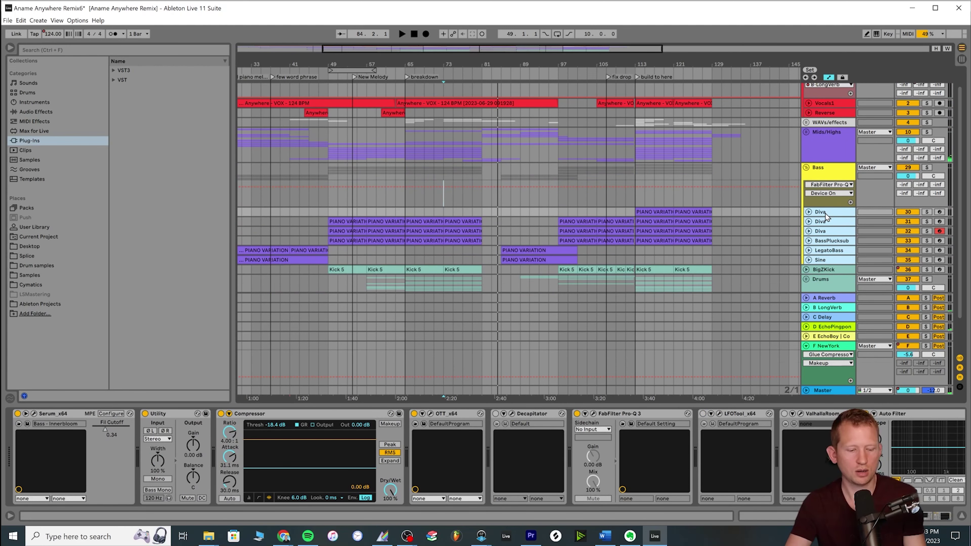
pyautogui.rightClick(826, 214)
pyautogui.click(846, 278)
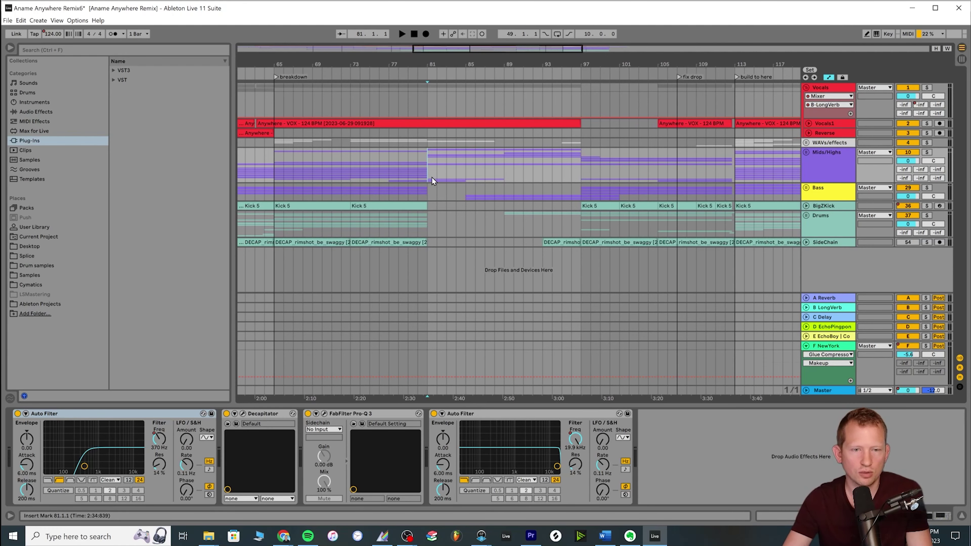
# Play the arrangement from bar 81 with the track groups collapsed, following the section after the breakdown, and stop playback.
pyautogui.press('space')
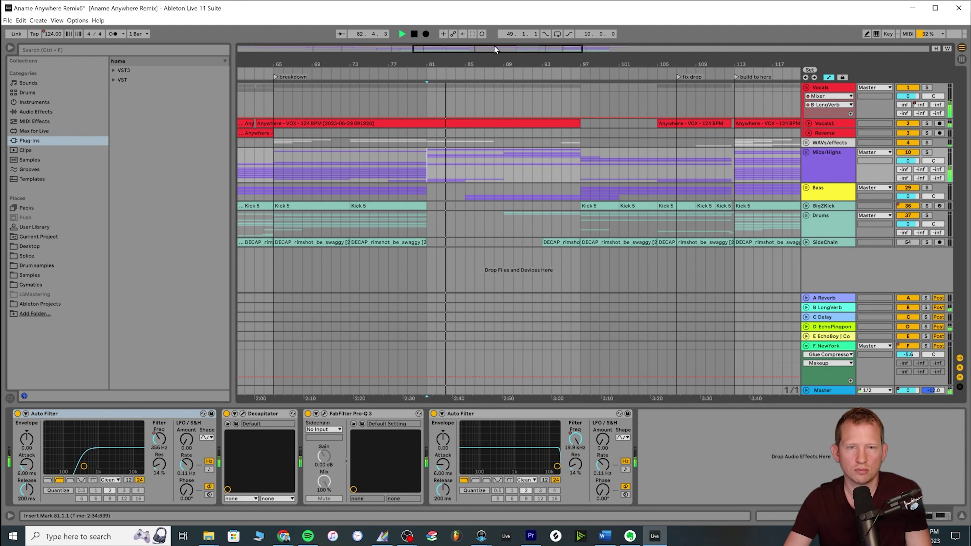
pyautogui.moveTo(525, 50); pyautogui.dragTo(534, 50)
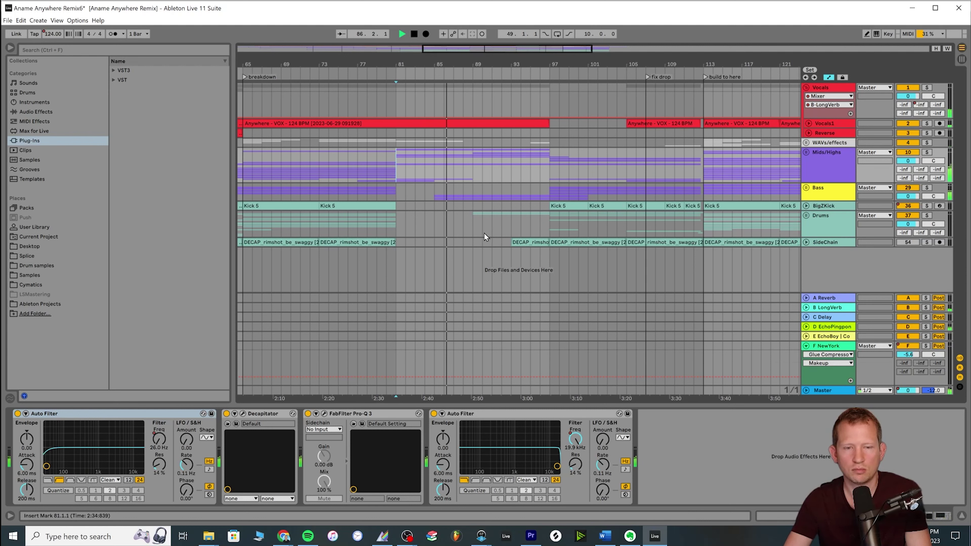
pyautogui.moveTo(497, 50); pyautogui.dragTo(539, 58)
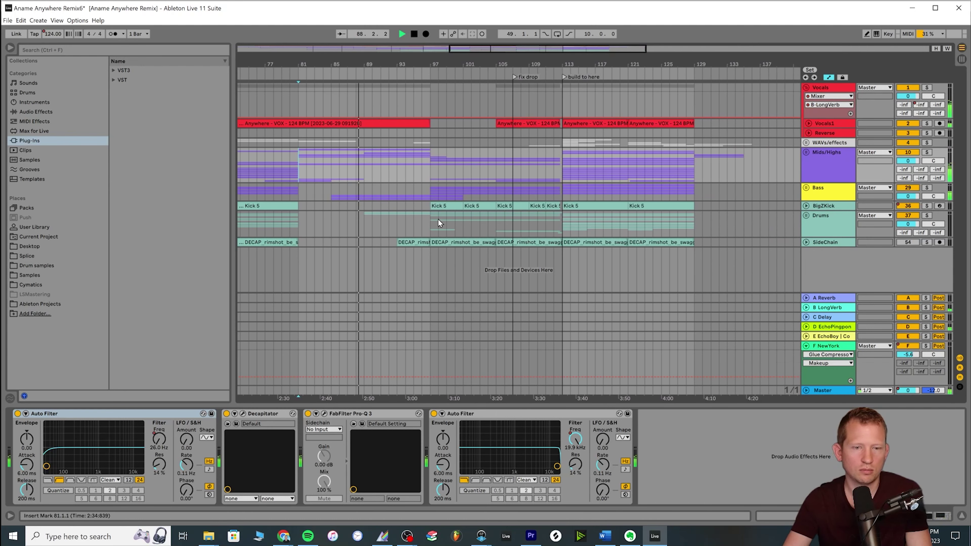
pyautogui.press('space')
# Locate the section starts at bars 93 and 97, and play the arrangement from bar 89.
pyautogui.click(401, 194)
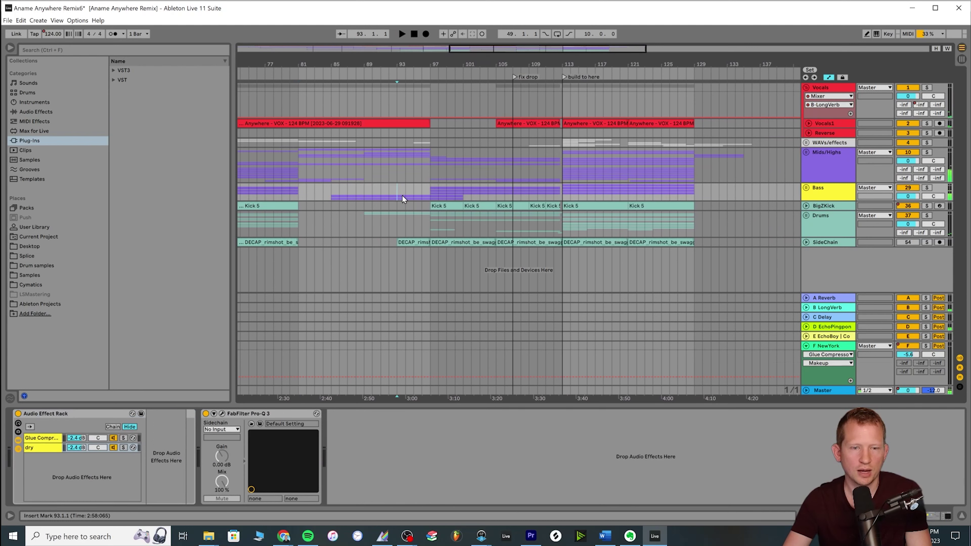
pyautogui.click(431, 179)
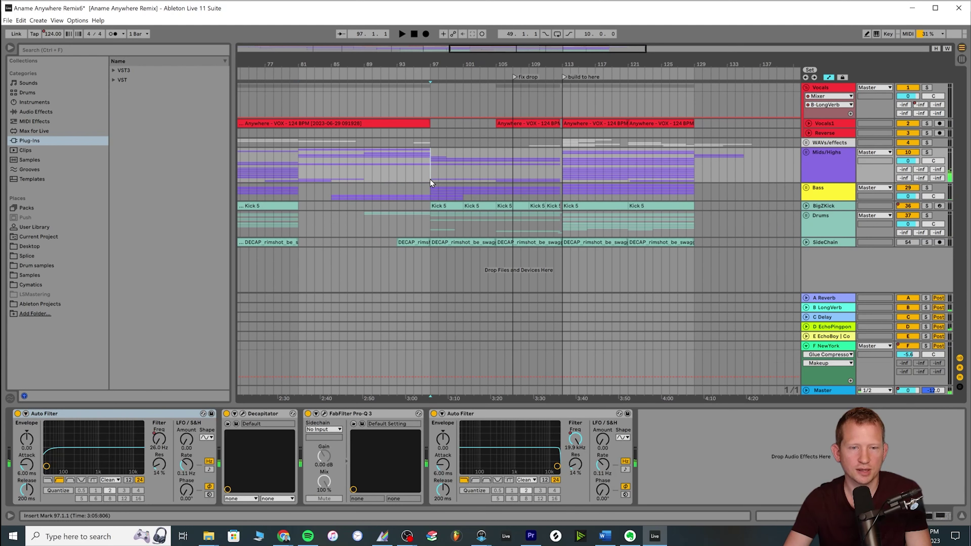
pyautogui.press('+')
pyautogui.moveTo(480, 48); pyautogui.dragTo(481, 46)
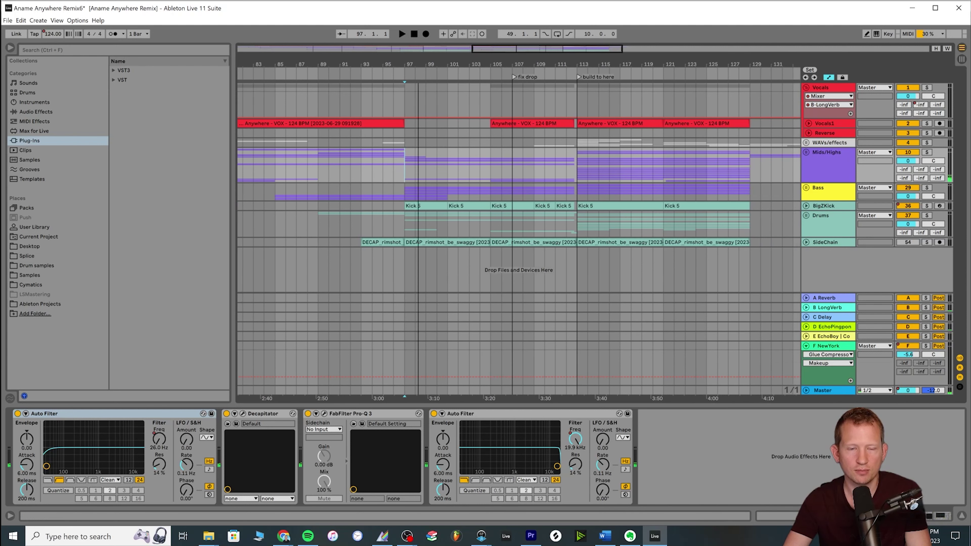
pyautogui.moveTo(514, 53); pyautogui.dragTo(524, 53)
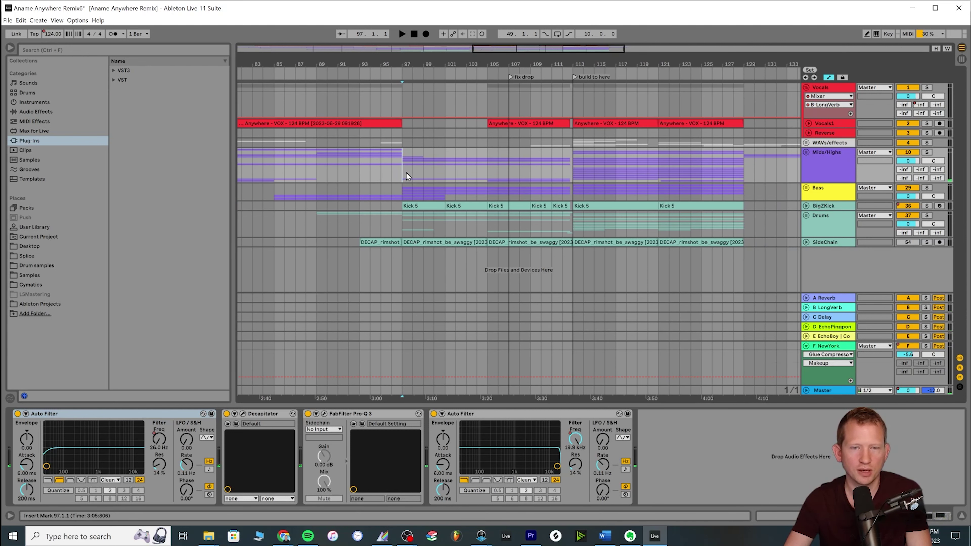
pyautogui.press('space')
pyautogui.click(319, 182)
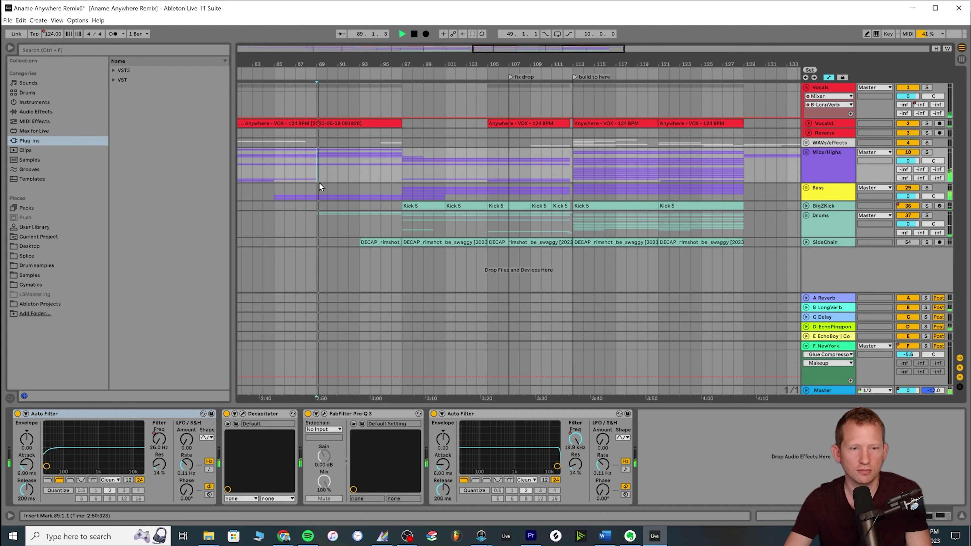
# Expand the Drums group and show the Snare track's device chain.
pyautogui.click(807, 216)
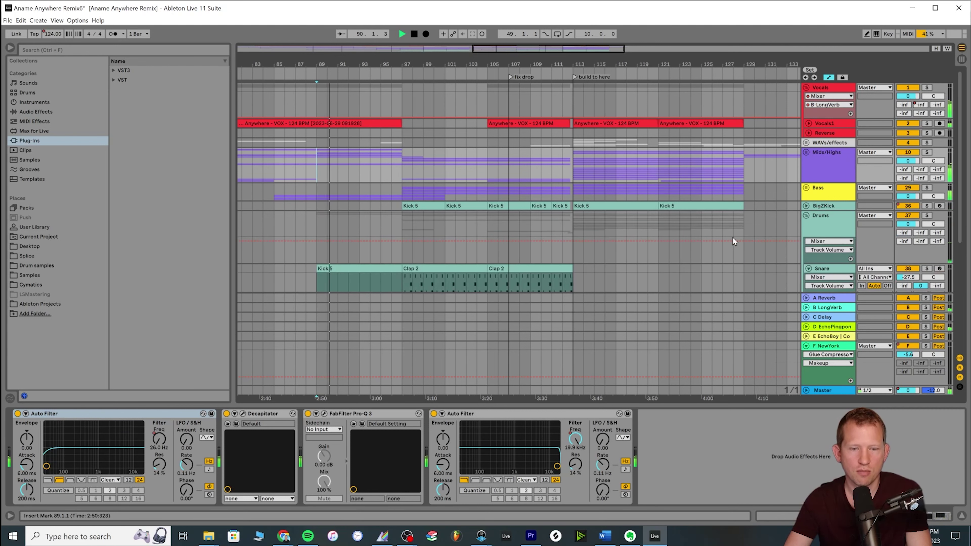
pyautogui.scroll(-3, 733, 236)
pyautogui.click(813, 246)
pyautogui.scroll(-1, 578, 282)
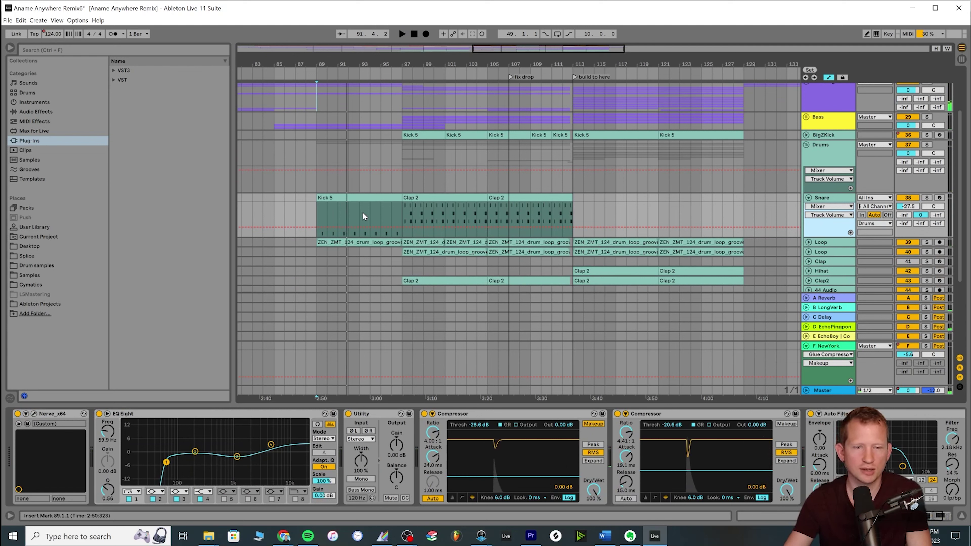
# Play the build before bar 97 and compare the Snare with its Auto Filter switched off and back on.
pyautogui.press('space')
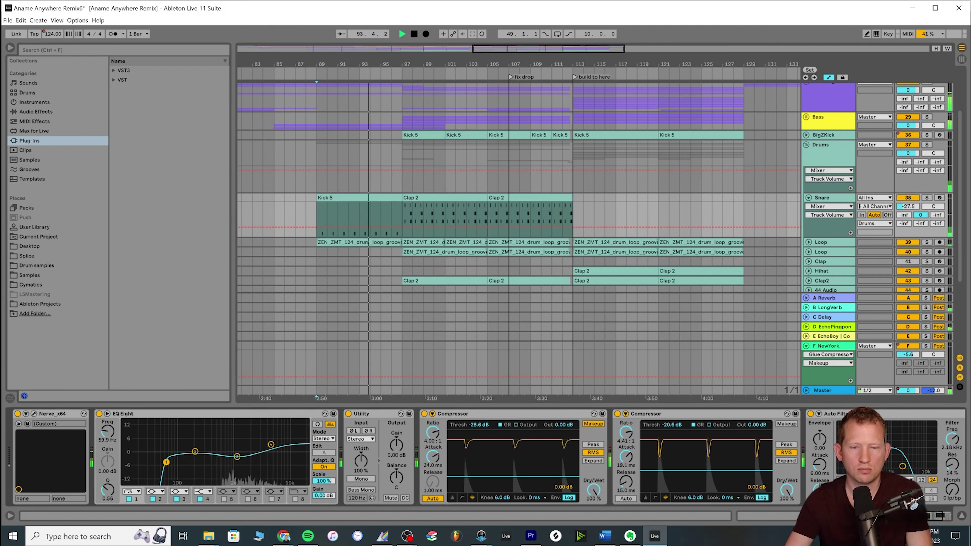
pyautogui.click(853, 426)
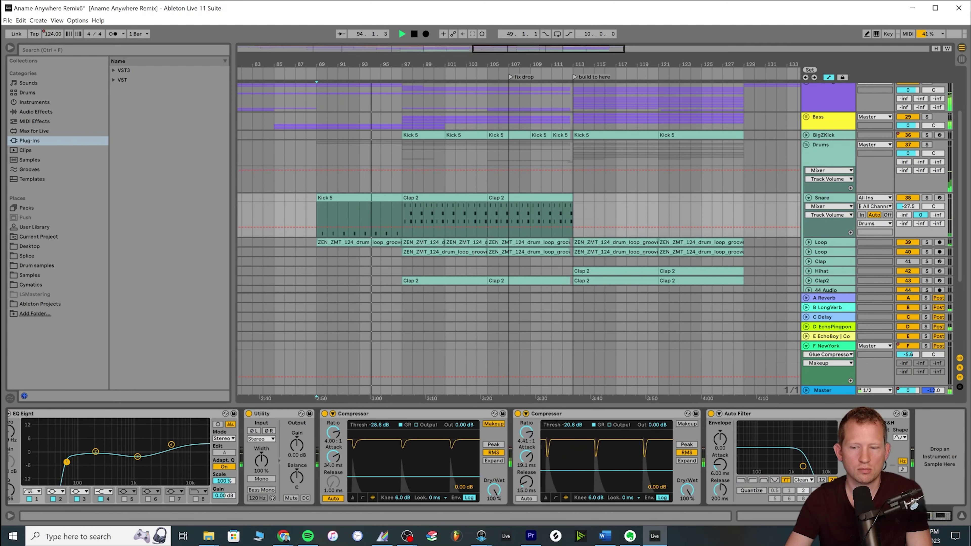
pyautogui.click(711, 414)
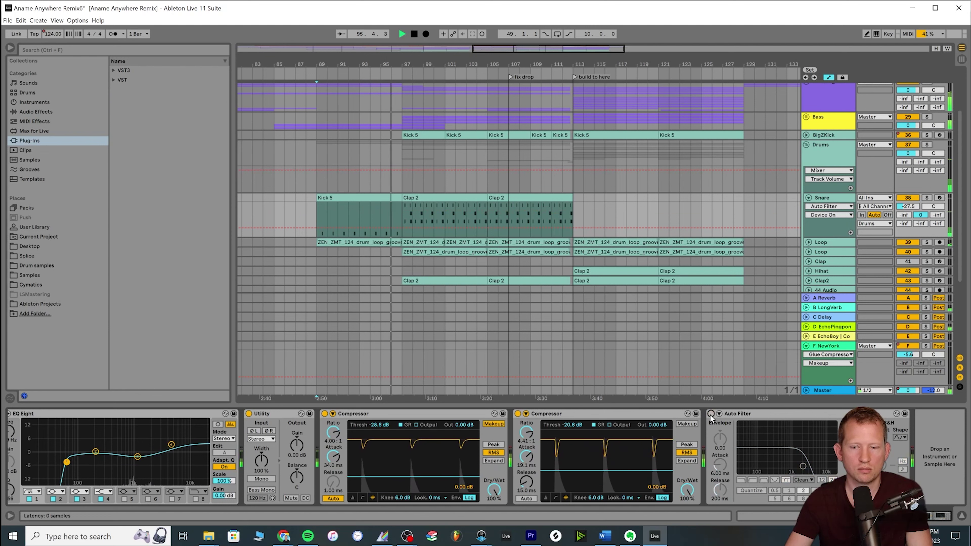
pyautogui.click(711, 414)
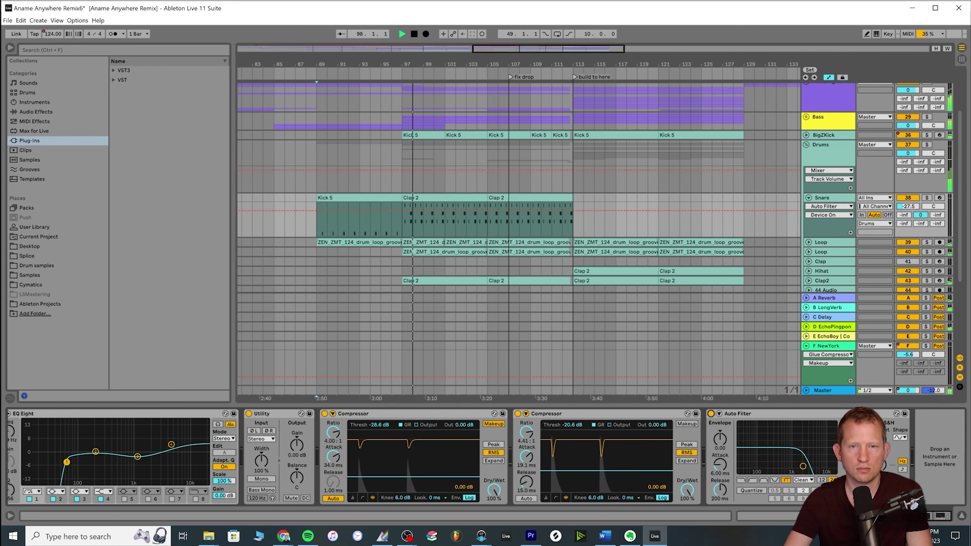
# Play from bar 97 with the Drums group selected, listening through the fix drop section and past bar 113.
pyautogui.scroll(-3, 545, 96)
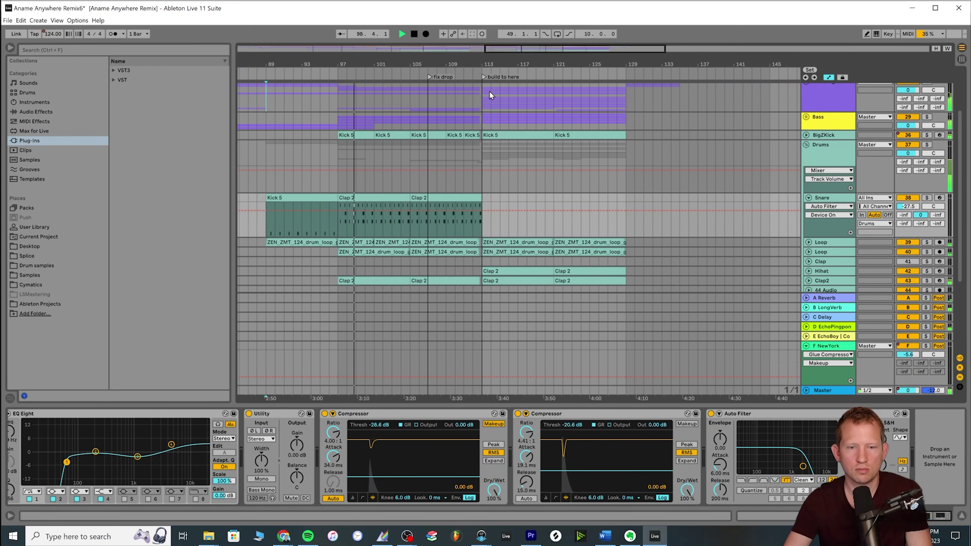
pyautogui.click(338, 182)
pyautogui.scroll(1, 338, 183)
pyautogui.hscroll(-1, 542, 199)
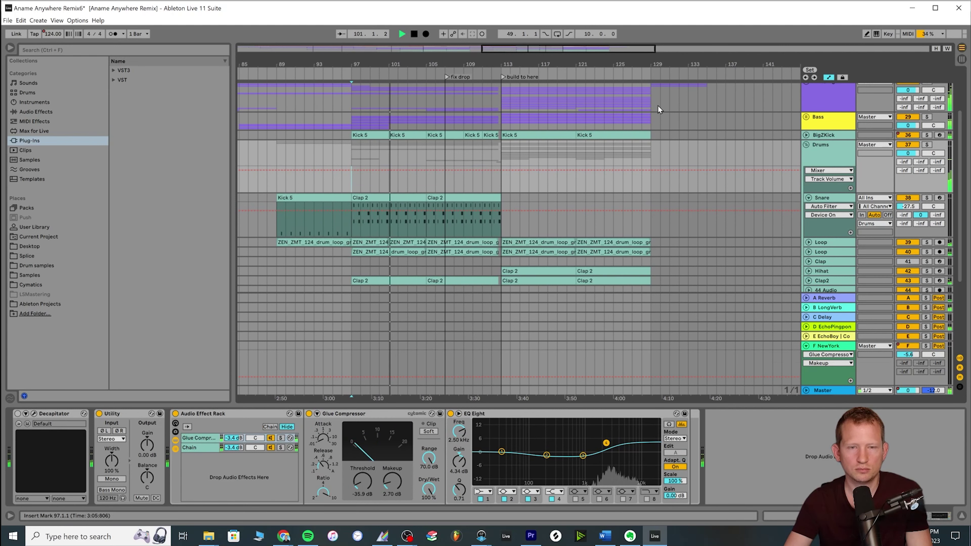
pyautogui.moveTo(526, 50); pyautogui.dragTo(539, 51)
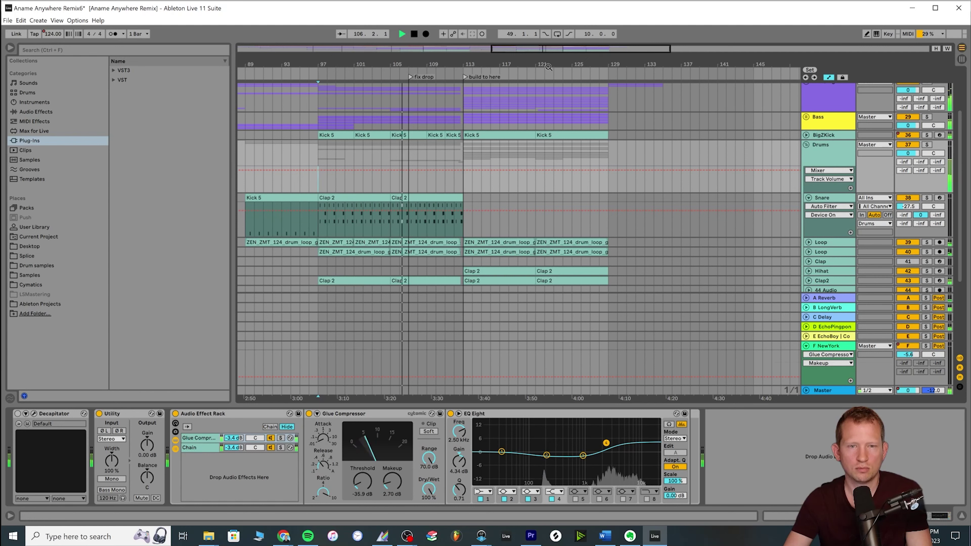
pyautogui.moveTo(439, 64); pyautogui.dragTo(482, 67)
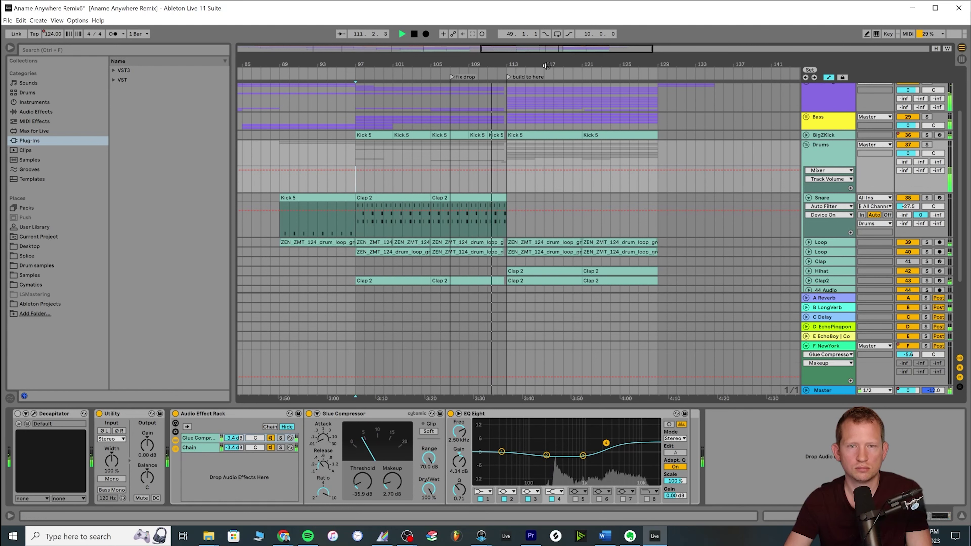
pyautogui.moveTo(421, 64); pyautogui.dragTo(548, 151)
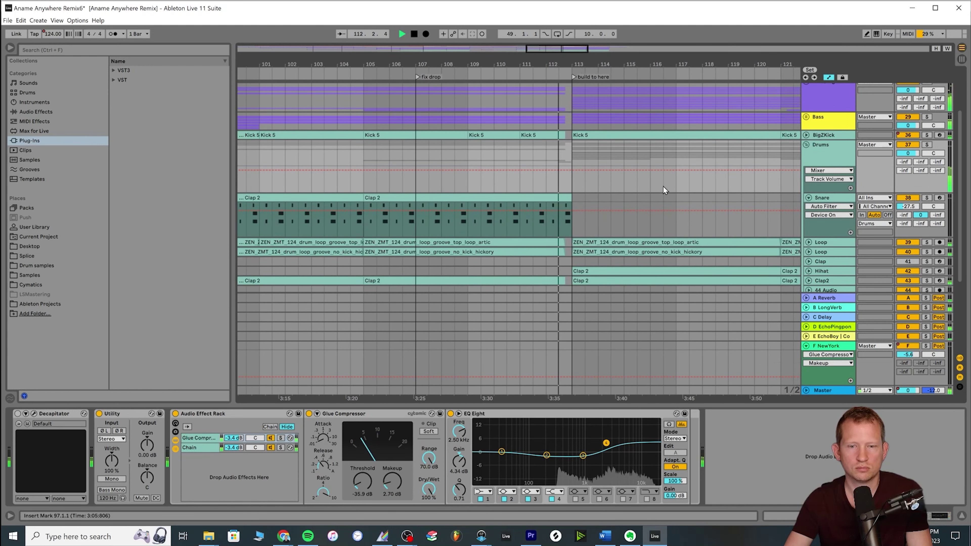
pyautogui.moveTo(559, 49); pyautogui.dragTo(585, 54)
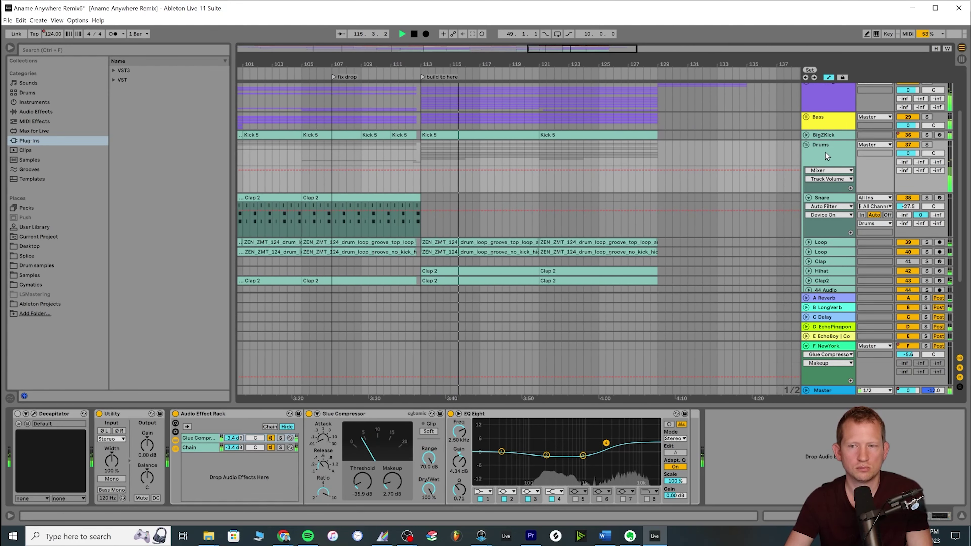
# Collapse the Drums group, stop playback, and expand the Mids/Highs group around bars 85 to 129.
pyautogui.click(806, 145)
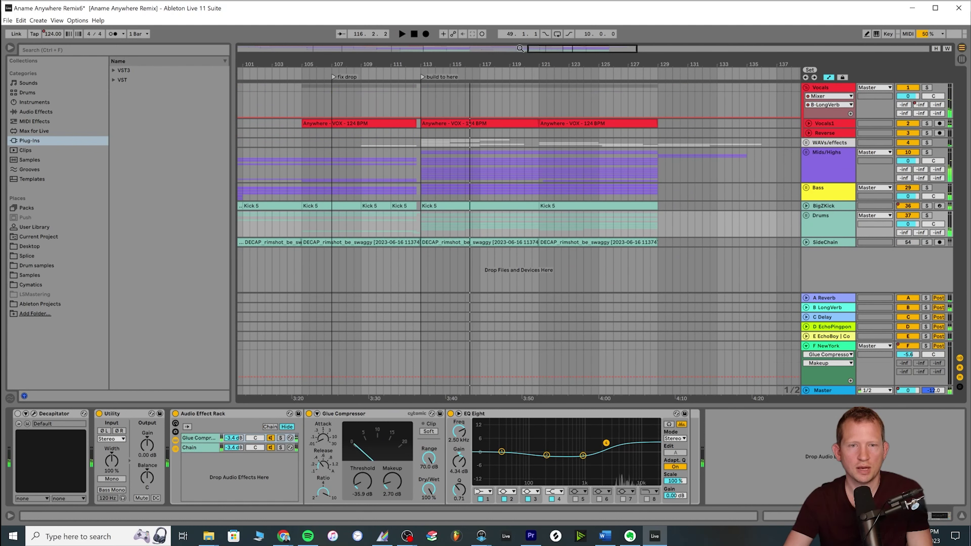
pyautogui.moveTo(542, 51); pyautogui.dragTo(520, 60)
pyautogui.click(806, 152)
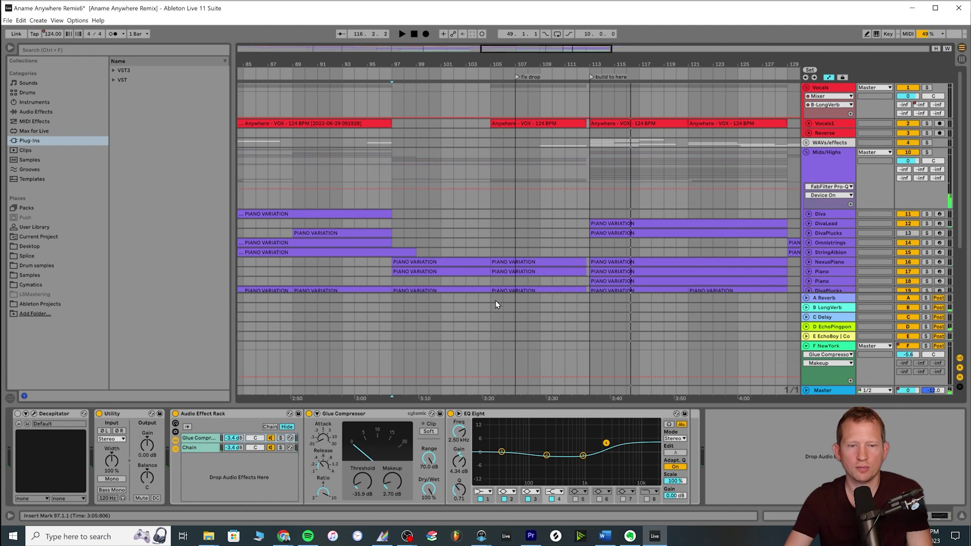
# Unfold the NexusPiano track and the Piano track below it, showing their notes from bar 97.
pyautogui.scroll(-4, 439, 293)
pyautogui.click(809, 203)
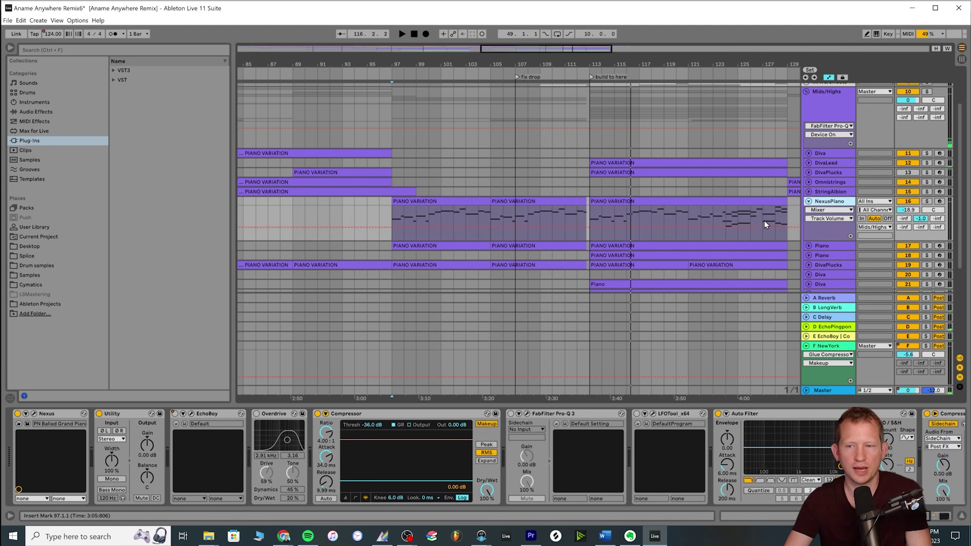
pyautogui.click(389, 221)
pyautogui.moveTo(499, 64); pyautogui.dragTo(511, 88)
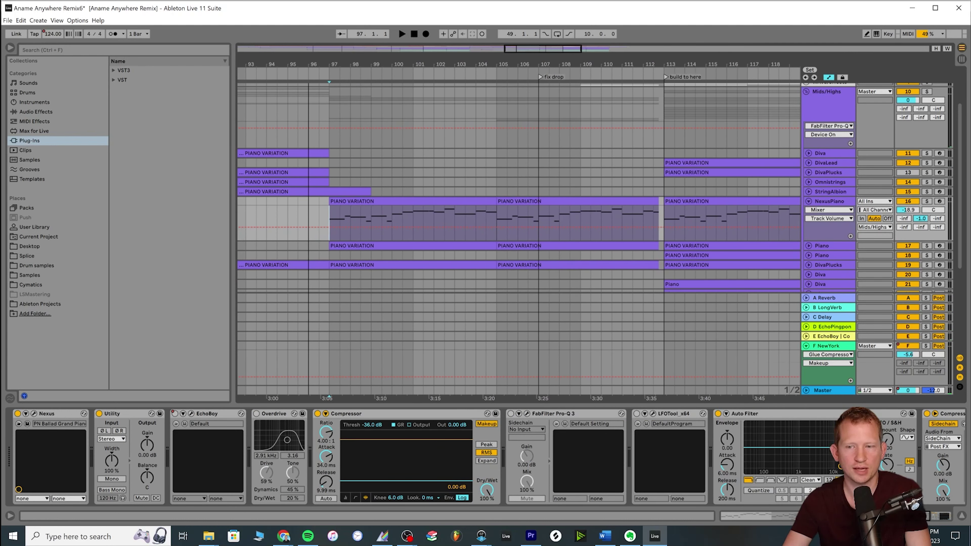
pyautogui.click(813, 245)
pyautogui.click(808, 245)
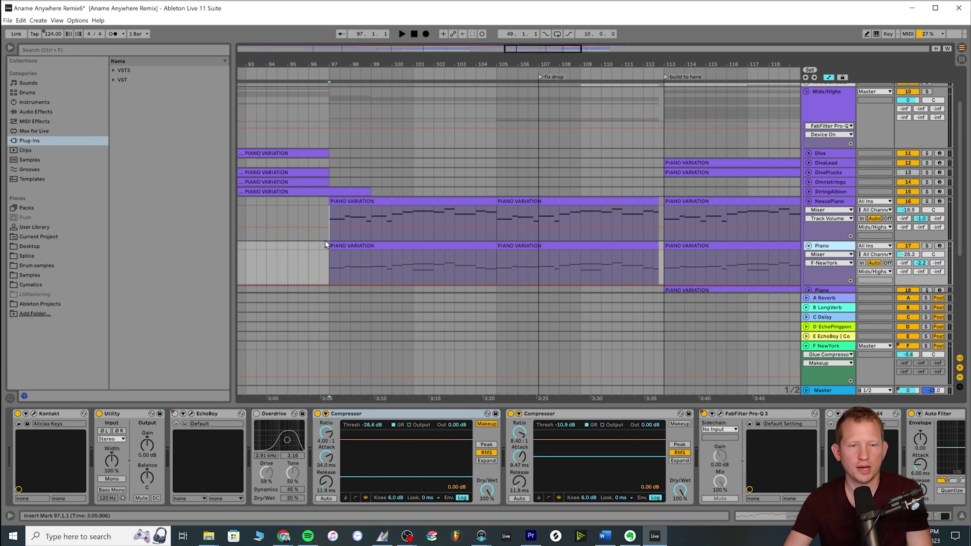
# Solo NexusPiano, listen to its part from bar 97, and stop playback.
pyautogui.click(327, 214)
pyautogui.press('space')
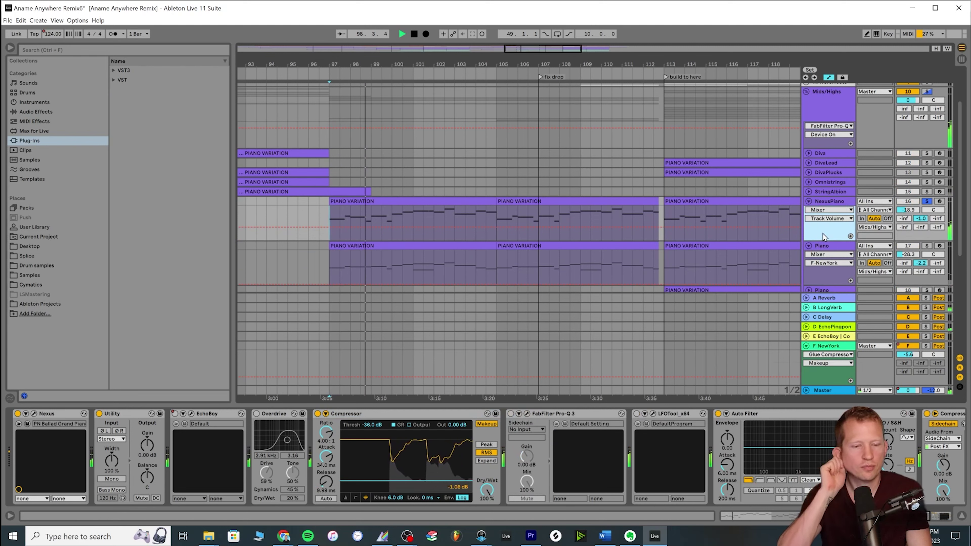
pyautogui.press('space')
pyautogui.press('space')
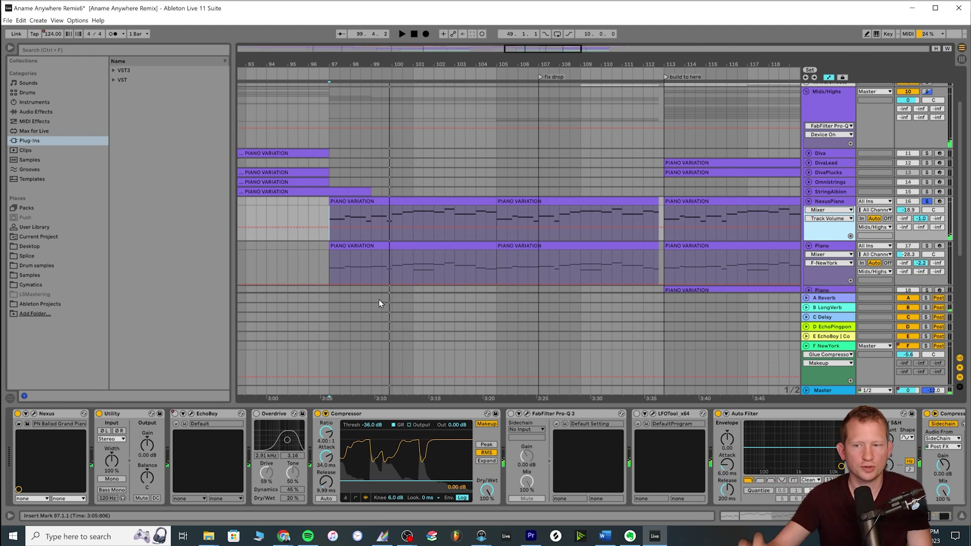
# Unsolo NexusPiano and play its section from bar 97 with the other tracks.
pyautogui.press('space')
pyautogui.click(927, 201)
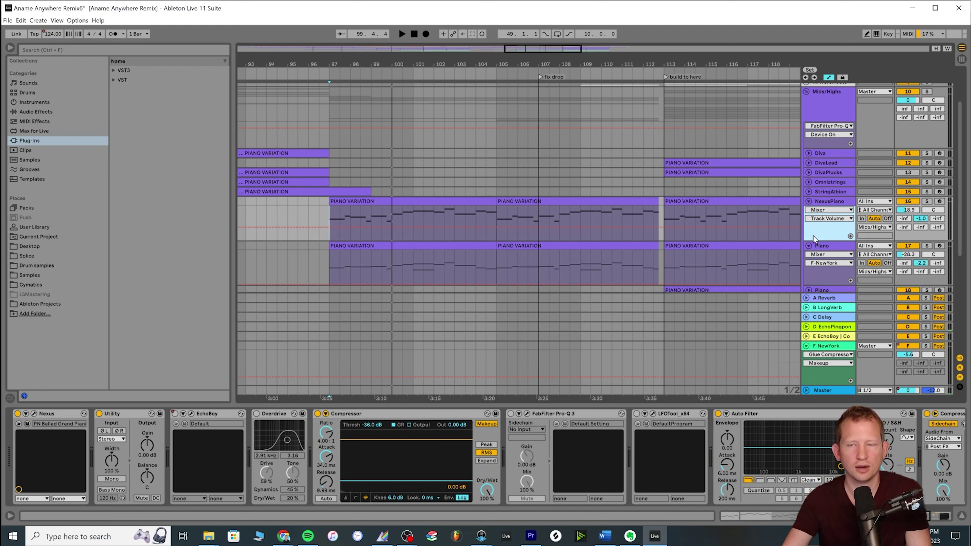
pyautogui.press('space')
pyautogui.moveTo(543, 54); pyautogui.dragTo(525, 63)
pyautogui.press('space')
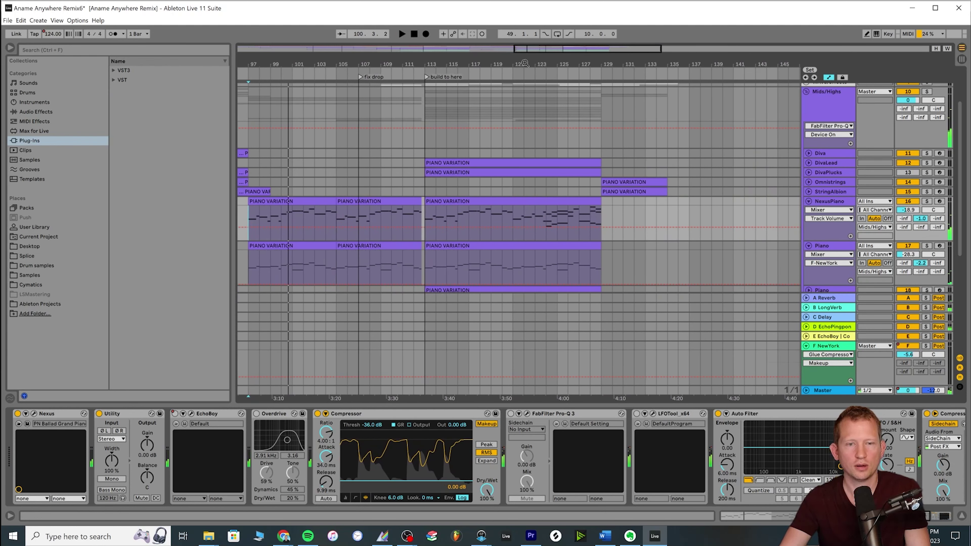
# Play from bar 113 into the ending, collapsing the NexusPiano and Piano tracks and the Mids/Highs group.
pyautogui.click(428, 70)
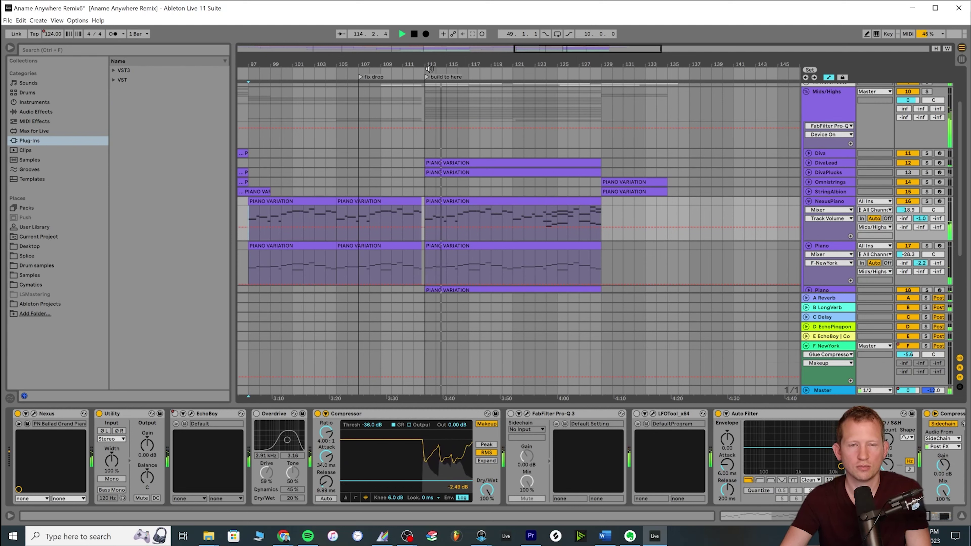
pyautogui.moveTo(429, 69); pyautogui.dragTo(430, 65)
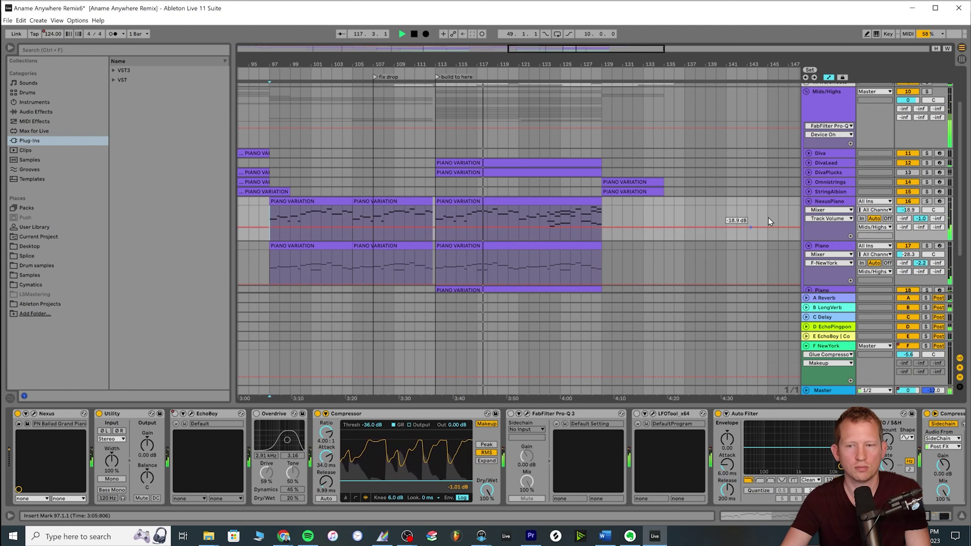
pyautogui.press('Left')
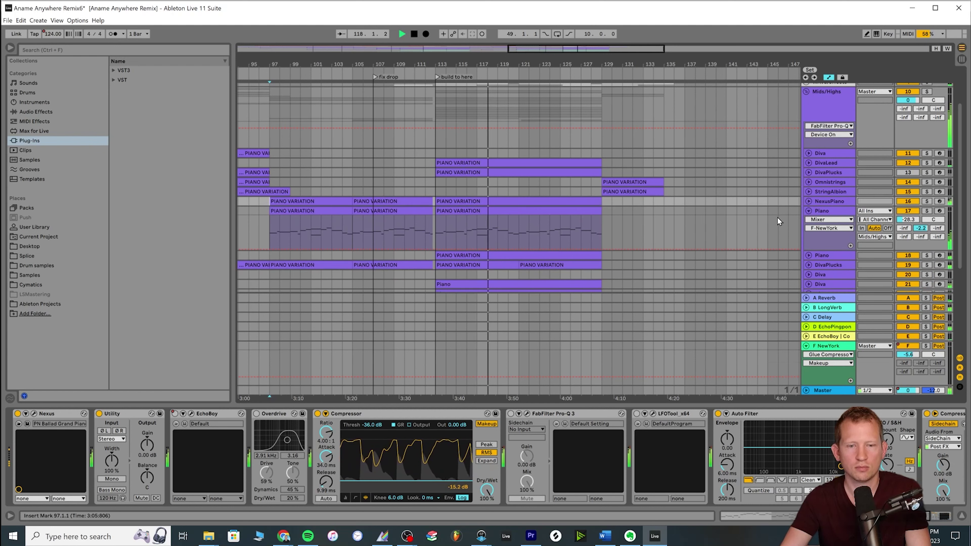
pyautogui.click(806, 210)
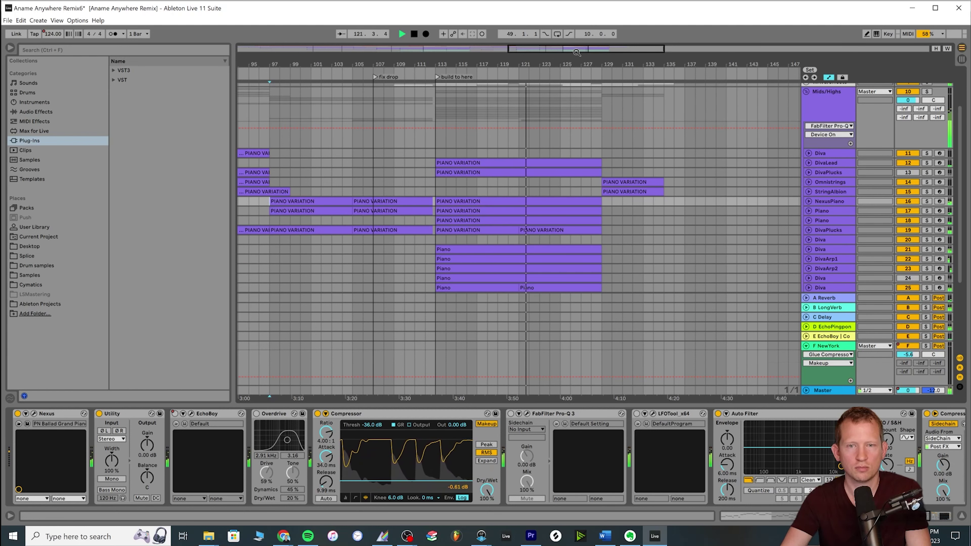
pyautogui.hscroll(2, 586, 153)
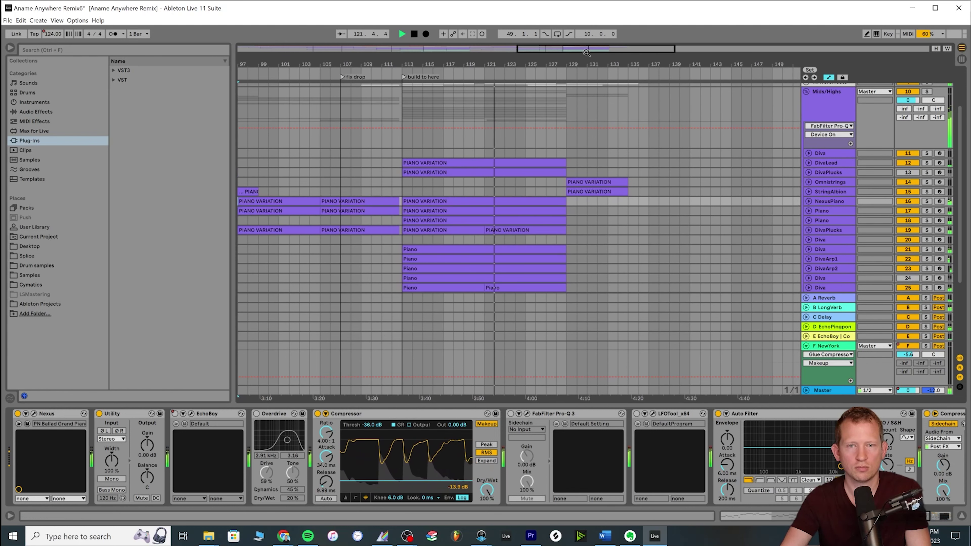
pyautogui.click(806, 92)
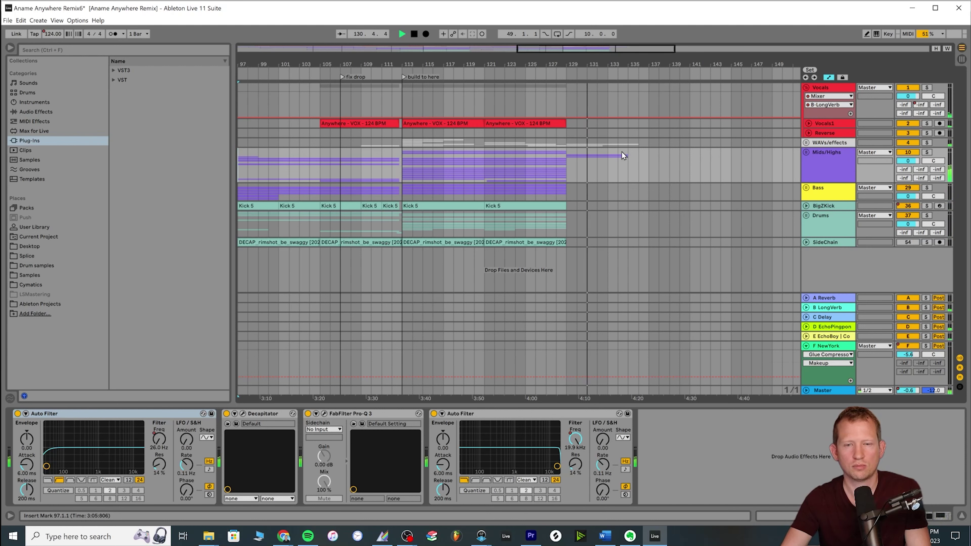
pyautogui.moveTo(622, 51); pyautogui.dragTo(612, 53)
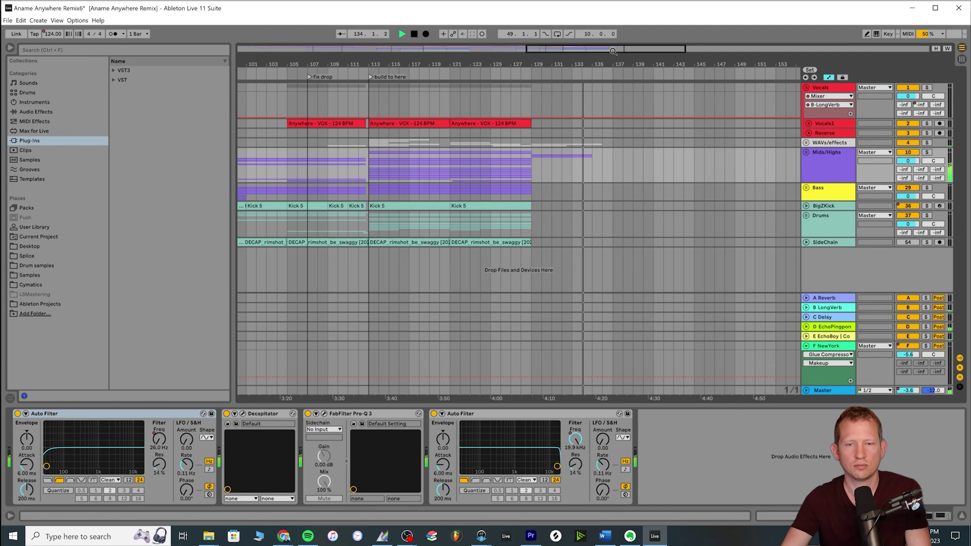
# Expand the Mids/Highs group, unfold the StringAlbion and Omnistrings tracks, and place the insert marker at bar 129.
pyautogui.click(805, 152)
pyautogui.scroll(-3, 709, 220)
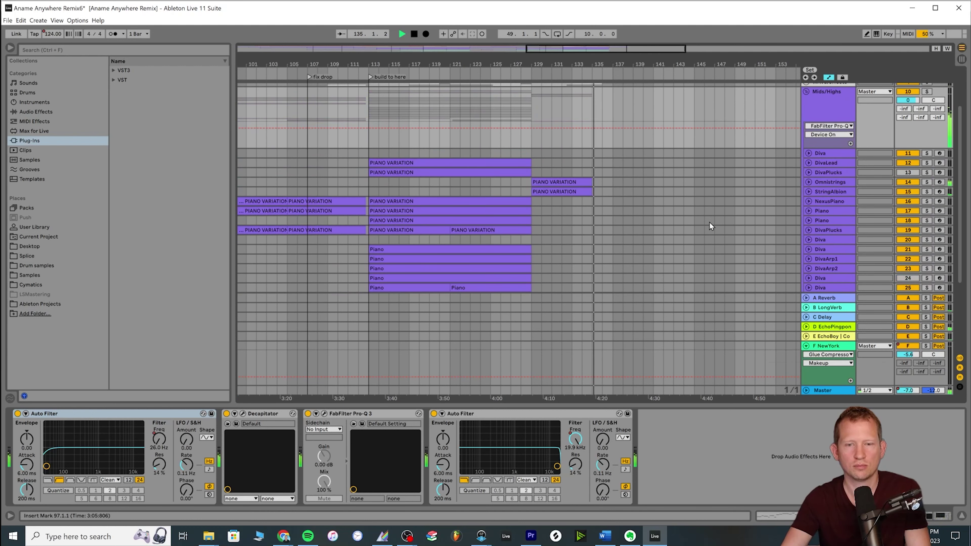
pyautogui.click(809, 183)
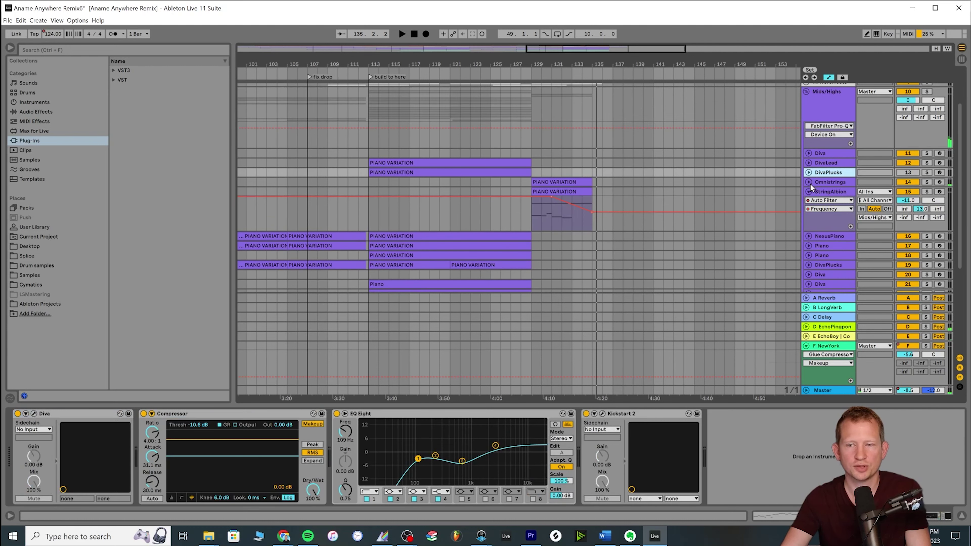
pyautogui.click(552, 203)
pyautogui.press('space')
pyautogui.click(533, 202)
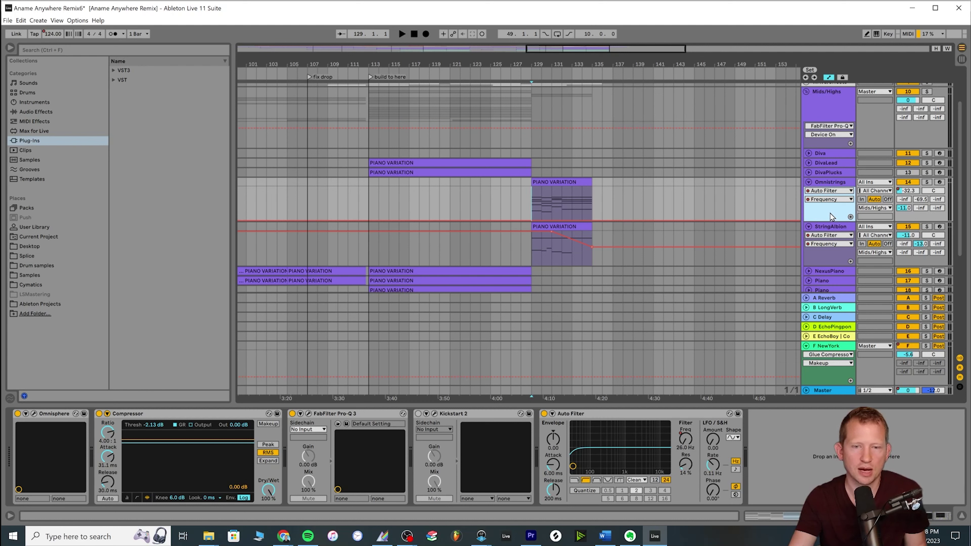
# Examine the Omnistrings part between bars 129 and 134 and display its Track Volume automation.
pyautogui.click(535, 203)
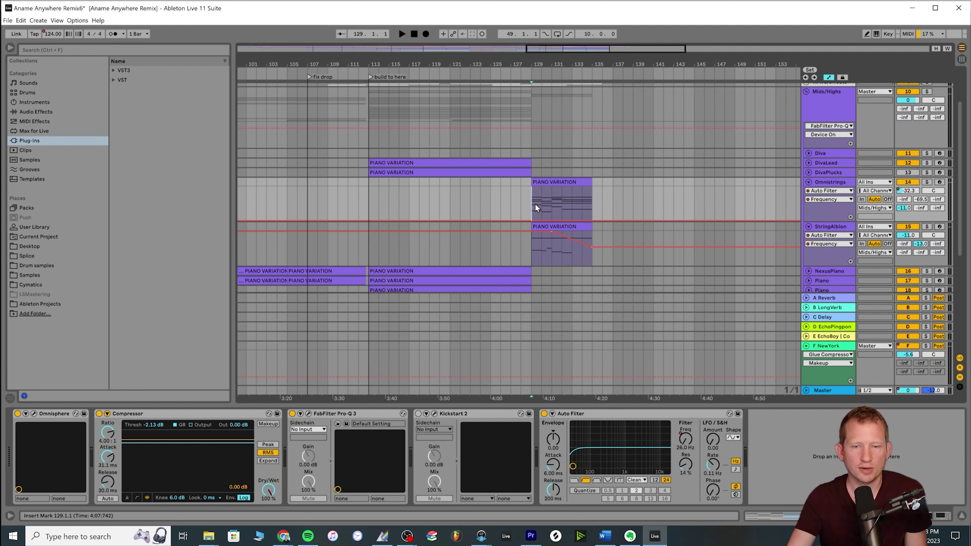
pyautogui.scroll(3, 532, 126)
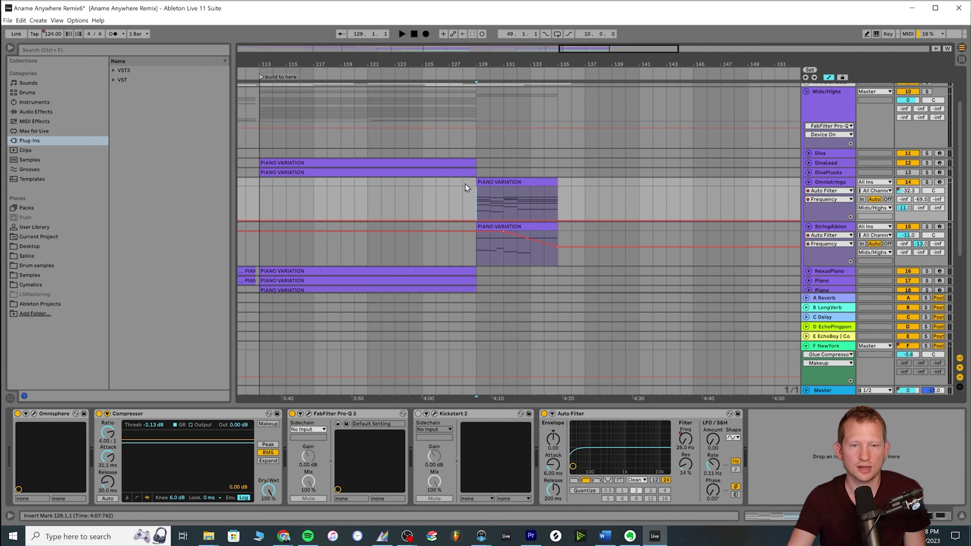
pyautogui.click(515, 211)
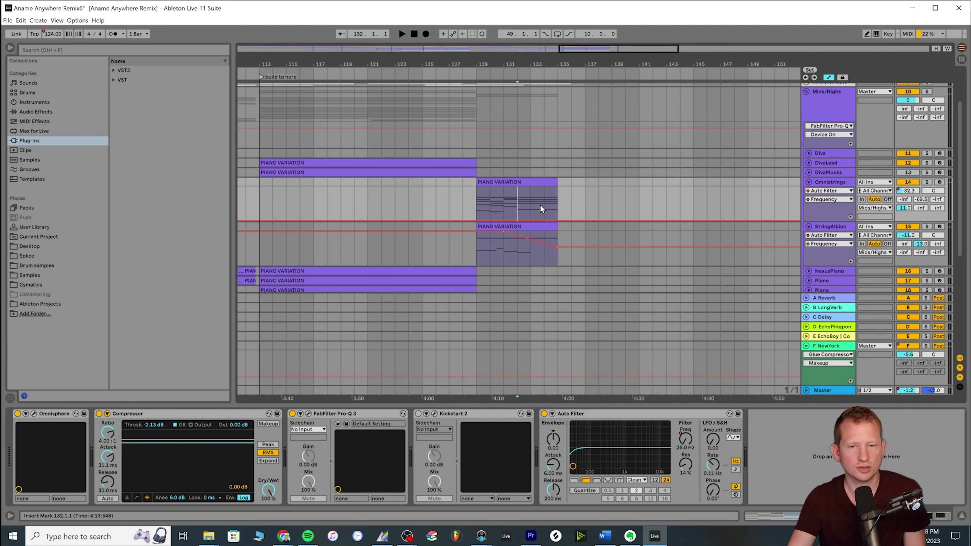
pyautogui.click(547, 208)
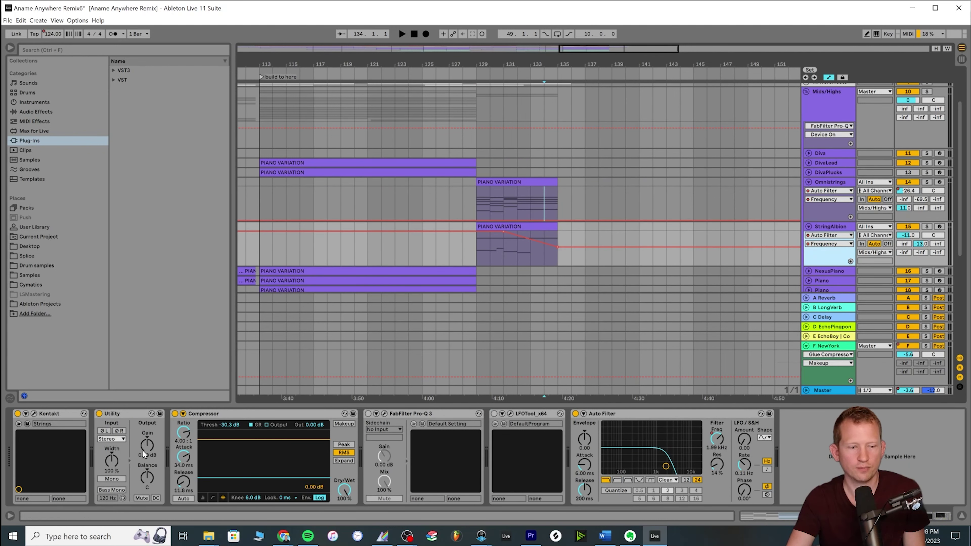
pyautogui.click(909, 191)
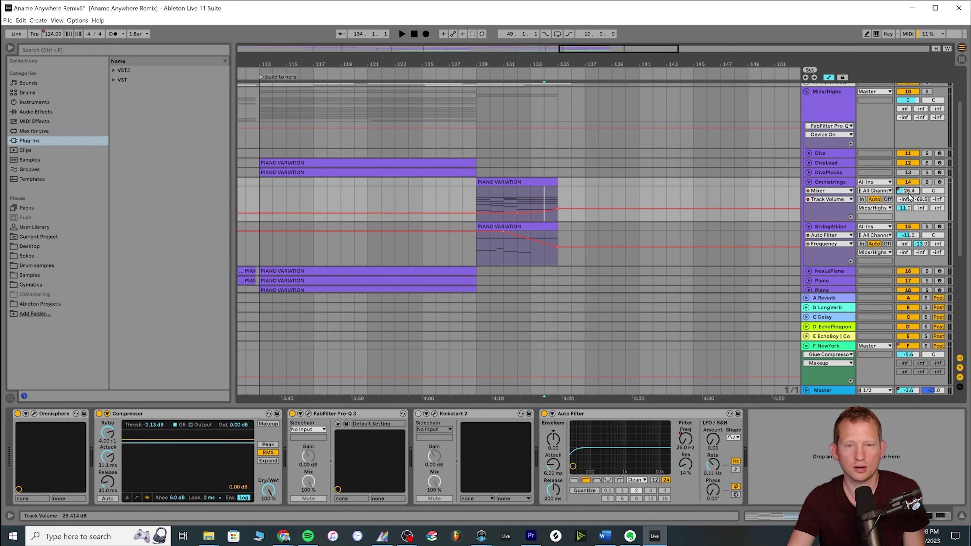
pyautogui.moveTo(583, 64); pyautogui.dragTo(585, 79)
pyautogui.press('+')
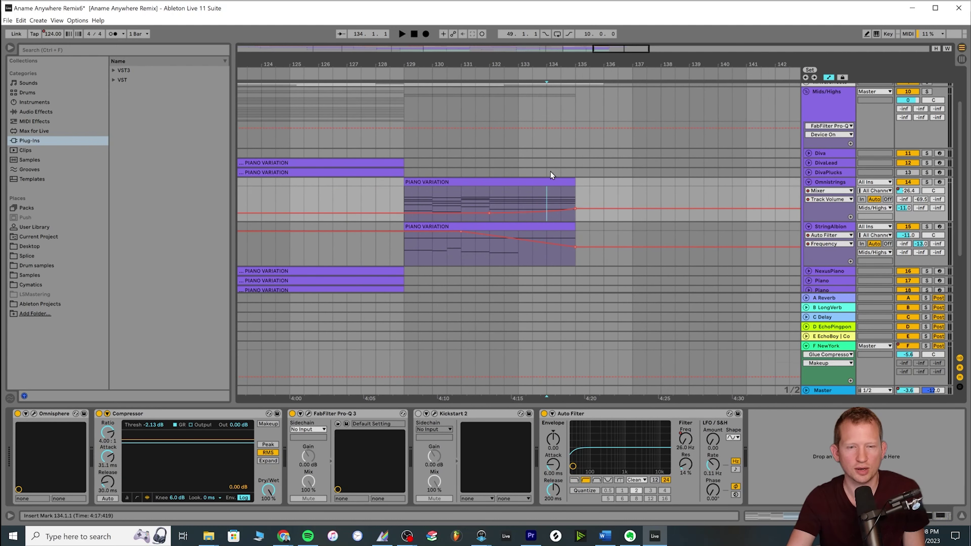
# Play the closing strings from bar 129 past the clips' end to hear the volume automation, and stop playback.
pyautogui.click(408, 202)
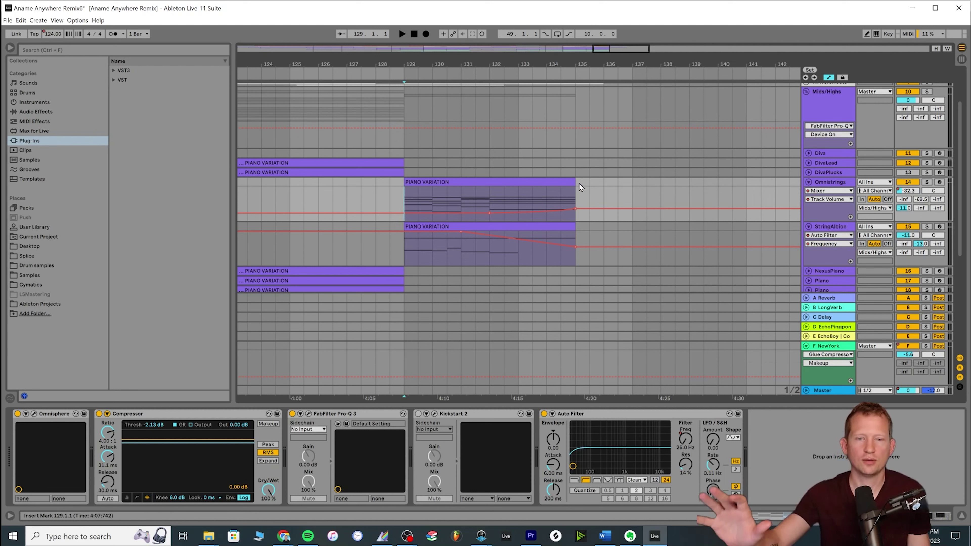
pyautogui.press('space')
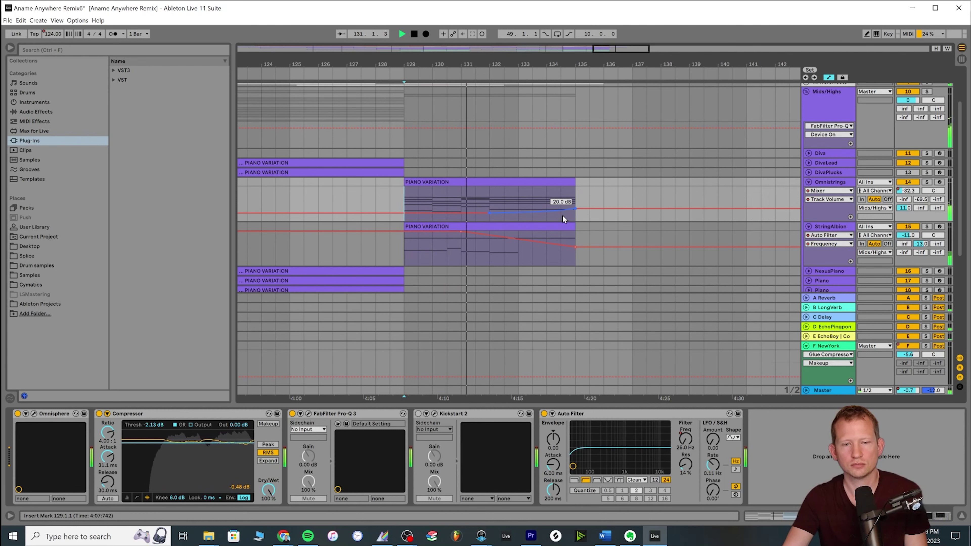
pyautogui.moveTo(618, 64); pyautogui.dragTo(598, 66)
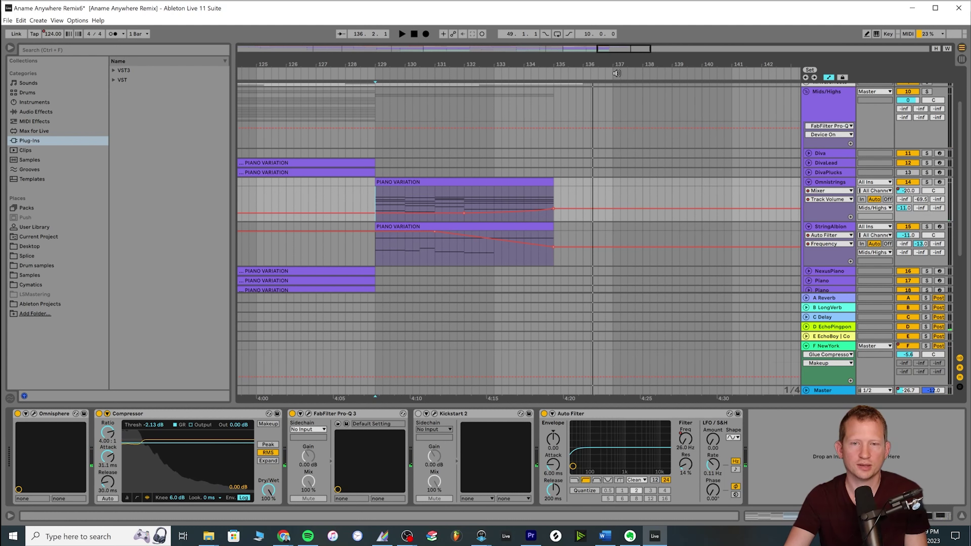
pyautogui.moveTo(570, 54); pyautogui.dragTo(545, 52)
# Collapse the Mids/Highs group, inspect the Vocals1 clip at bars 105 to 113, and fold Vocals1 again.
pyautogui.click(807, 92)
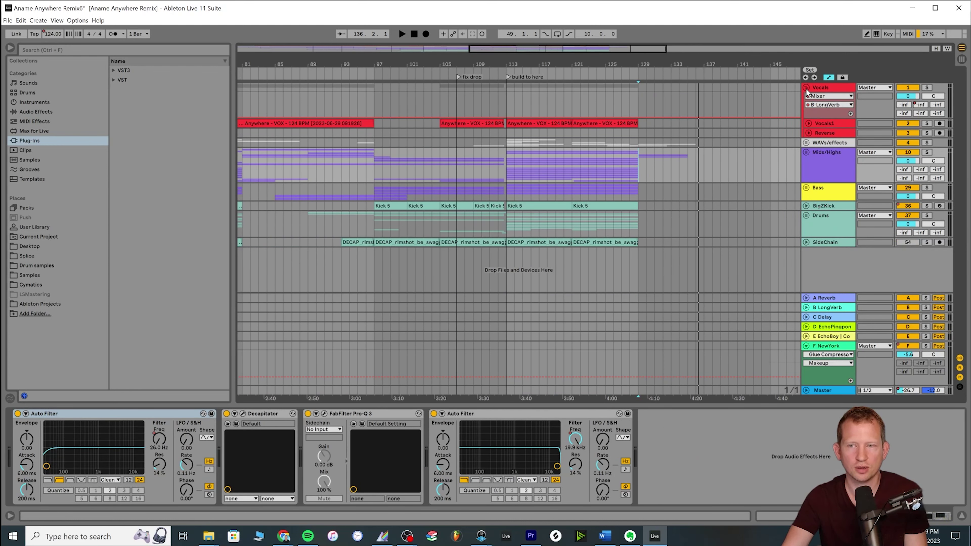
pyautogui.click(816, 88)
pyautogui.click(820, 124)
pyautogui.click(808, 124)
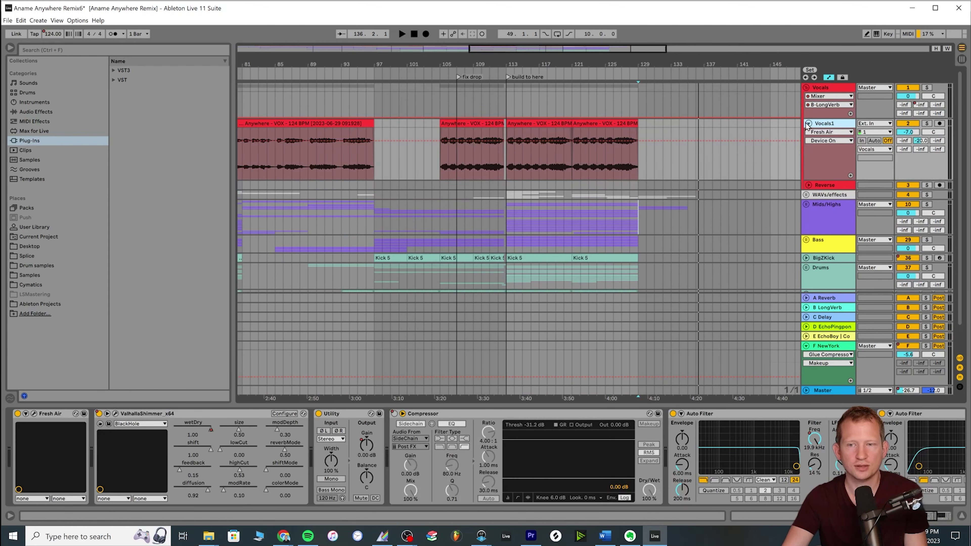
pyautogui.click(441, 126)
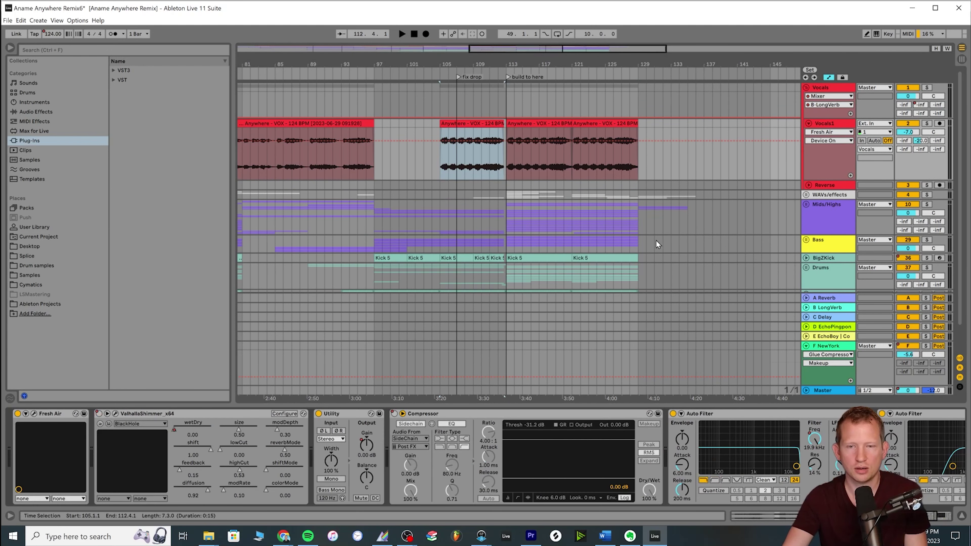
pyautogui.click(809, 126)
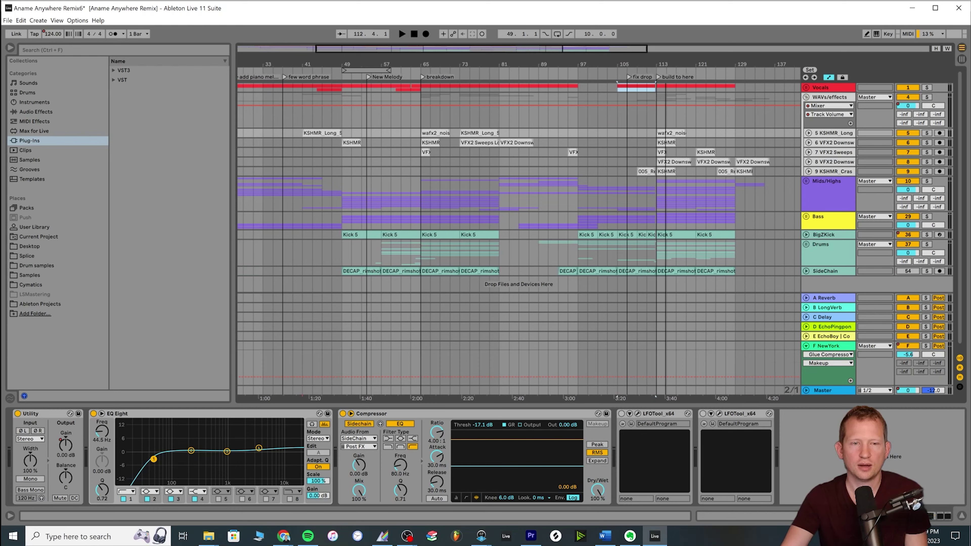
# Unfold and solo the first Loop track in the Drums group and play it from bar 58.
pyautogui.moveTo(520, 50); pyautogui.dragTo(520, 42)
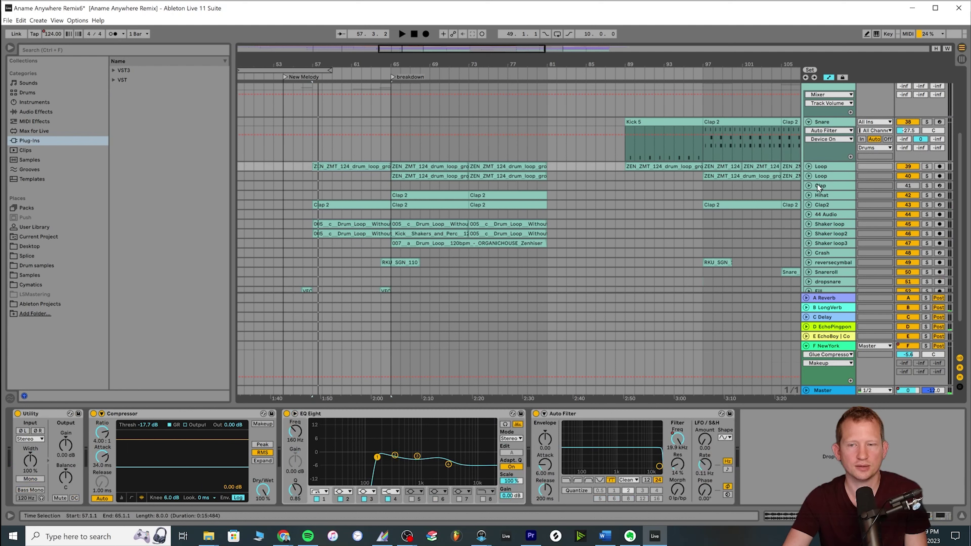
pyautogui.click(810, 166)
pyautogui.click(927, 167)
pyautogui.click(318, 196)
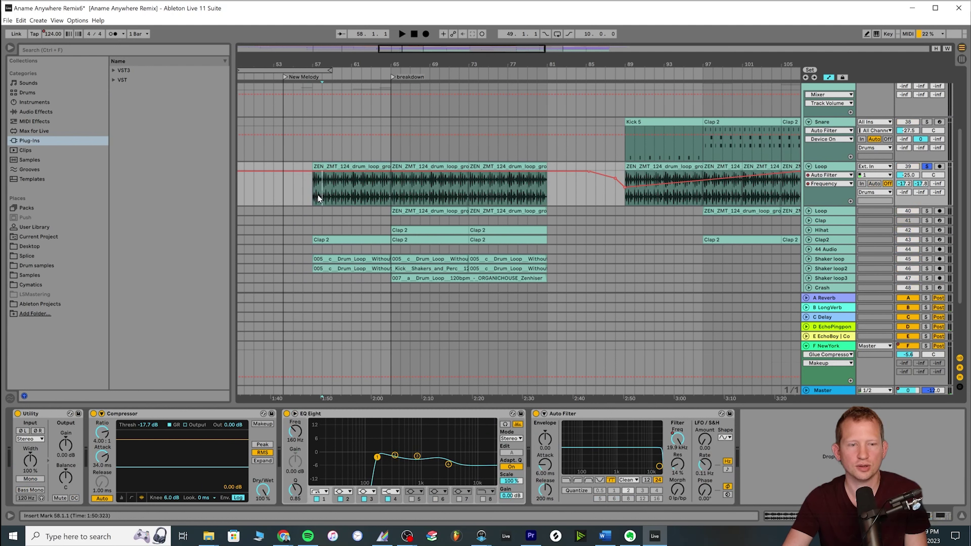
pyautogui.press('space')
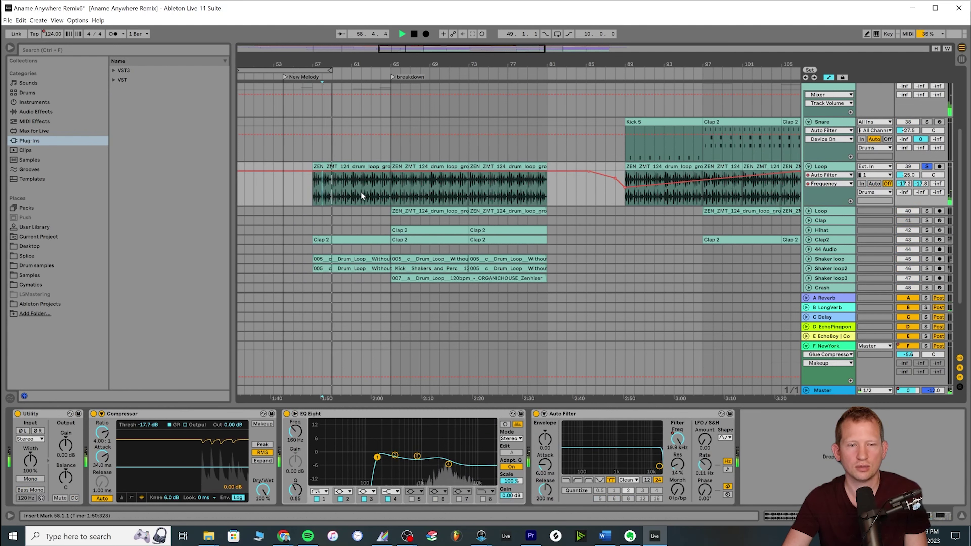
# Play from bar 57 while toggling the Loop track's solo to compare it alone and with the full mix.
pyautogui.click(927, 167)
pyautogui.click(314, 199)
pyautogui.press('space')
pyautogui.press('space')
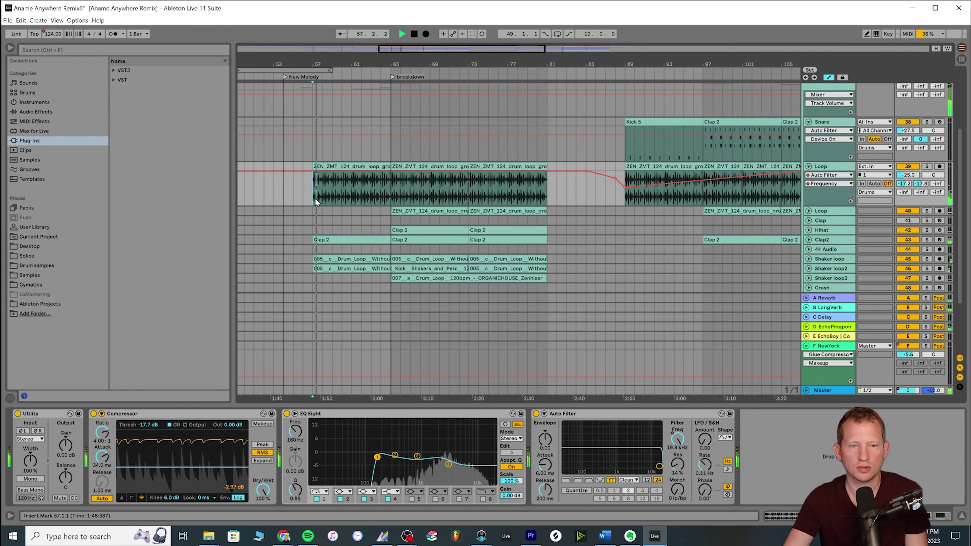
pyautogui.click(927, 166)
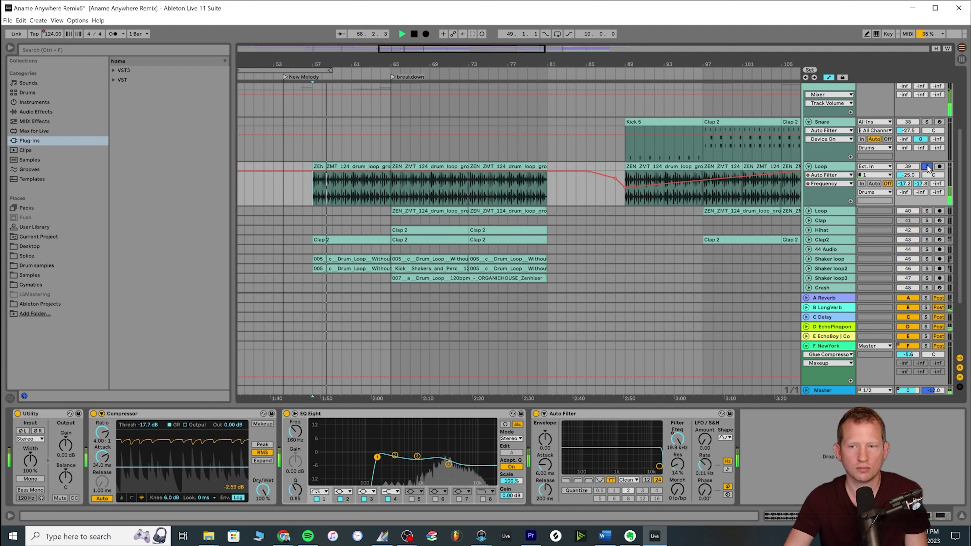
pyautogui.click(928, 168)
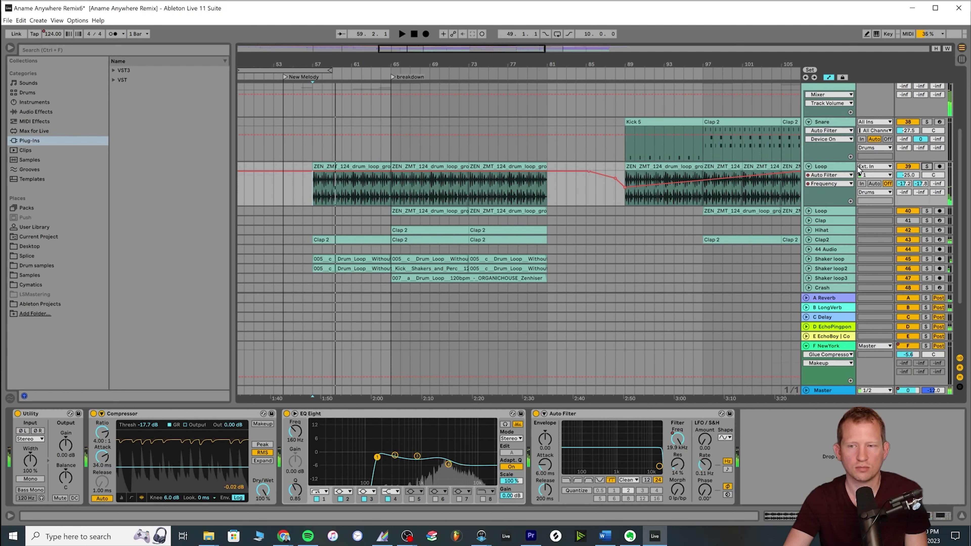
# Solo the first Loop track again, fold it, and select its drum loop clip at bars 57 to 65.
pyautogui.click(927, 167)
pyautogui.click(809, 167)
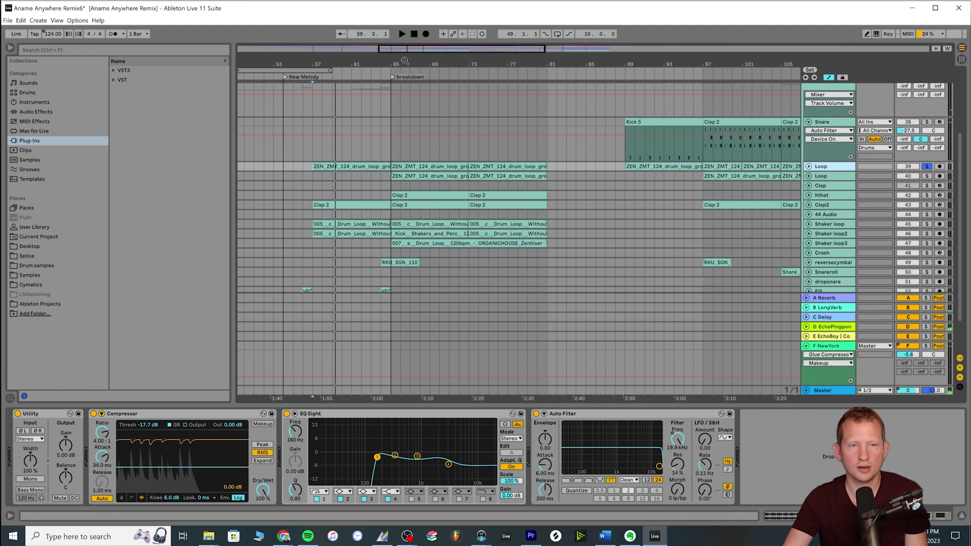
pyautogui.moveTo(405, 61)
pyautogui.mouseDown()
pyautogui.moveTo(363, 60)
pyautogui.moveTo(415, 55)
pyautogui.mouseUp()
pyautogui.click(380, 168)
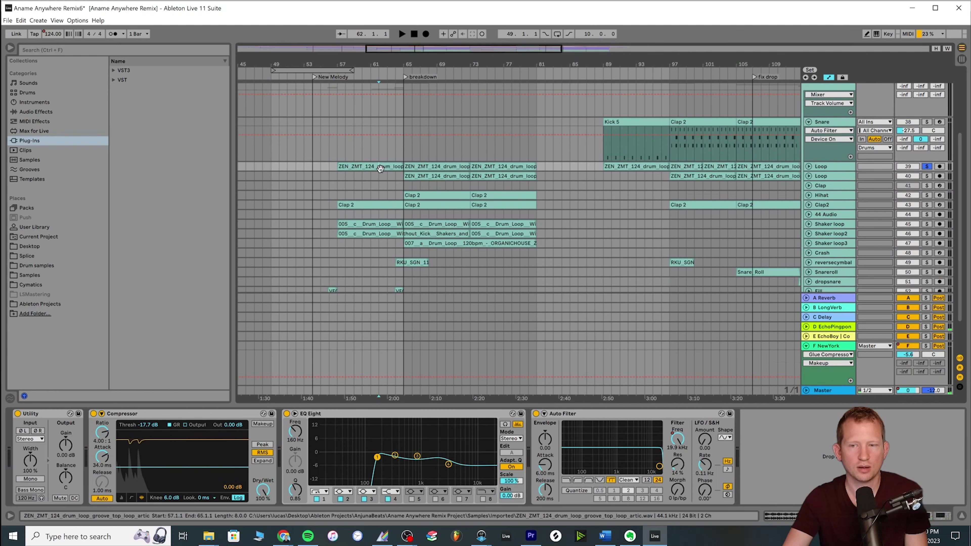
# Solo the Drums group instead of the Loop track, fold the Snare track, and play the drums from bar 57.
pyautogui.scroll(3, 536, 229)
pyautogui.click(827, 141)
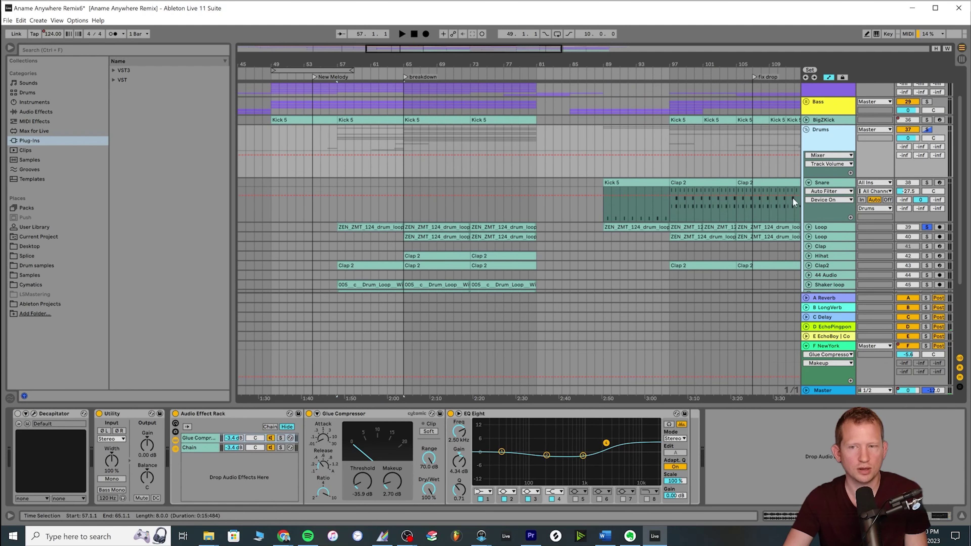
pyautogui.click(809, 183)
pyautogui.press('space')
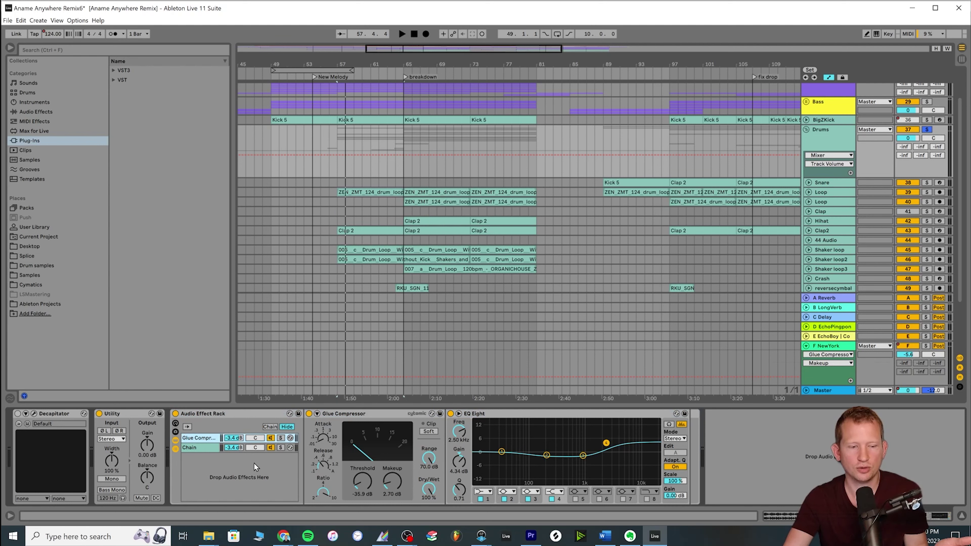
# Solo the Drums rack's second chain and play from bar 65, then solo the Glue Compressor chain instead and replay to compare.
pyautogui.click(198, 448)
pyautogui.click(281, 448)
pyautogui.click(405, 236)
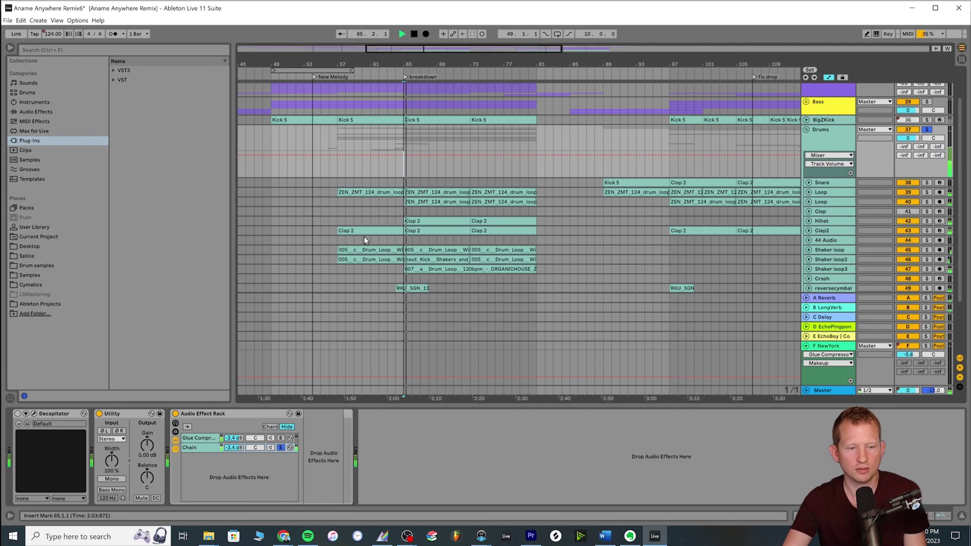
pyautogui.press('space')
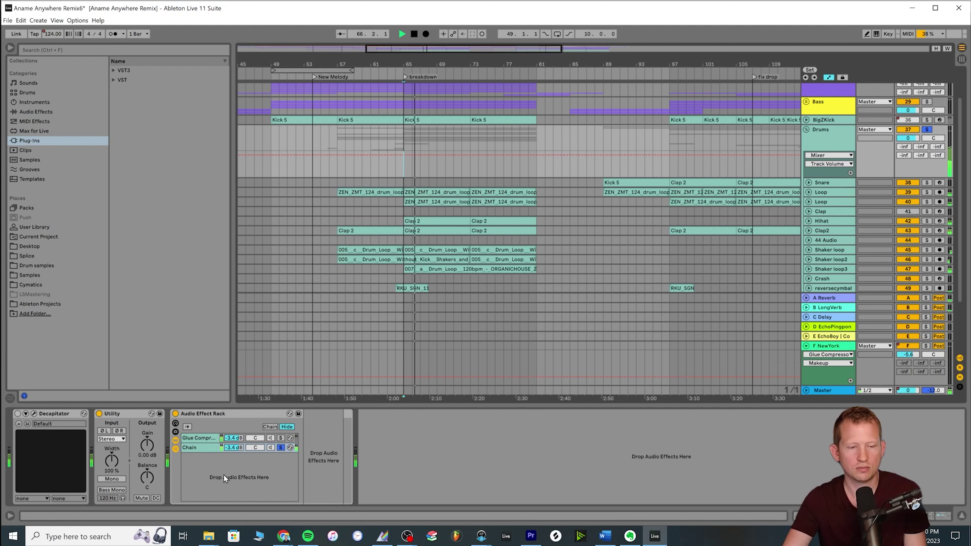
pyautogui.press('space')
pyautogui.click(281, 438)
pyautogui.press('space')
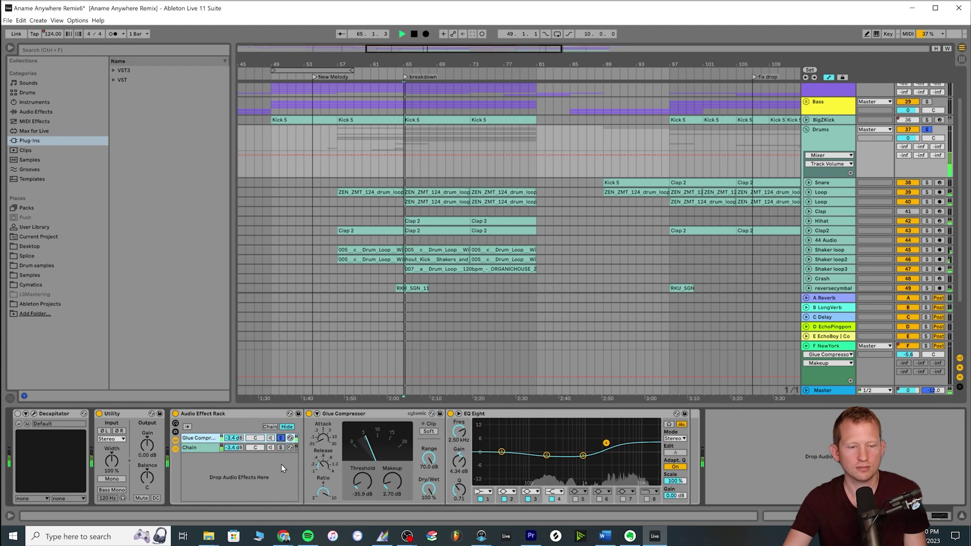
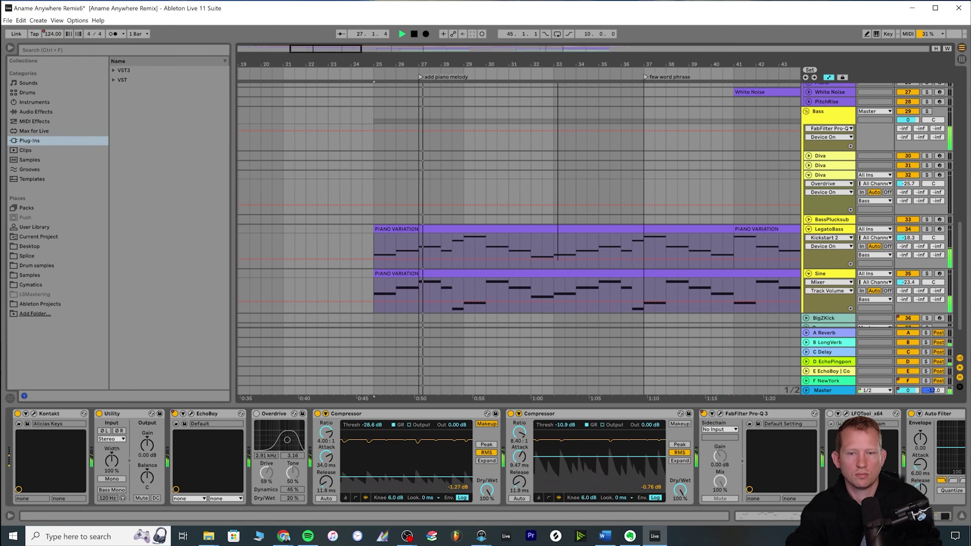
# Inspect the Sine and LegatoBass clips from bar 25 during playback, placing the insert marker on LegatoBass at bars 25 and 33.
pyautogui.scroll(-2, 363, 214)
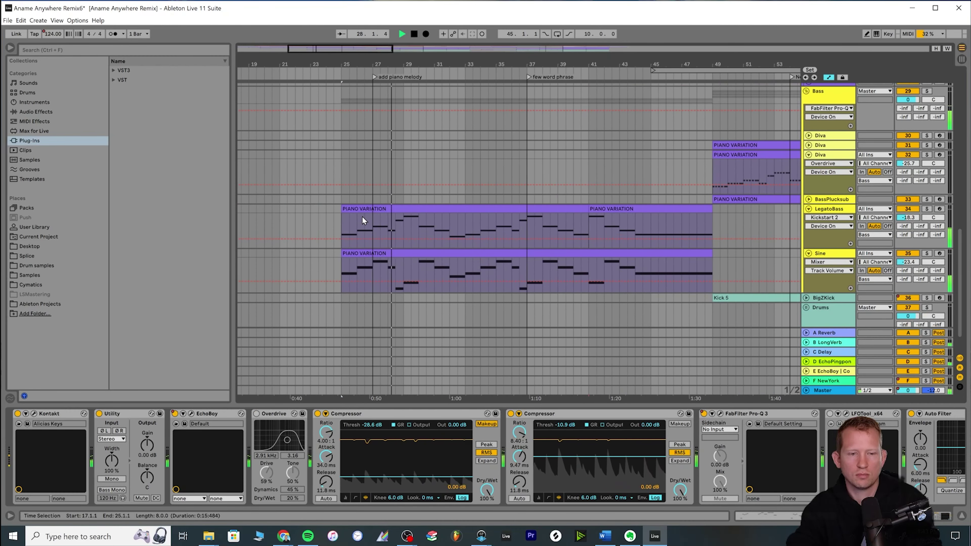
pyautogui.click(345, 272)
pyautogui.click(342, 230)
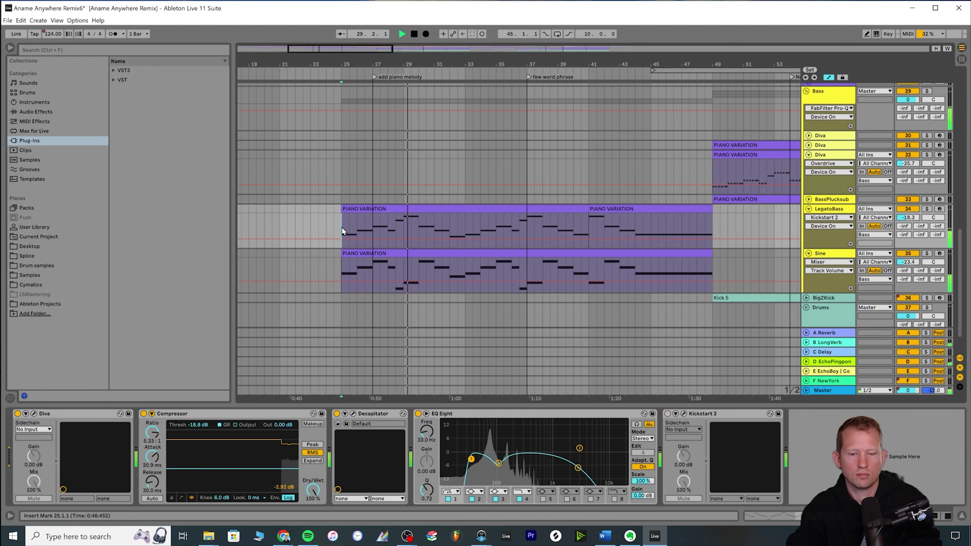
pyautogui.click(464, 228)
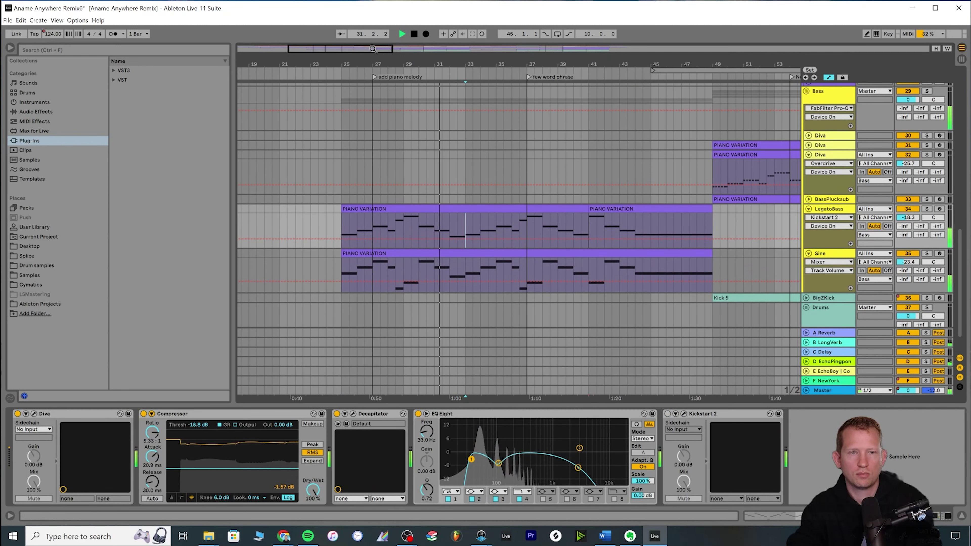
pyautogui.hscroll(3, 381, 175)
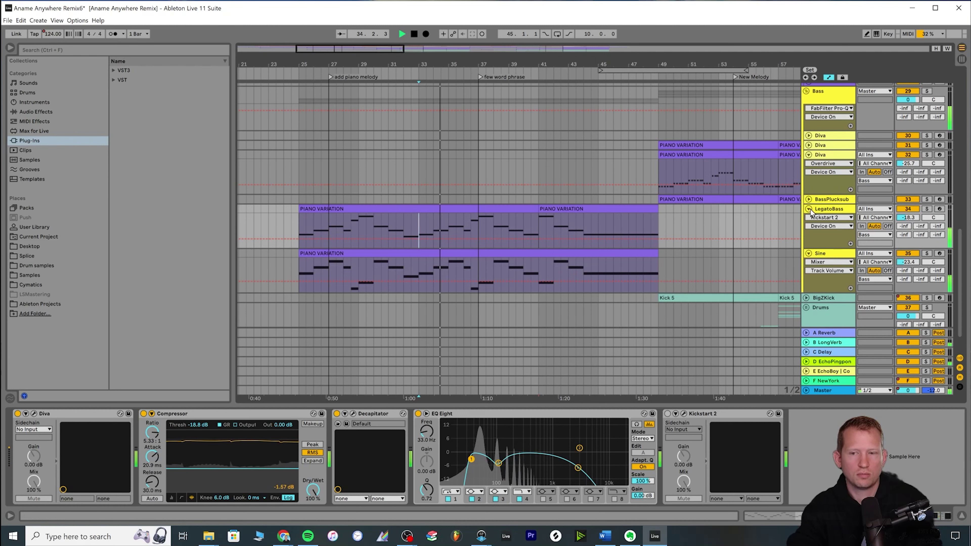
# Fold the unfolded Piano track and the Omnistrings track in the Mids/Highs group.
pyautogui.scroll(10, 810, 218)
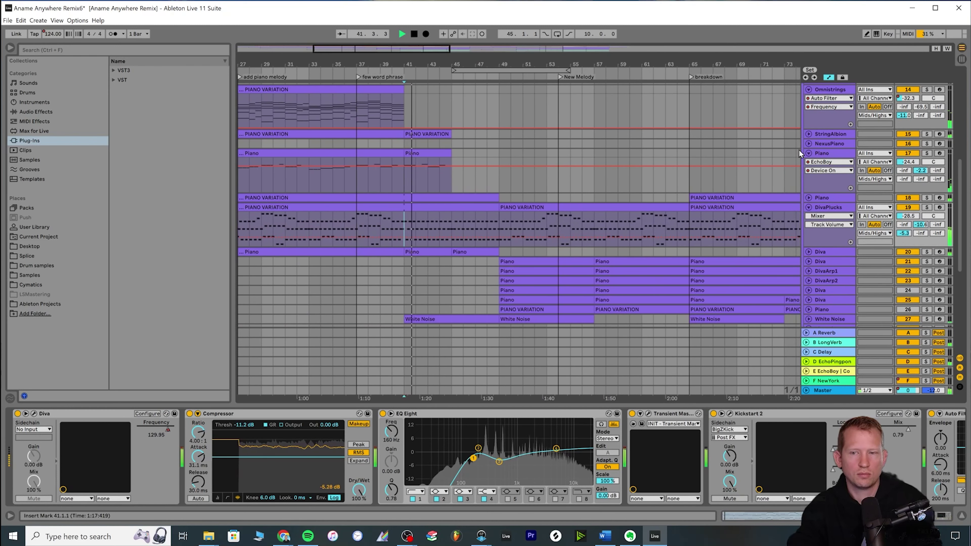
pyautogui.click(809, 153)
pyautogui.click(809, 89)
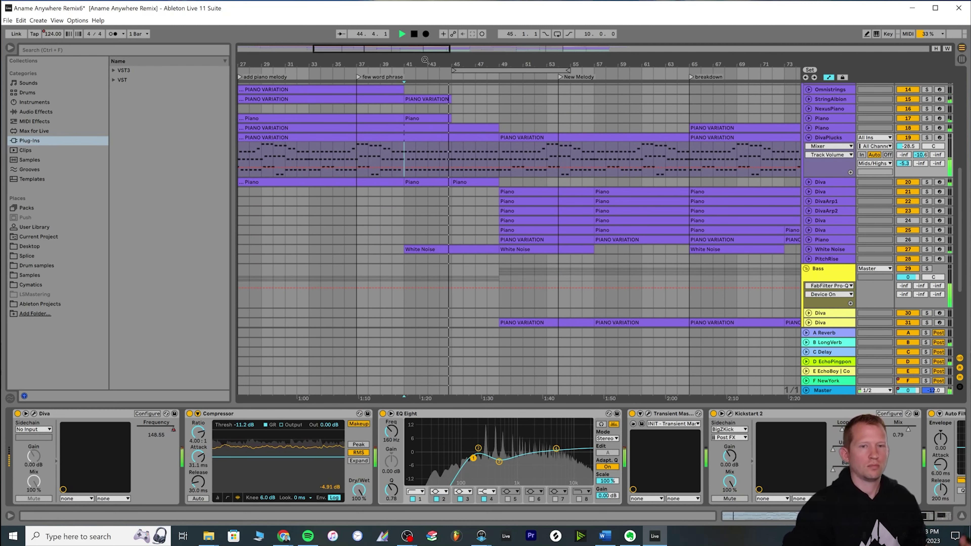
# Select the DivaPlucks clip, show its Diva Frequency automation, and place the insert marker at bar 49 to examine the filter movement.
pyautogui.moveTo(418, 49); pyautogui.dragTo(424, 65)
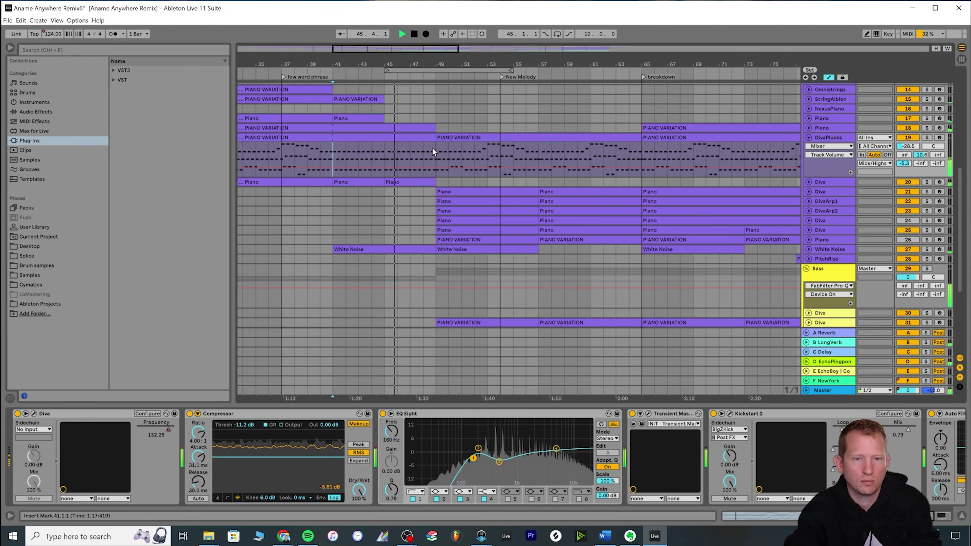
pyautogui.click(417, 139)
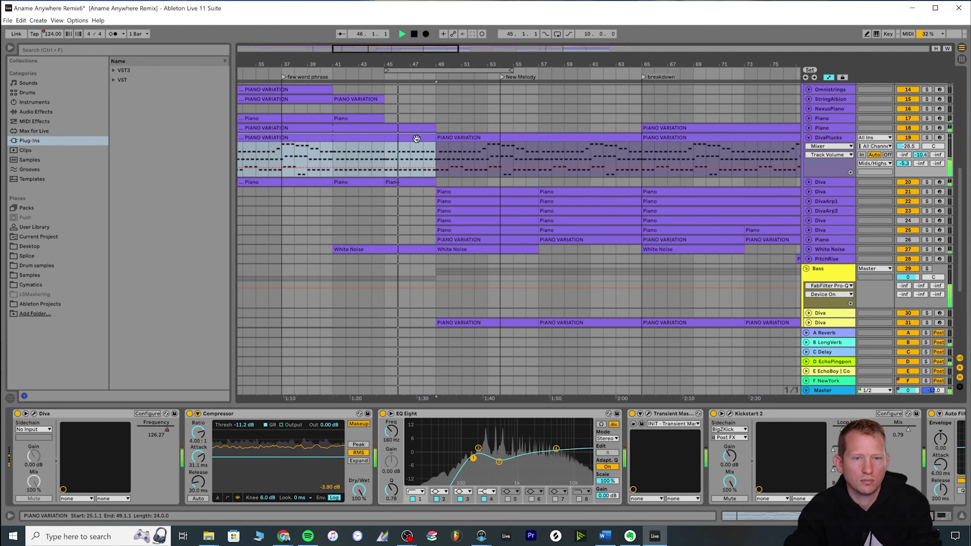
pyautogui.click(161, 430)
pyautogui.hscroll(-1, 420, 192)
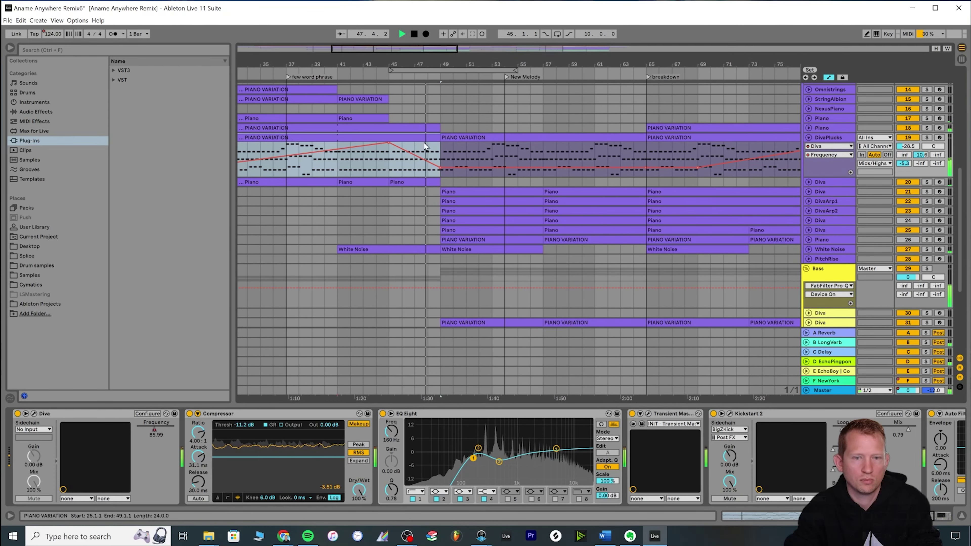
pyautogui.click(440, 156)
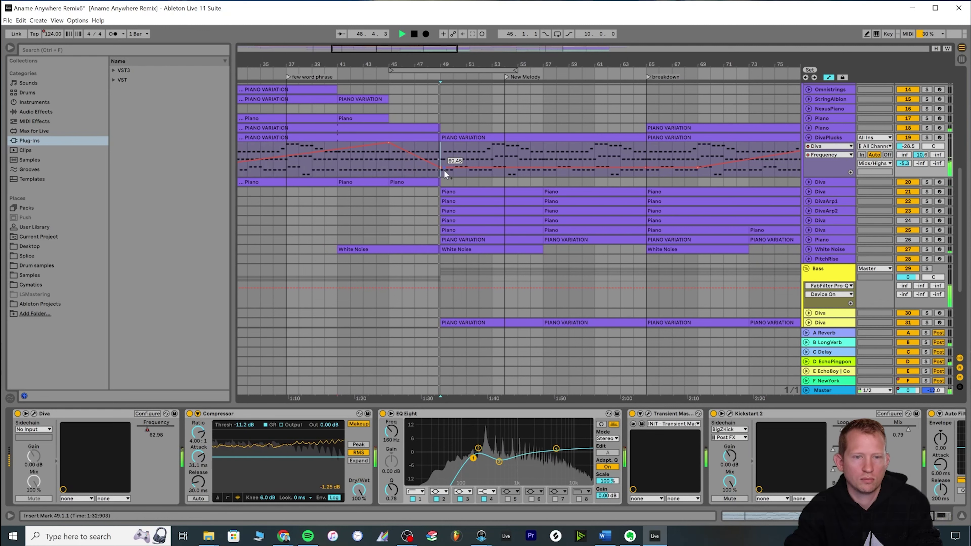
pyautogui.press('-')
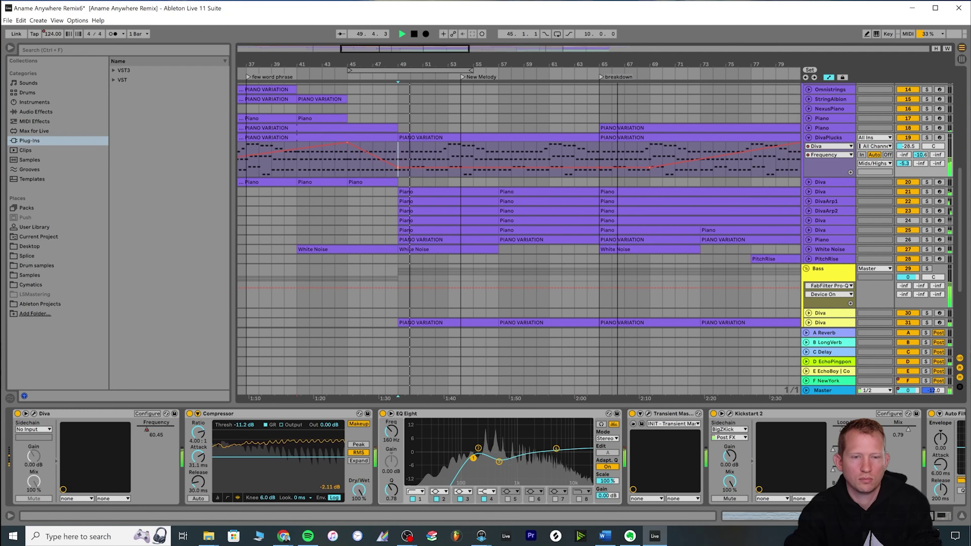
# Fold the DivaPlucks track and the first Diva track, then collapse the whole Mids/Highs group.
pyautogui.scroll(2, 788, 257)
pyautogui.click(810, 168)
pyautogui.scroll(4, 810, 169)
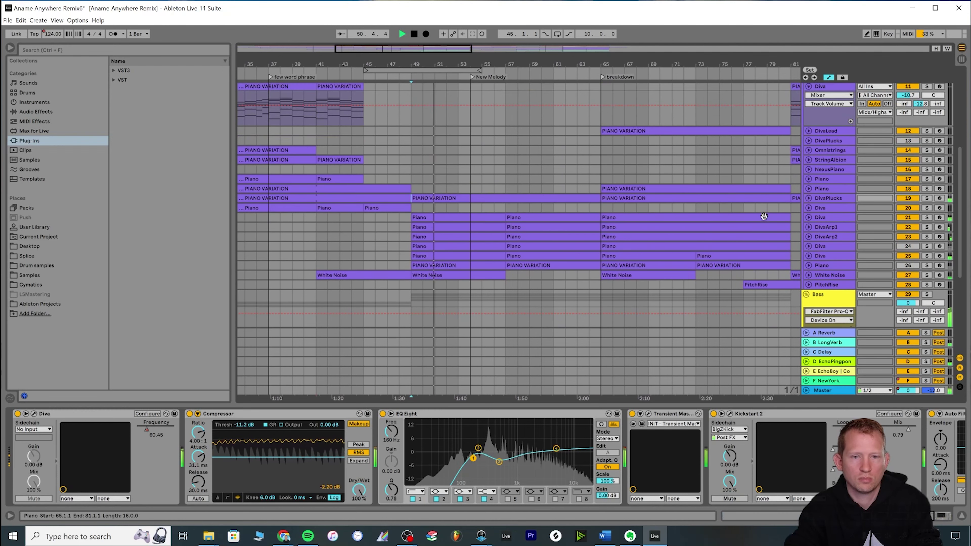
pyautogui.click(822, 107)
pyautogui.click(808, 107)
pyautogui.scroll(3, 809, 127)
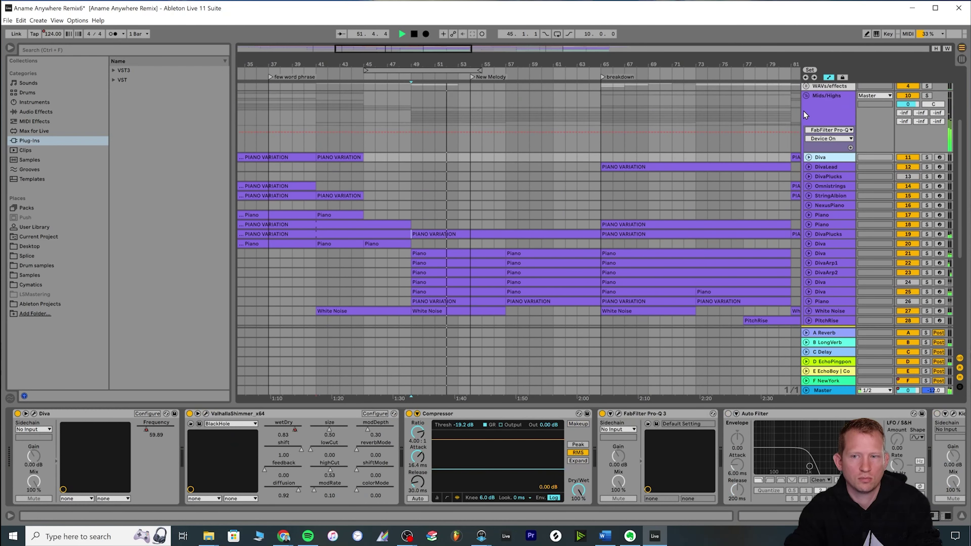
pyautogui.click(806, 96)
# Unfold the second Diva track in the Bass group and select its bars 49 to 57.
pyautogui.press('-')
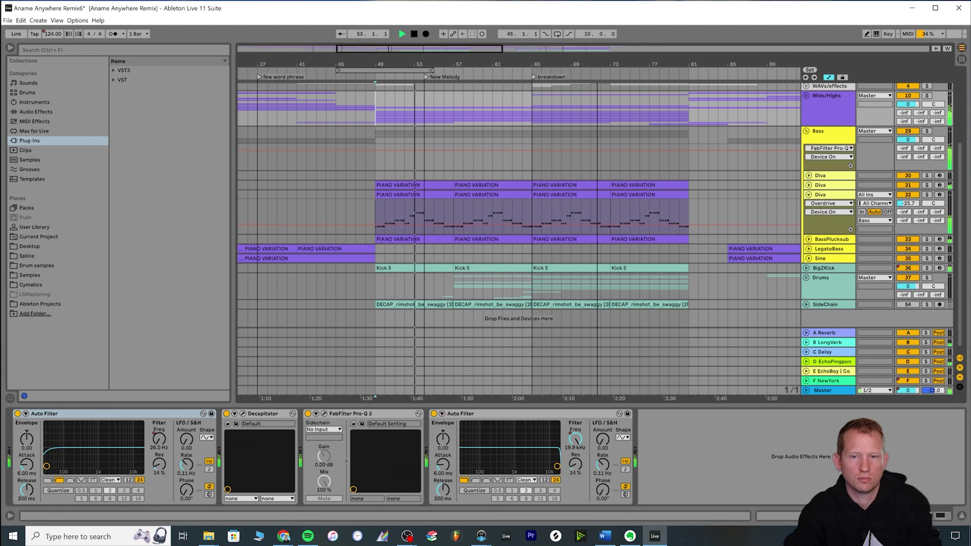
pyautogui.click(809, 185)
pyautogui.click(421, 186)
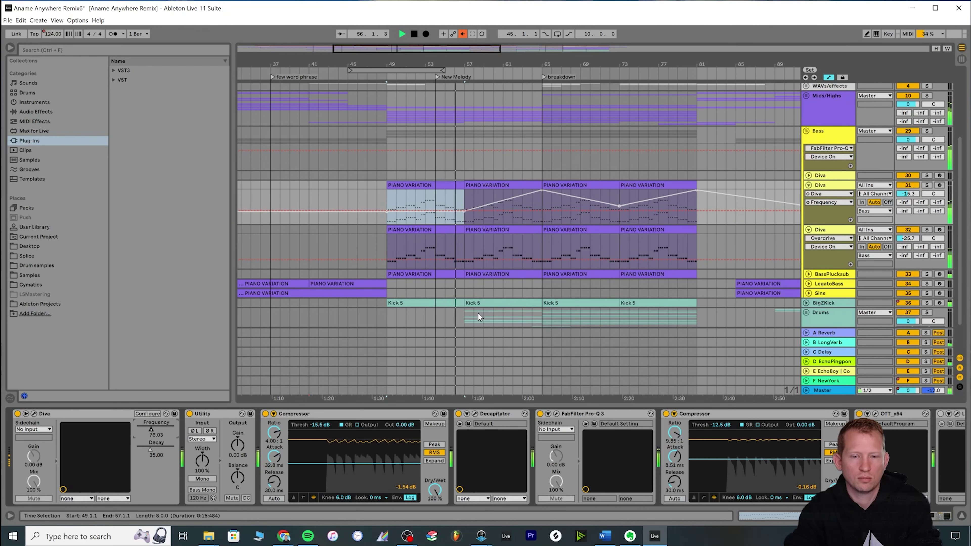
# Expand the Drums group, show its effect chain, and place the insert marker on the Snare track at bar 57.
pyautogui.scroll(-2, 497, 316)
pyautogui.click(806, 283)
pyautogui.scroll(-5, 535, 280)
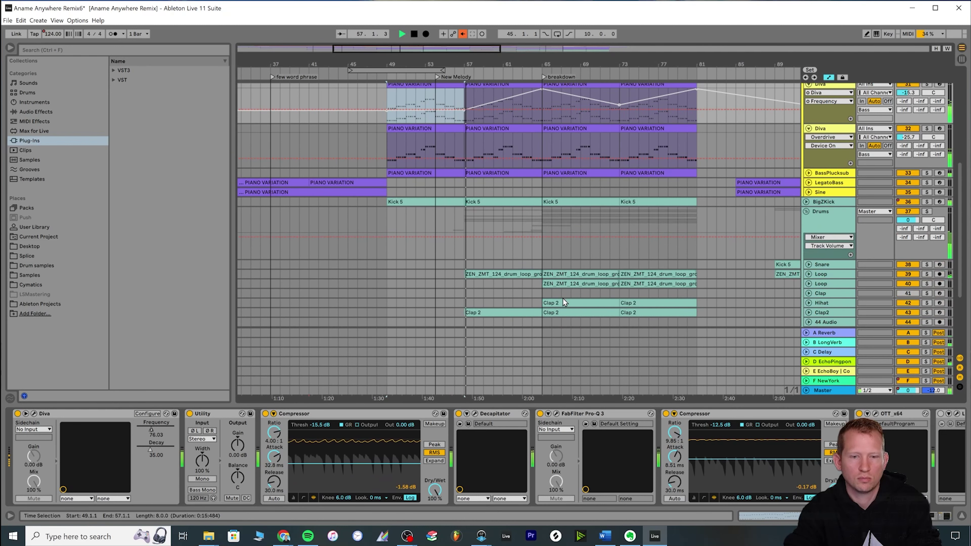
pyautogui.scroll(-1, 534, 281)
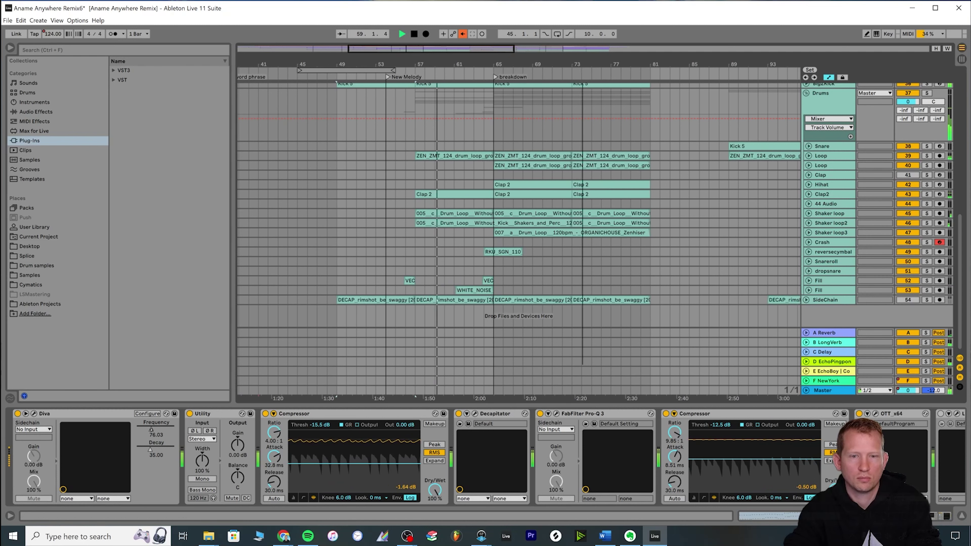
pyautogui.scroll(2, 724, 189)
pyautogui.click(832, 125)
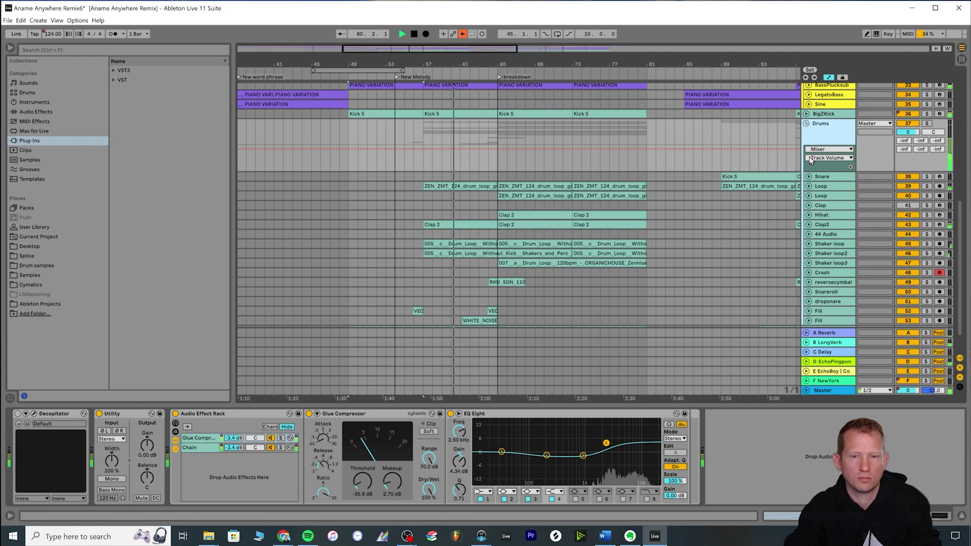
pyautogui.click(425, 177)
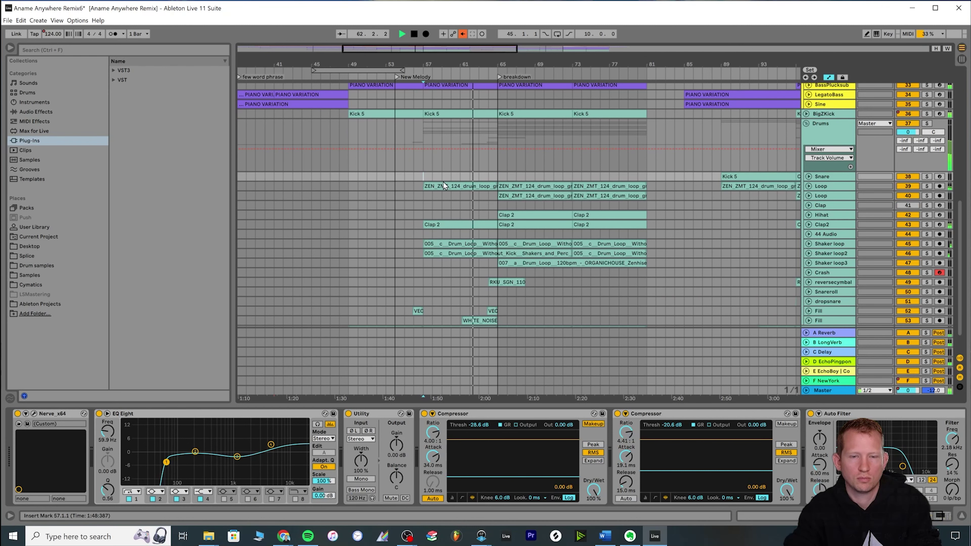
# Follow the drum layers into the breakdown, then select and collapse the Drums group.
pyautogui.scroll(2, 443, 182)
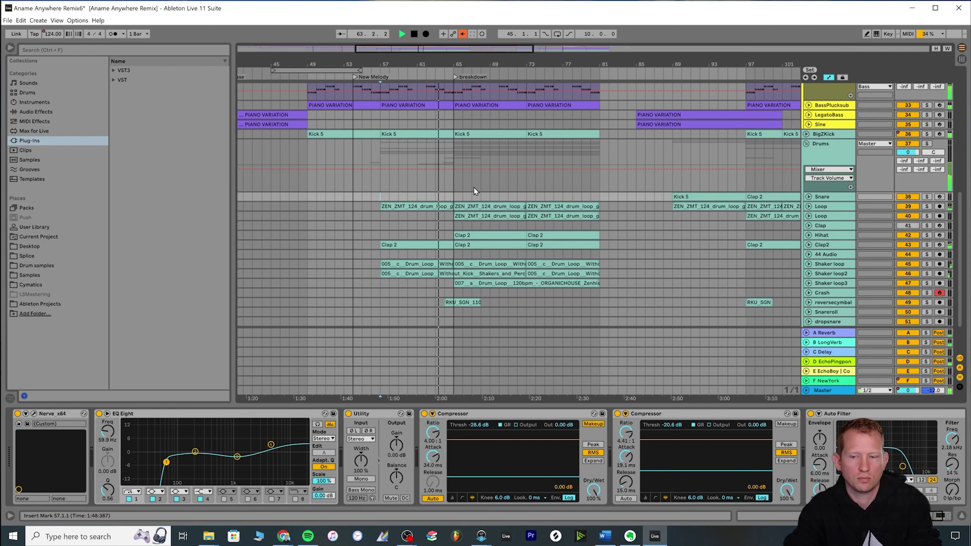
pyautogui.scroll(2, 474, 186)
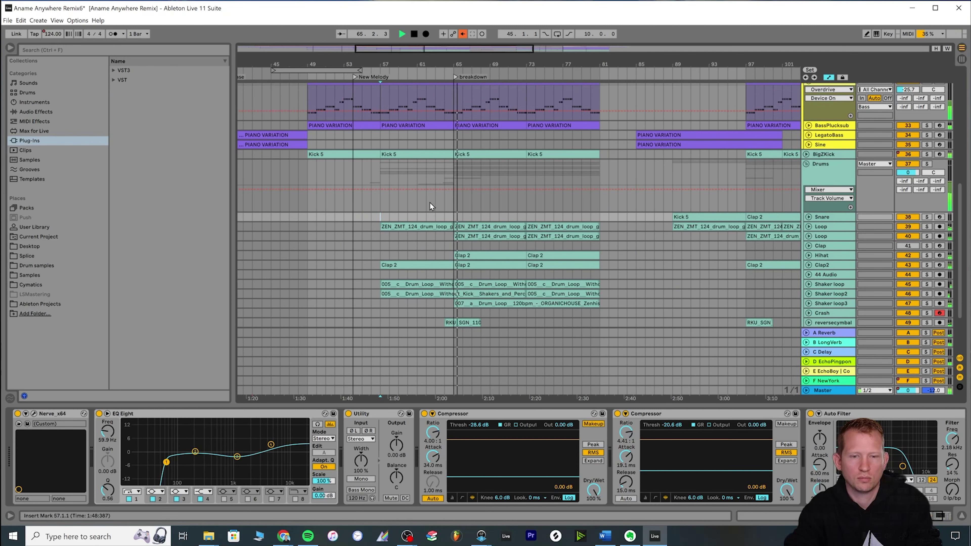
pyautogui.scroll(3, 430, 202)
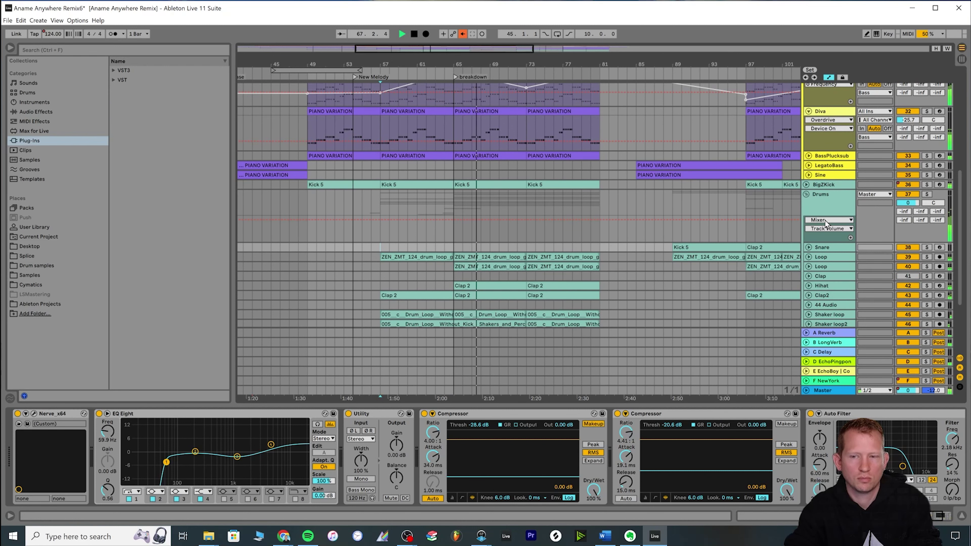
pyautogui.click(816, 209)
pyautogui.click(807, 194)
pyautogui.scroll(5, 762, 221)
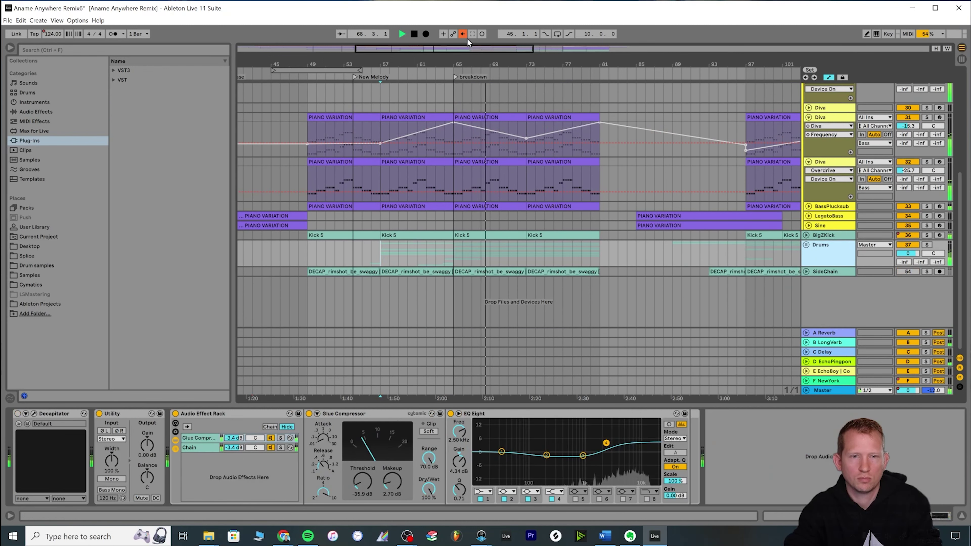
# Check the second Diva bass track's Frequency automation at bars 65 and 73, then fold the track.
pyautogui.scroll(3, 474, 157)
pyautogui.click(466, 181)
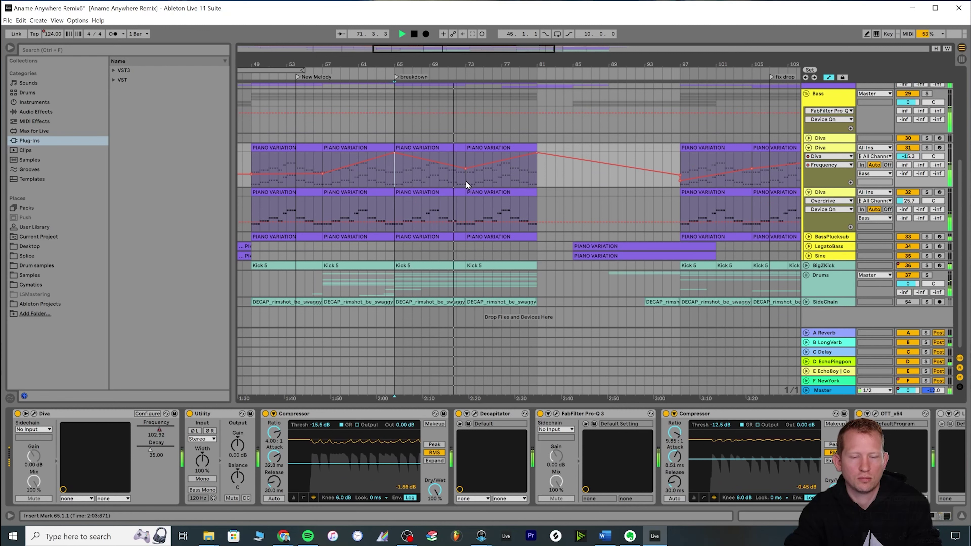
pyautogui.click(466, 181)
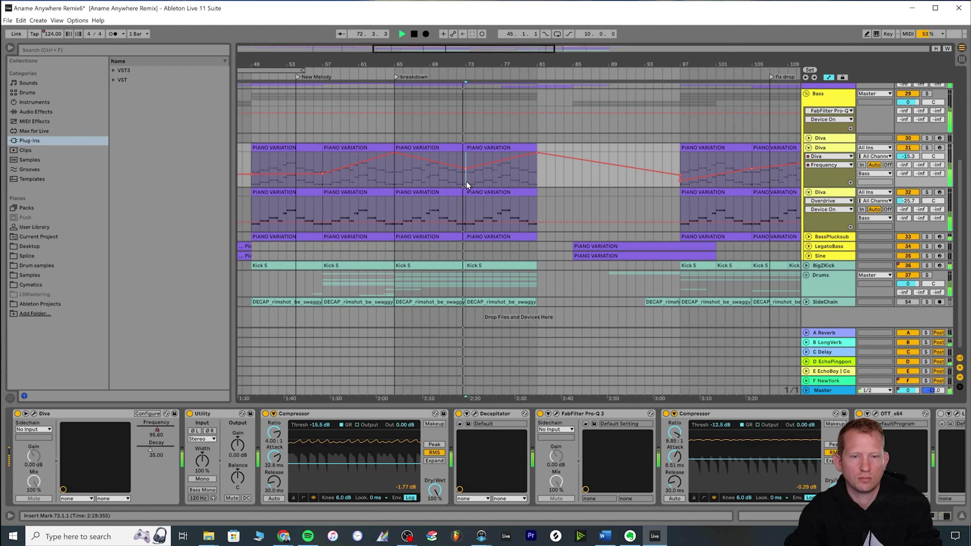
pyautogui.click(808, 147)
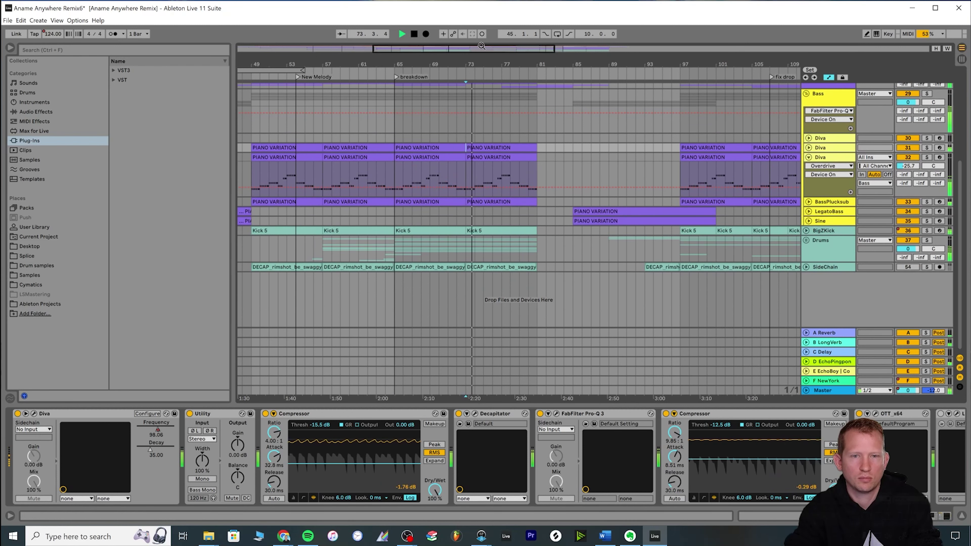
# Follow playback past bar 81 in a wider arrangement view, then select and fold the third Diva track in the Bass group.
pyautogui.press('-')
pyautogui.moveTo(467, 65); pyautogui.dragTo(445, 51)
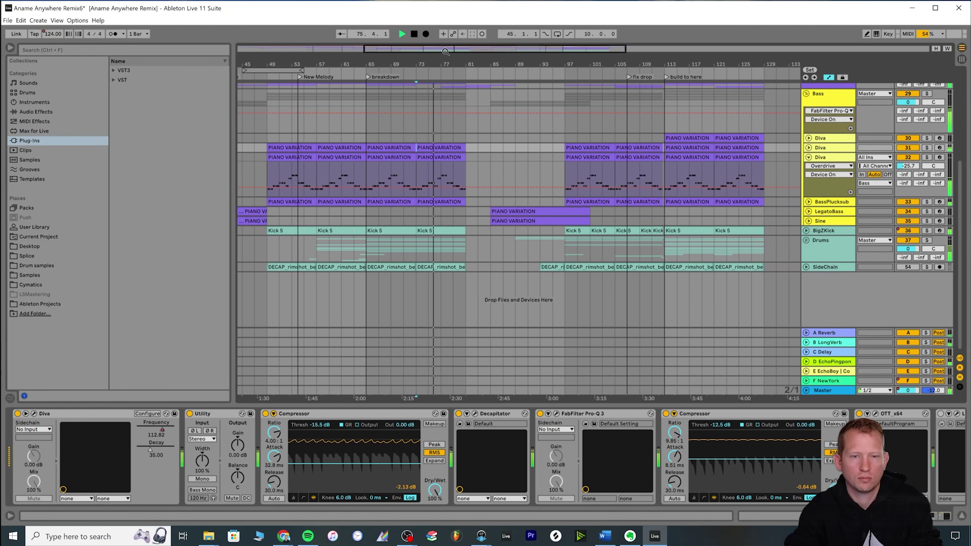
pyautogui.moveTo(446, 51); pyautogui.dragTo(442, 49)
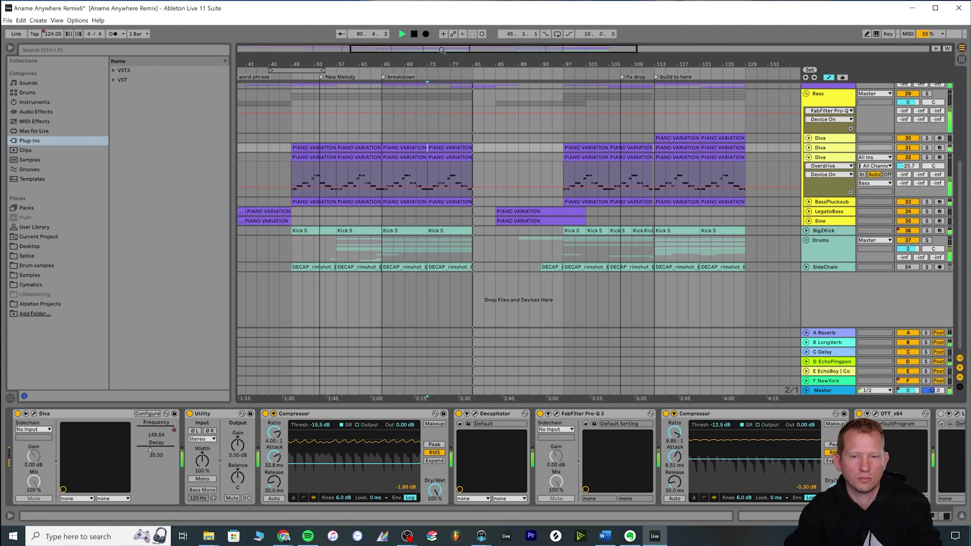
pyautogui.moveTo(441, 50); pyautogui.dragTo(452, 48)
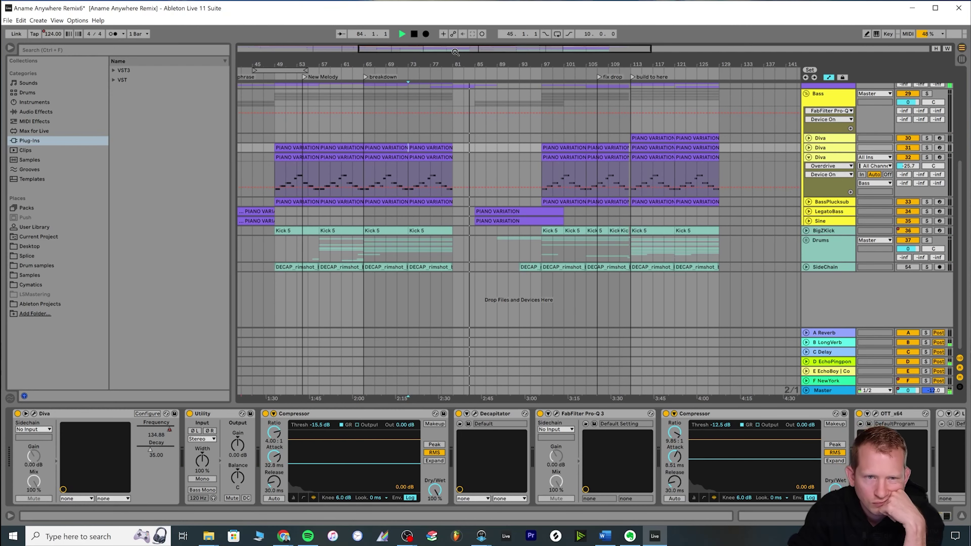
pyautogui.moveTo(455, 51); pyautogui.dragTo(461, 47)
pyautogui.scroll(1, 499, 274)
pyautogui.click(820, 188)
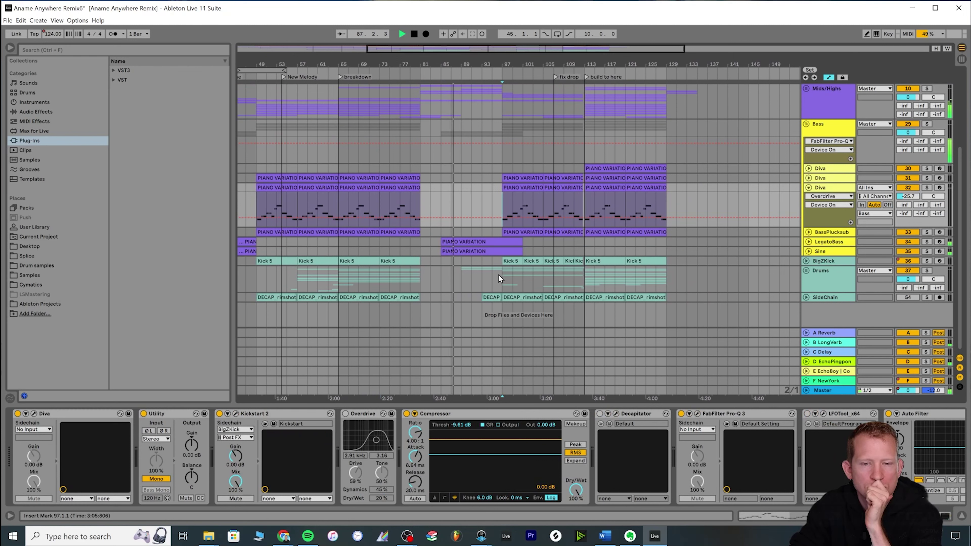
pyautogui.click(808, 187)
pyautogui.scroll(2, 543, 303)
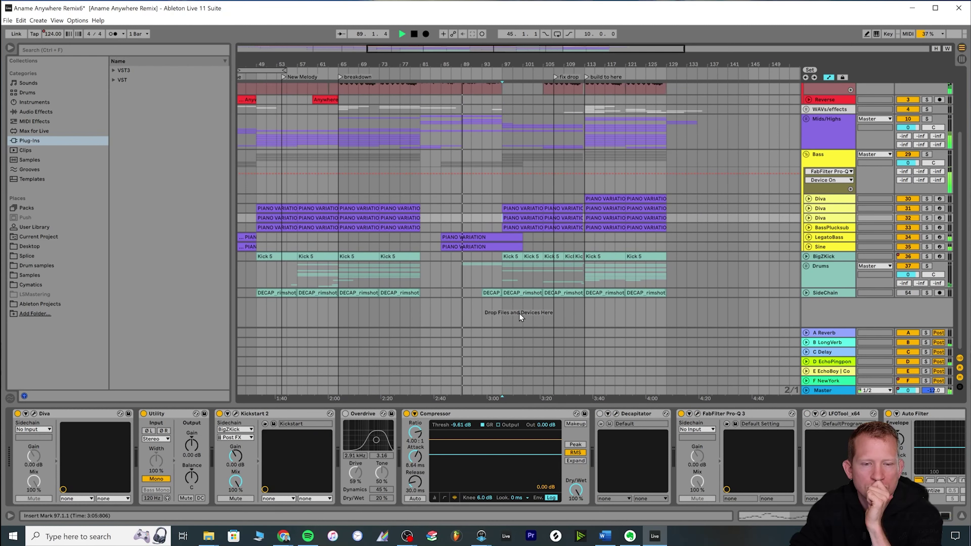
# Unfold the Drums group, show the Snare track's effect chain, and follow its clips into the drop at bar 97.
pyautogui.click(806, 266)
pyautogui.scroll(-2, 727, 275)
pyautogui.click(822, 238)
pyautogui.moveTo(461, 65); pyautogui.dragTo(368, 93)
pyautogui.scroll(2, 800, 136)
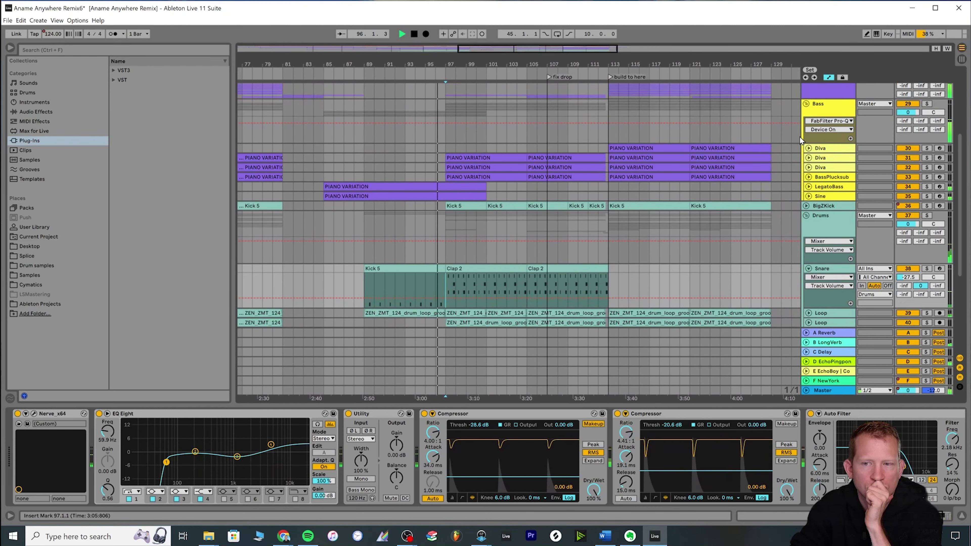
# Fold the Bass group, unfold the NexusPiano and Piano tracks in Mids/Highs, and show NexusPiano's effect chain at bar 97.
pyautogui.click(807, 103)
pyautogui.scroll(5, 798, 131)
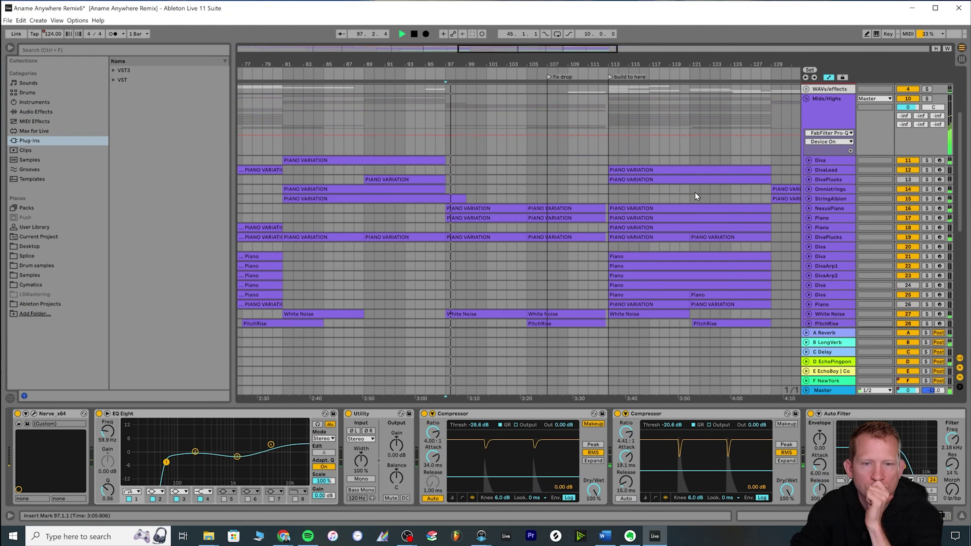
pyautogui.click(809, 178)
pyautogui.click(808, 223)
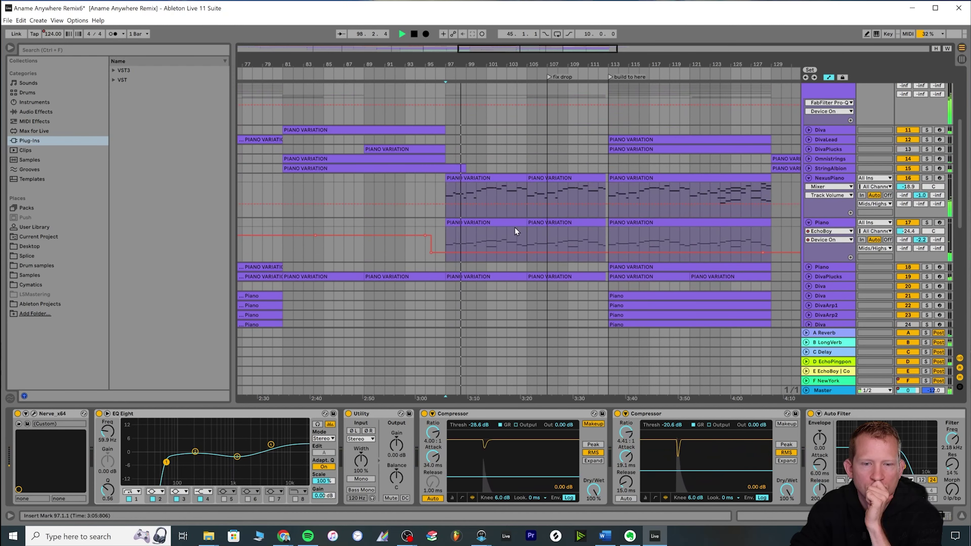
pyautogui.click(446, 192)
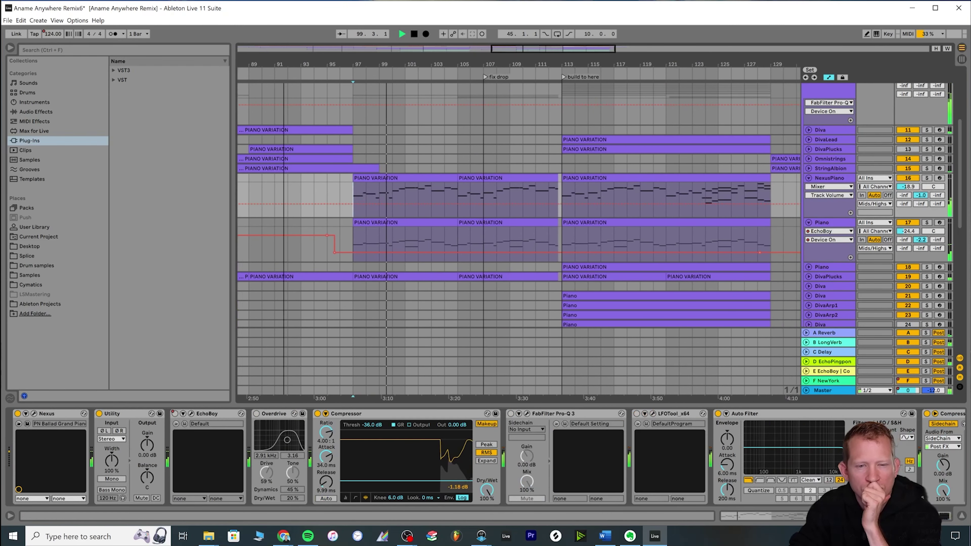
# Show the Master track's effect chain, check the limiting in FabFilter Pro-L 2 as the track ends, and close the plug-in window.
pyautogui.scroll(10, 505, 191)
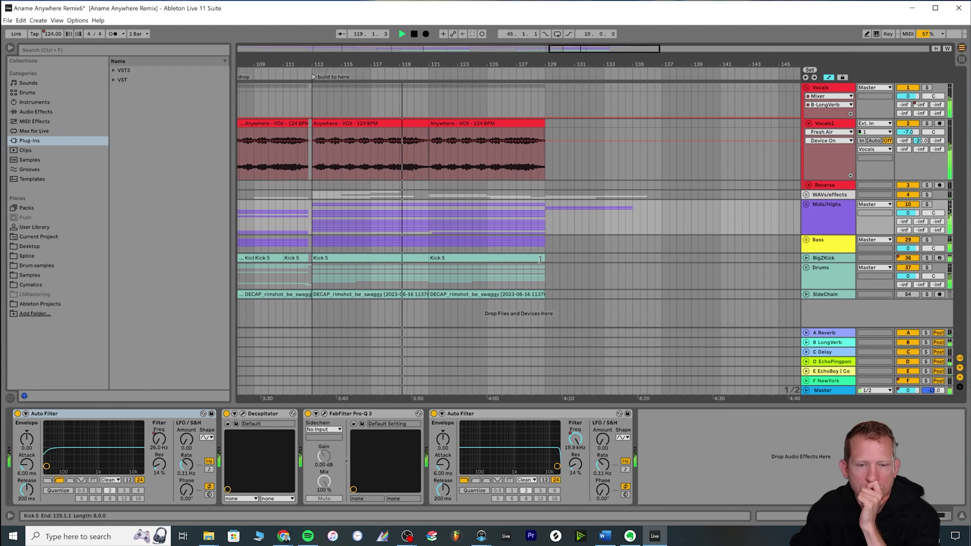
pyautogui.click(823, 390)
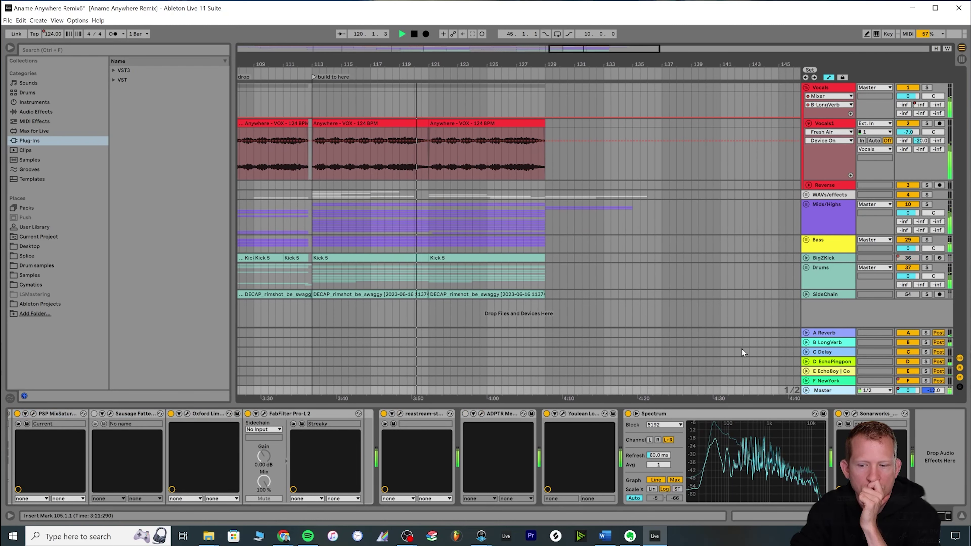
pyautogui.hscroll(-5, 486, 459)
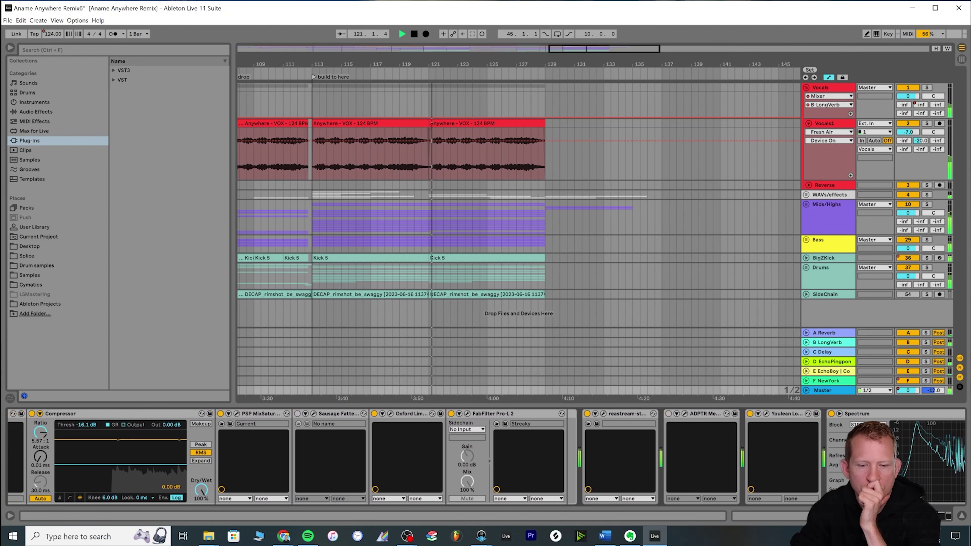
pyautogui.hscroll(-1, 485, 459)
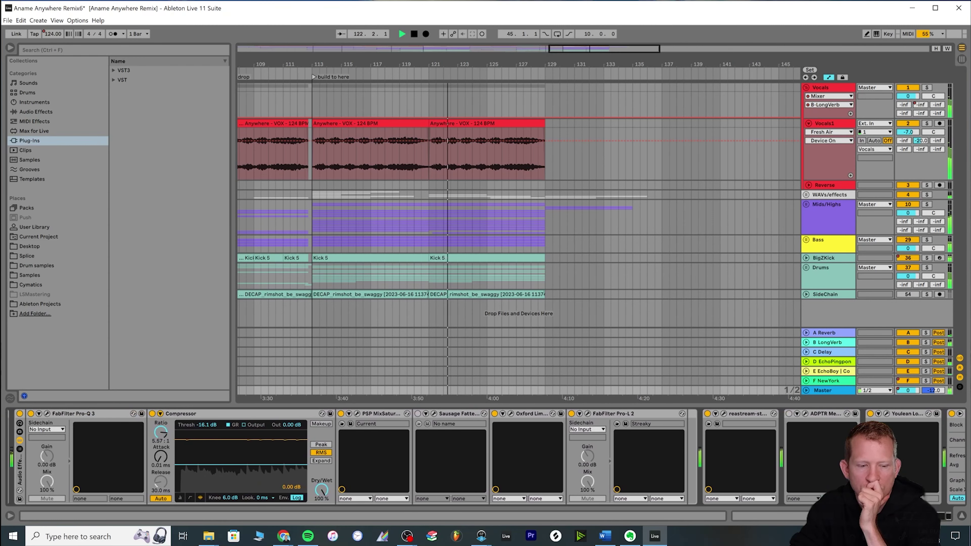
pyautogui.click(588, 414)
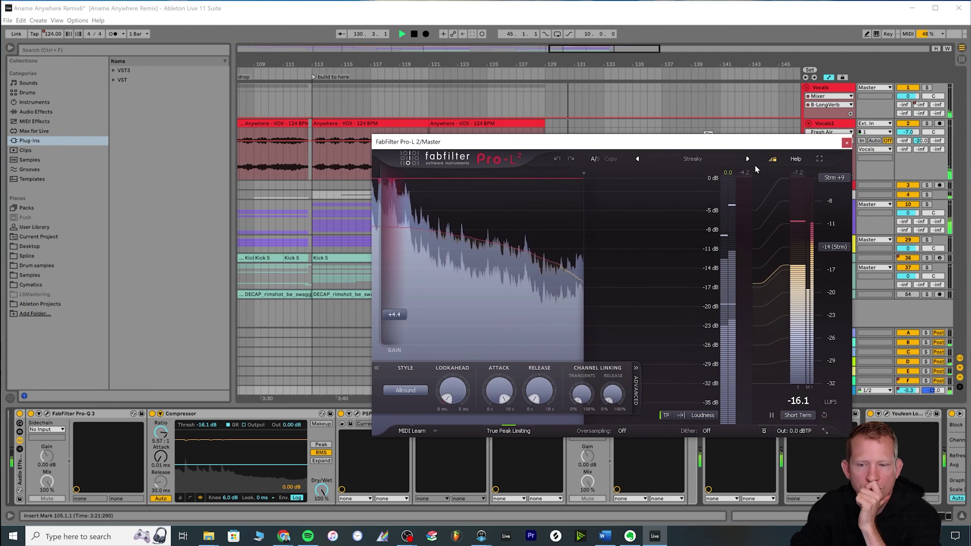
pyautogui.click(882, 151)
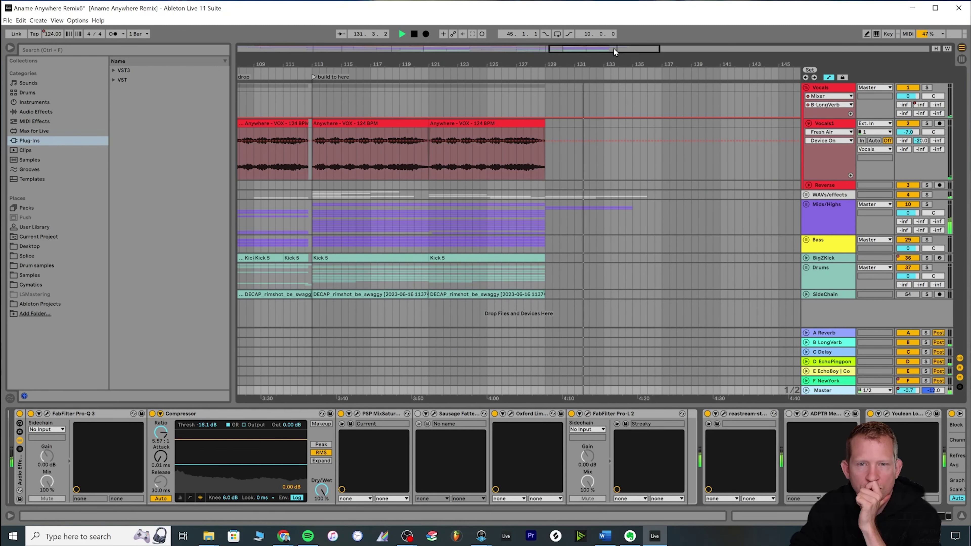